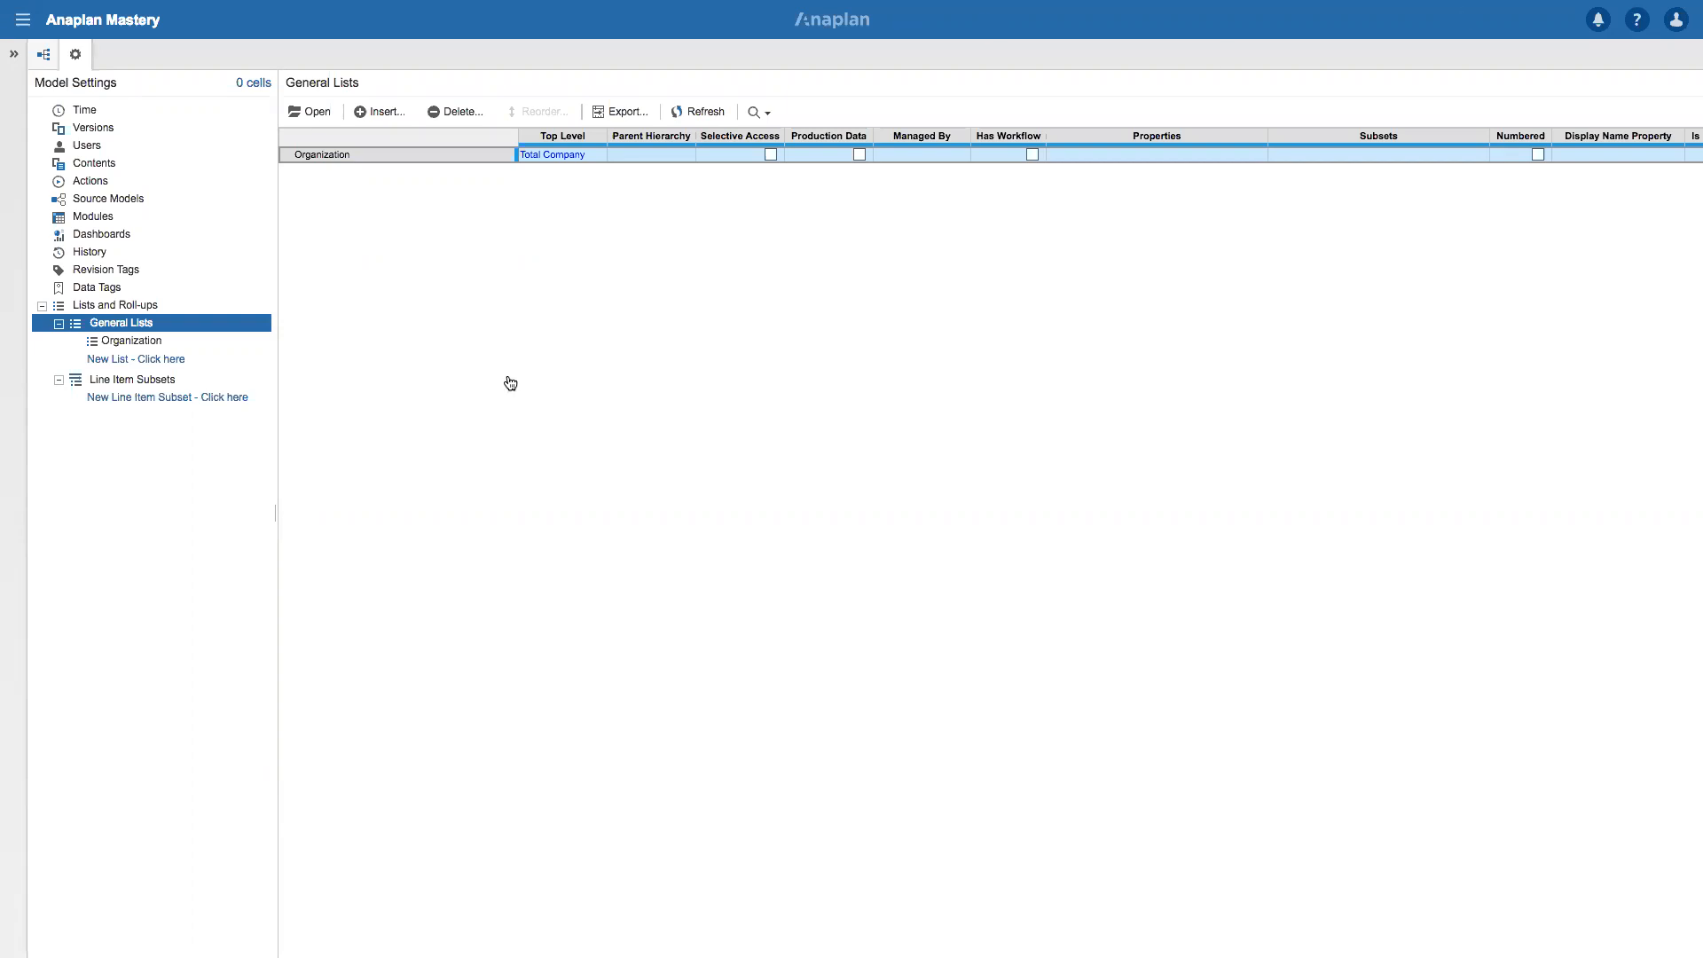
pyautogui.click(381, 112)
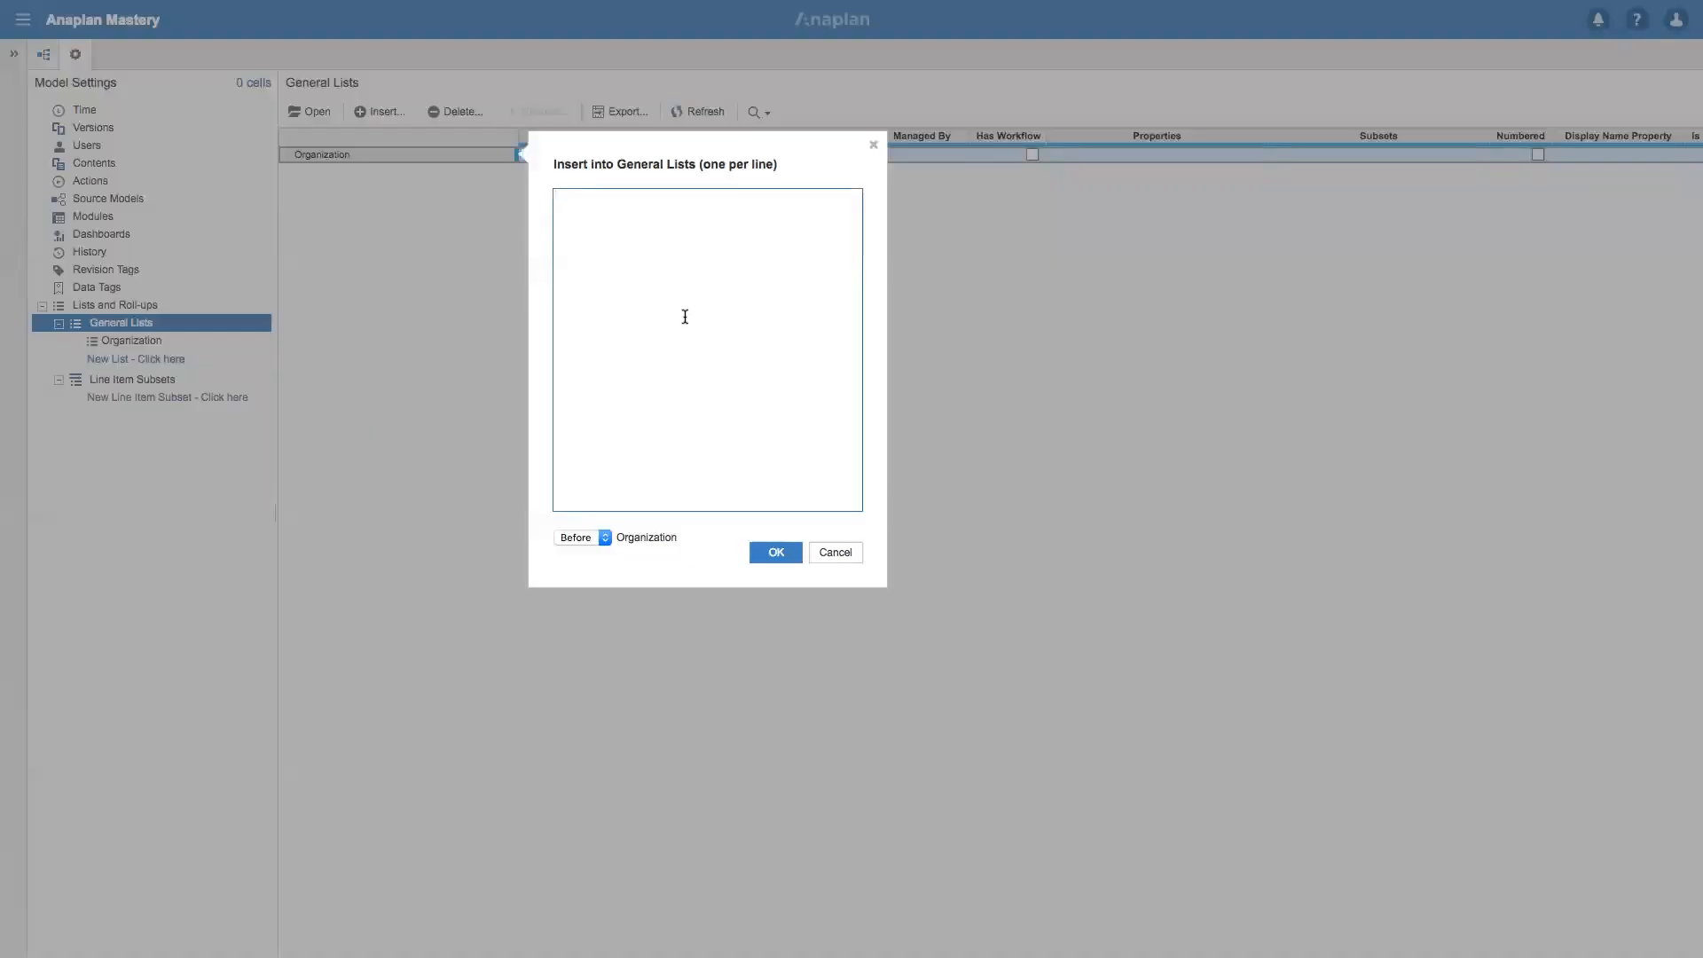
pyautogui.write('Time Filters')
pyautogui.click(834, 553)
# Start a new module named Time Filters, with Time kept in the columns.
pyautogui.click(93, 216)
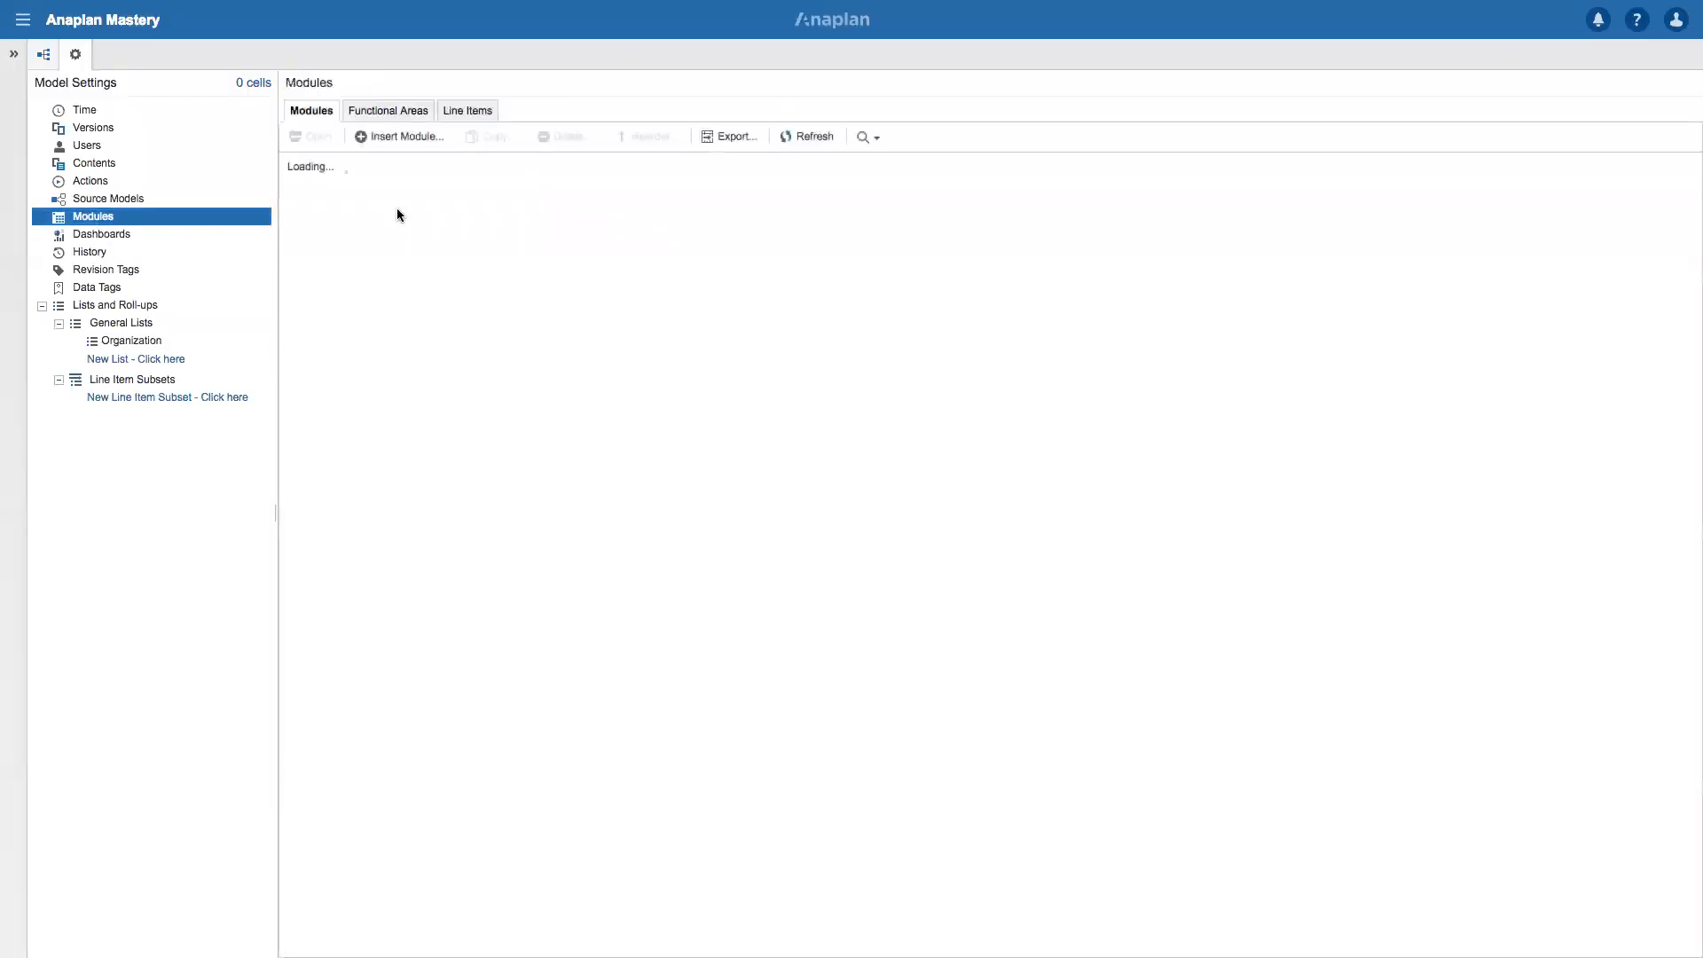
pyautogui.click(410, 137)
pyautogui.write('time')
pyautogui.write('Time Filters')
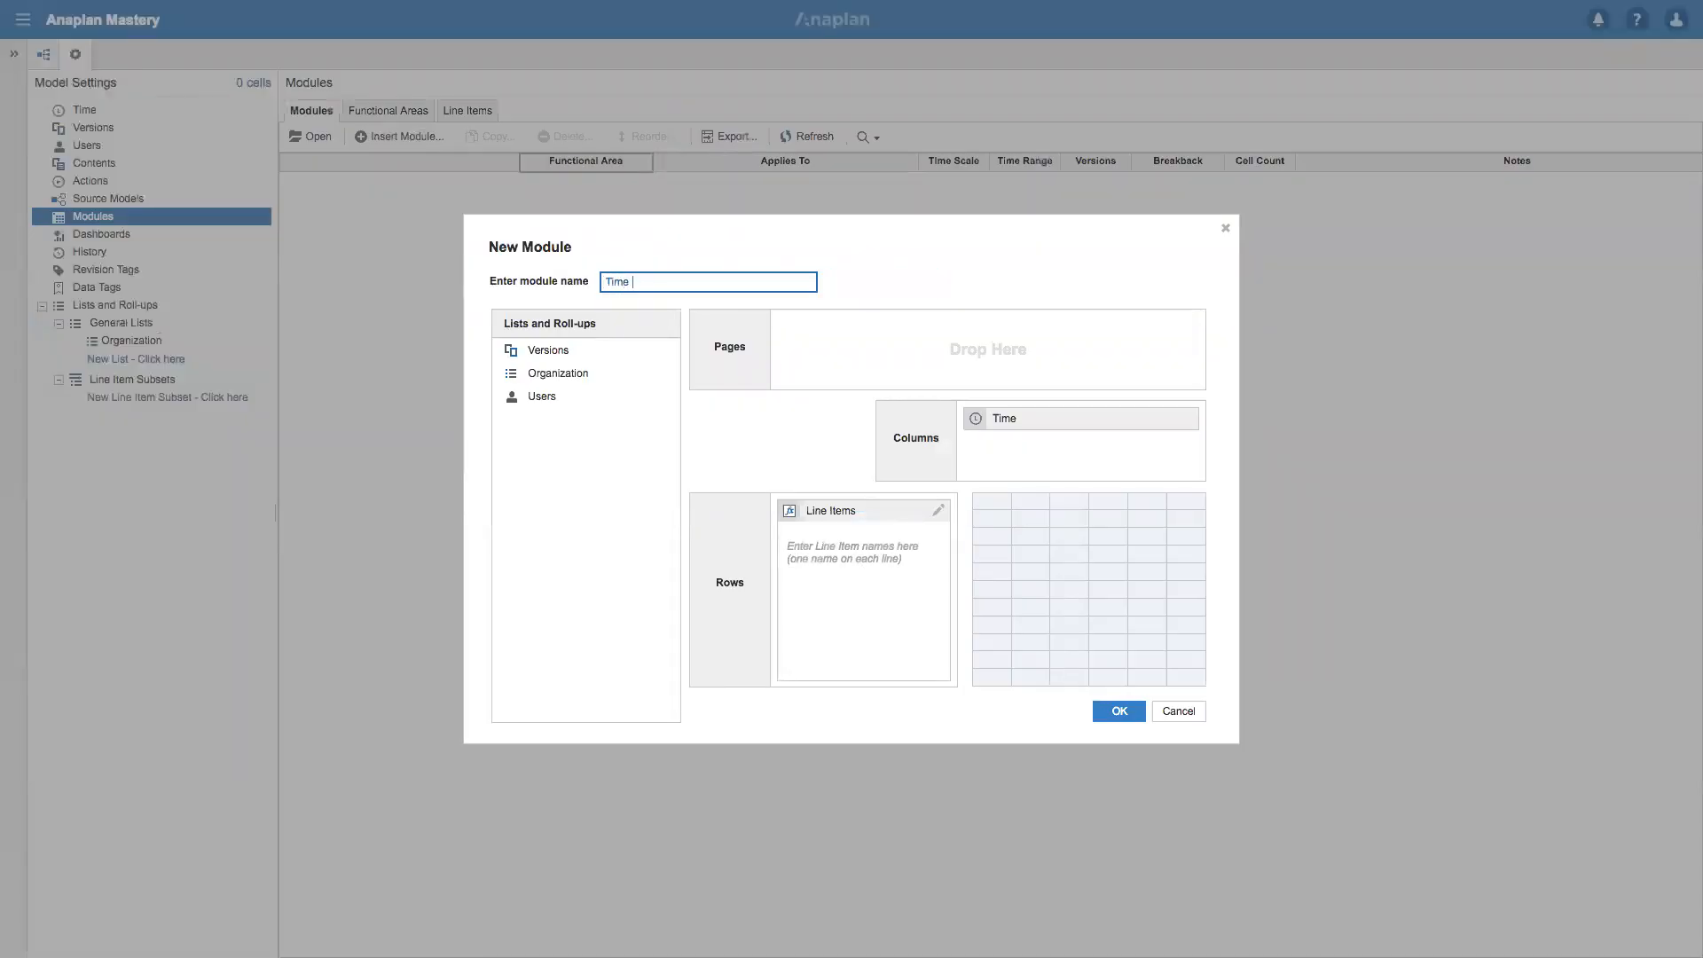
pyautogui.click(983, 426)
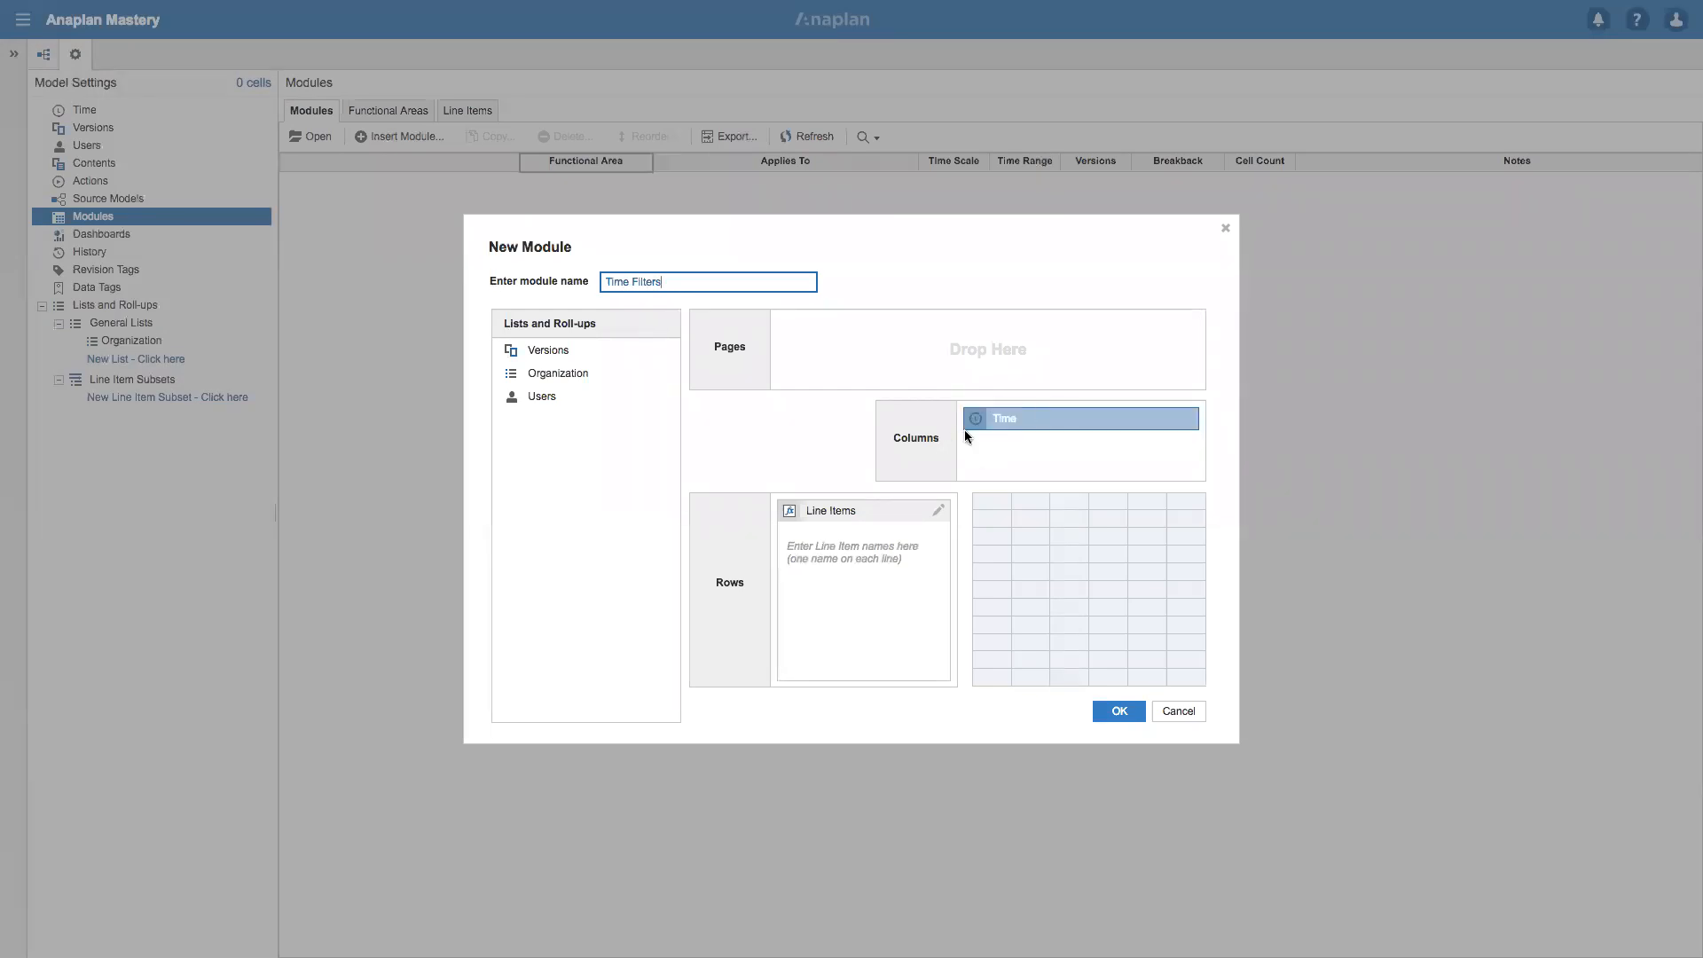
# Add the line items Week: All Week Filter, Month: All Month Filter and Year: All Year Filter, and create the module.
pyautogui.click(859, 540)
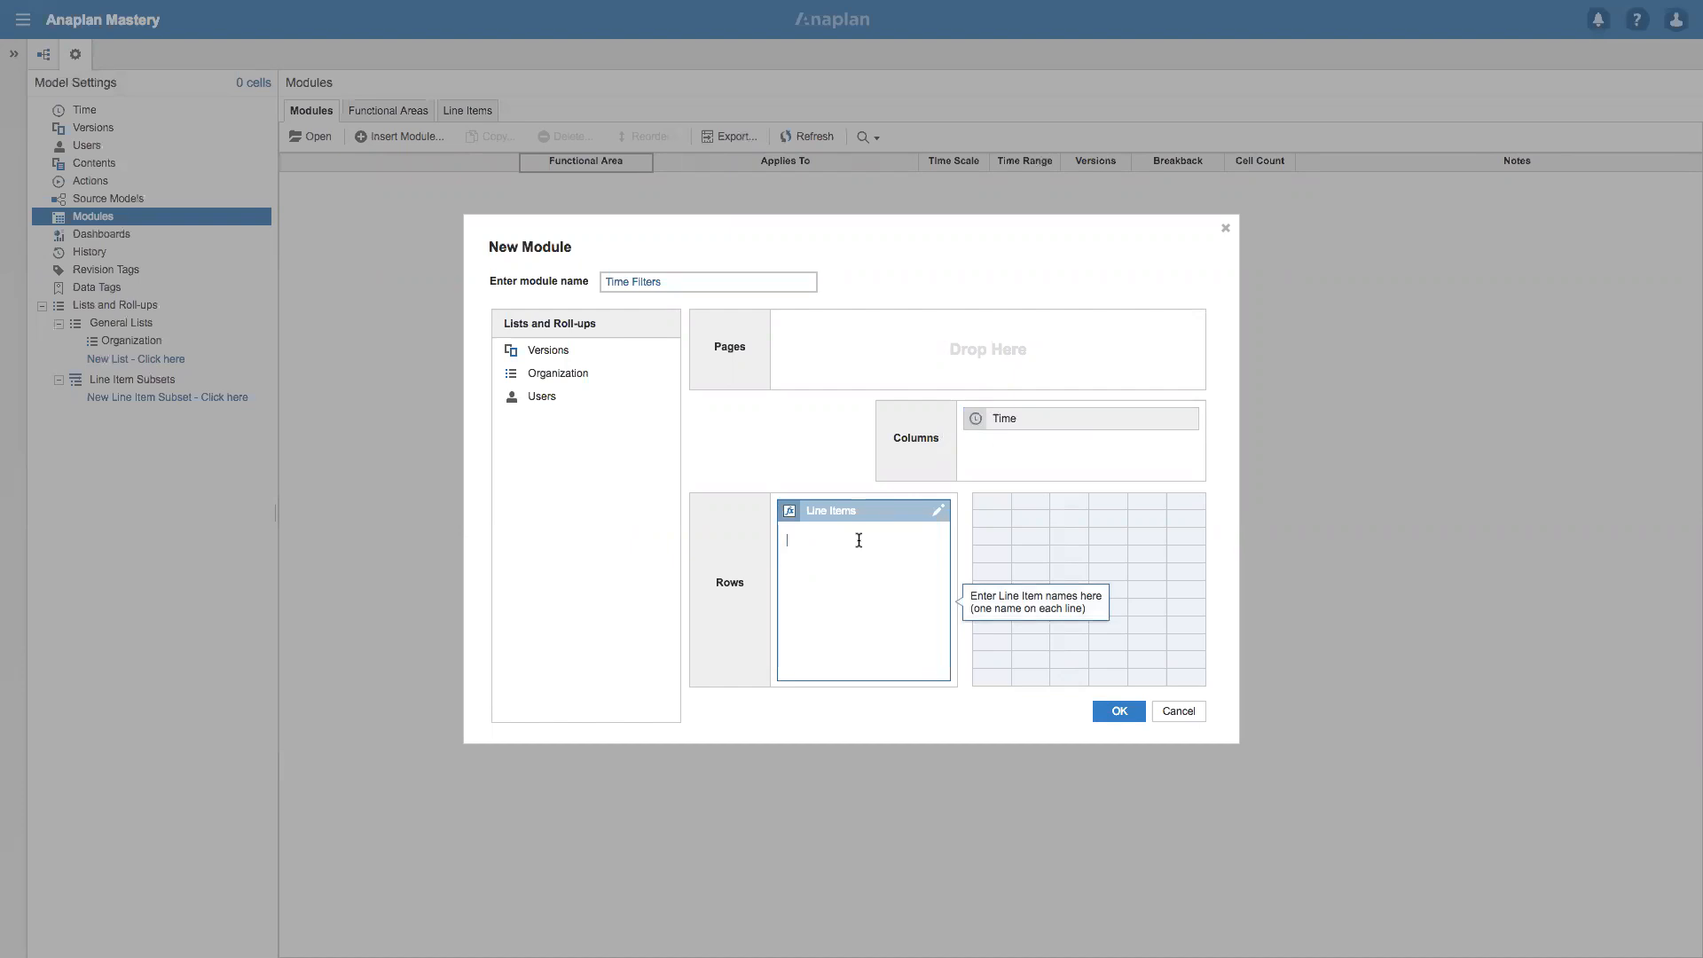
pyautogui.write('Week')
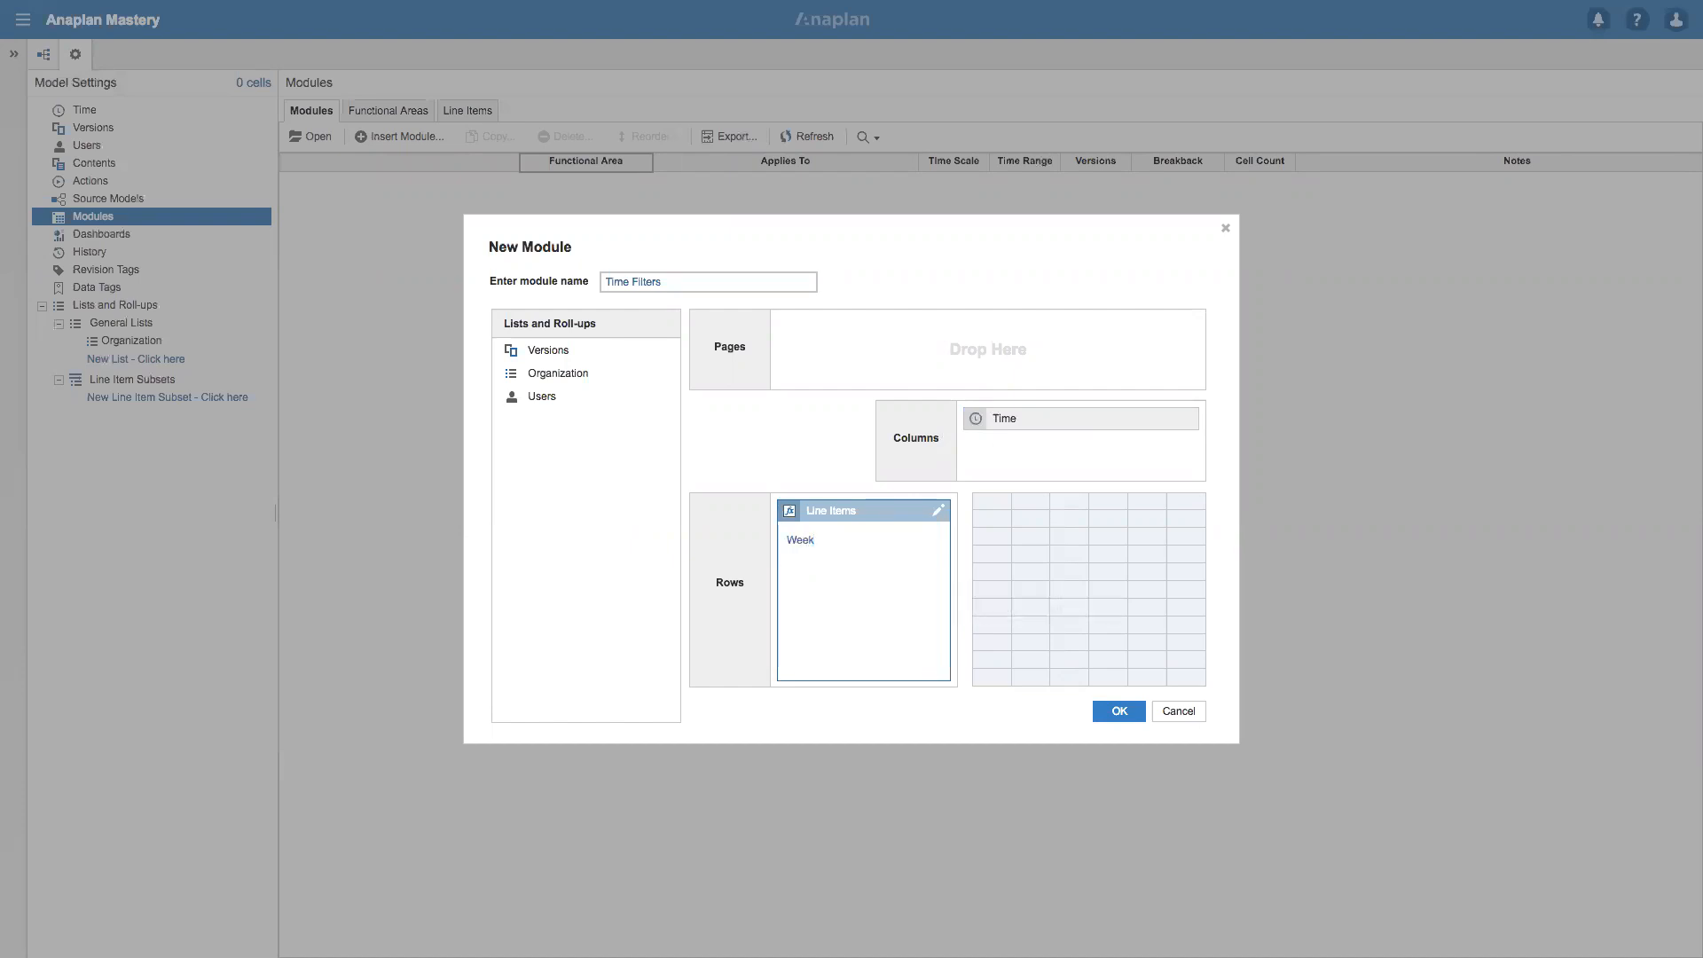
pyautogui.press('BackSpace')
pyautogui.press('BackSpace')
pyautogui.write('Week')
pyautogui.click(1113, 711)
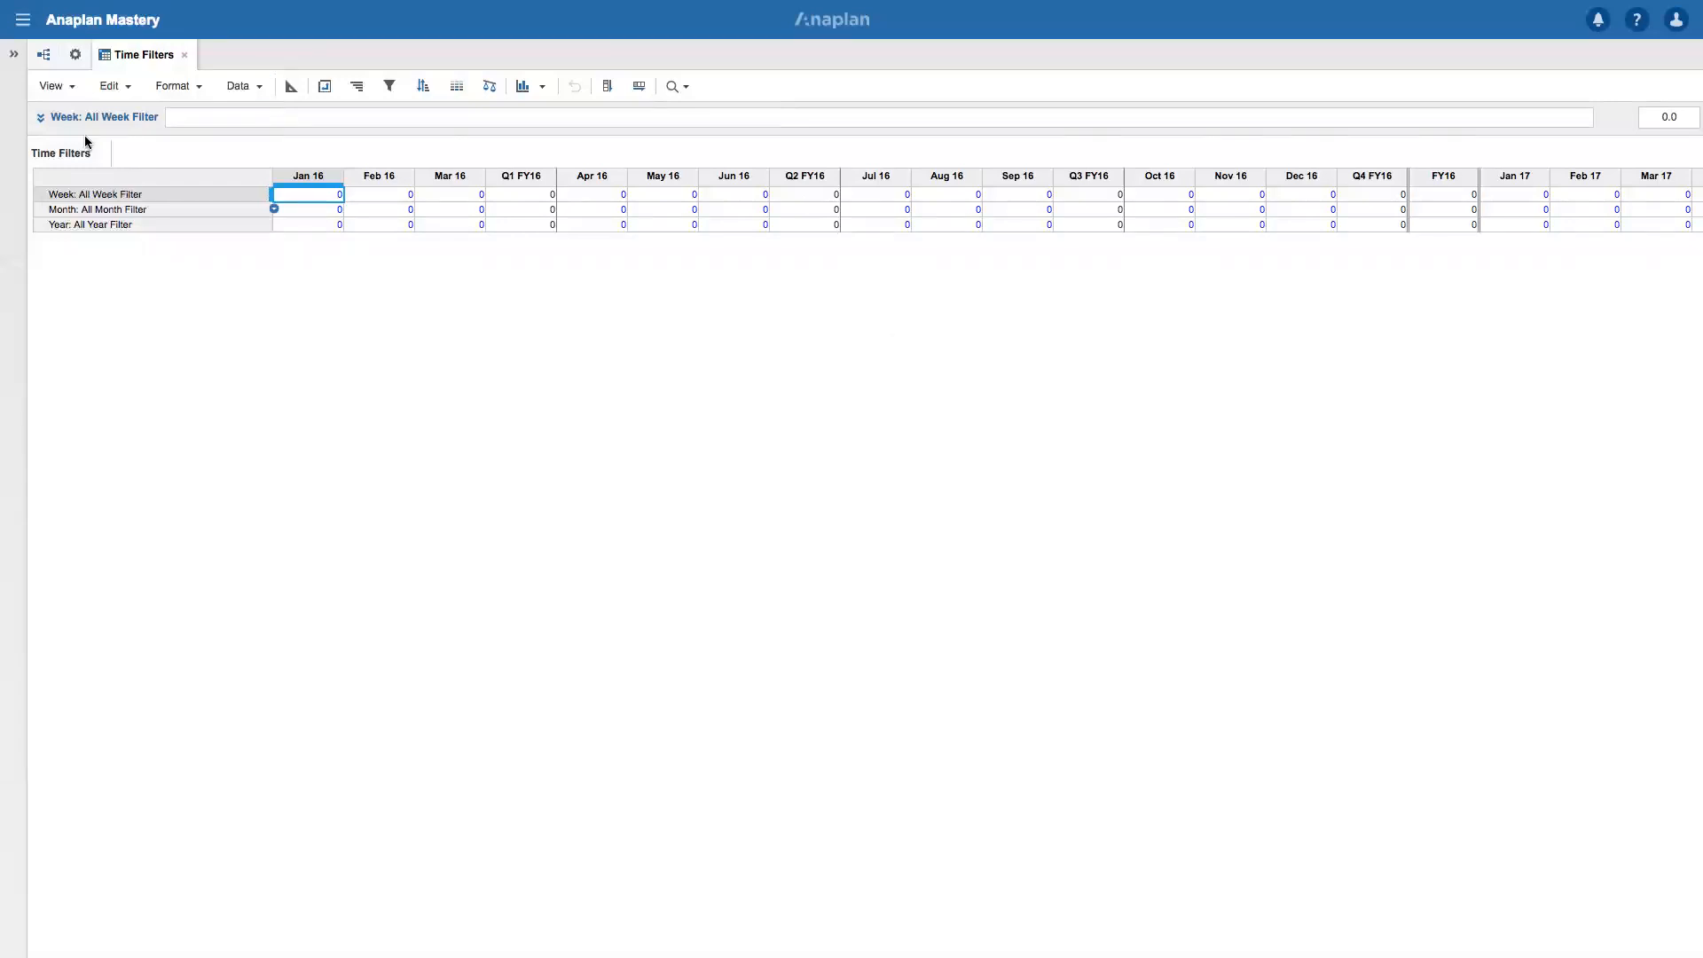
# In the model's time settings, set the calendar type to Weeks: 4-4-5, 4-5-4 or 5-4-4 and the week format to Week Ending.
pyautogui.click(76, 54)
pyautogui.click(84, 110)
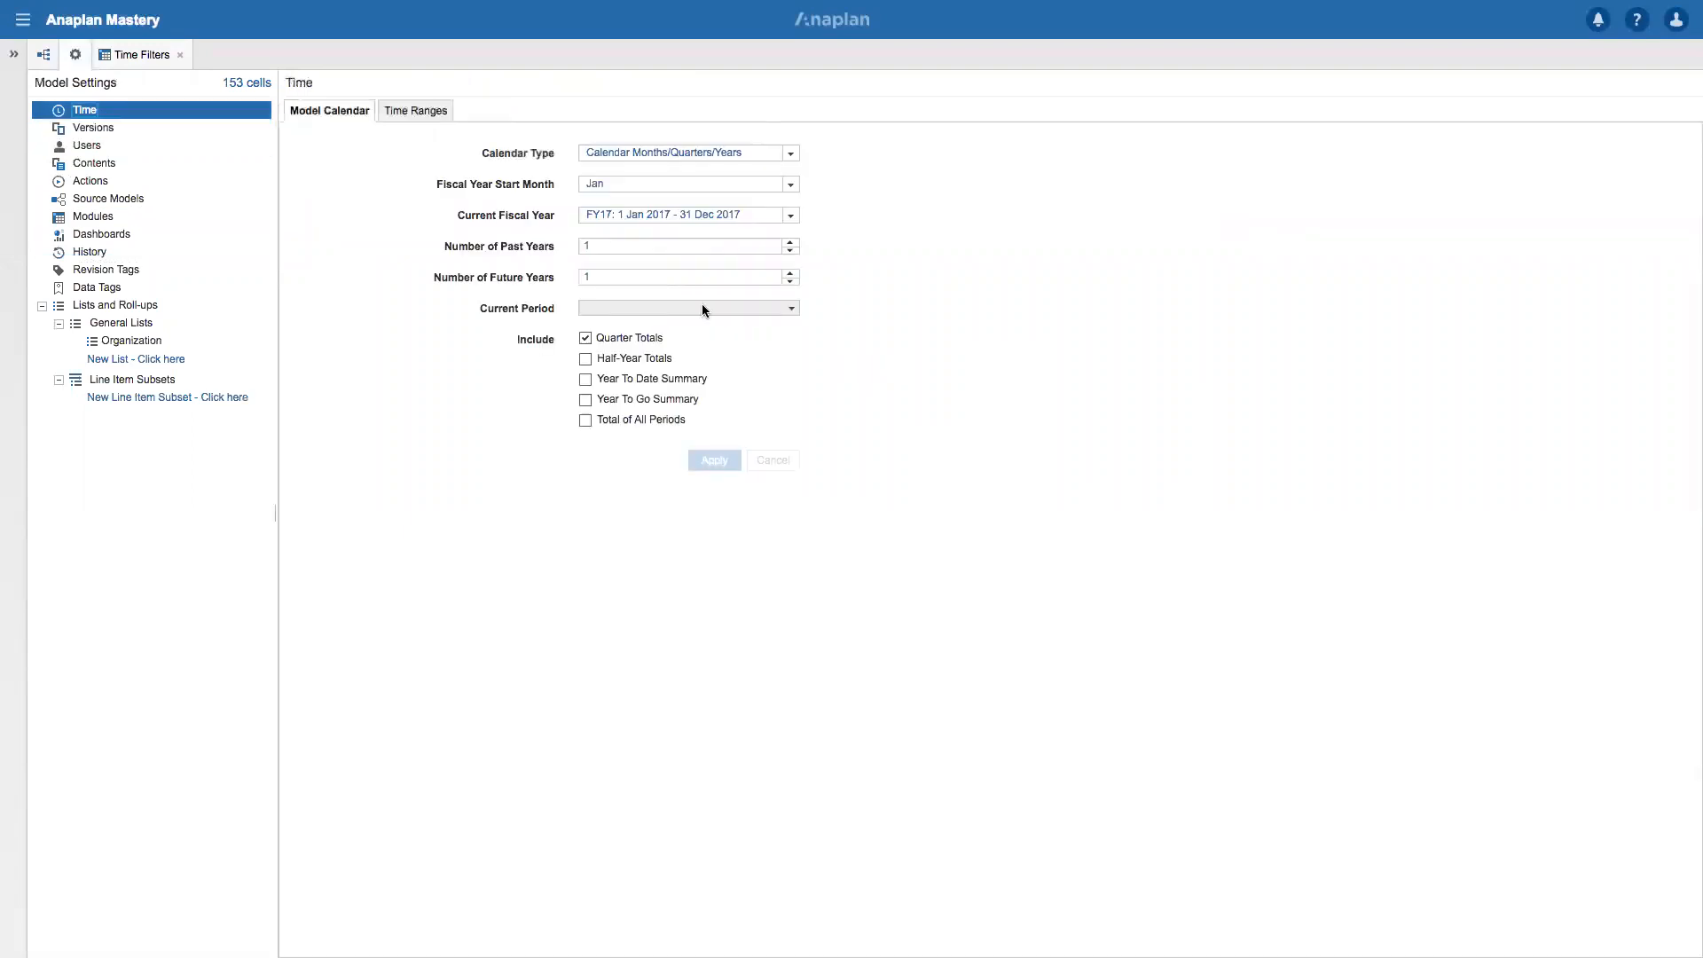
pyautogui.click(791, 154)
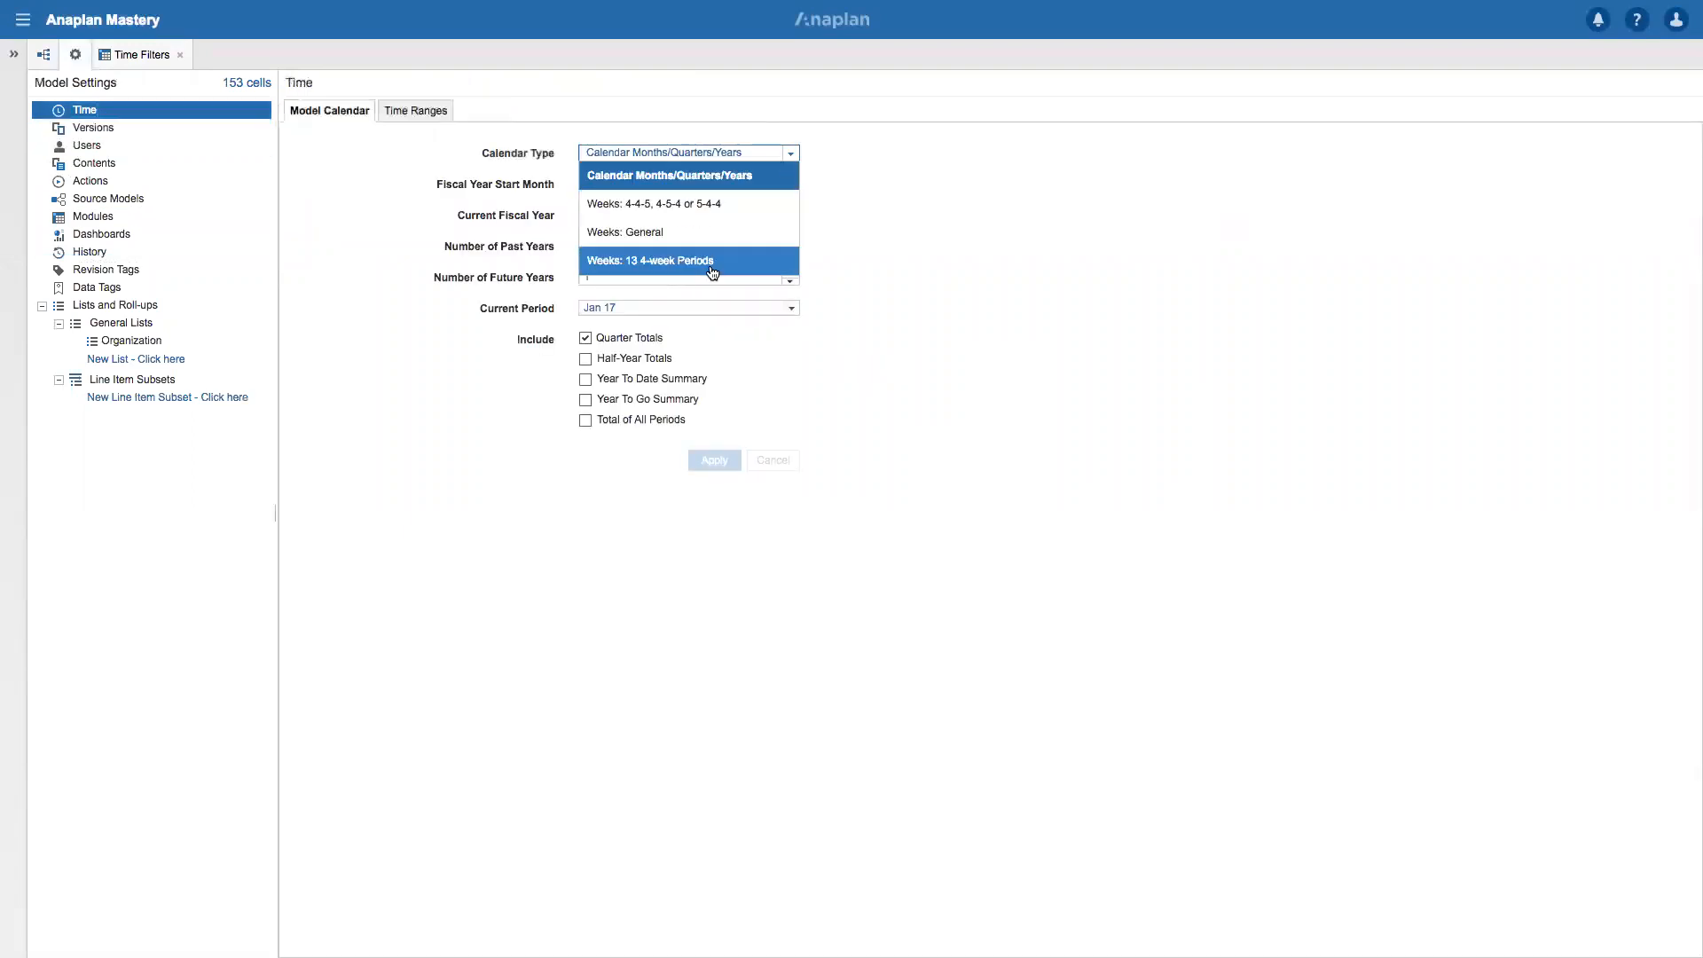
pyautogui.click(665, 208)
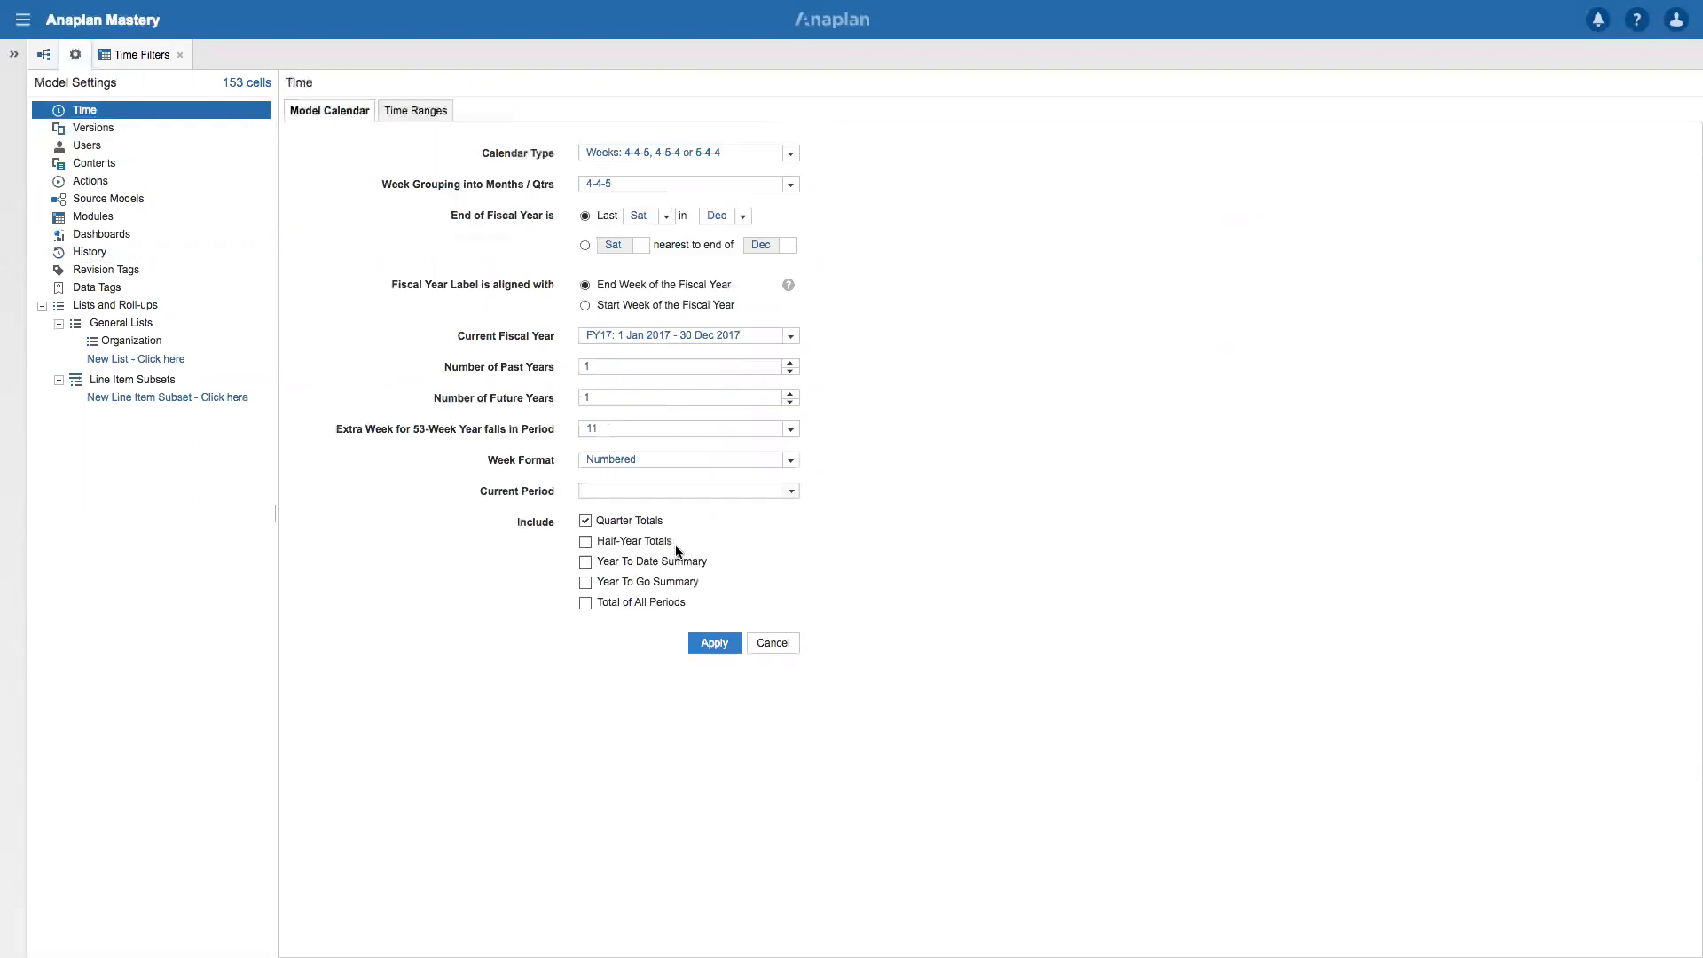
pyautogui.click(790, 461)
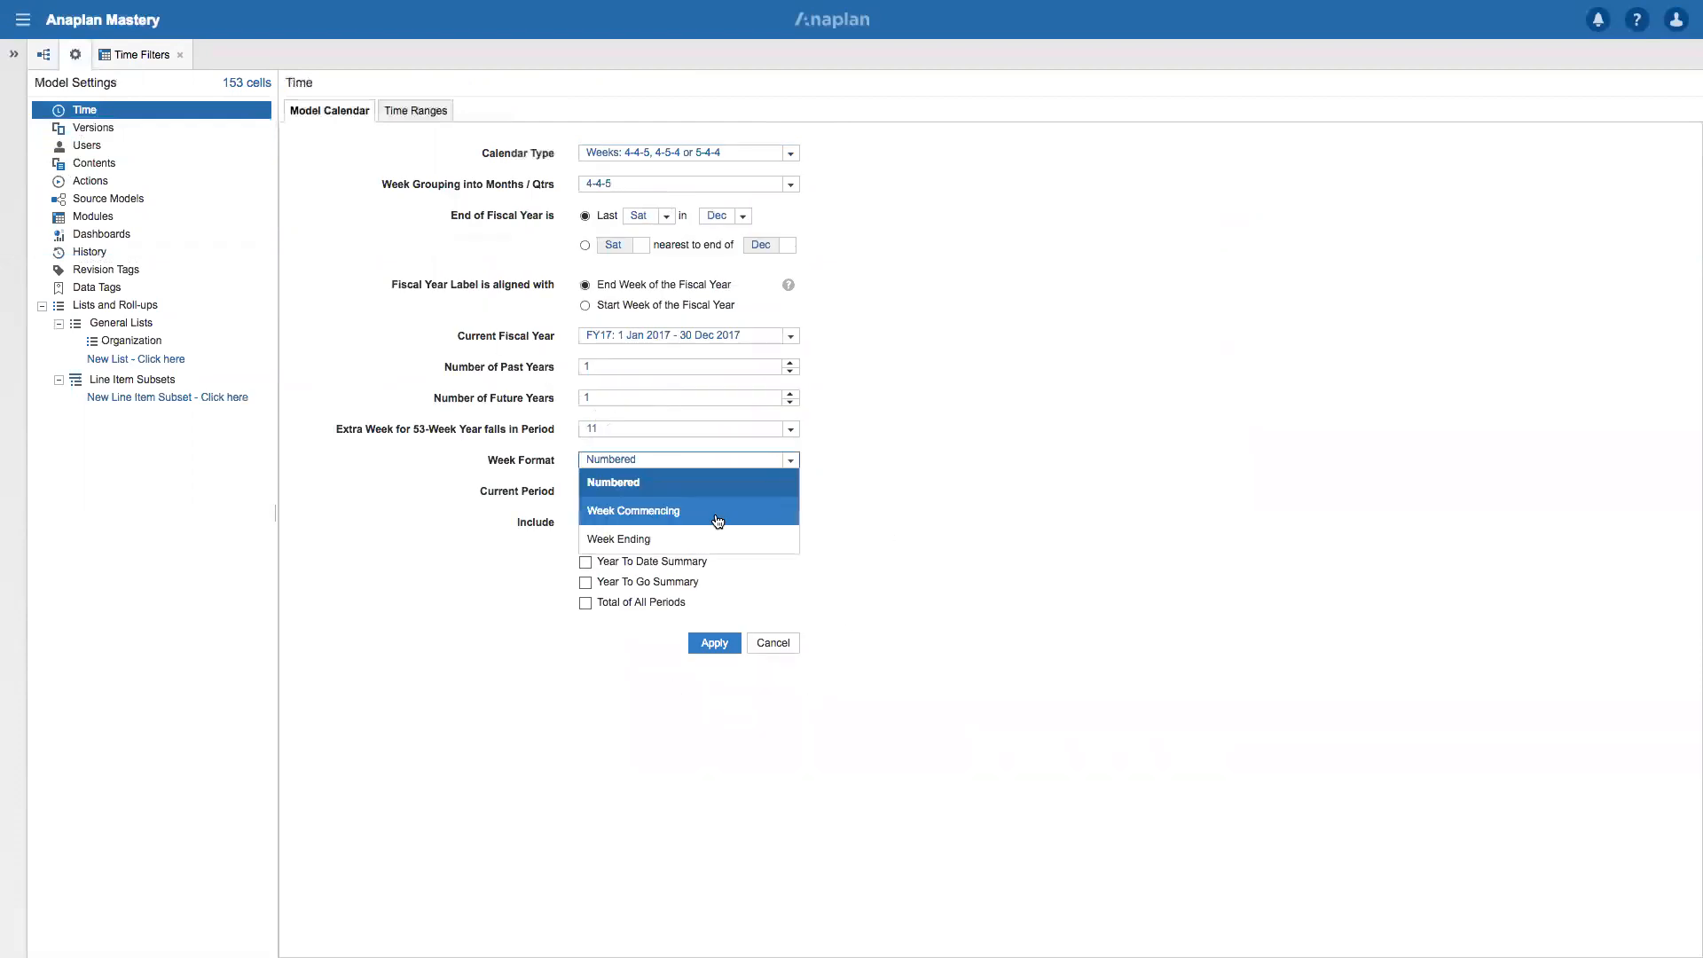
pyautogui.click(721, 533)
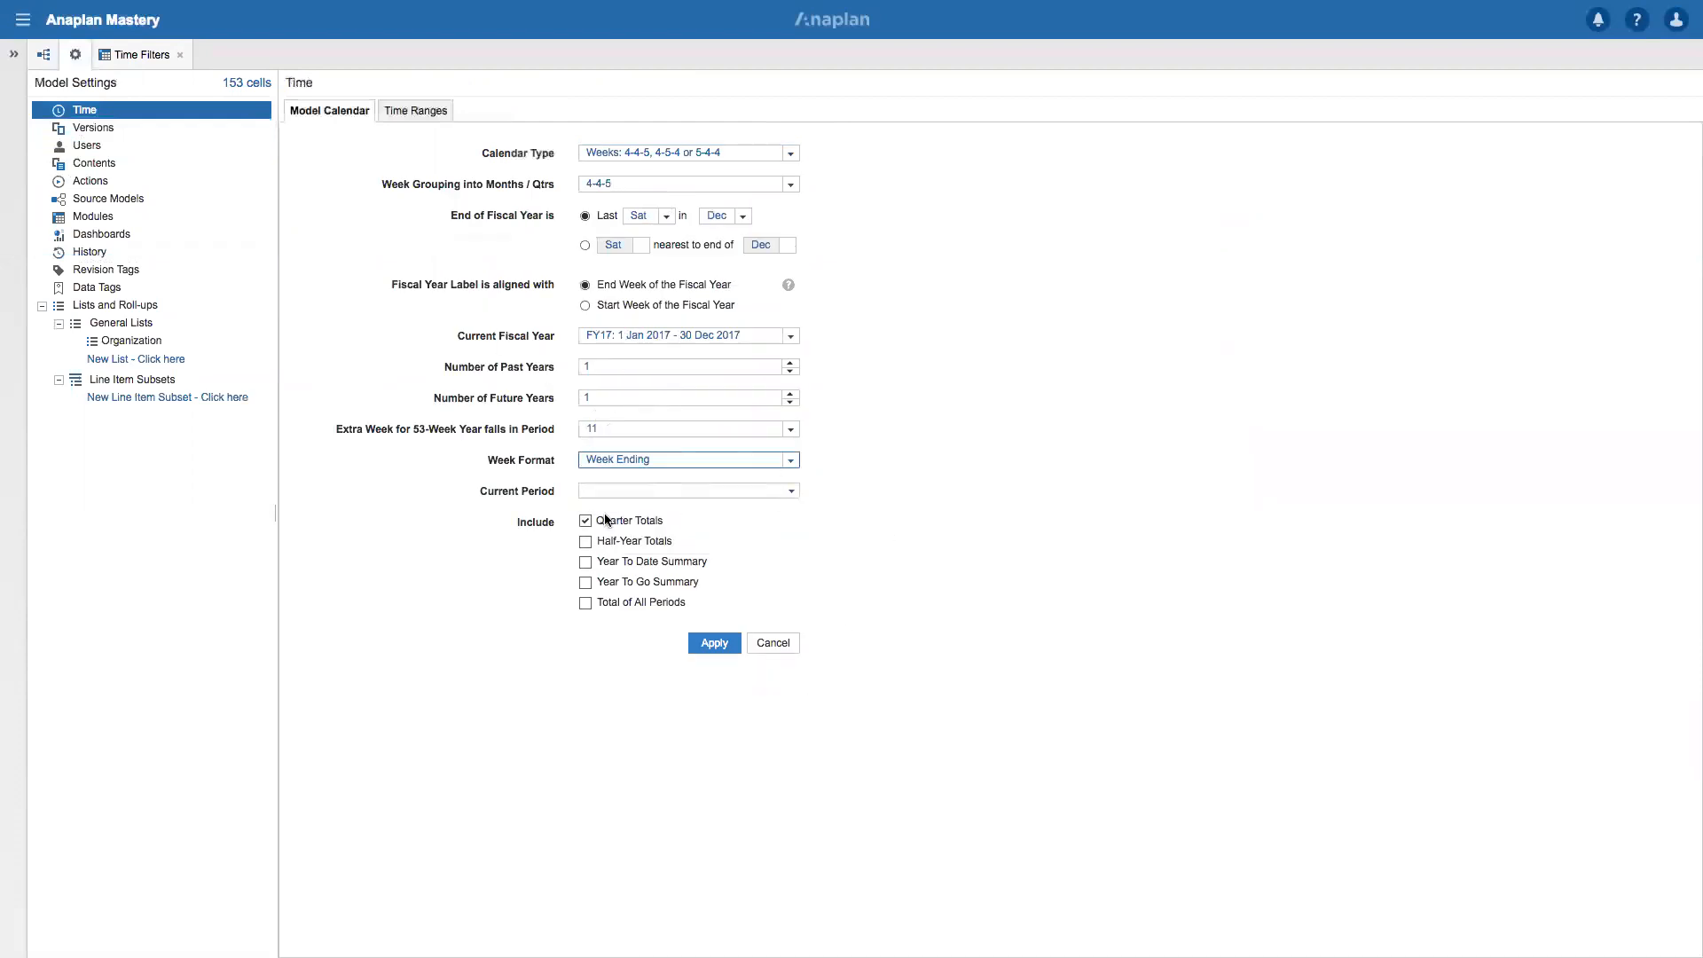
# Set the current period to W/e 6 Jan 18 and apply the model calendar changes.
pyautogui.click(791, 492)
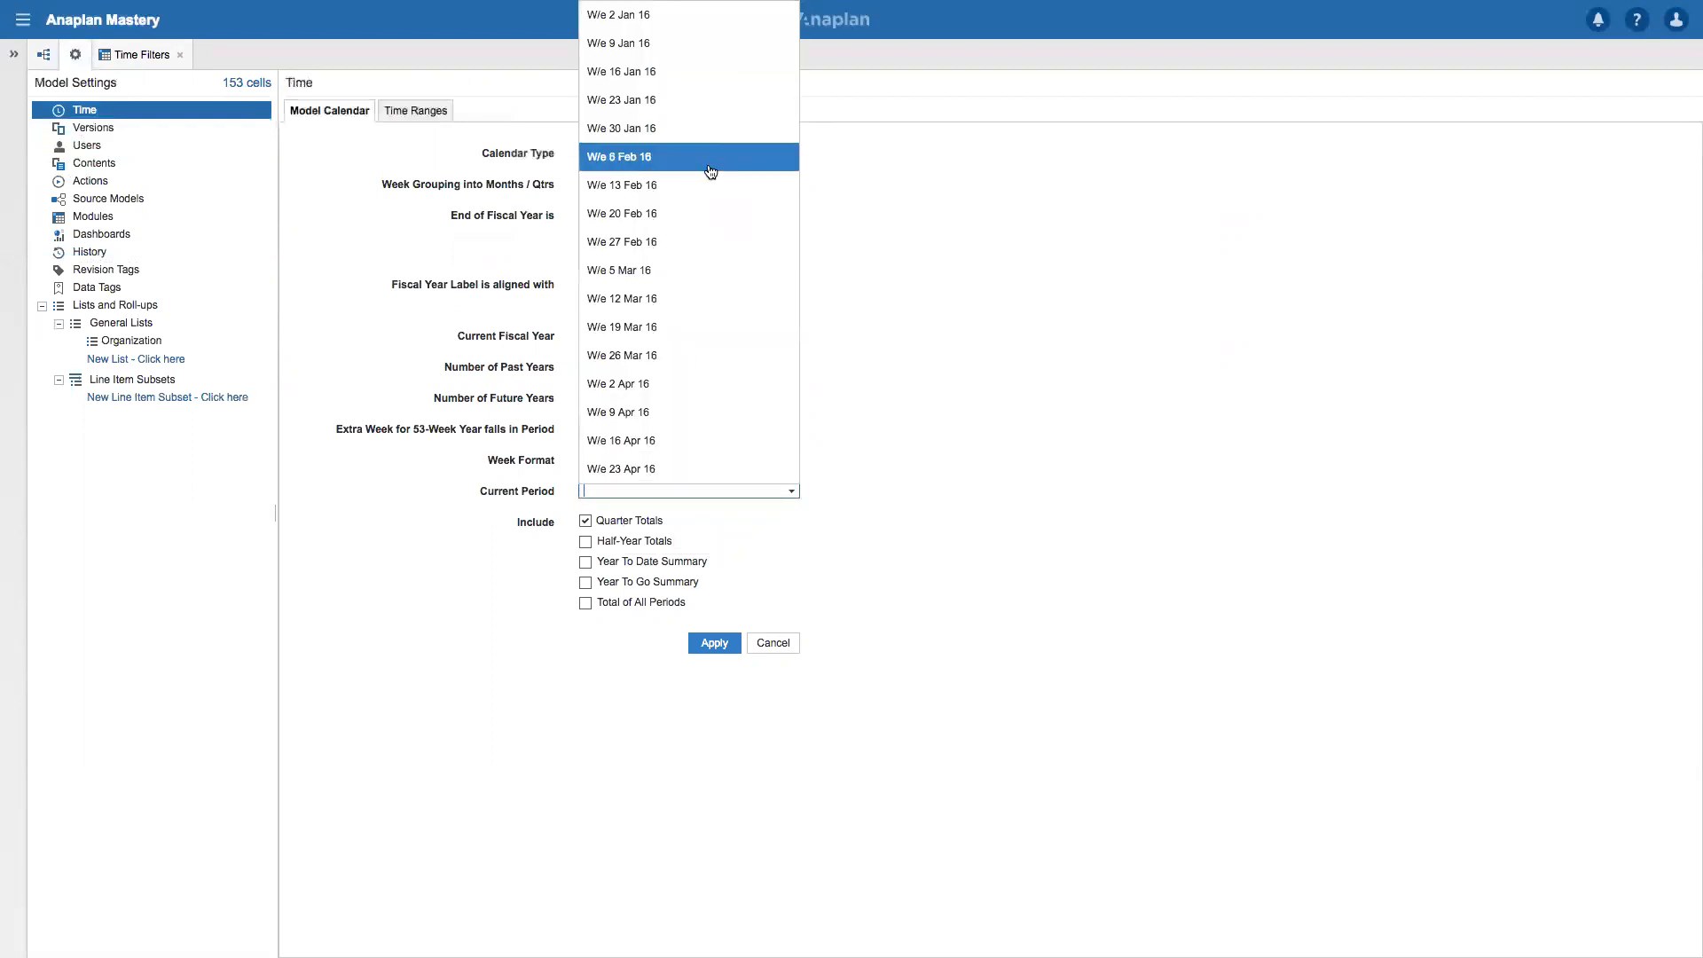
pyautogui.scroll(-15, 675, 337)
pyautogui.scroll(10, 669, 340)
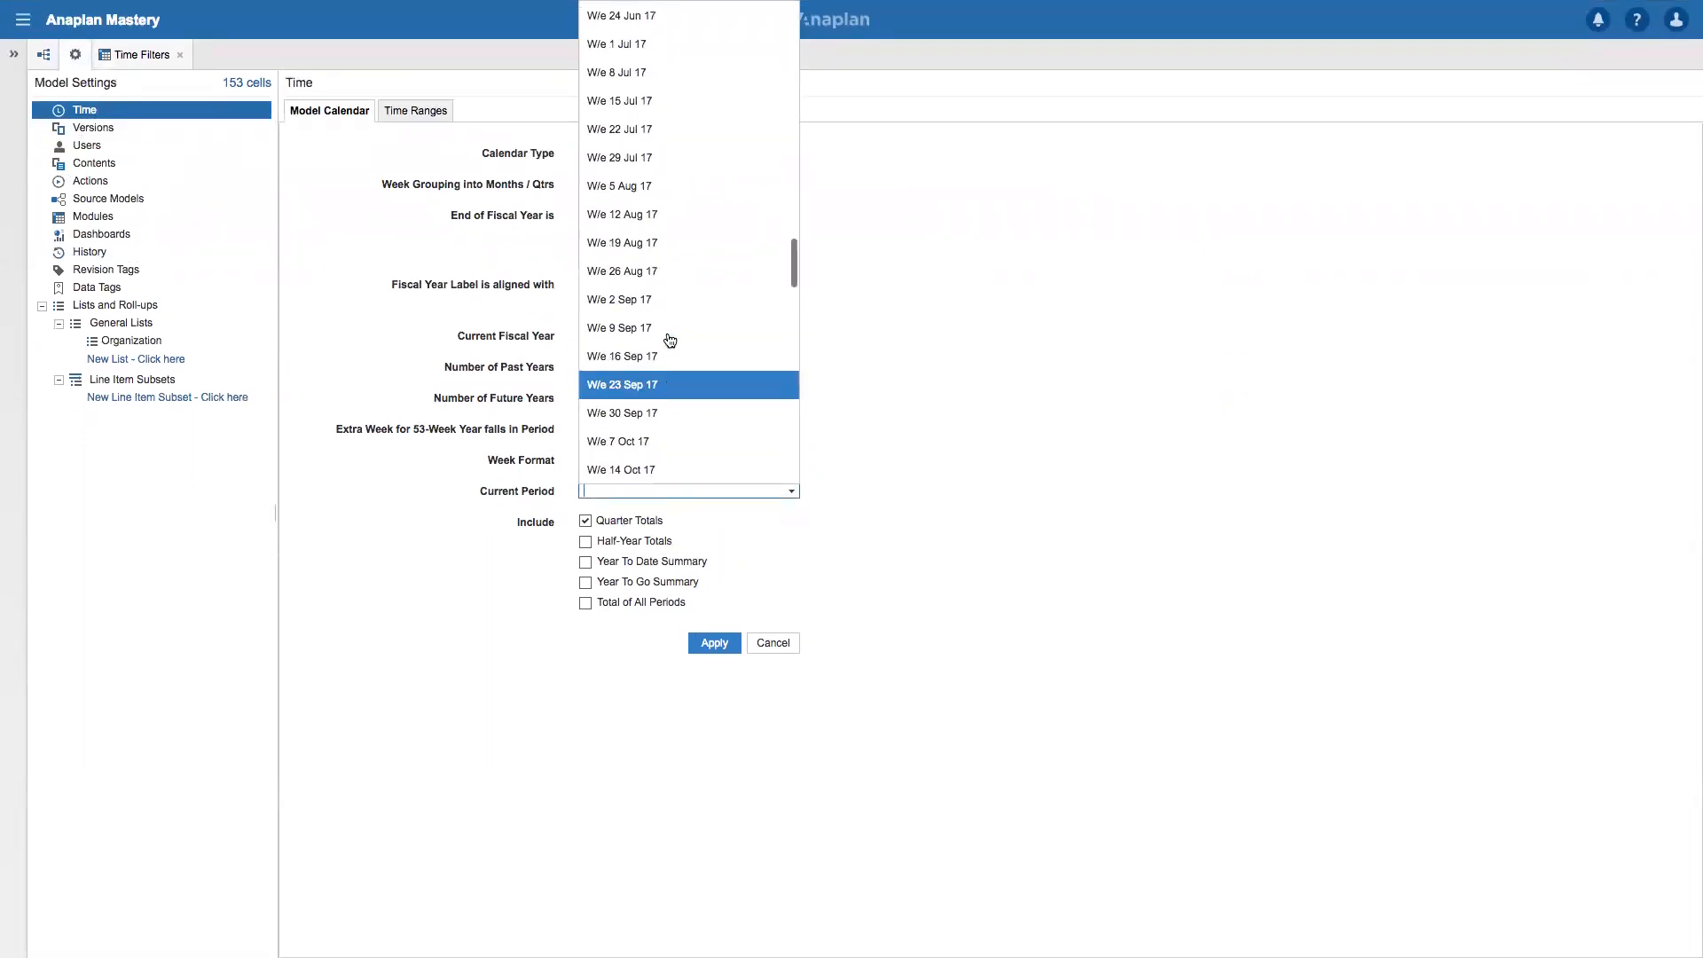
pyautogui.scroll(-20, 670, 341)
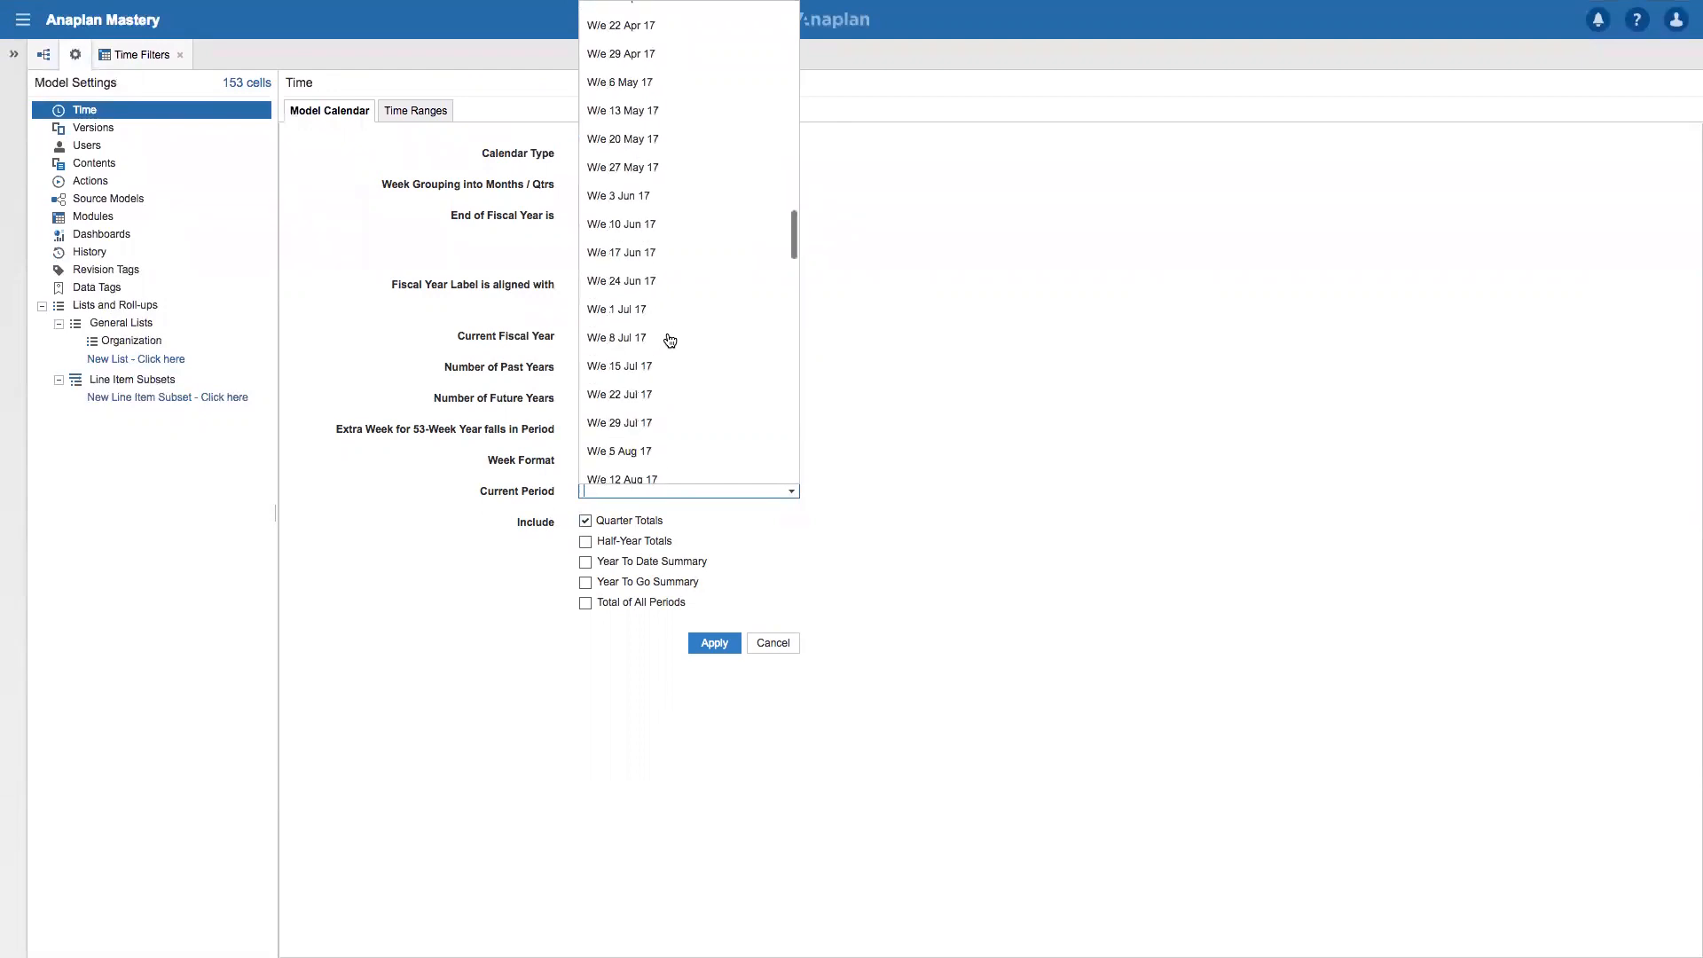
pyautogui.scroll(-3, 670, 341)
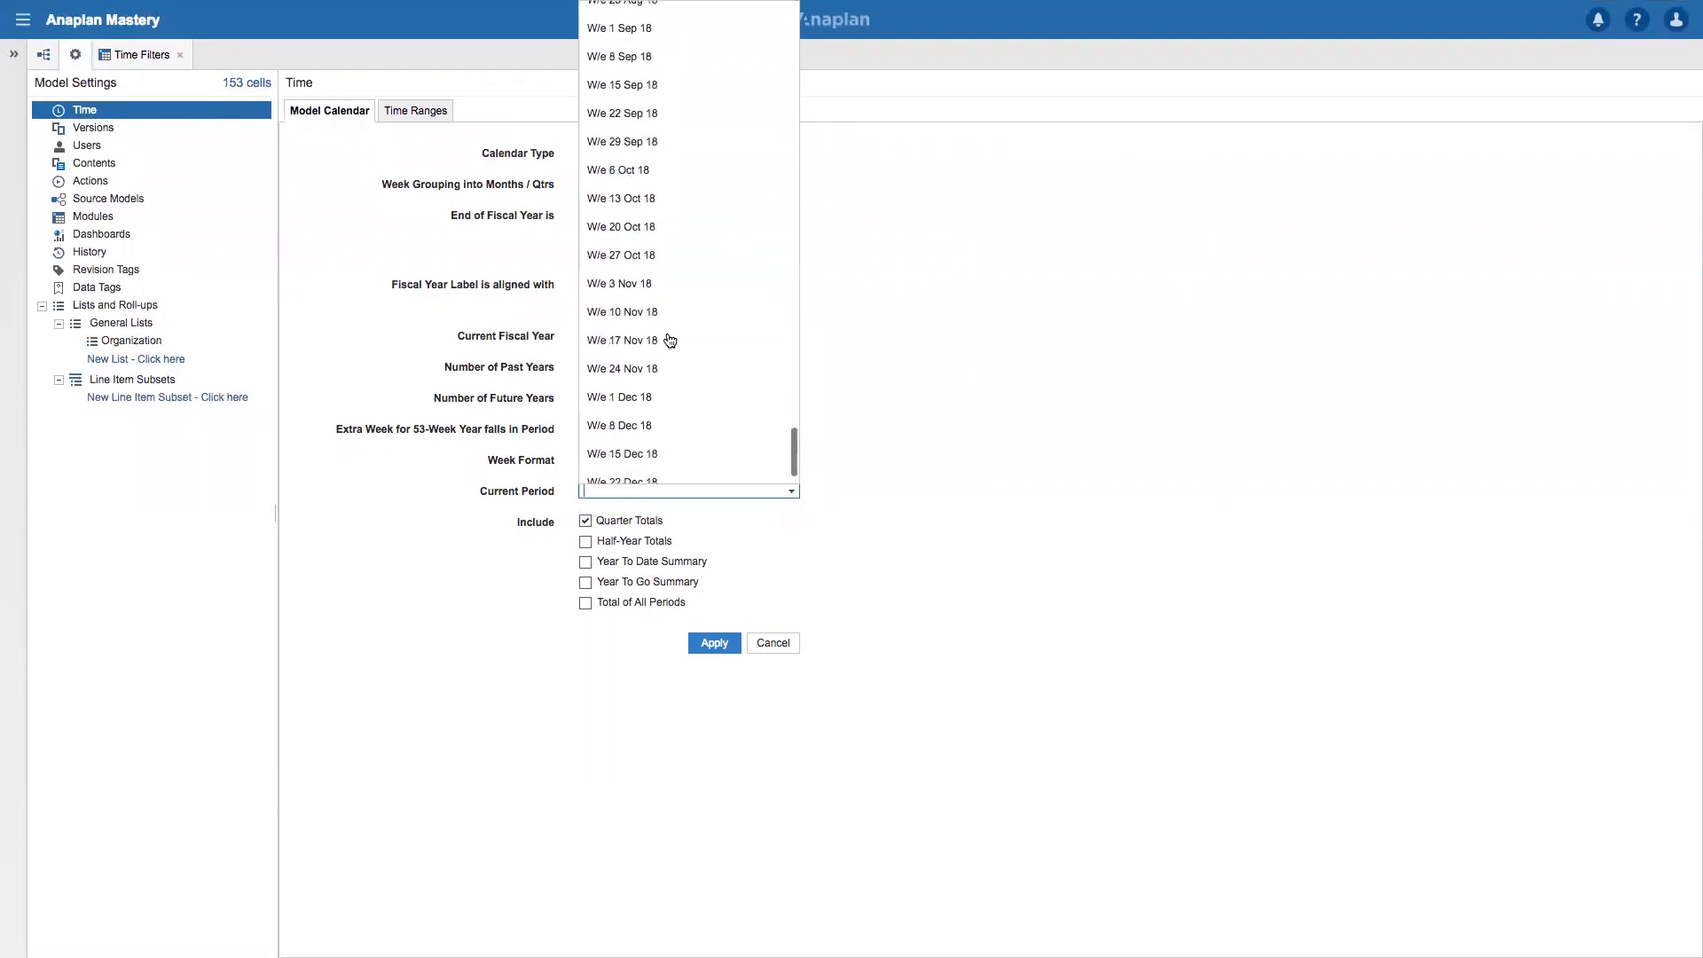
pyautogui.scroll(5, 670, 341)
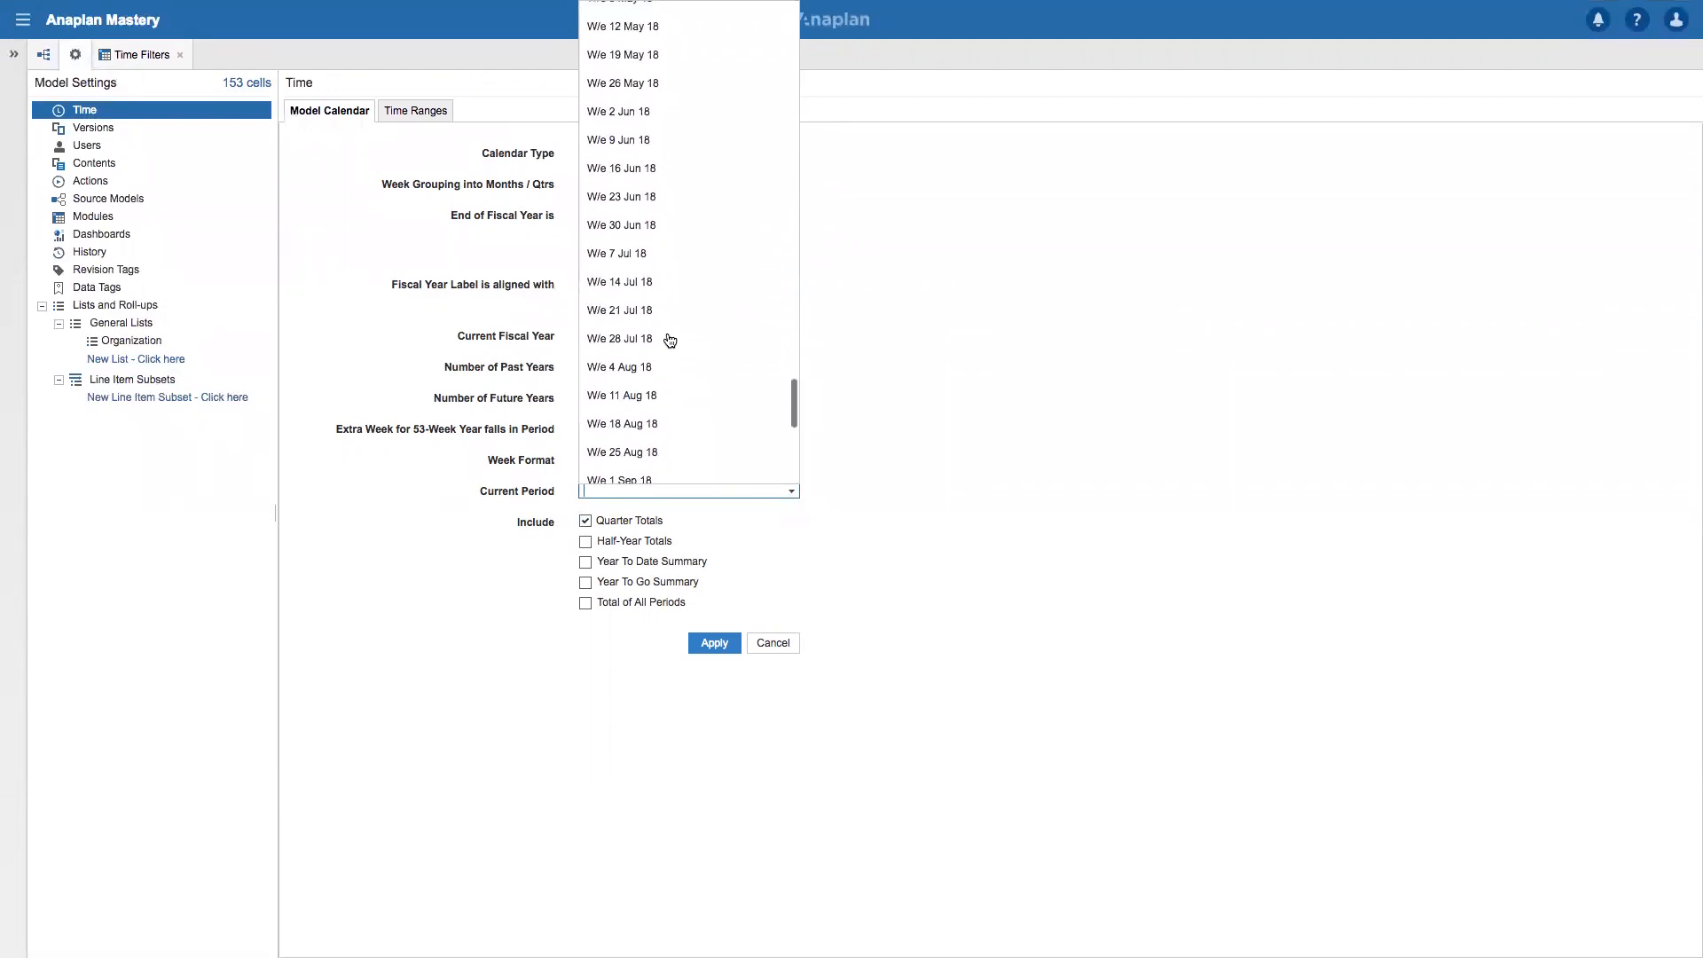
pyautogui.scroll(5, 669, 340)
pyautogui.scroll(1, 629, 200)
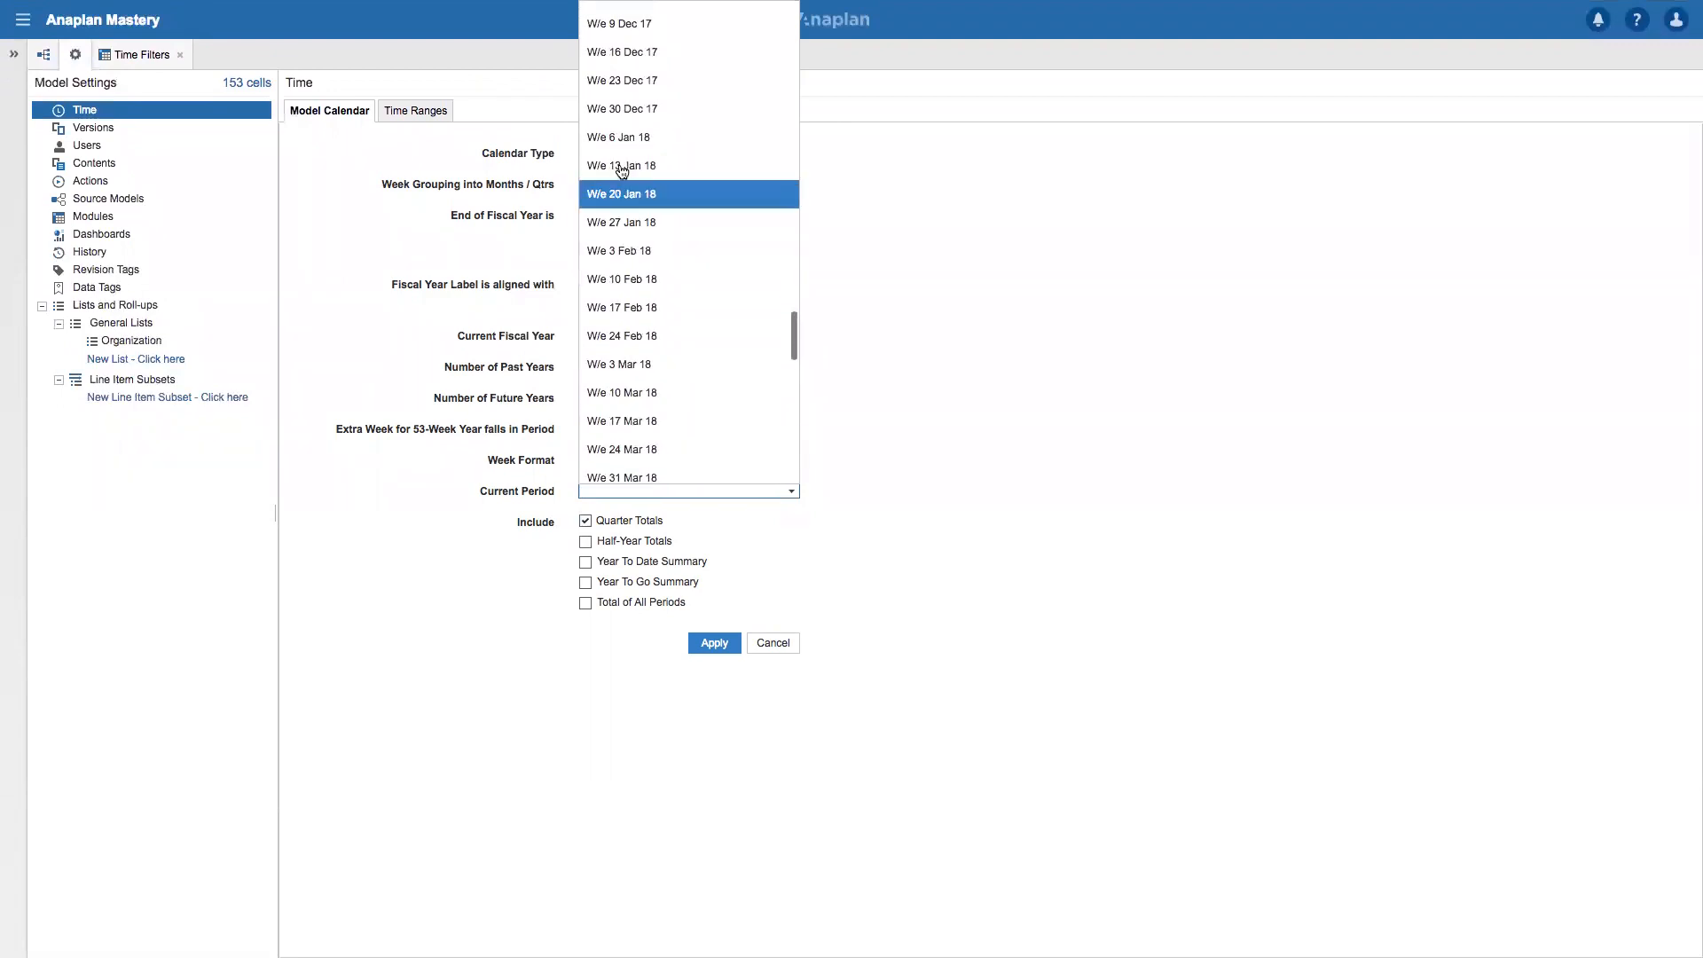
pyautogui.click(630, 199)
pyautogui.click(714, 642)
pyautogui.click(1178, 563)
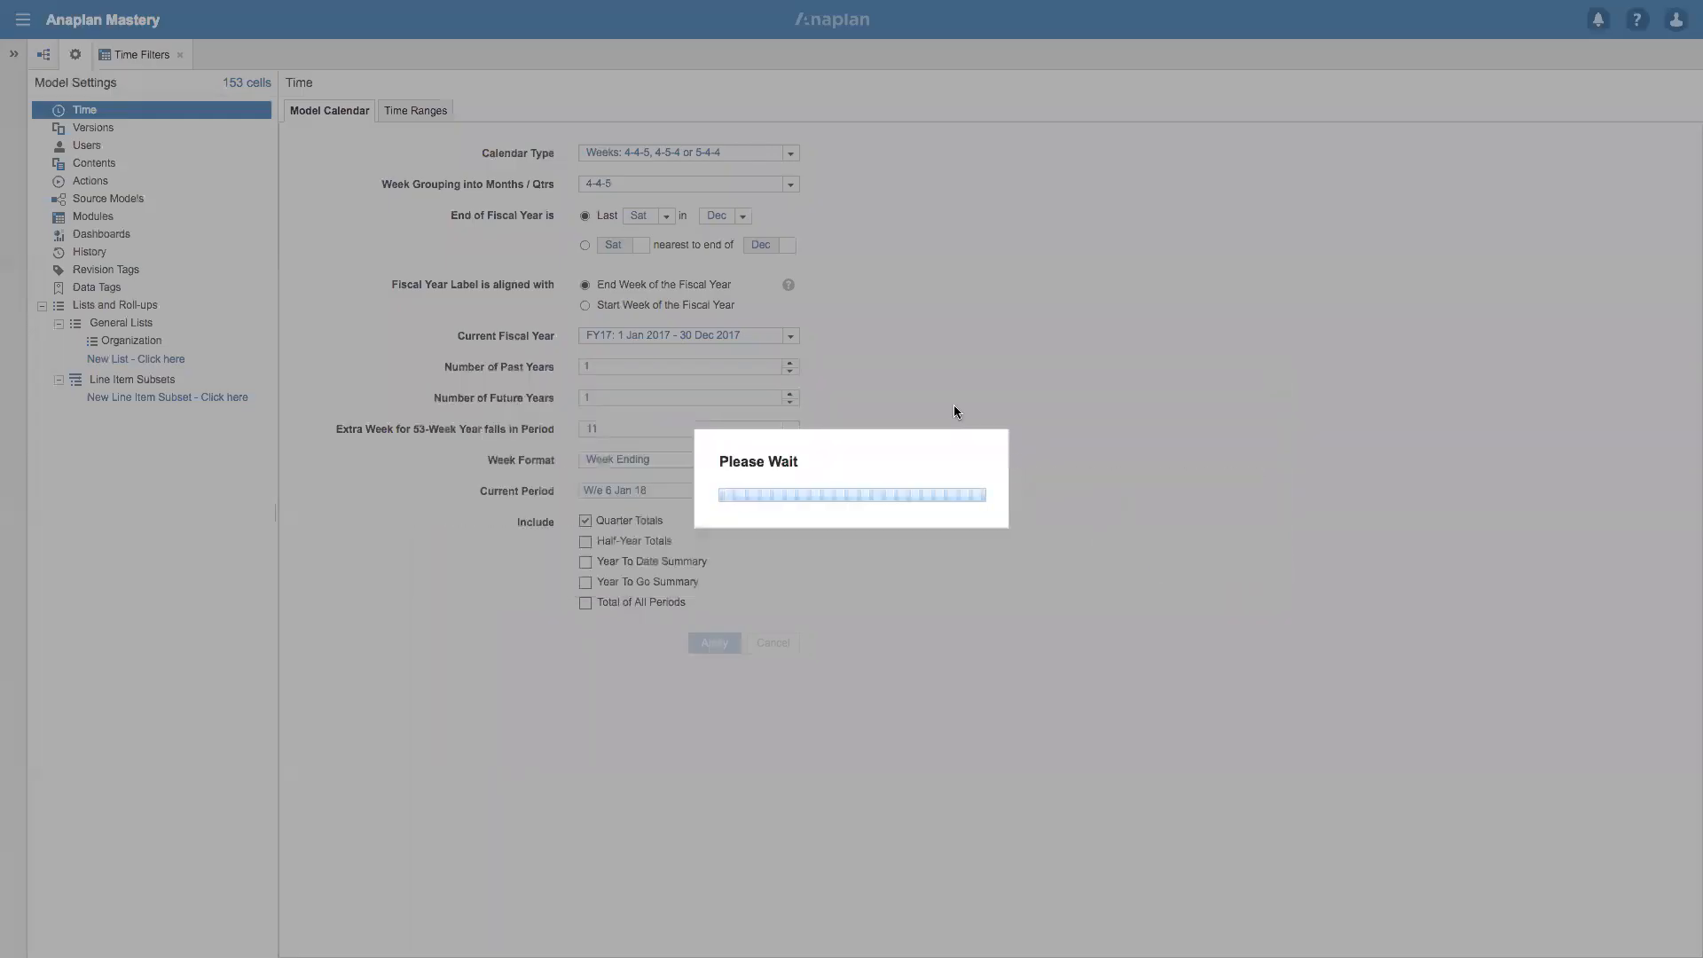
# In the Time Filters blueprint, set the module's time scale to Week and copy it to all three line items.
pyautogui.click(121, 61)
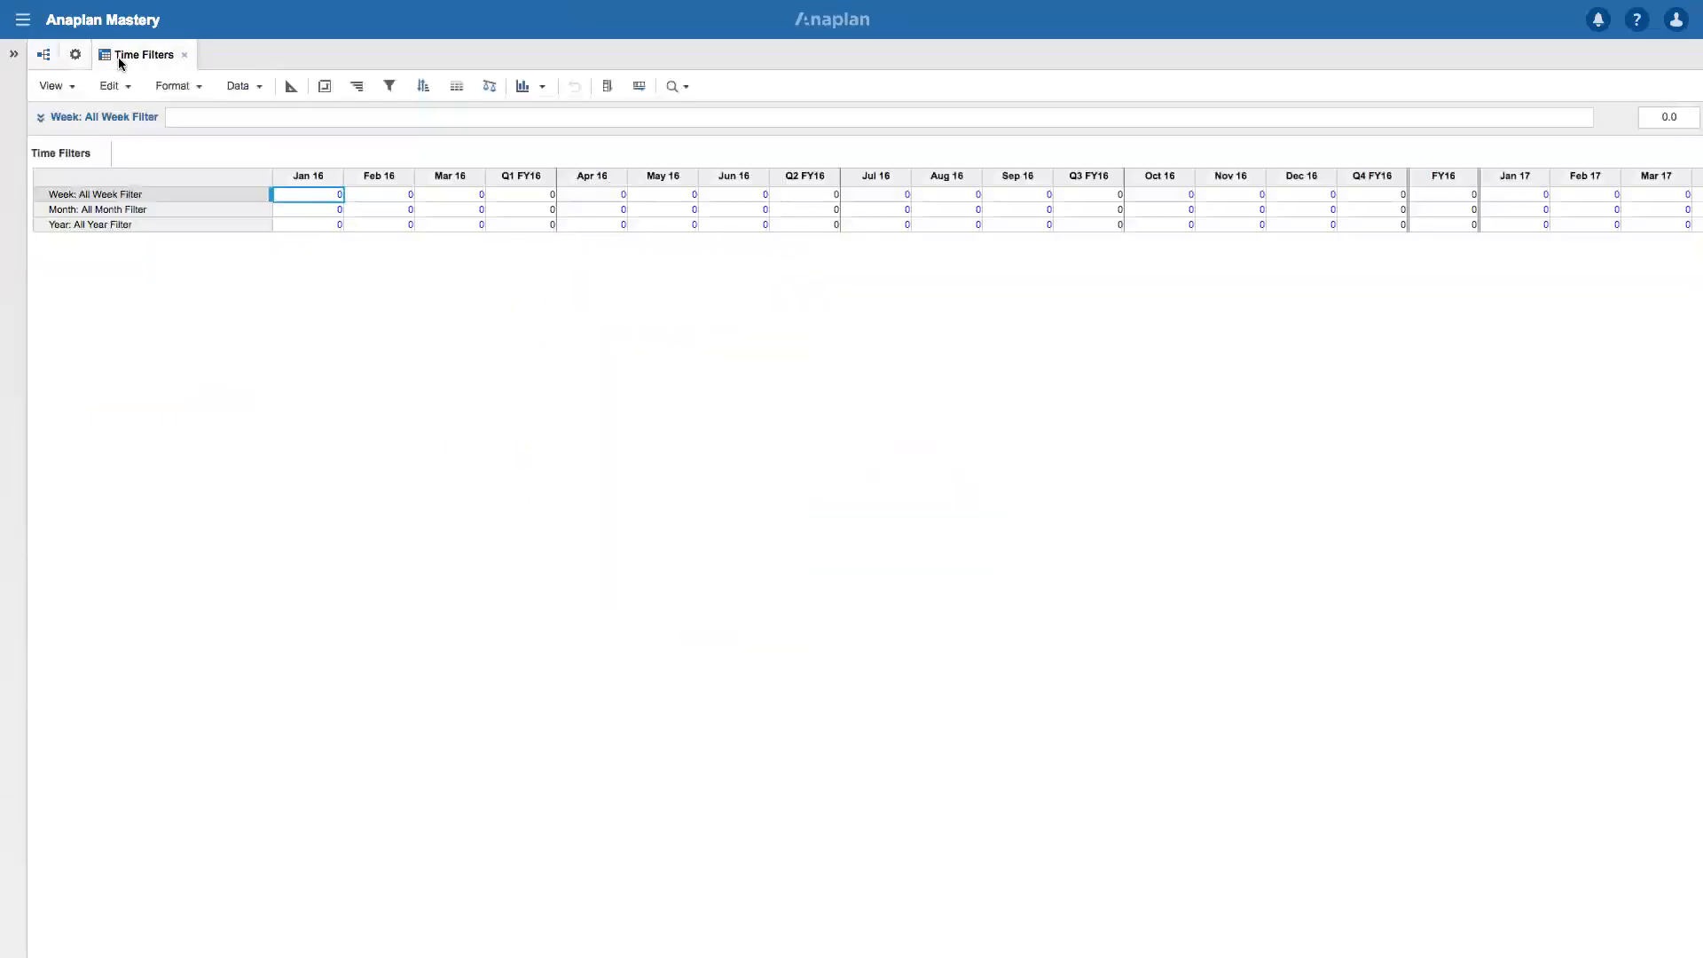
pyautogui.click(291, 86)
pyautogui.click(1170, 196)
pyautogui.click(1169, 193)
pyautogui.click(1149, 275)
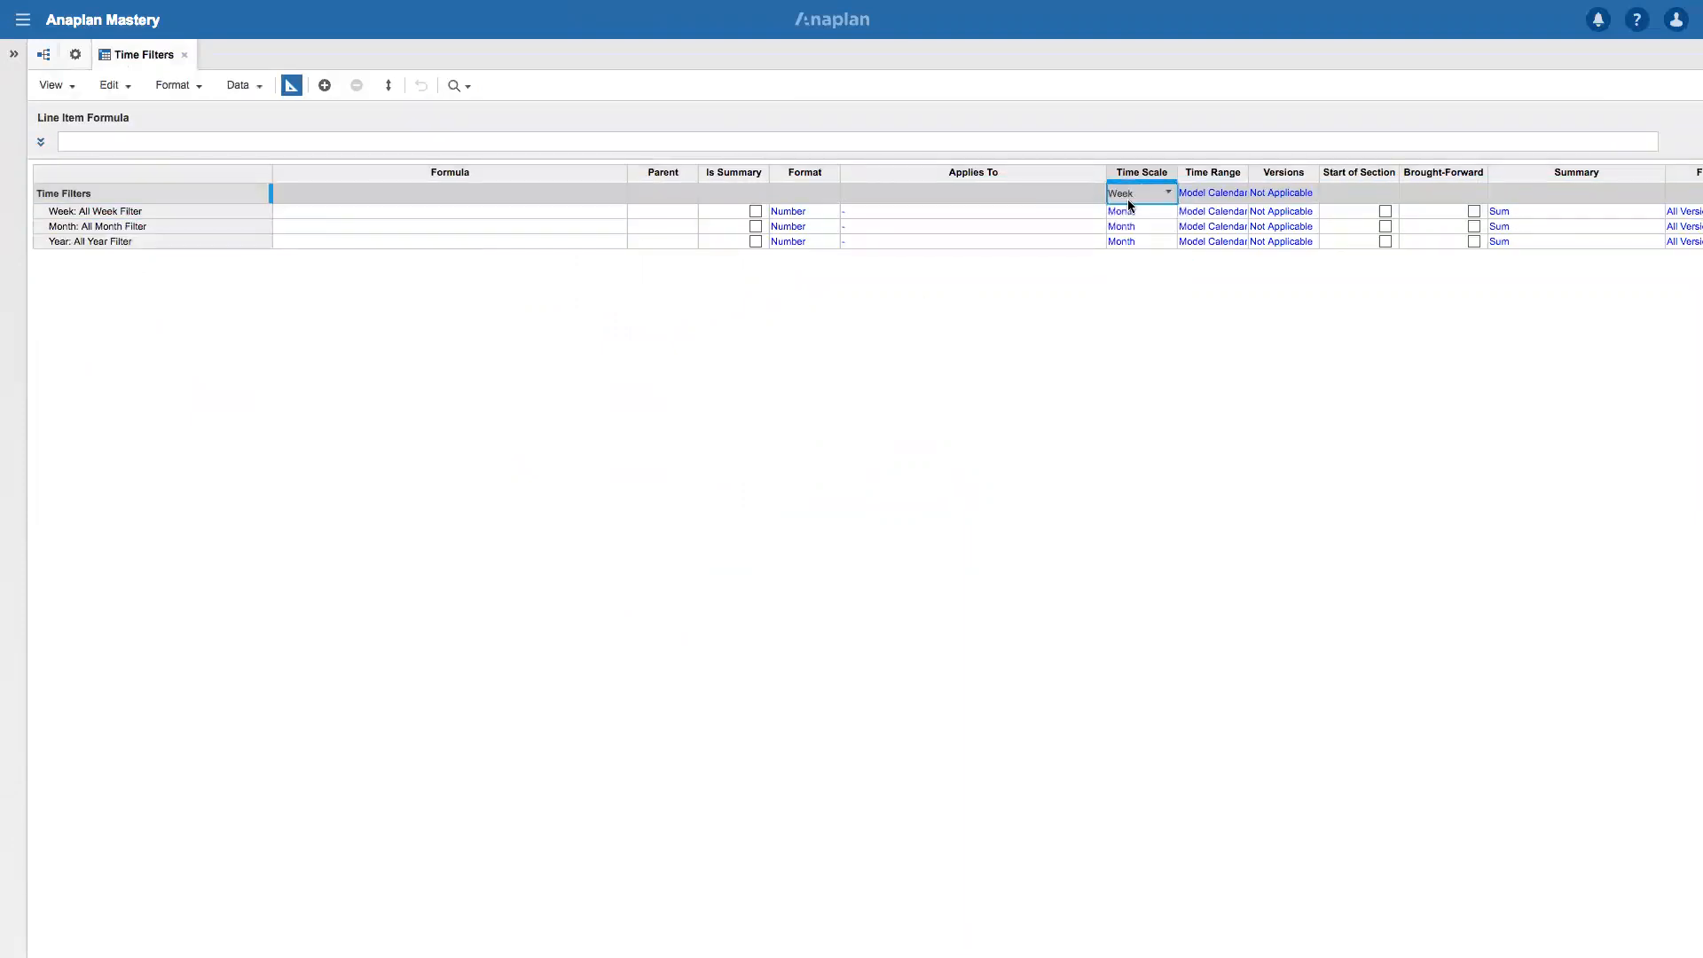
pyautogui.hotkey('ctrl', 'c')
pyautogui.moveTo(1132, 212); pyautogui.dragTo(1136, 241)
pyautogui.hotkey('ctrl', 'v')
# Set the time scale to Month for the month filter line item and to Year for the year filter line item.
pyautogui.click(1139, 226)
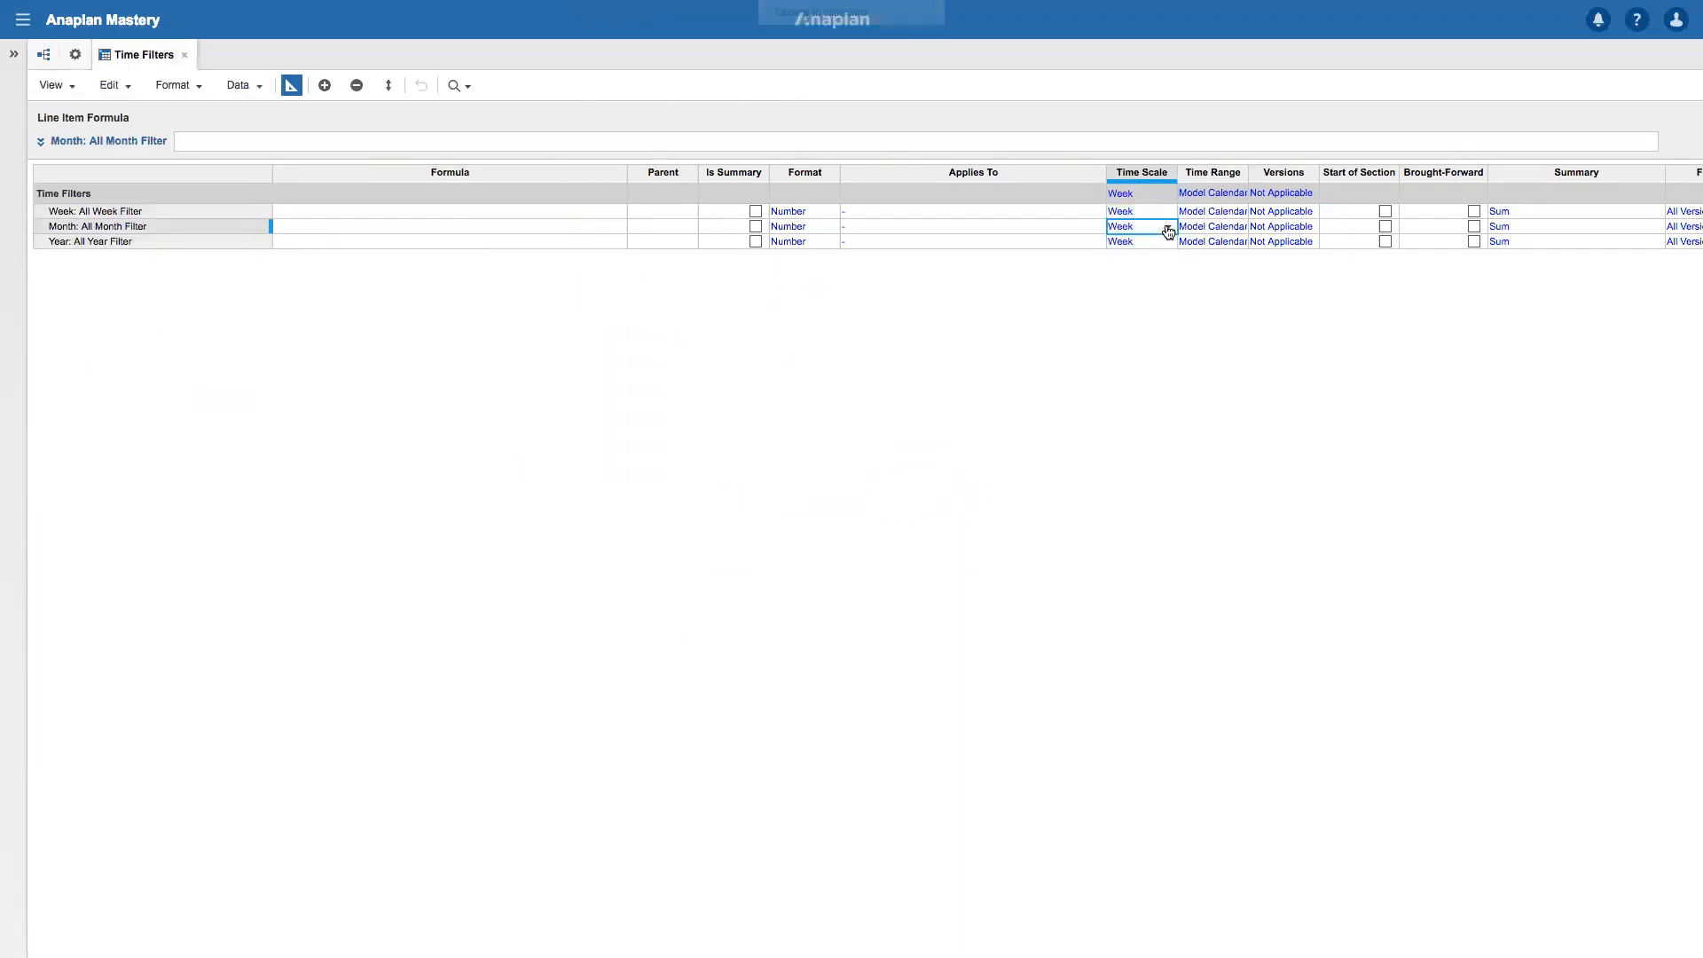
pyautogui.click(1169, 227)
pyautogui.click(1136, 333)
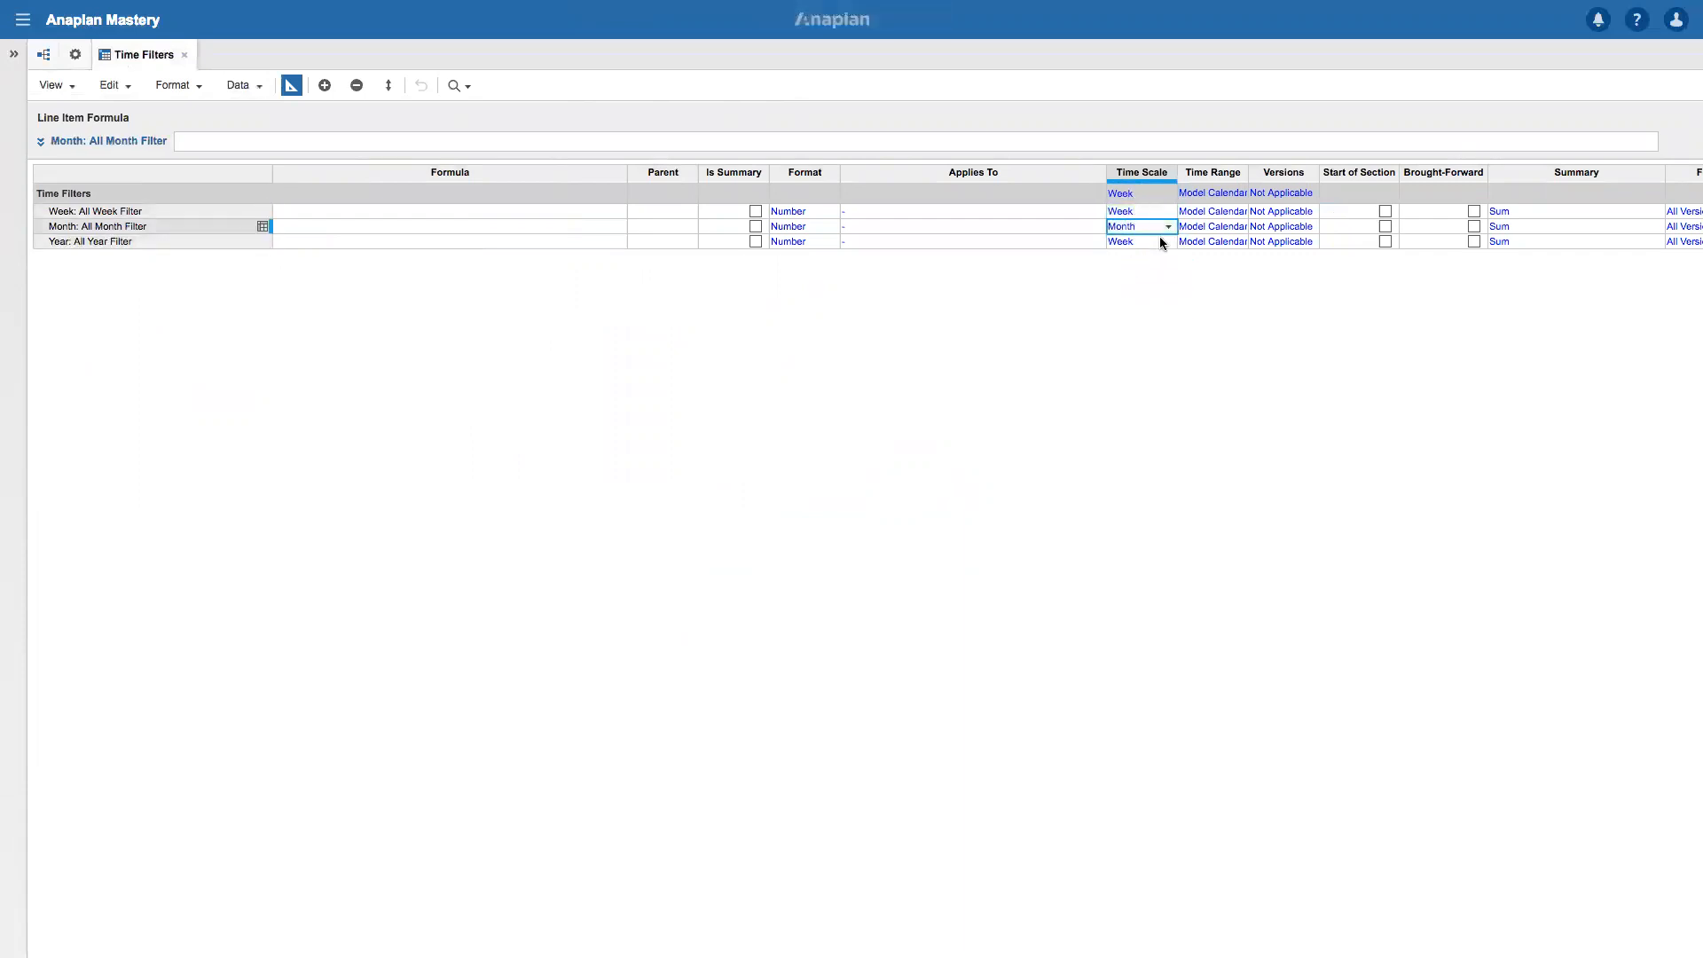
pyautogui.click(1153, 242)
pyautogui.click(1168, 242)
pyautogui.click(1142, 401)
# Return to the Time Filters grid and examine the week filter's cells across the weekly periods.
pyautogui.click(192, 228)
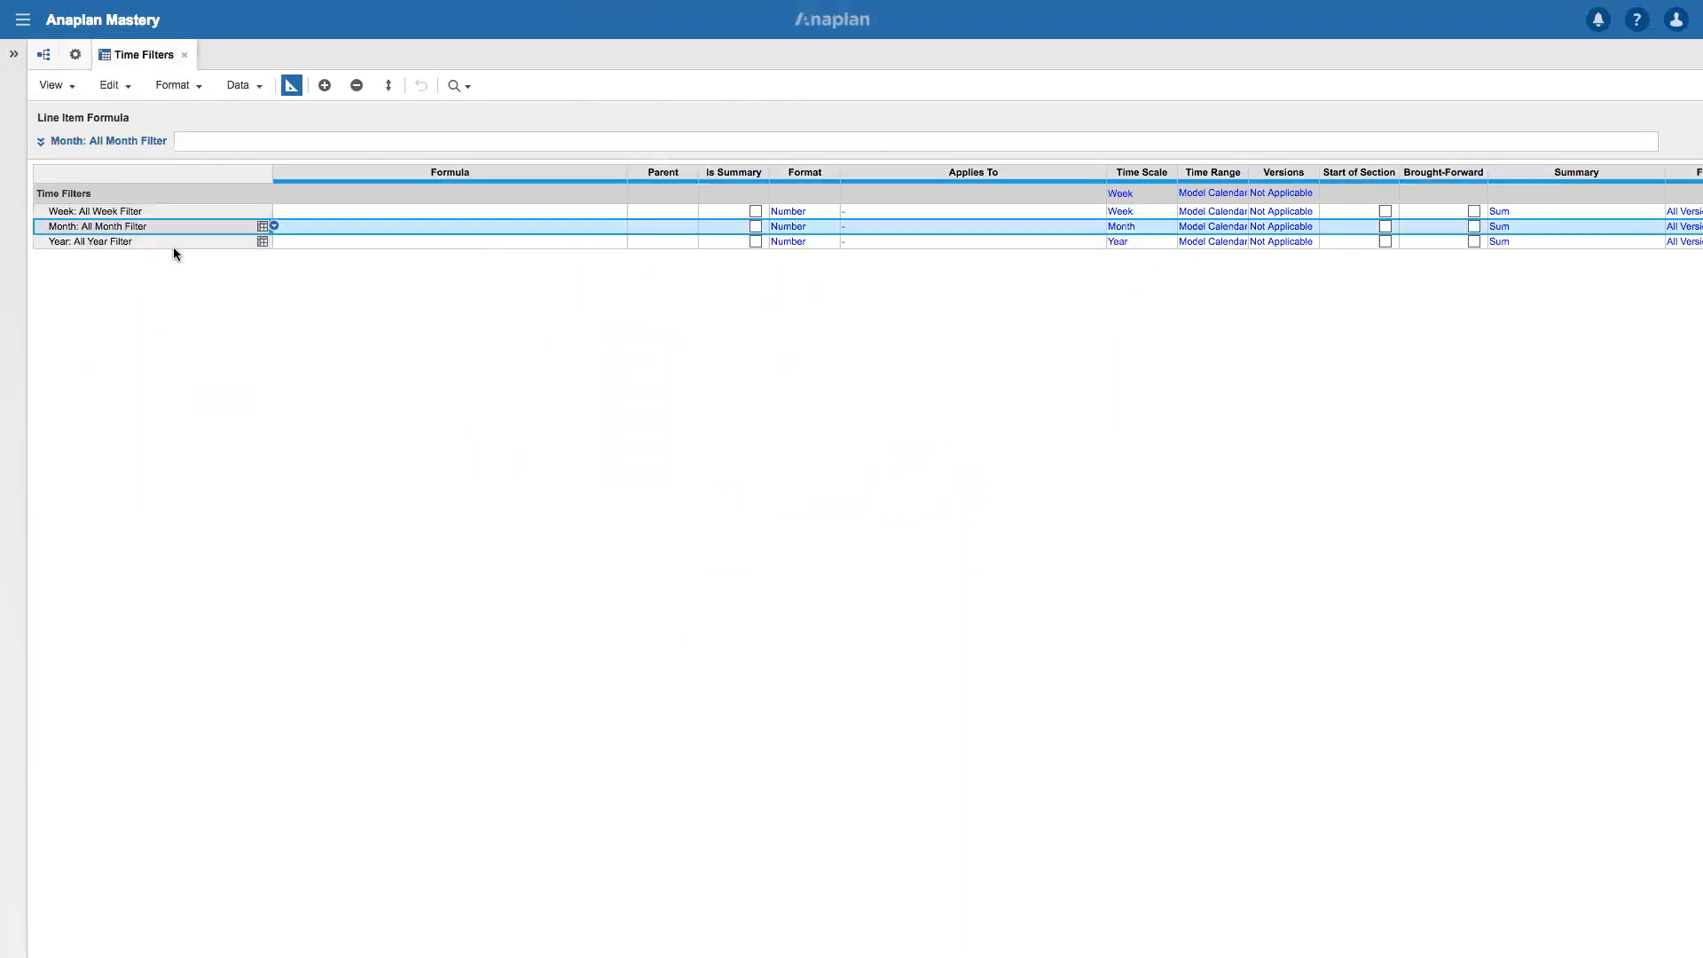
pyautogui.press('Up')
pyautogui.click(289, 87)
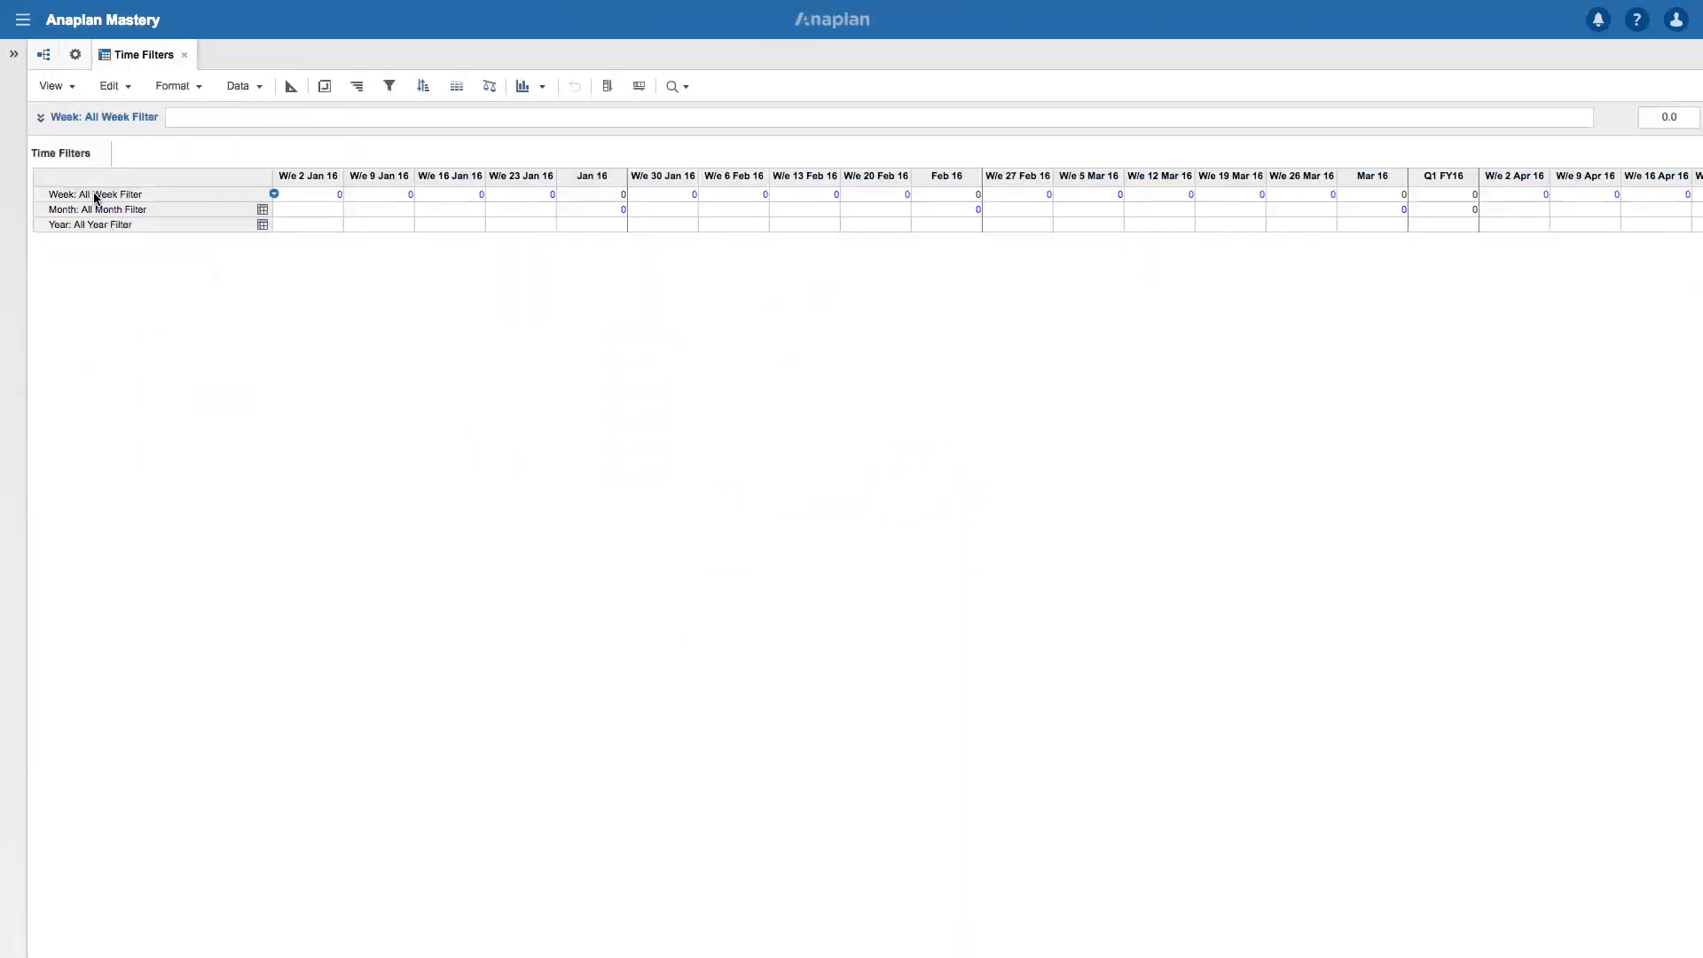
pyautogui.click(98, 197)
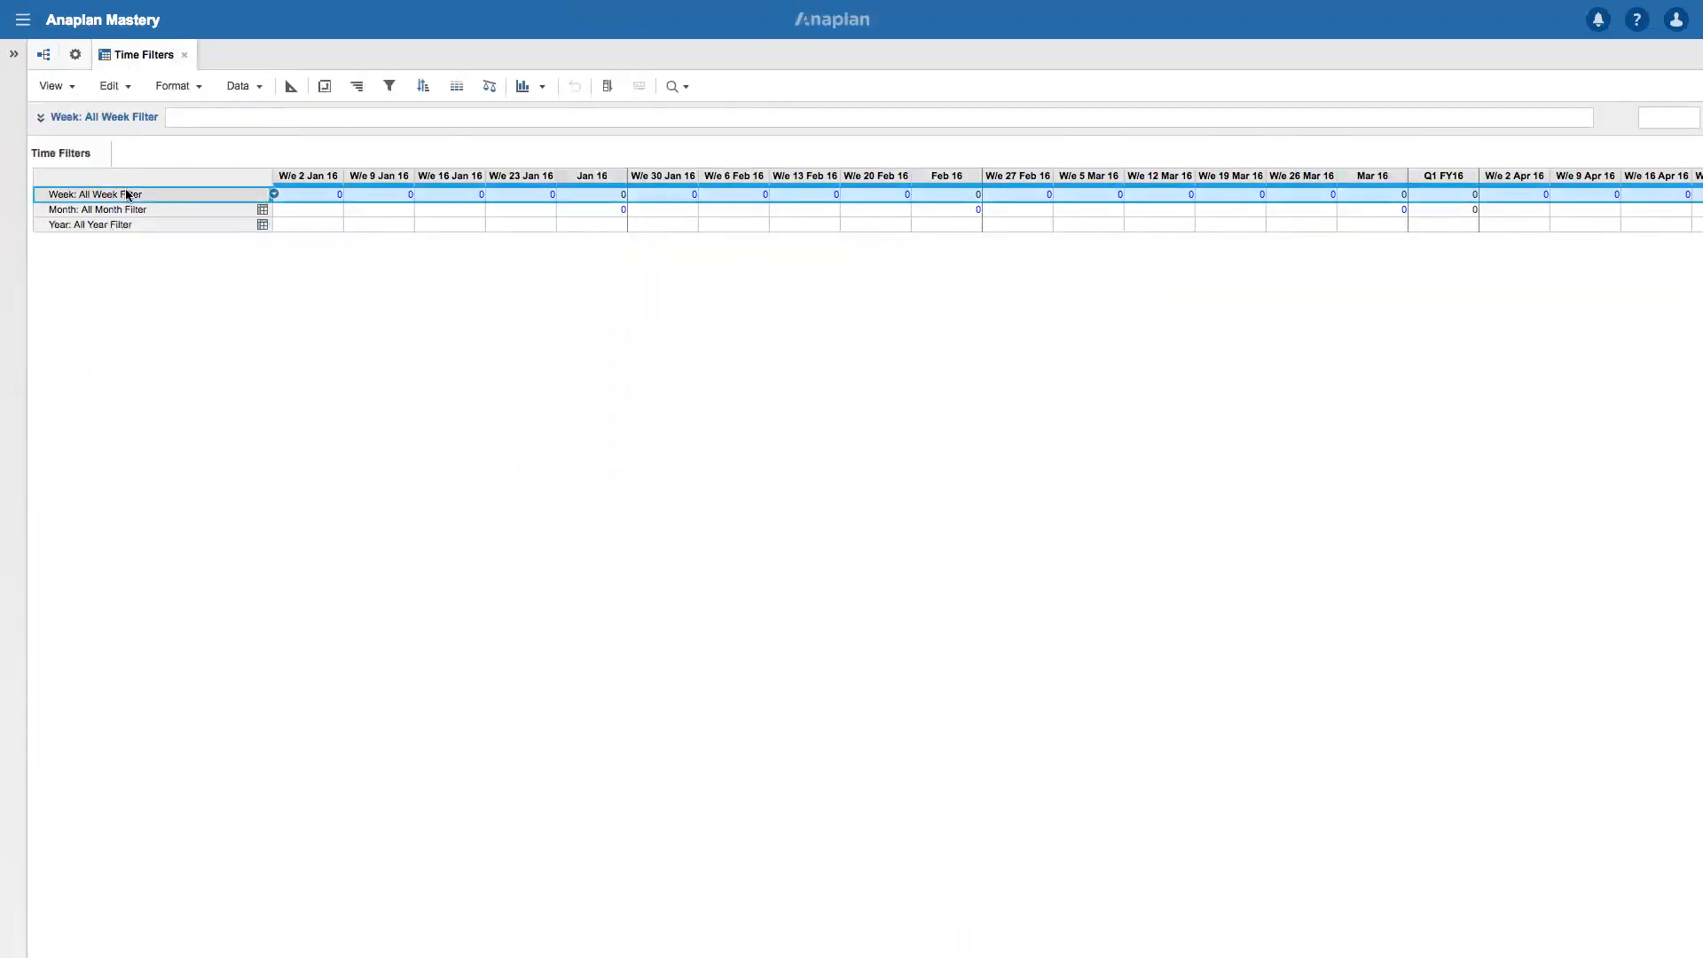
pyautogui.moveTo(332, 181); pyautogui.dragTo(1229, 199)
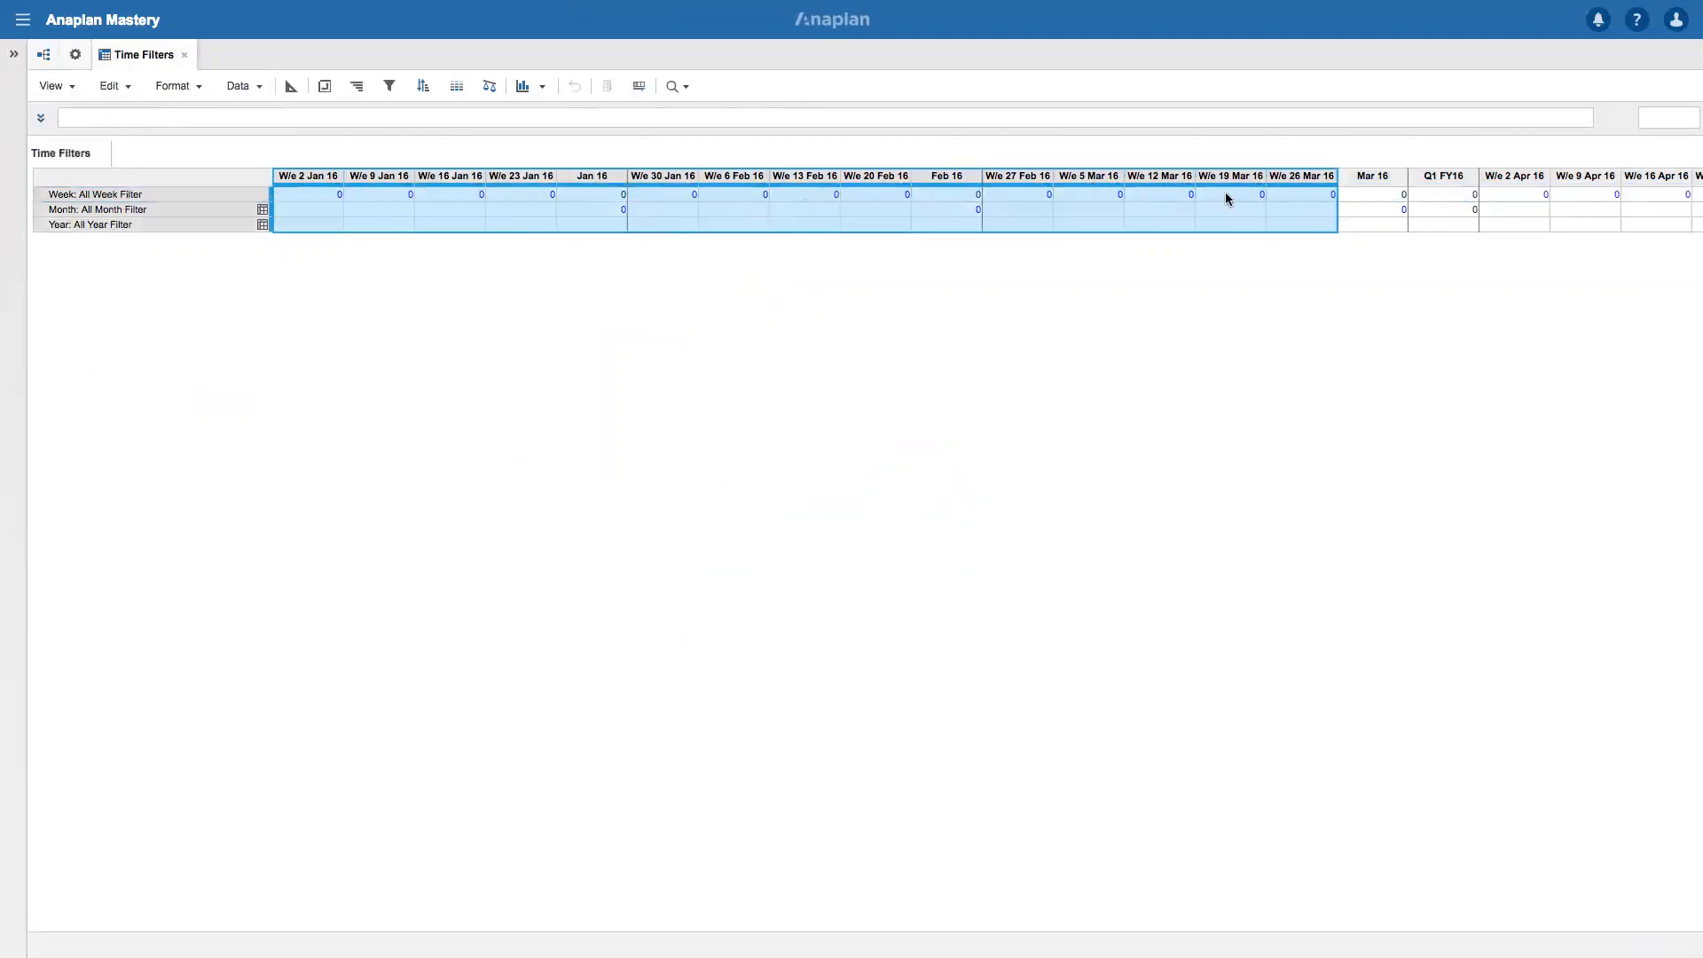
pyautogui.click(308, 194)
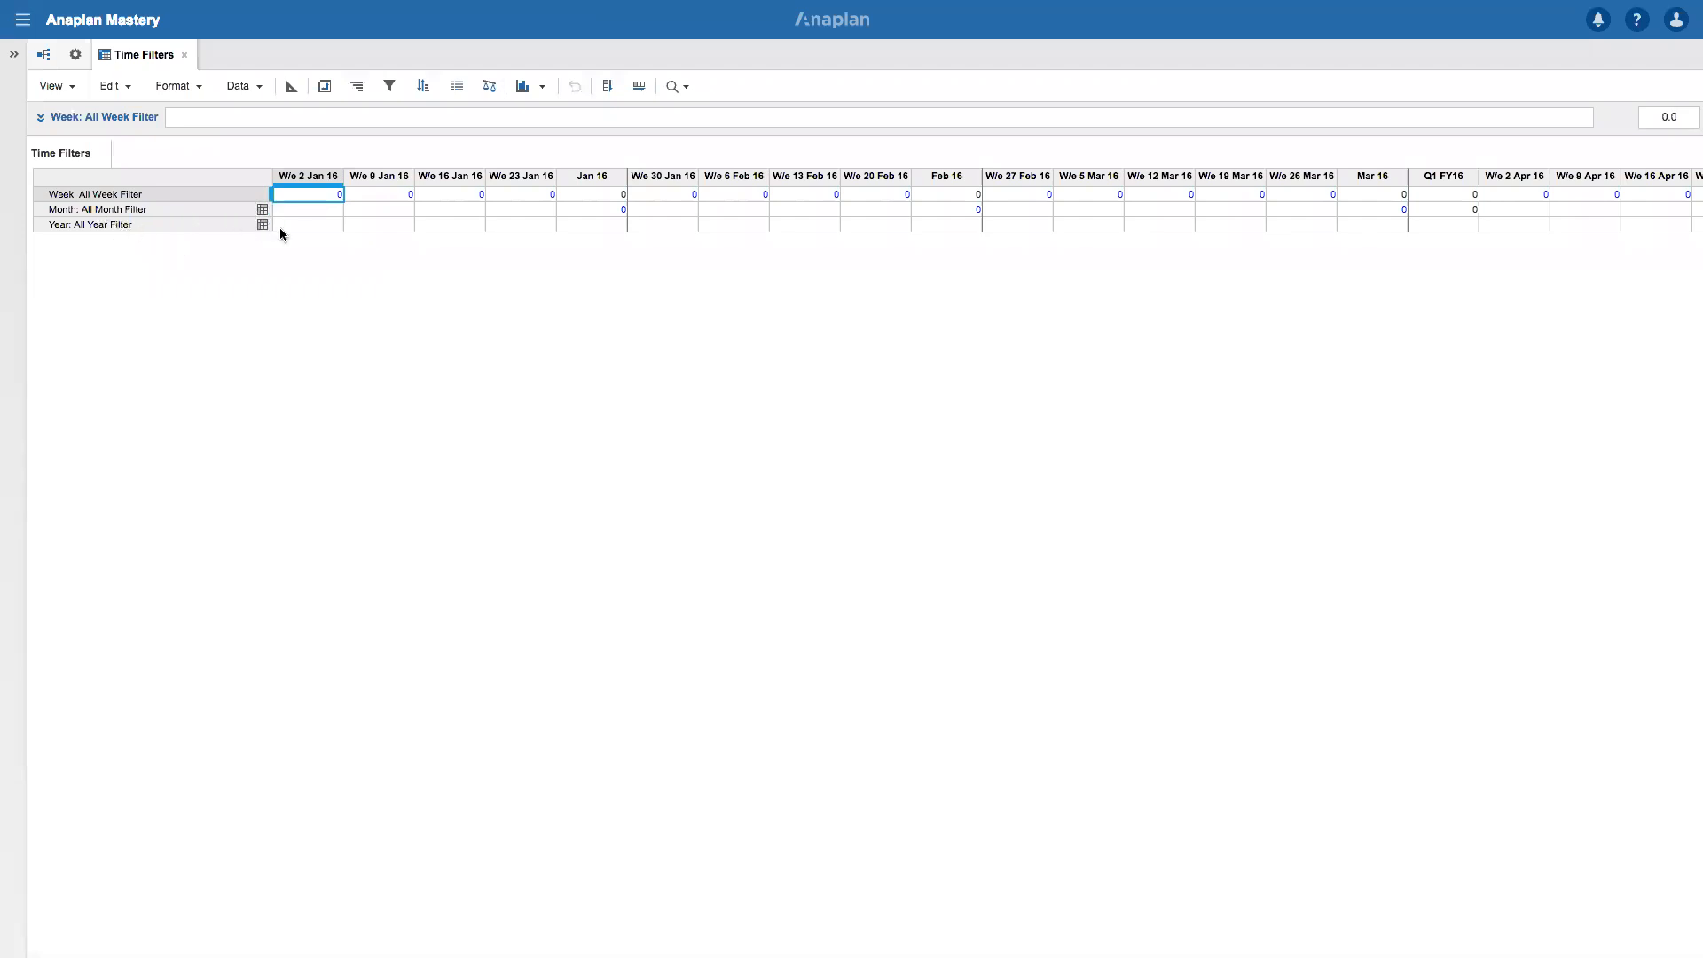
# View the month and year filter line items separately to examine their time periods, returning to the full module.
pyautogui.click(262, 210)
pyautogui.moveTo(318, 181); pyautogui.dragTo(1393, 195)
pyautogui.click(160, 153)
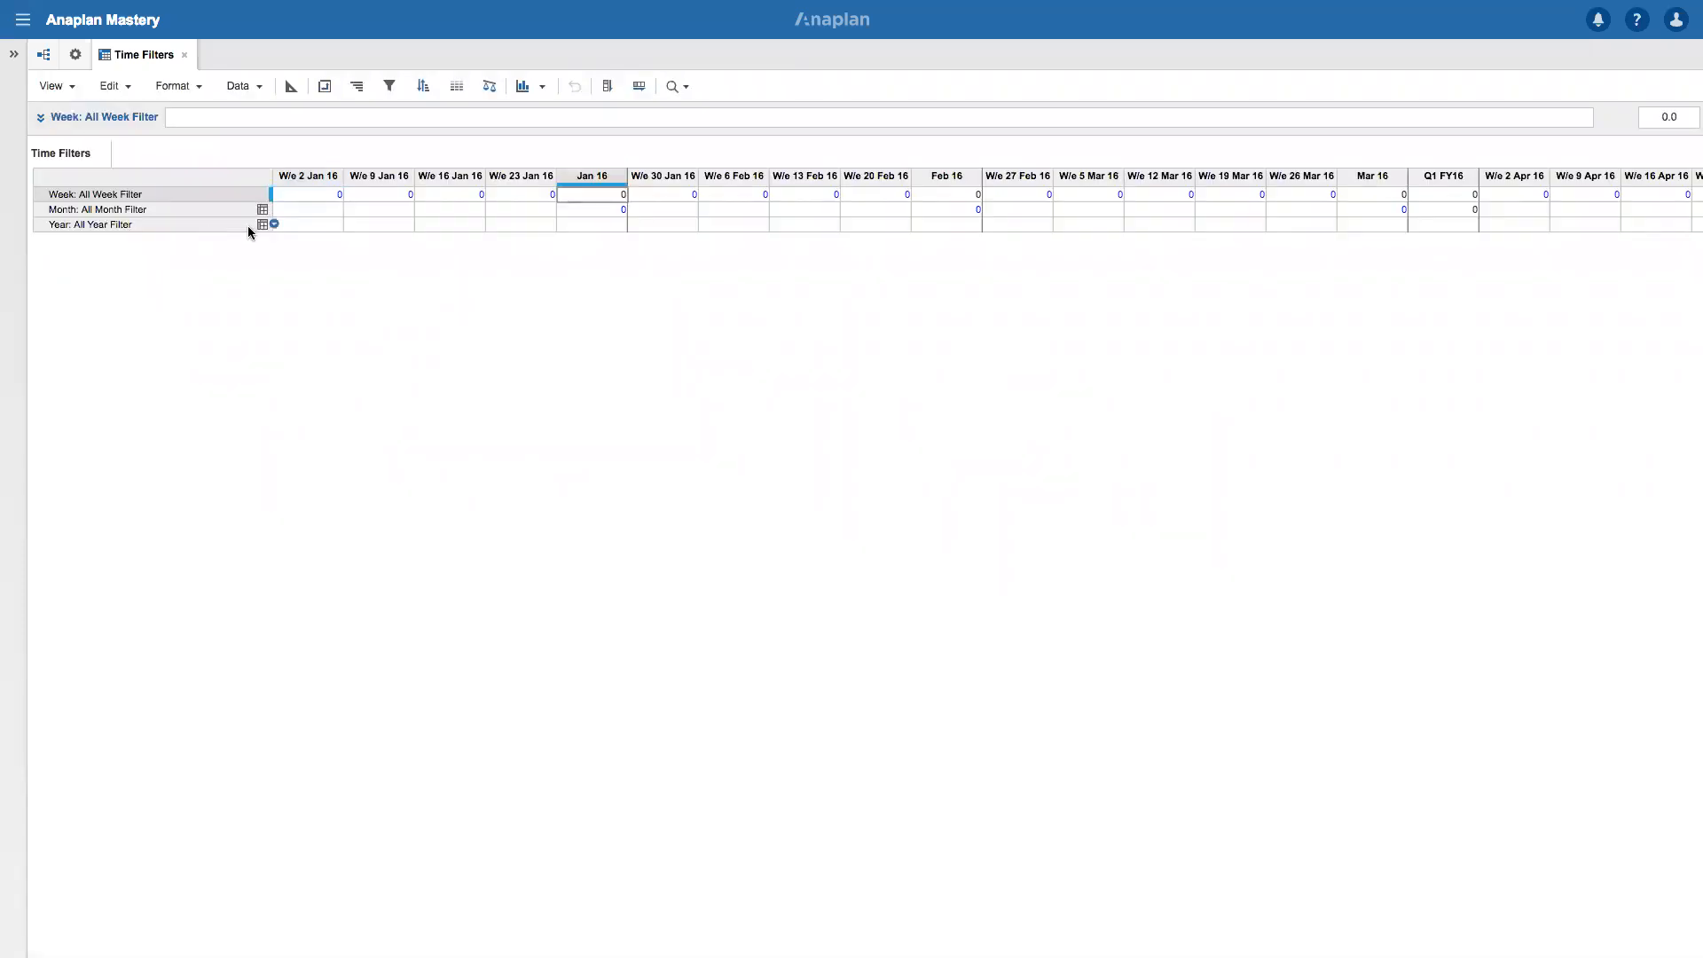
pyautogui.click(263, 227)
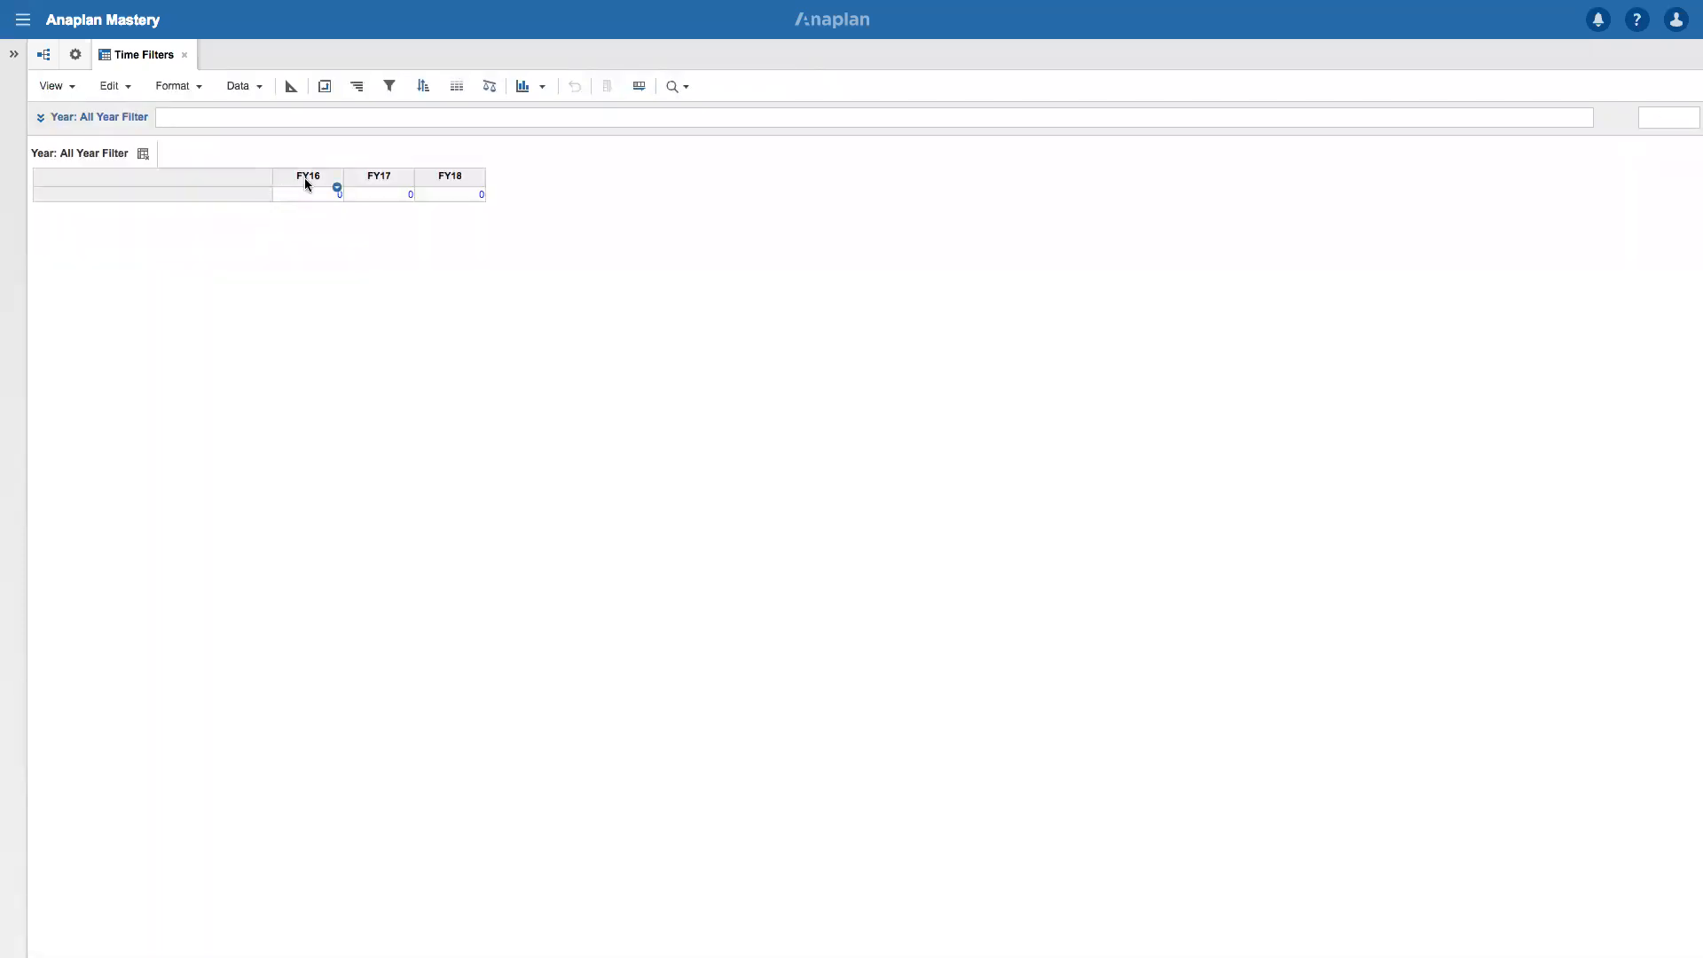
pyautogui.moveTo(306, 186); pyautogui.dragTo(480, 191)
pyautogui.click(144, 154)
# Check the line item time scales in the blueprint, and examine the week, month and quarter columns in the module grid.
pyautogui.click(291, 86)
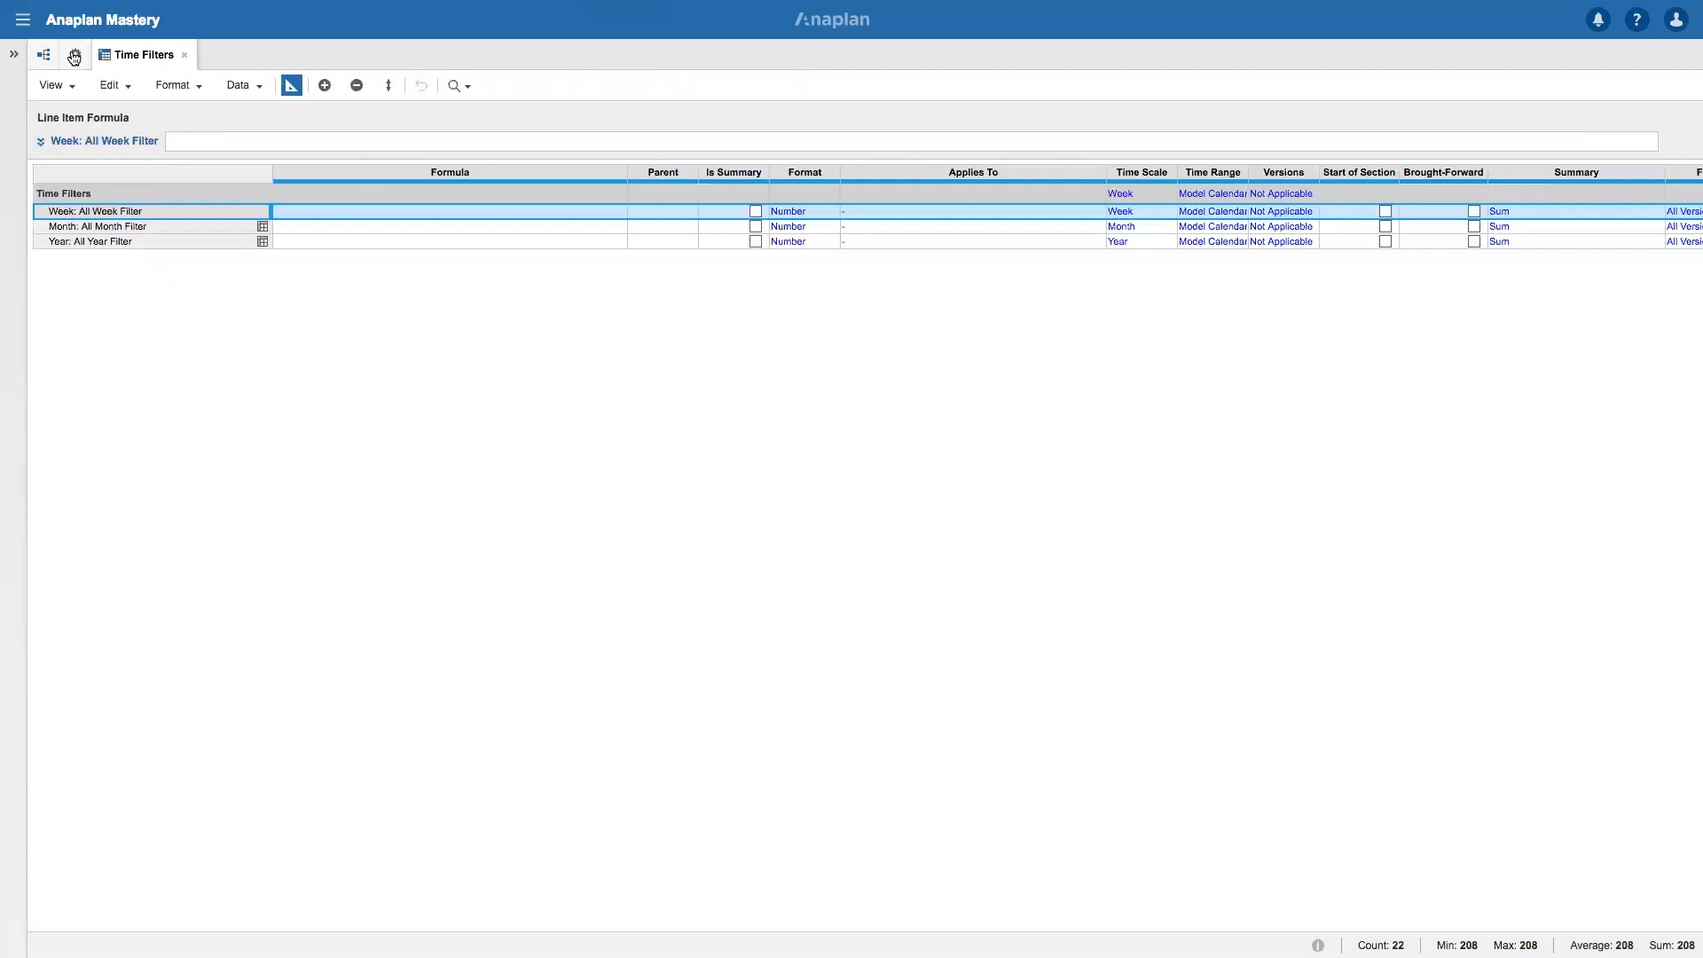
pyautogui.click(291, 85)
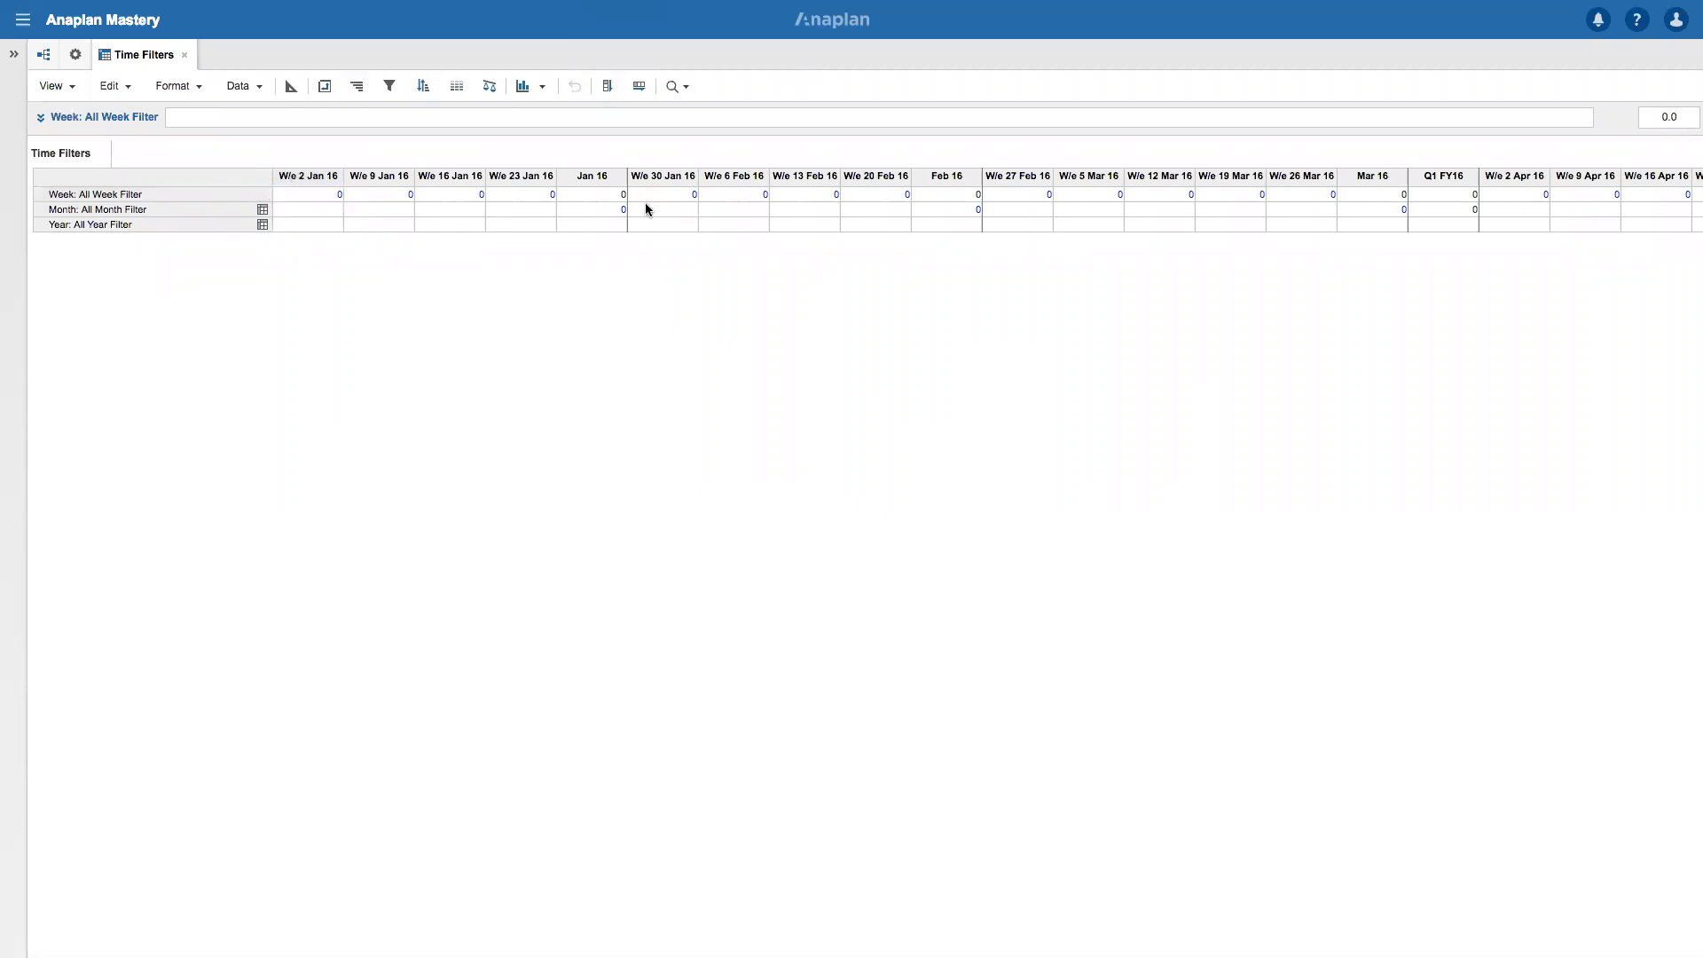
pyautogui.click(588, 175)
pyautogui.click(943, 175)
pyautogui.click(1368, 177)
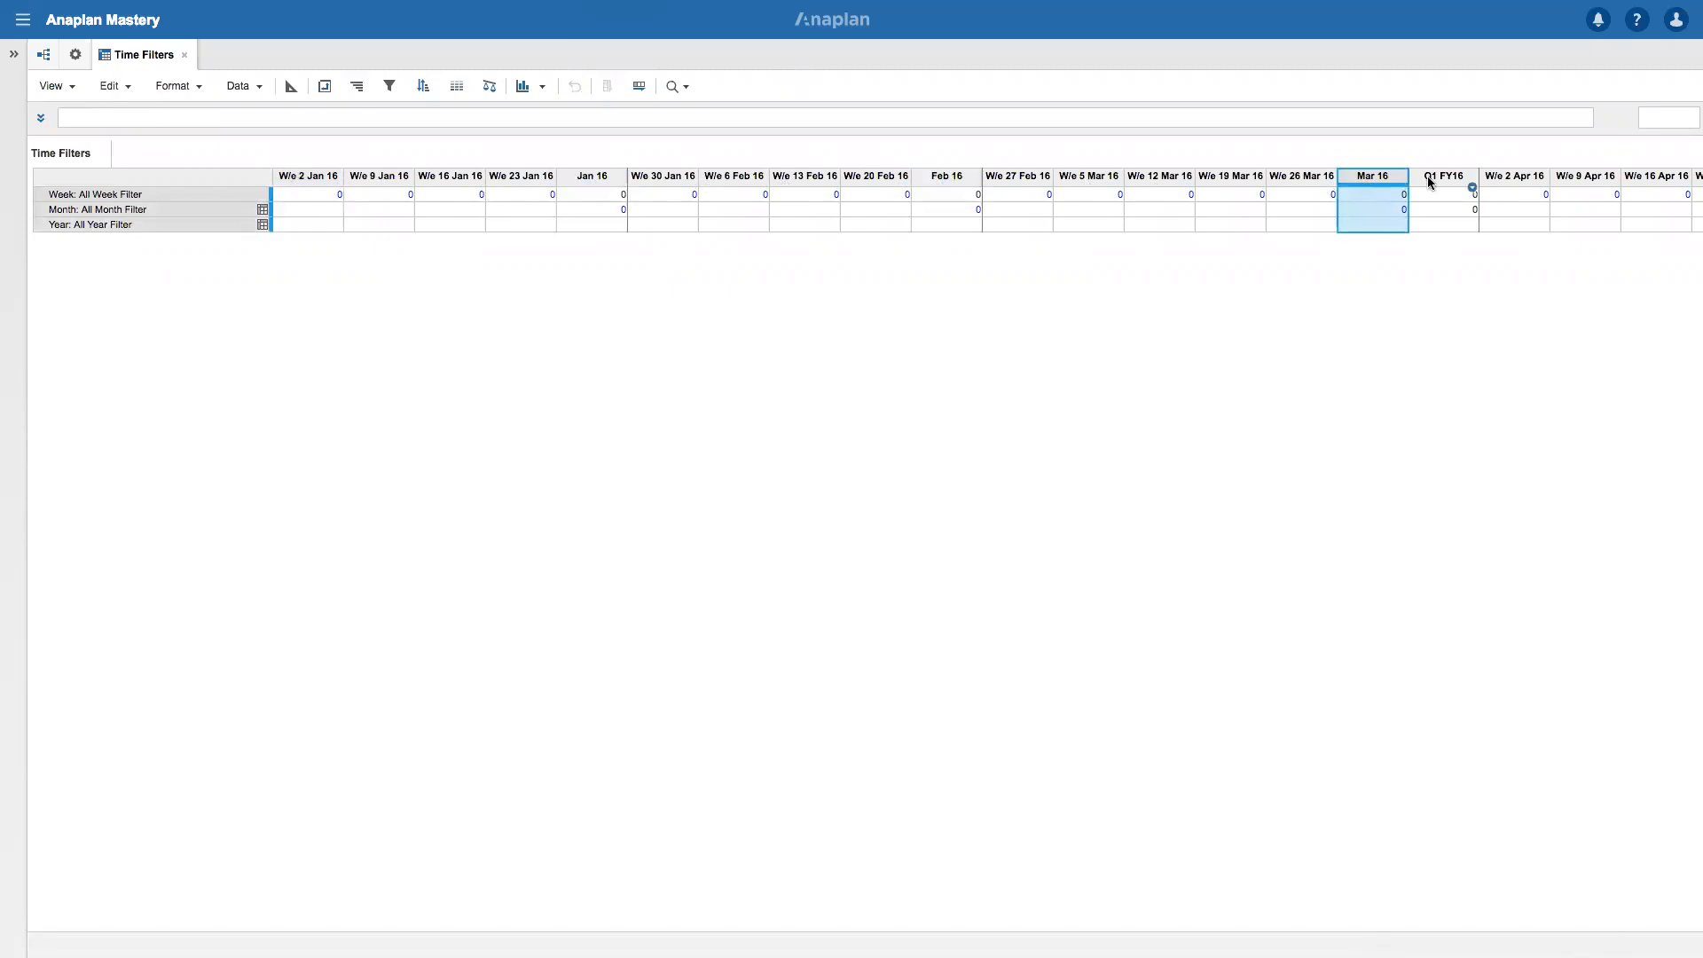
pyautogui.click(1429, 182)
pyautogui.hscroll(2, 1503, 225)
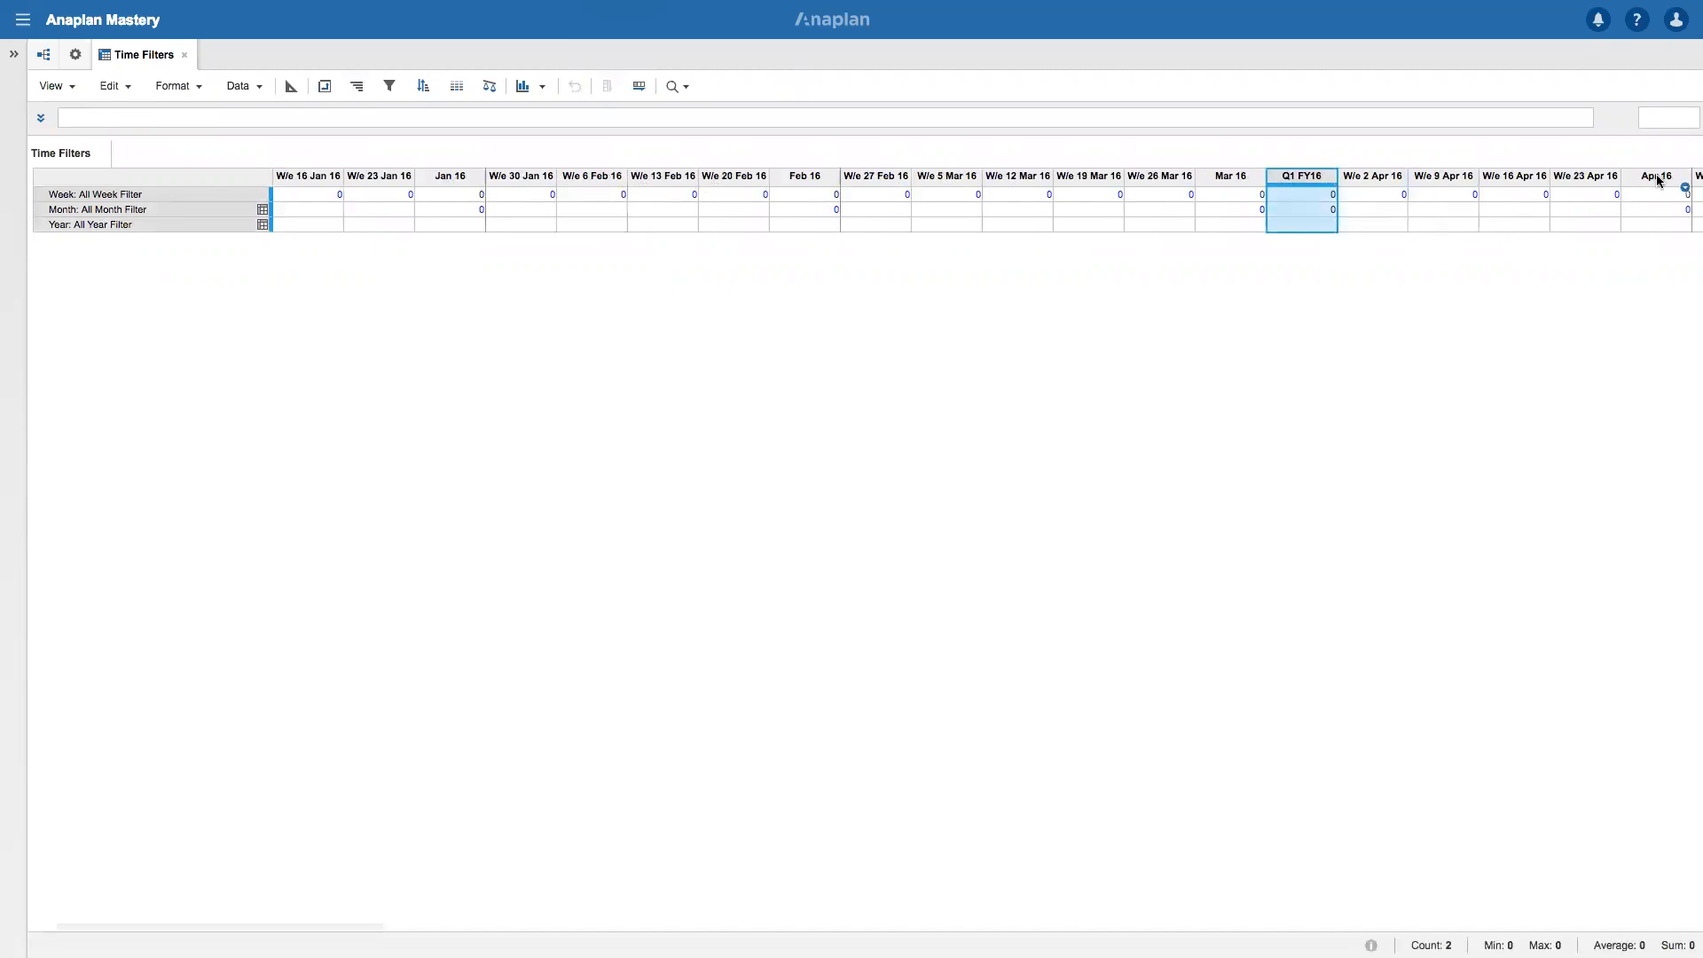
pyautogui.click(1658, 181)
pyautogui.moveTo(1158, 177); pyautogui.dragTo(878, 179)
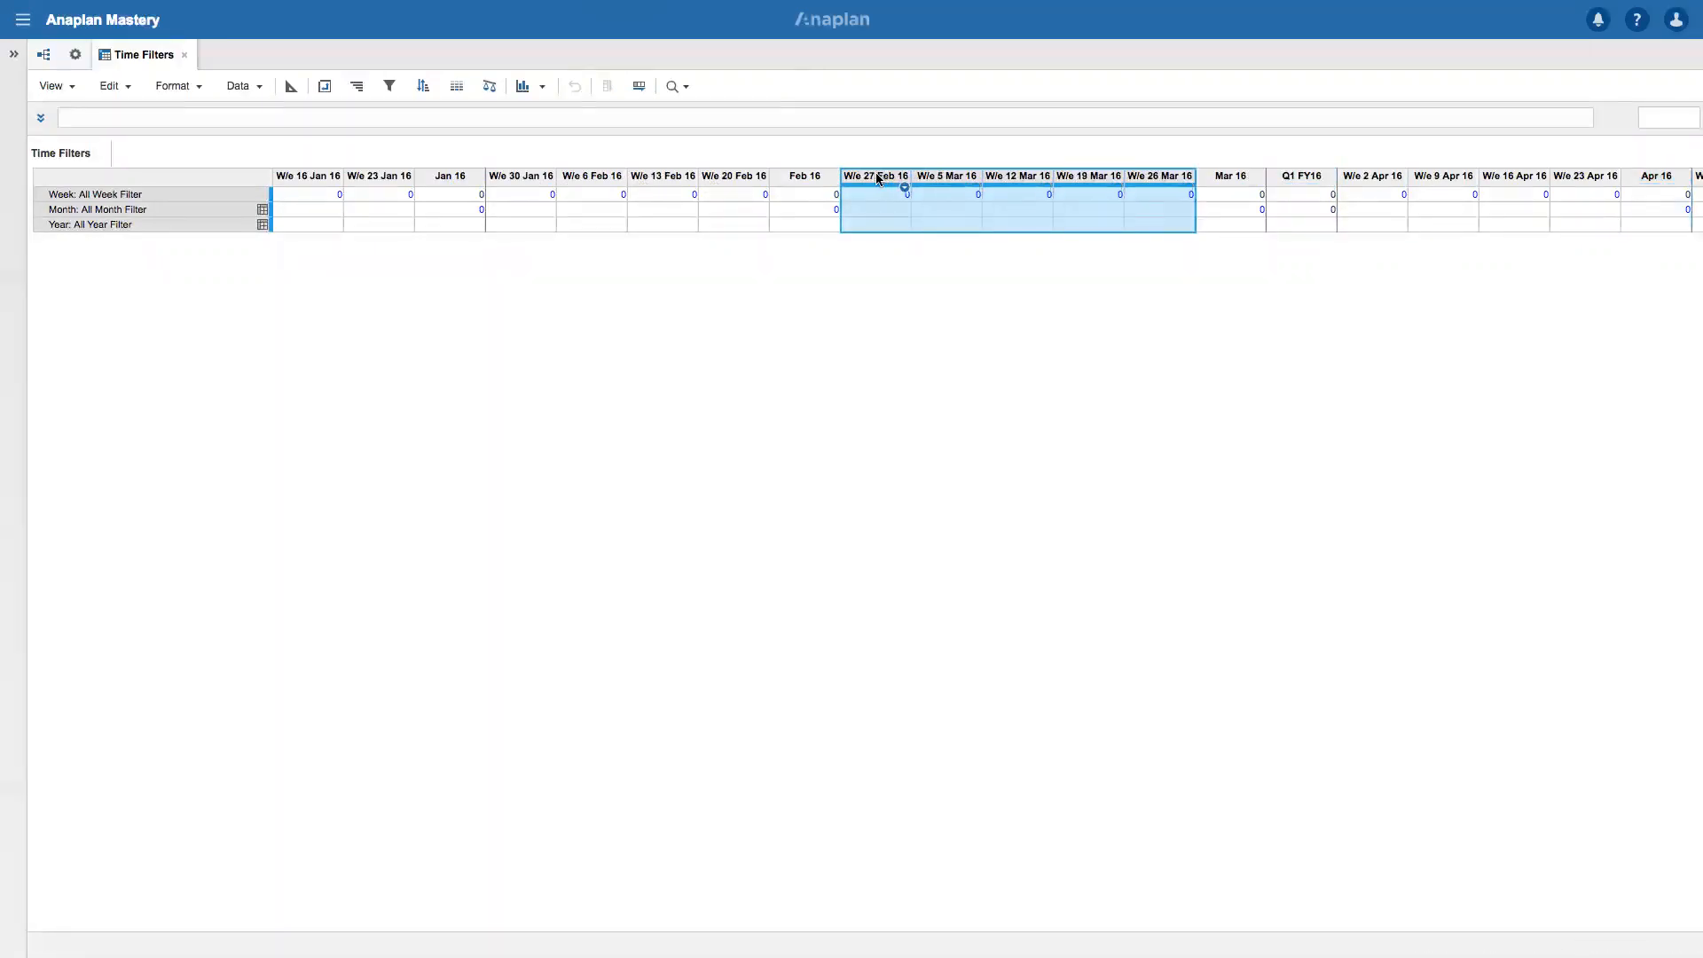
# Examine which weekly, month and quarter columns the week and month filter line items cover in the Time Filters grid.
pyautogui.click(811, 176)
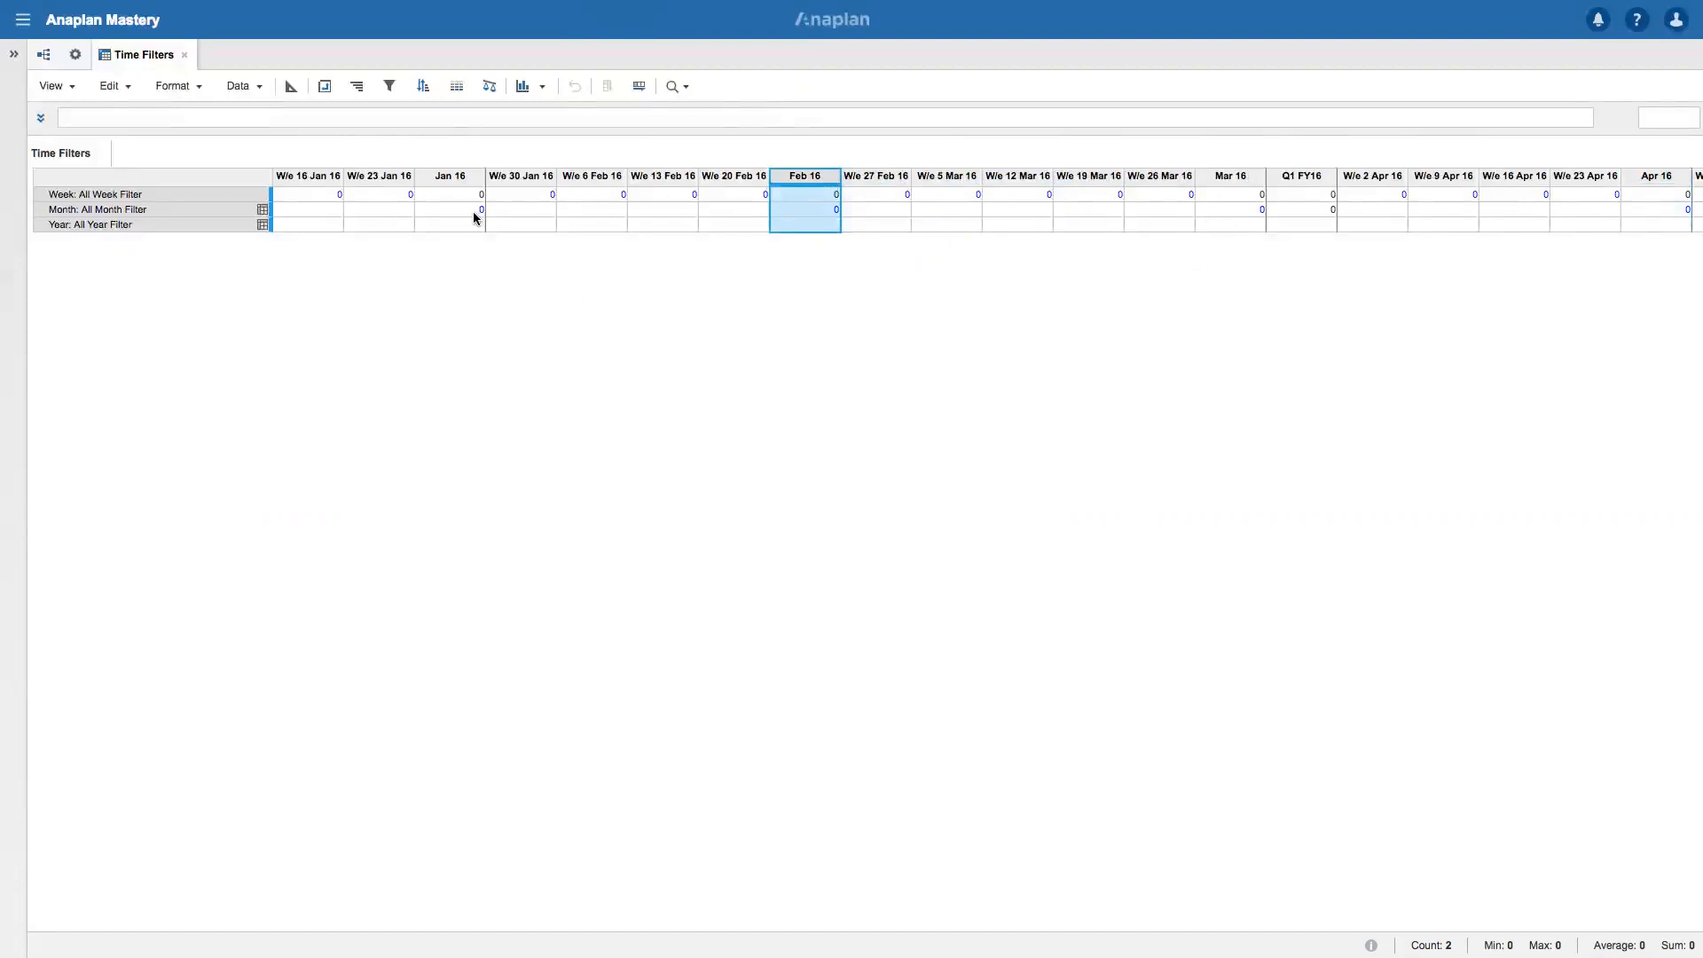
pyautogui.click(426, 213)
pyautogui.hscroll(-2, 434, 213)
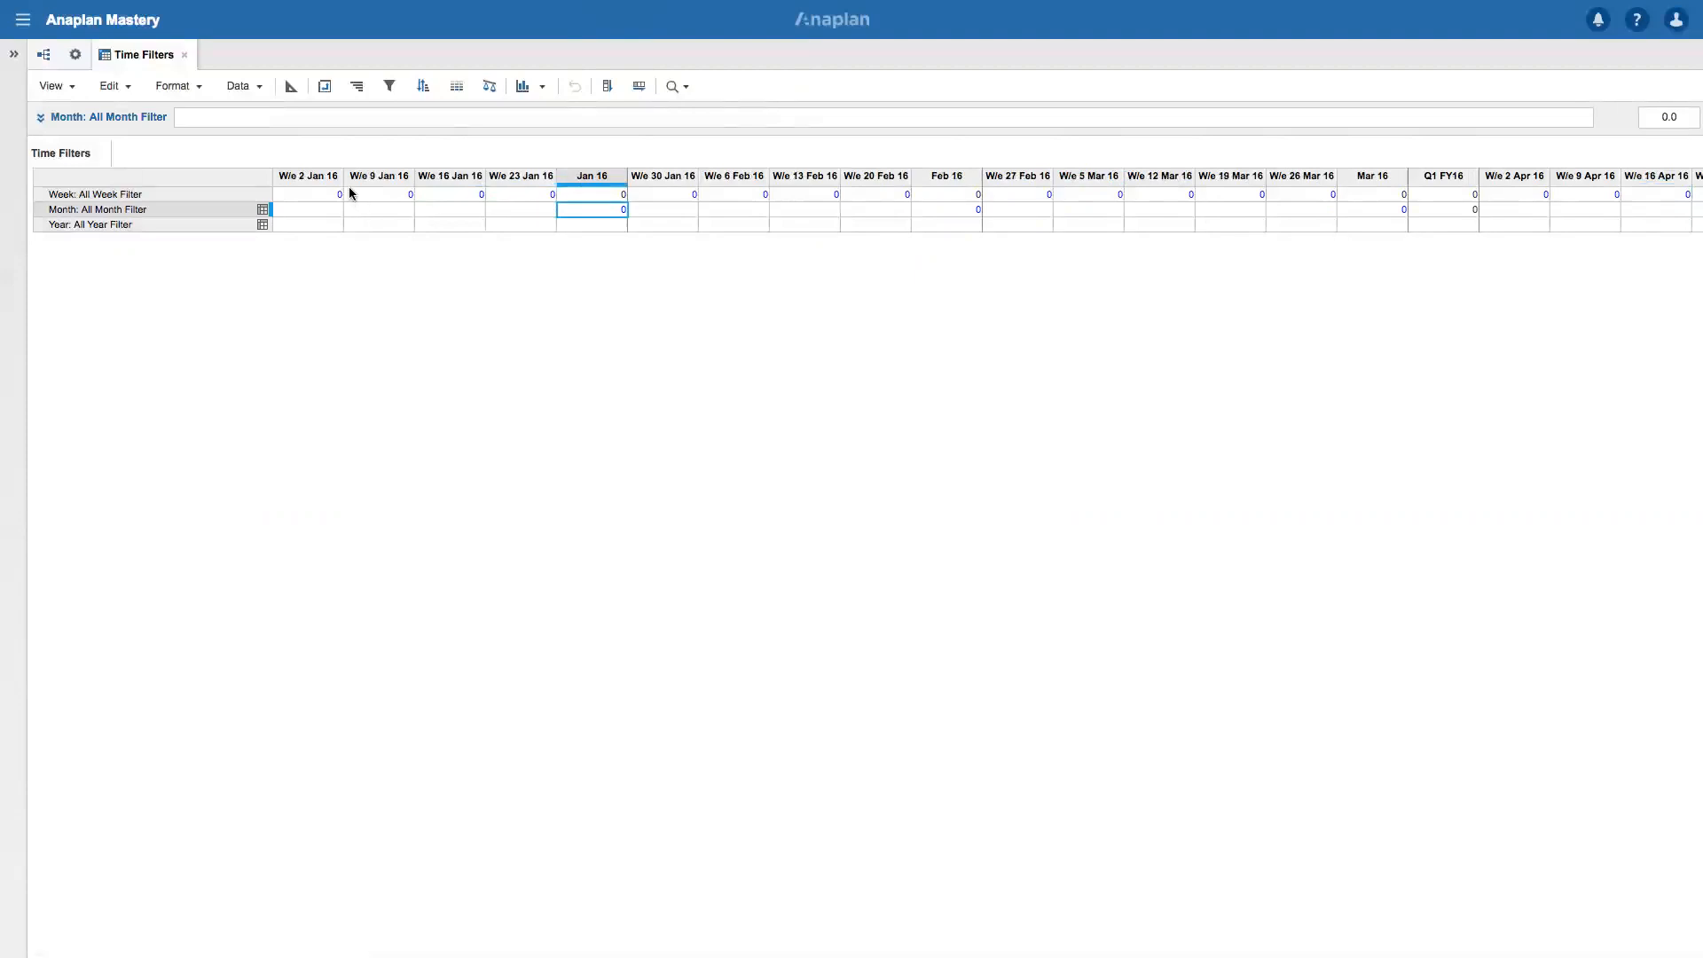
pyautogui.moveTo(326, 183); pyautogui.dragTo(1625, 213)
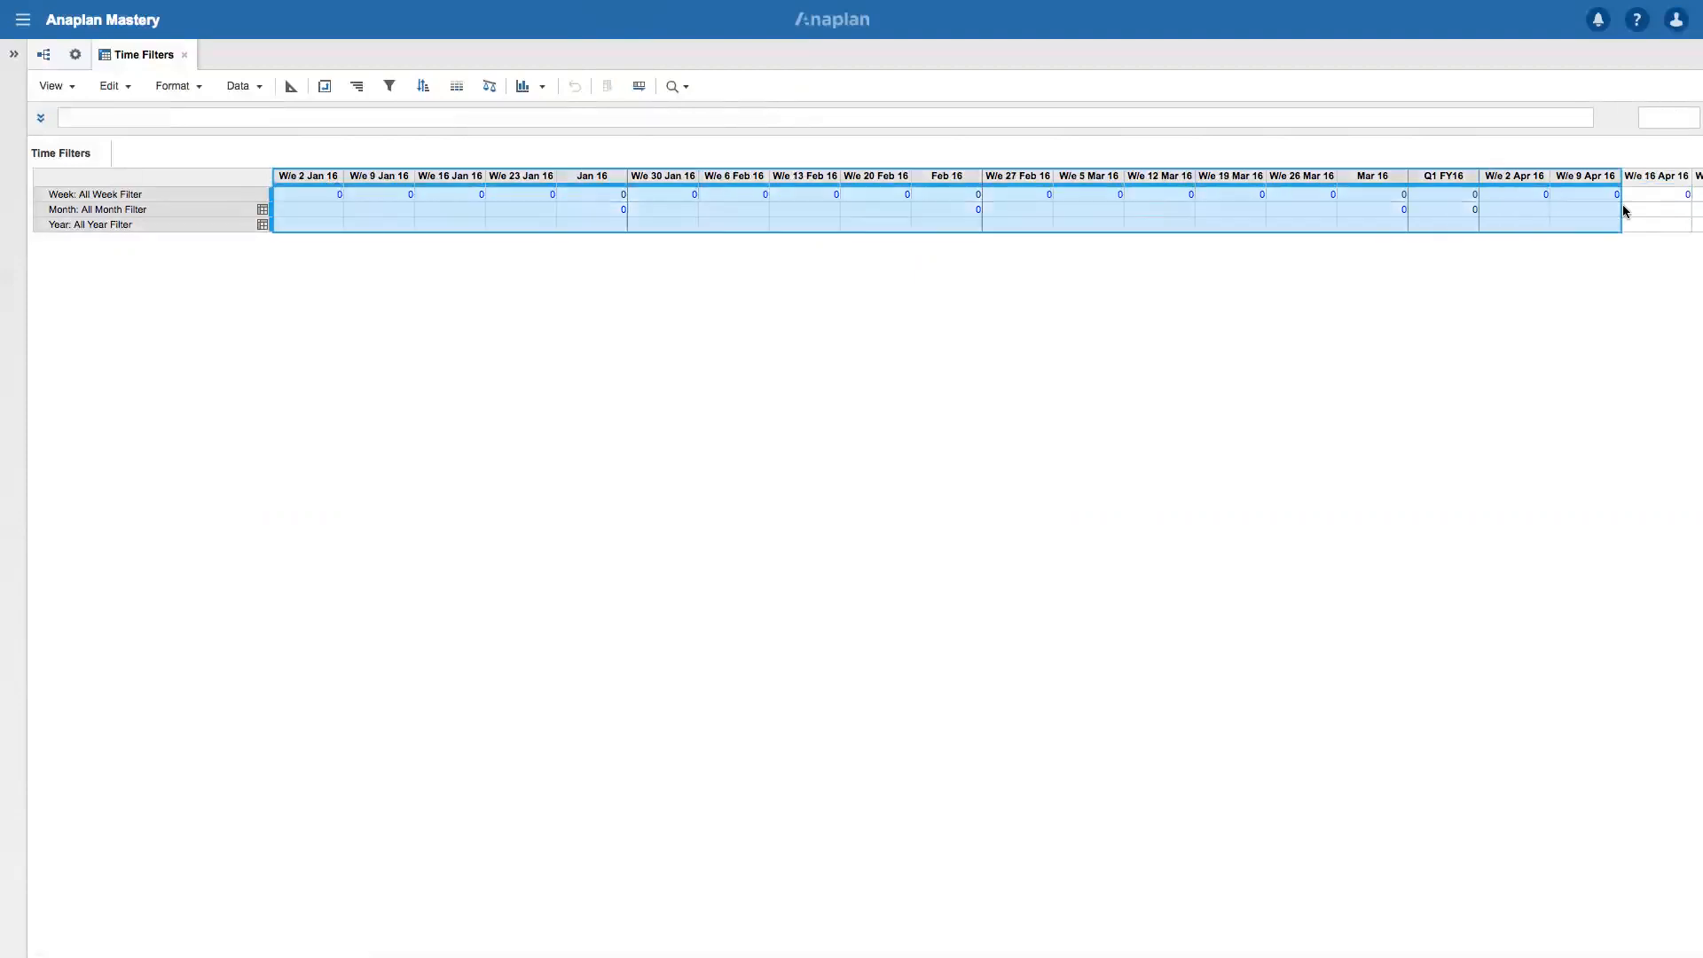
pyautogui.click(582, 181)
pyautogui.click(918, 181)
pyautogui.click(1344, 182)
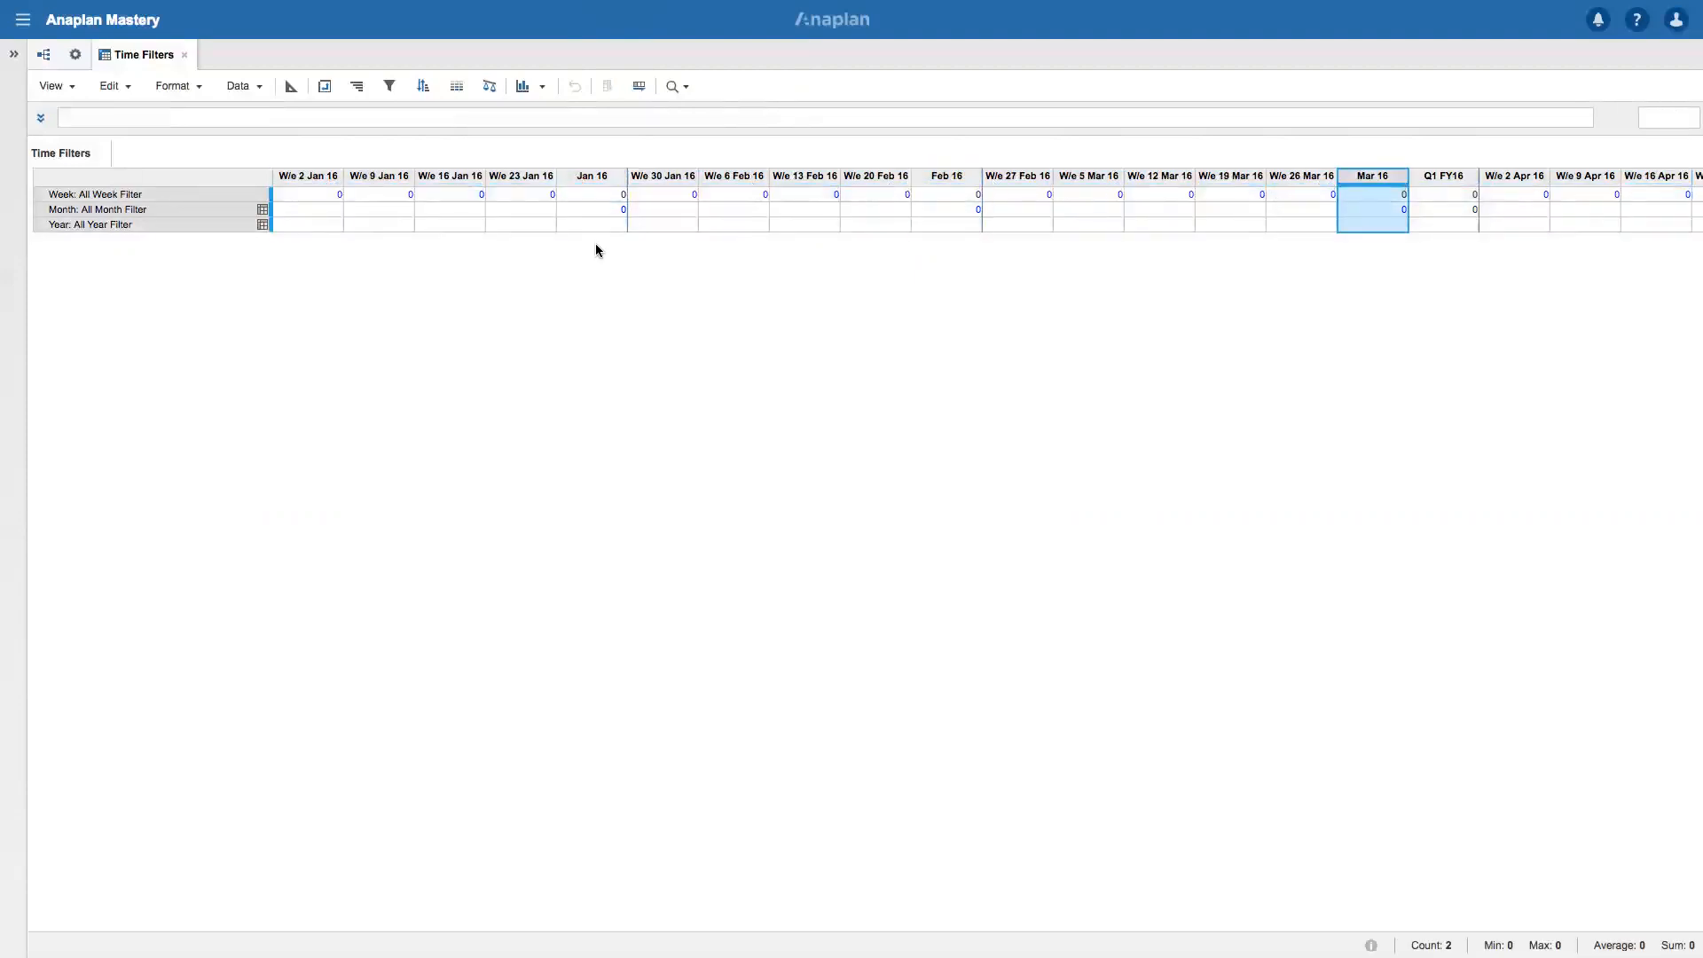
pyautogui.click(453, 210)
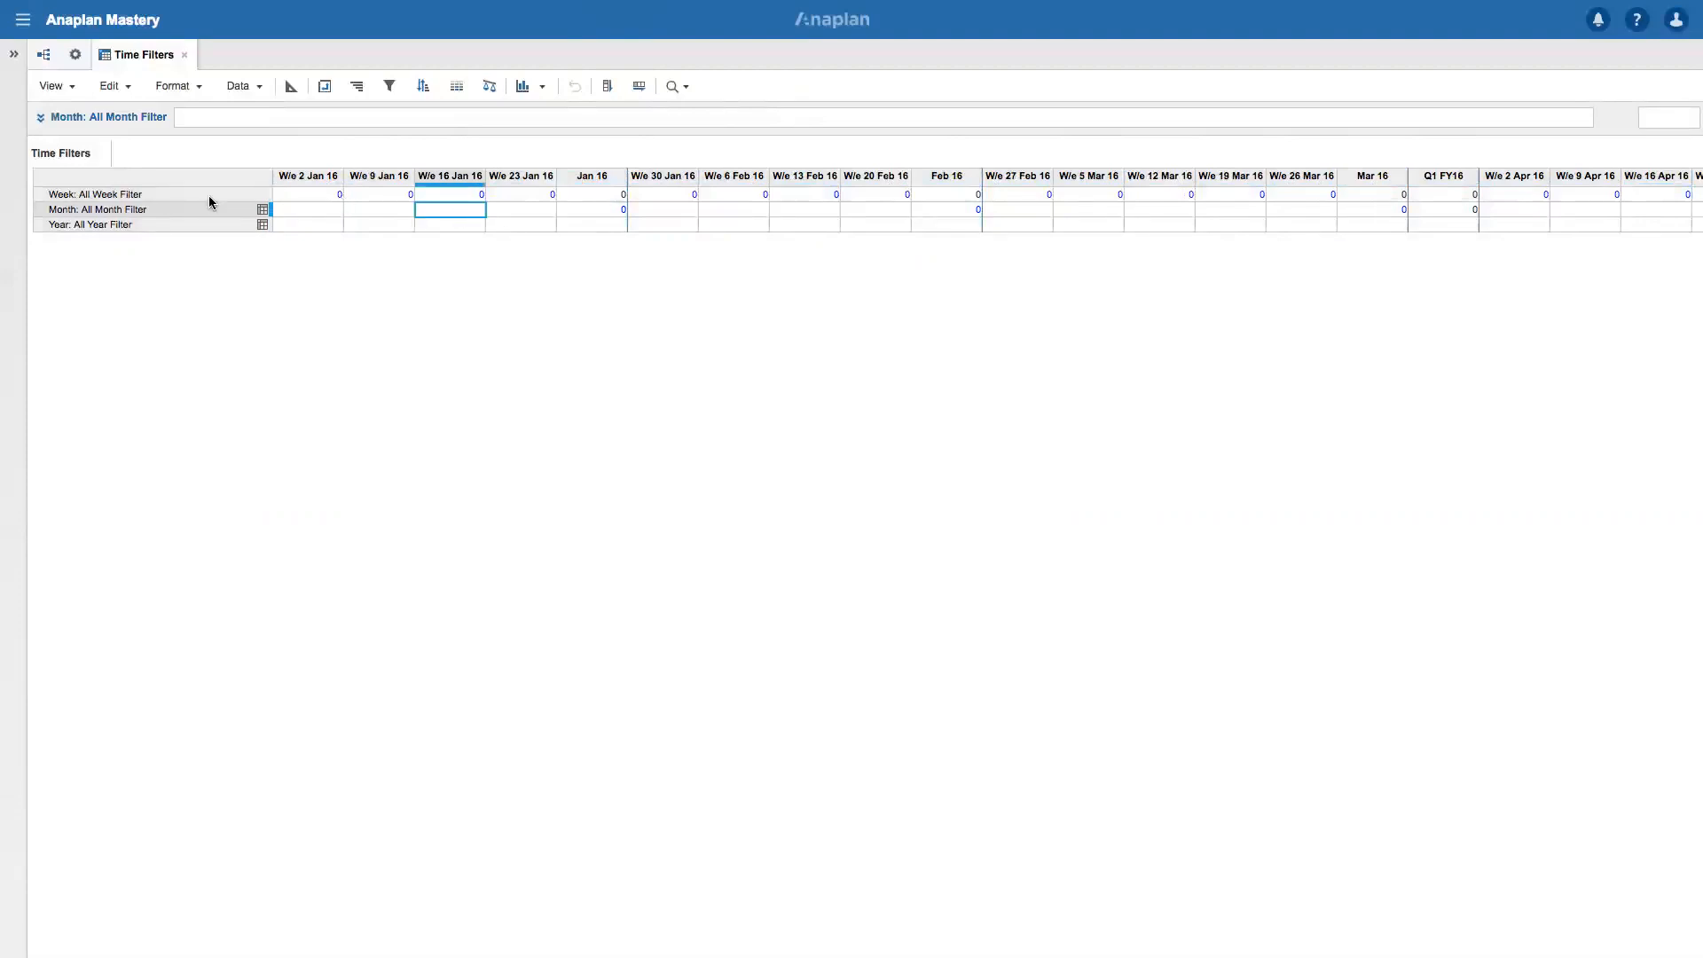
# Set the All Week Filter line item's format to Boolean in the module blueprint.
pyautogui.click(289, 86)
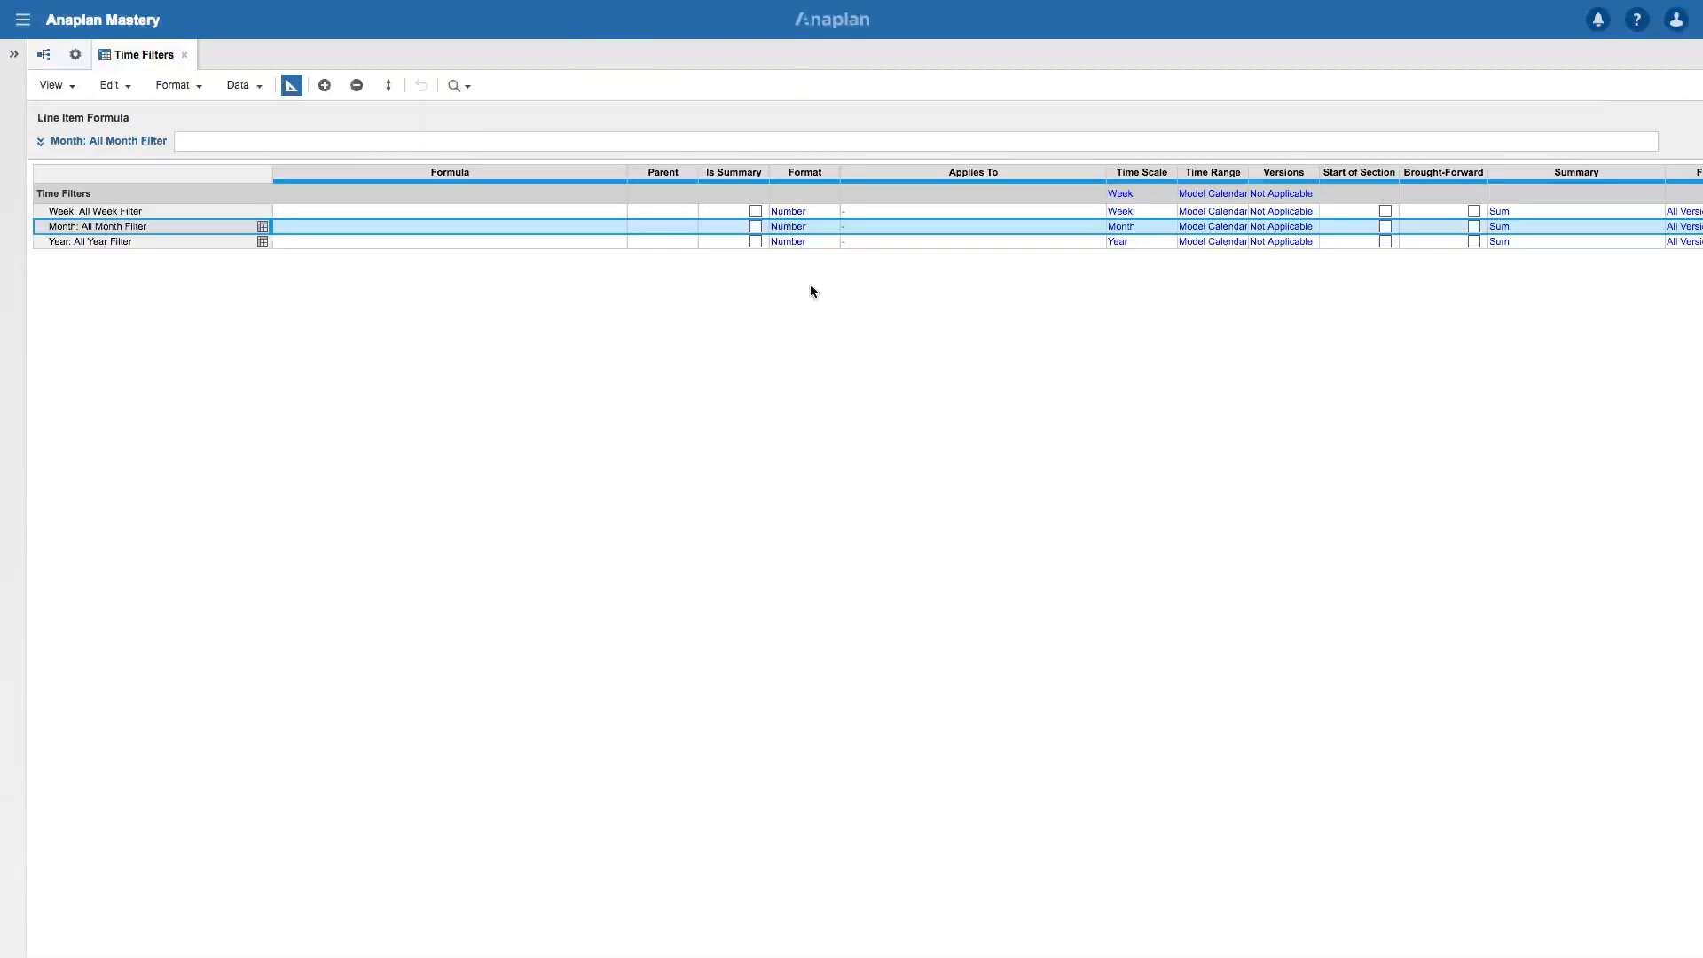
pyautogui.click(806, 212)
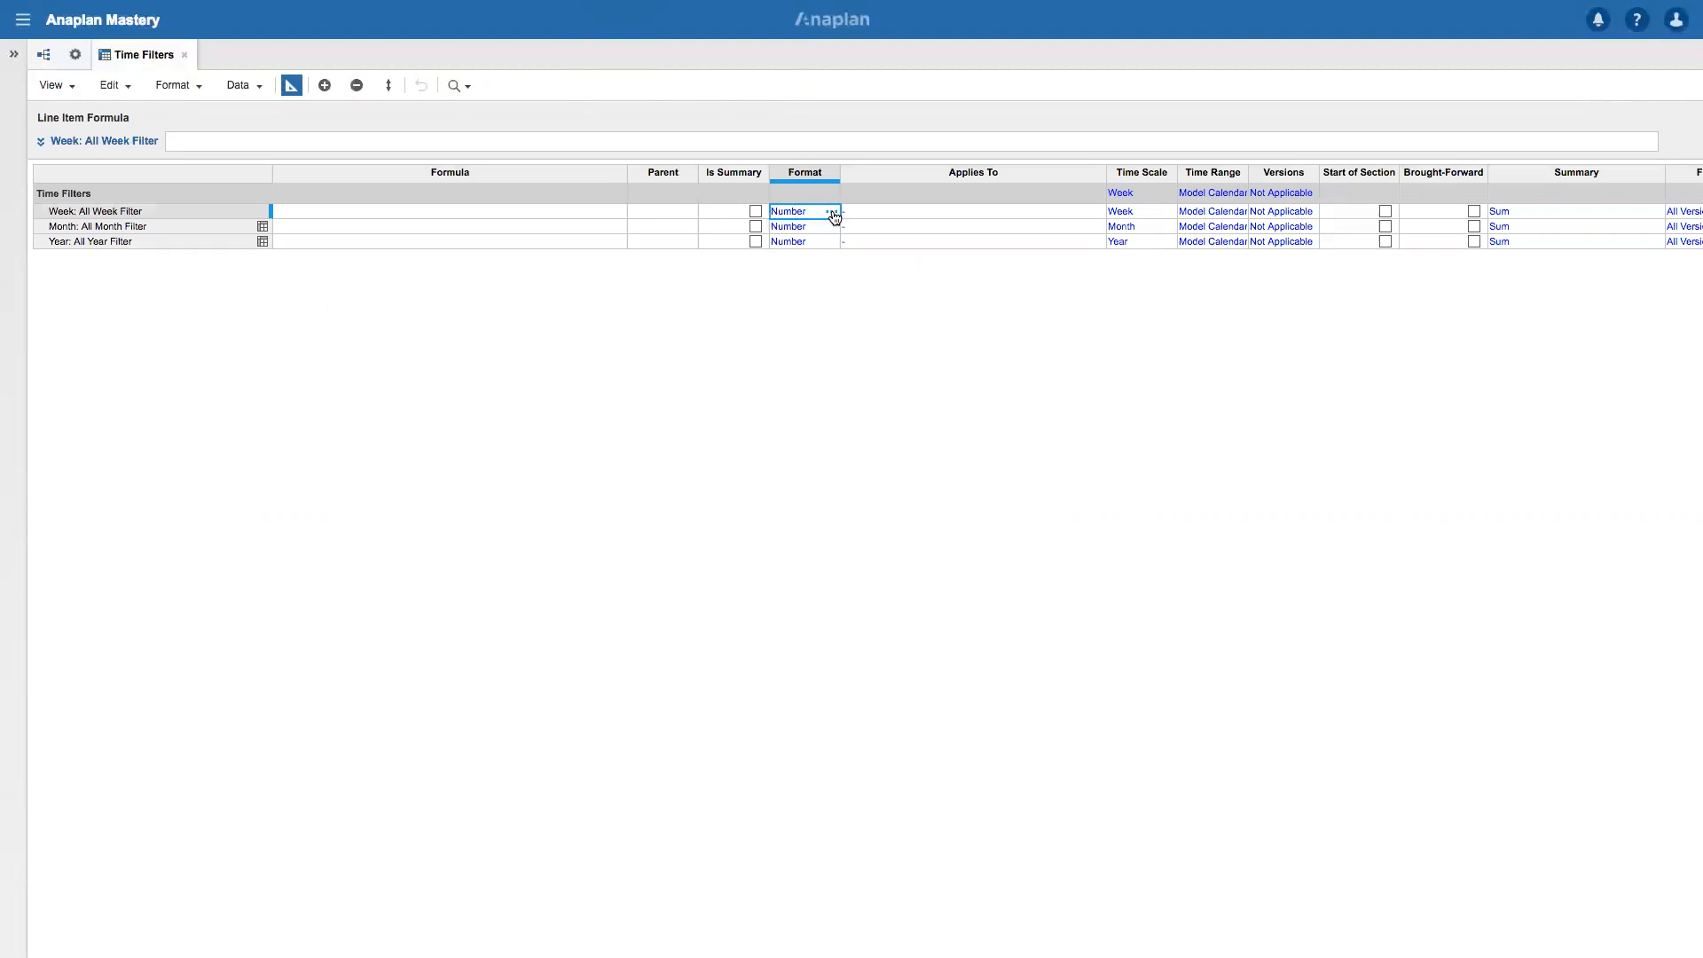
pyautogui.click(832, 212)
pyautogui.click(790, 286)
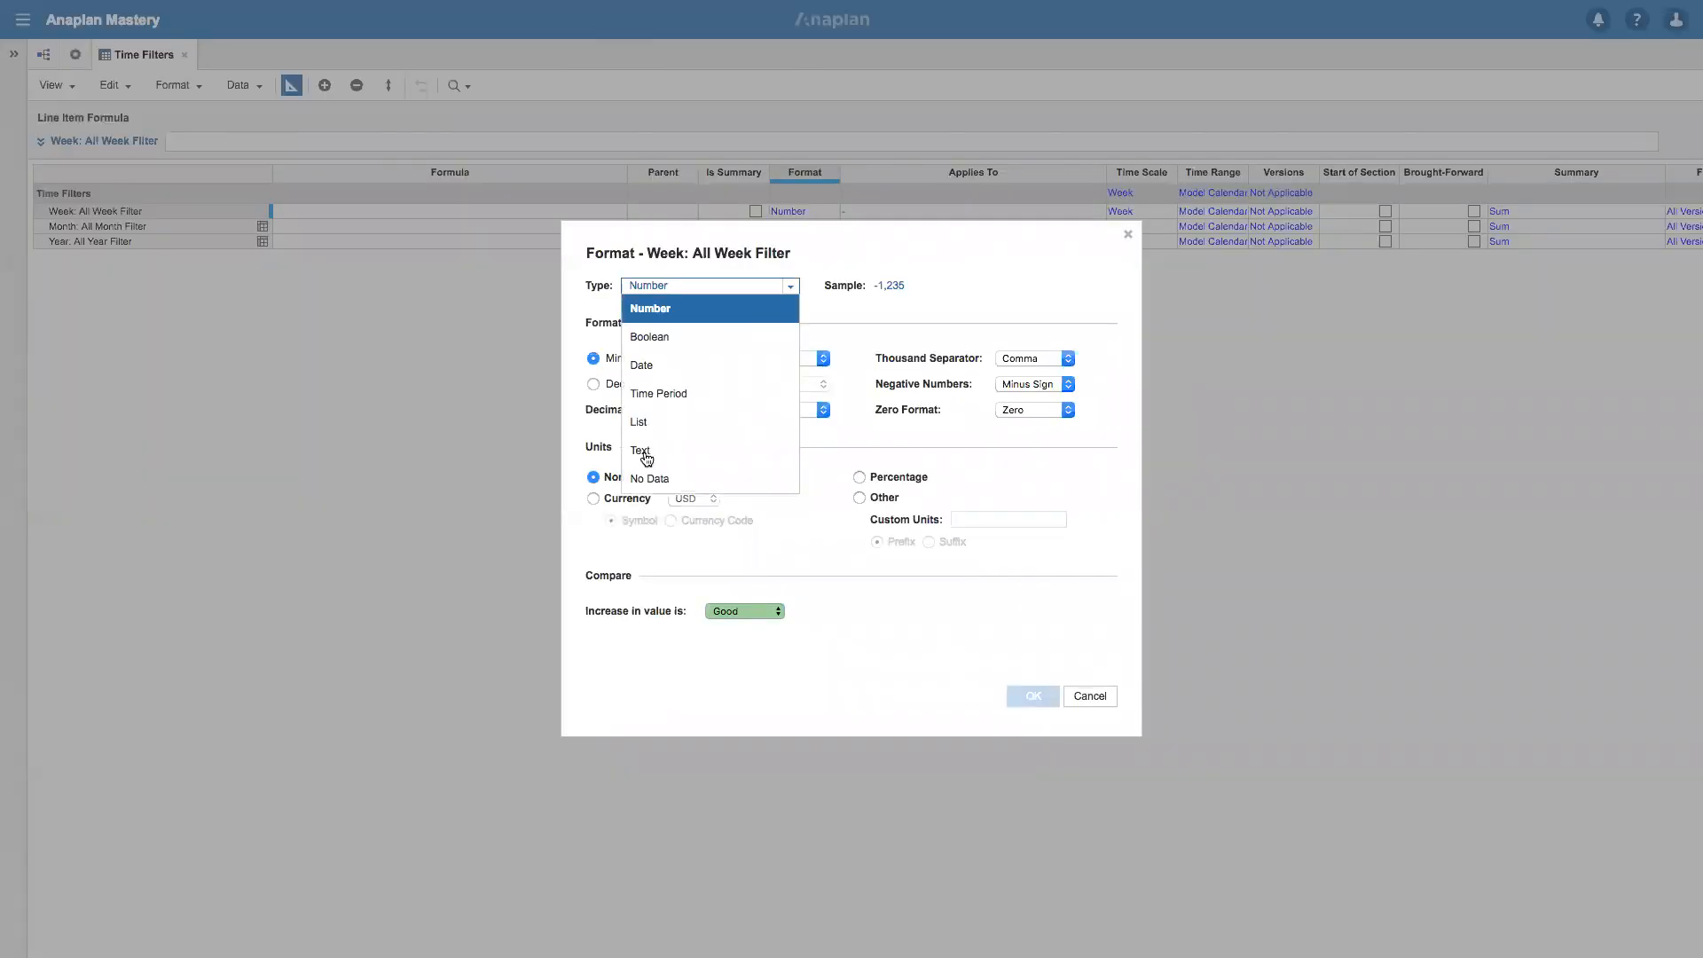
pyautogui.click(657, 341)
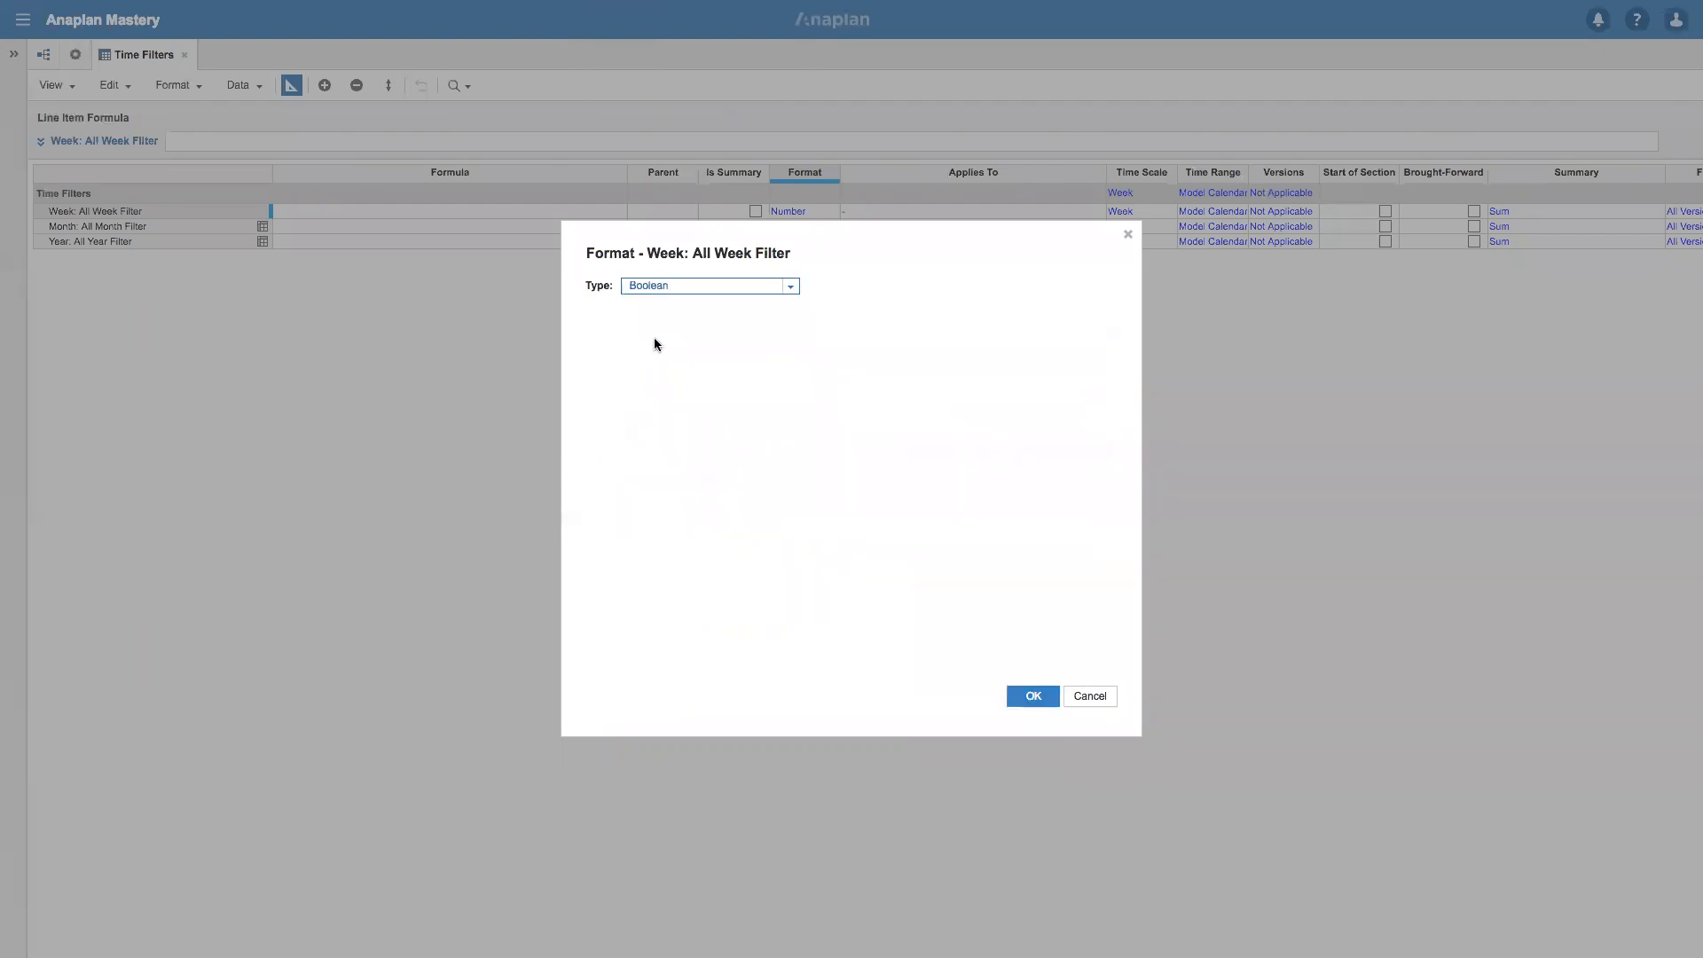
pyautogui.click(1054, 710)
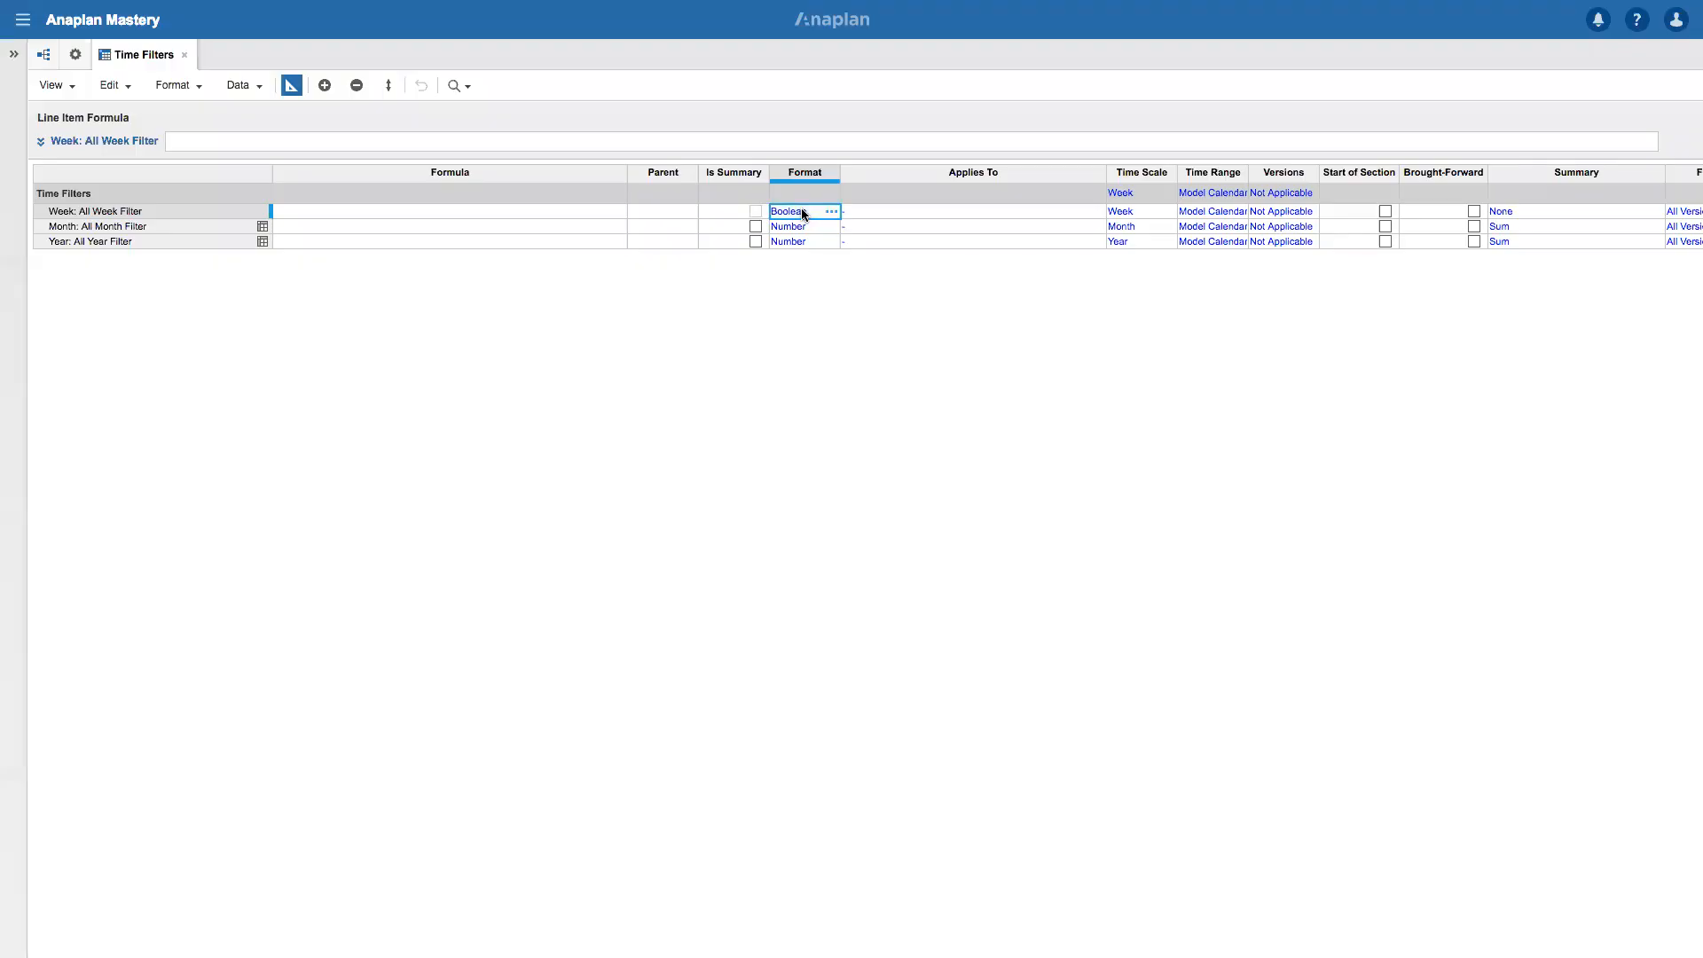
# Copy the week filter's Boolean format to the month and year filter line items.
pyautogui.hotkey('ctrl', 'c')
pyautogui.moveTo(796, 221); pyautogui.dragTo(802, 263)
pyautogui.hotkey('ctrl', 'v')
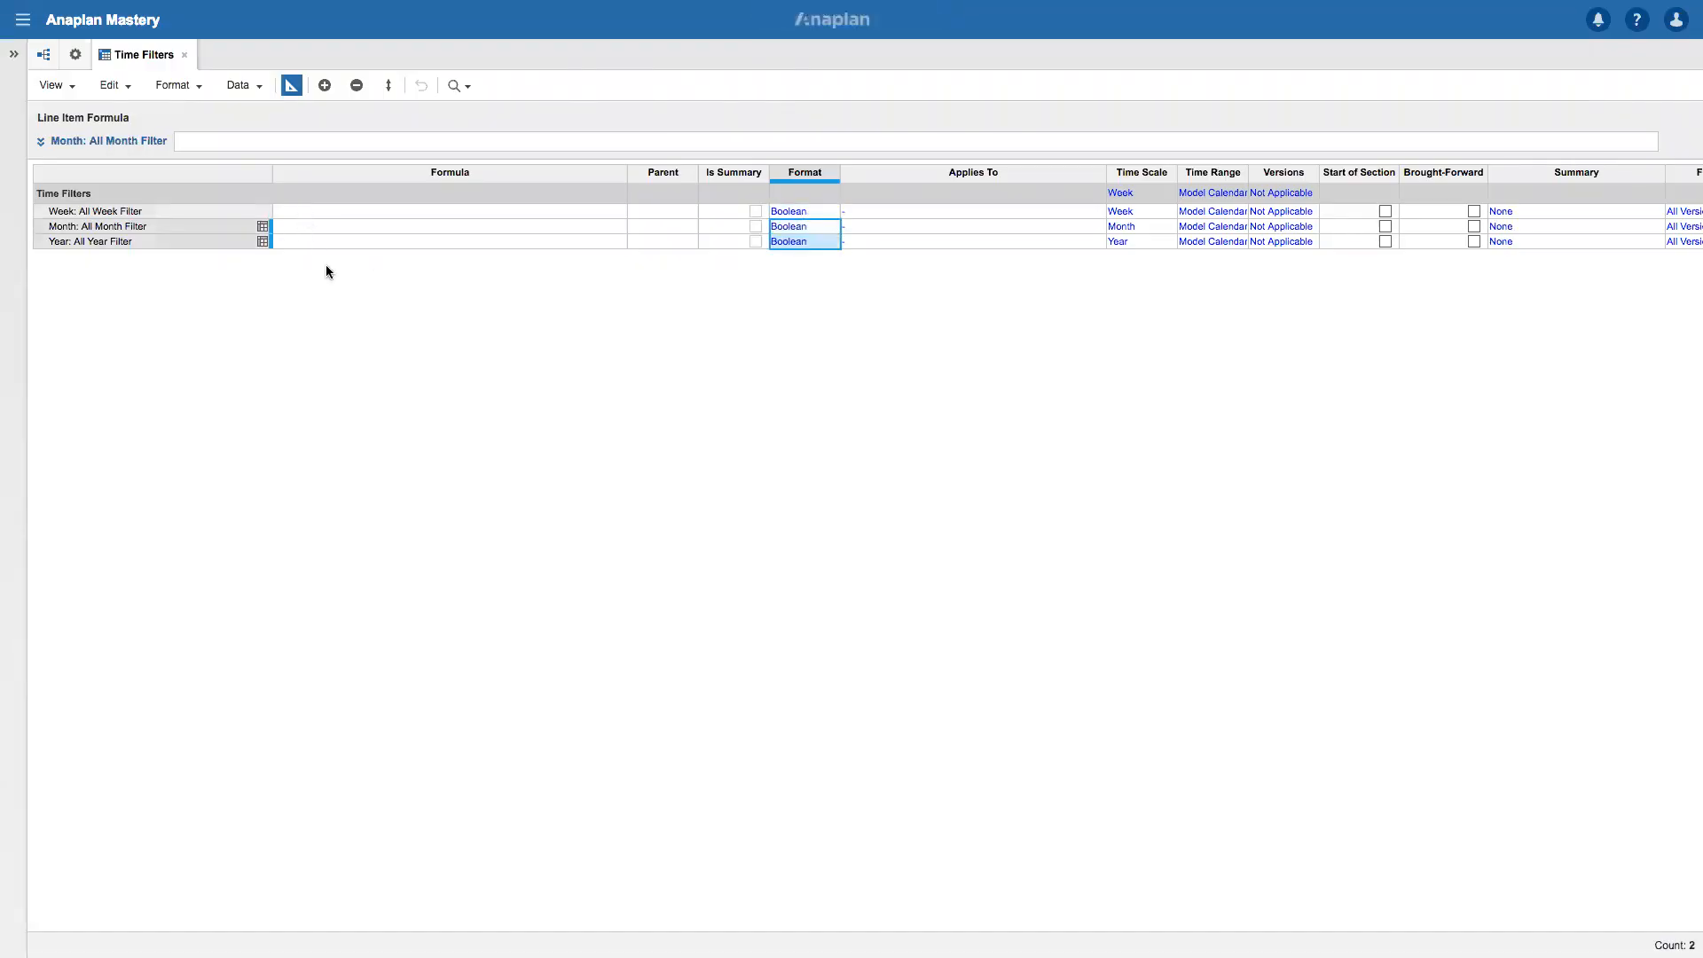
# Enter the formula True for the week, month and year filter line items.
pyautogui.click(302, 212)
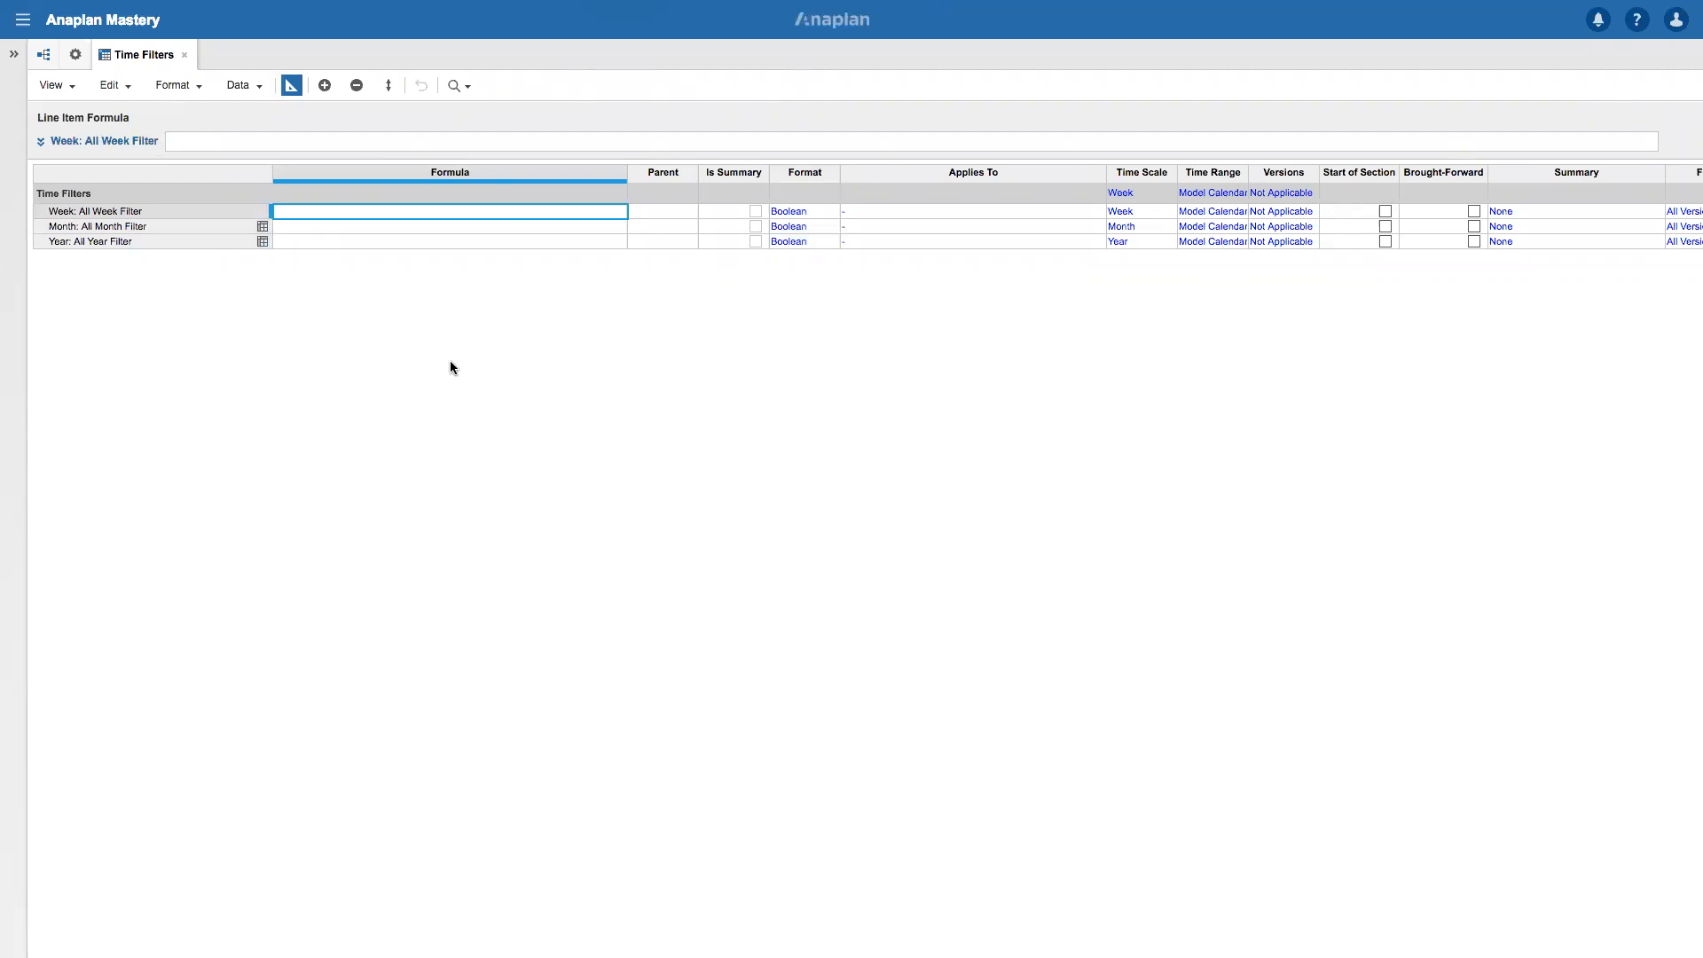
pyautogui.write('True')
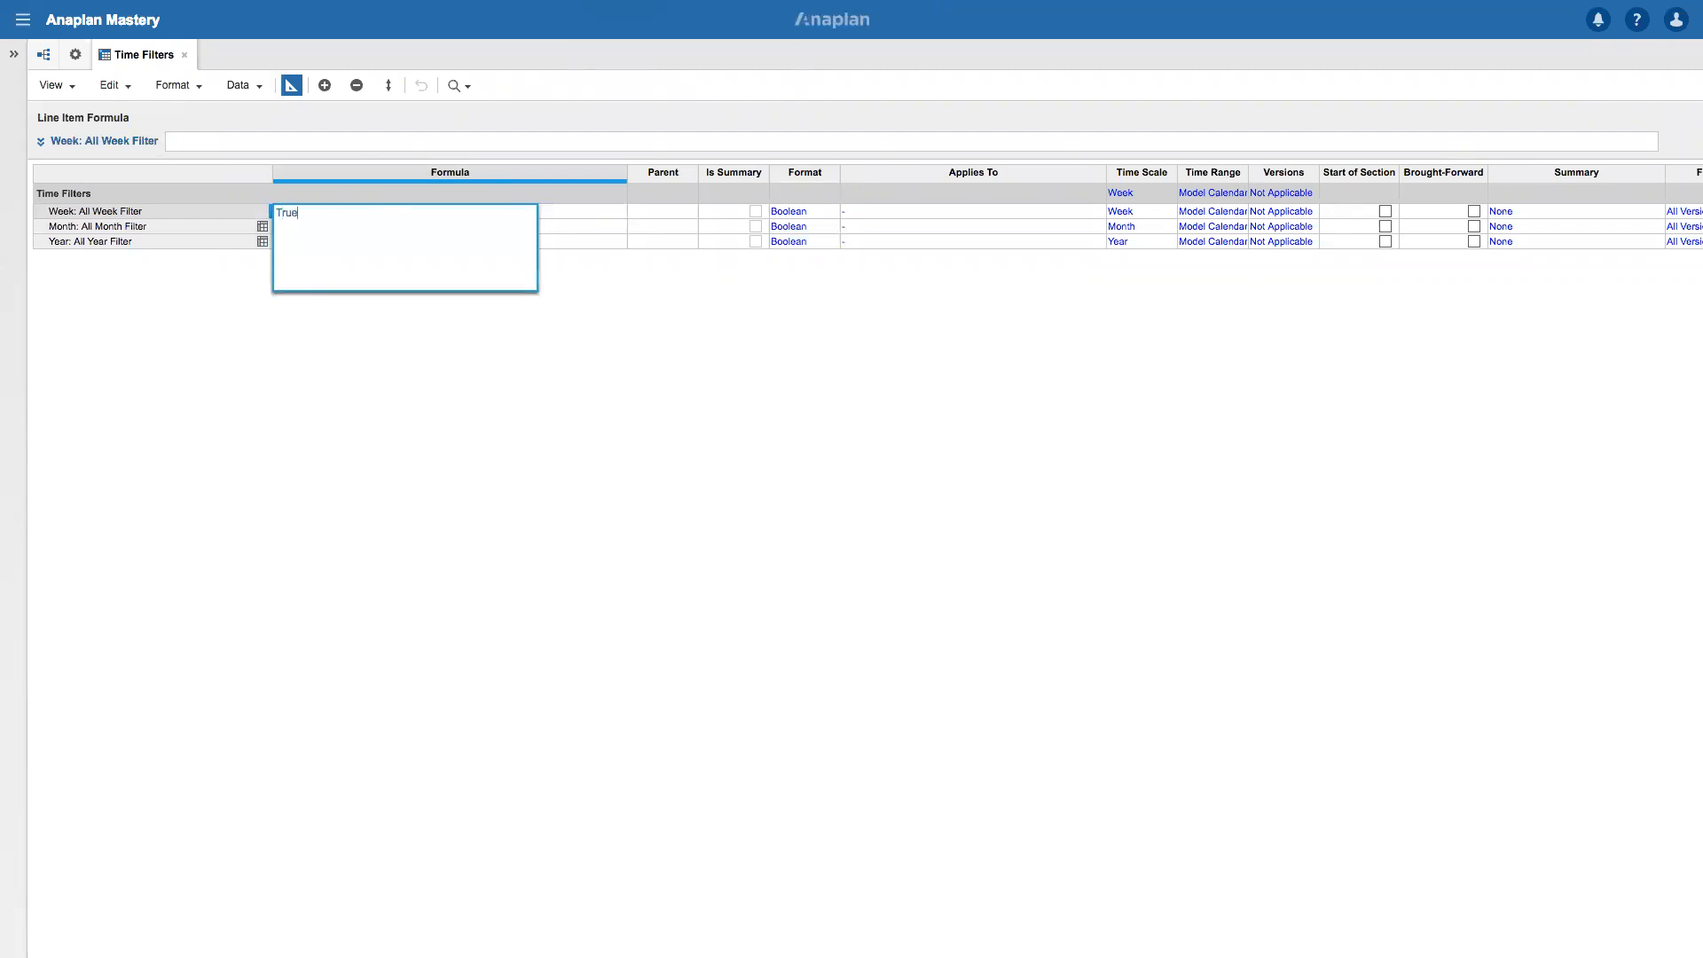
pyautogui.press('Return')
pyautogui.write('True')
pyautogui.press('Return')
pyautogui.write('True')
pyautogui.press('Return')
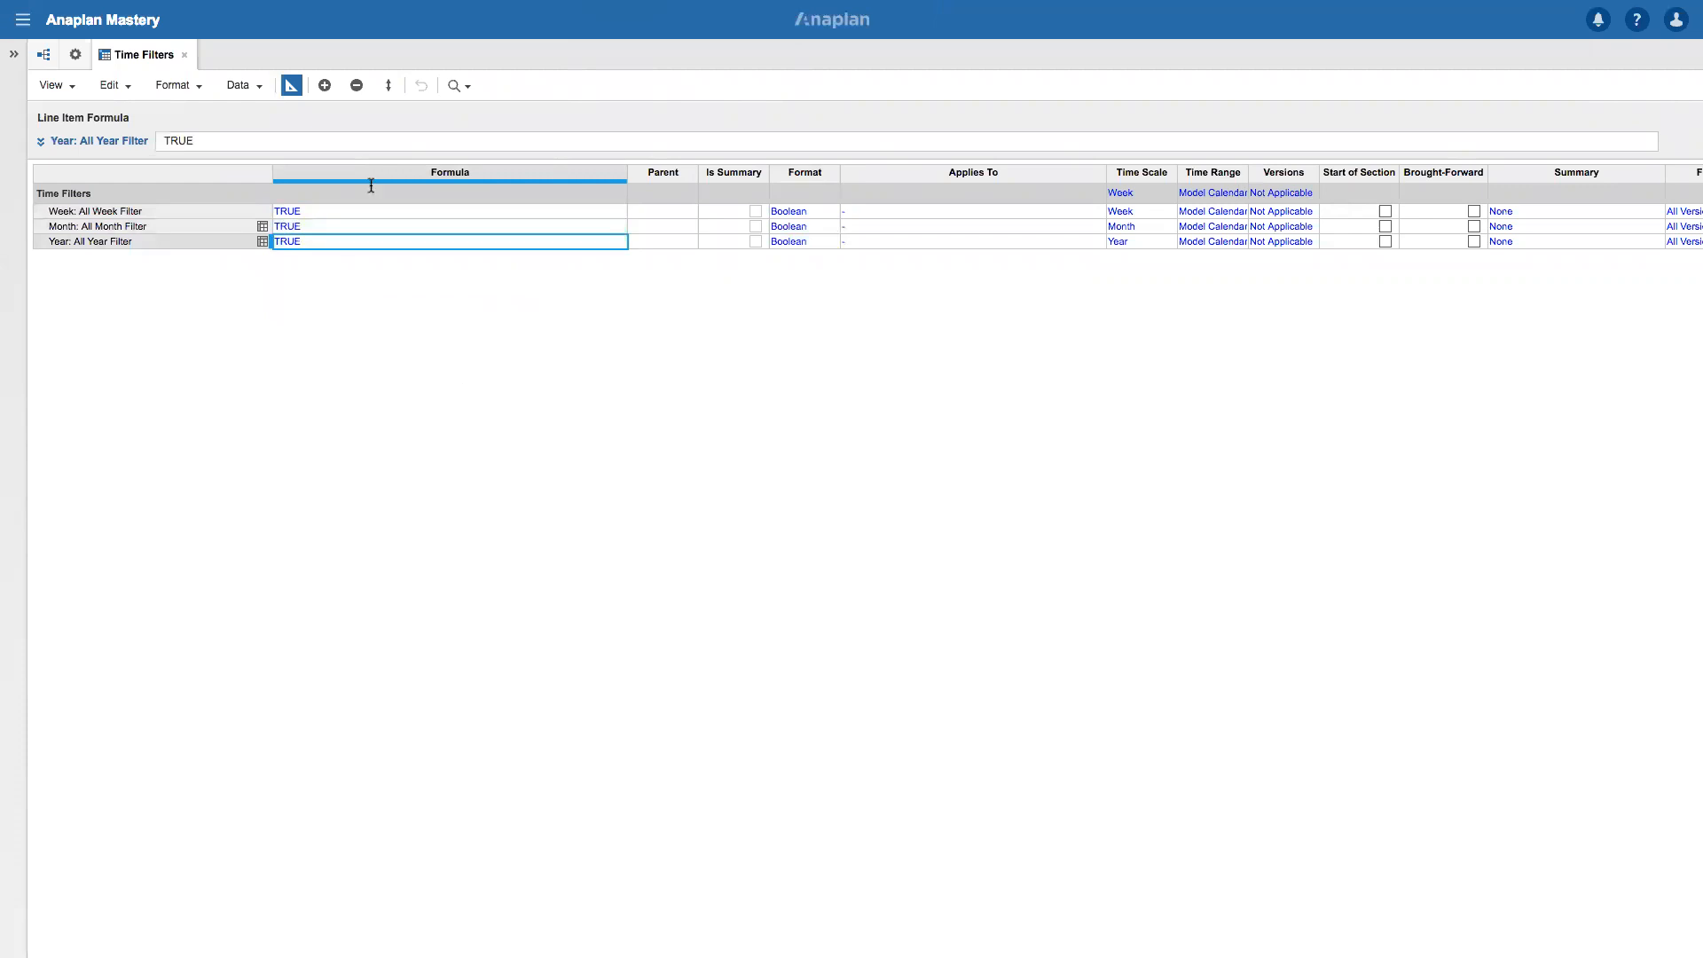
# Return to the Time Filters grid and check the week filter's Boolean values across the week, month and quarter columns.
pyautogui.click(291, 87)
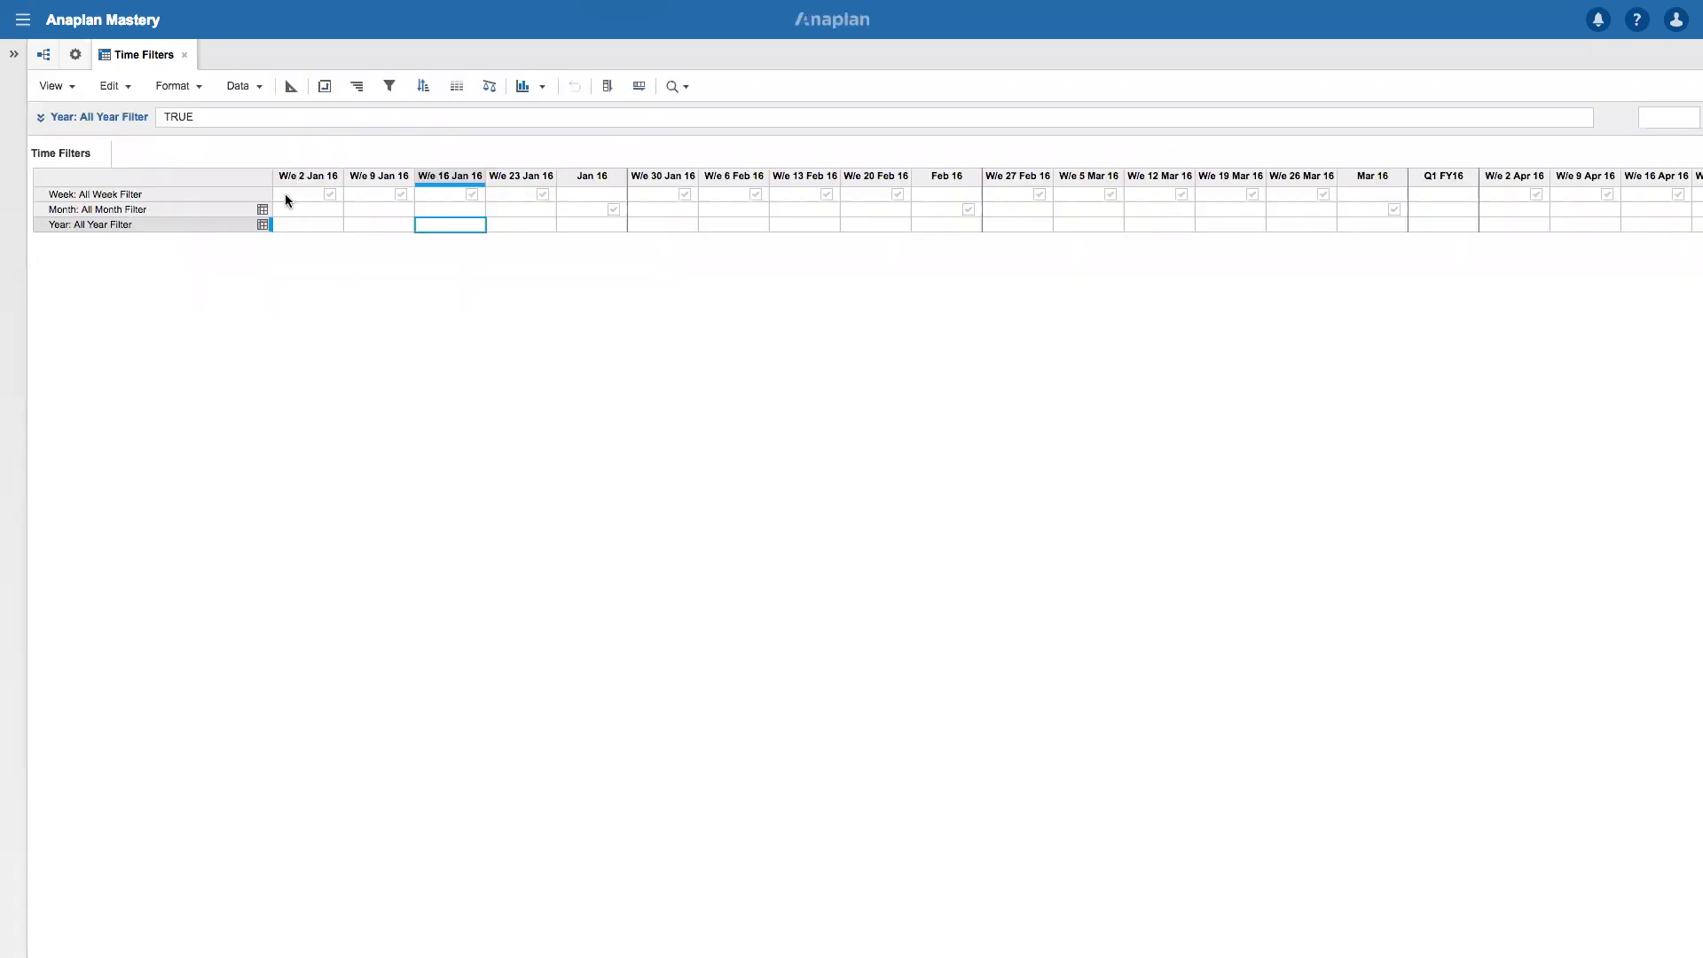
pyautogui.click(285, 194)
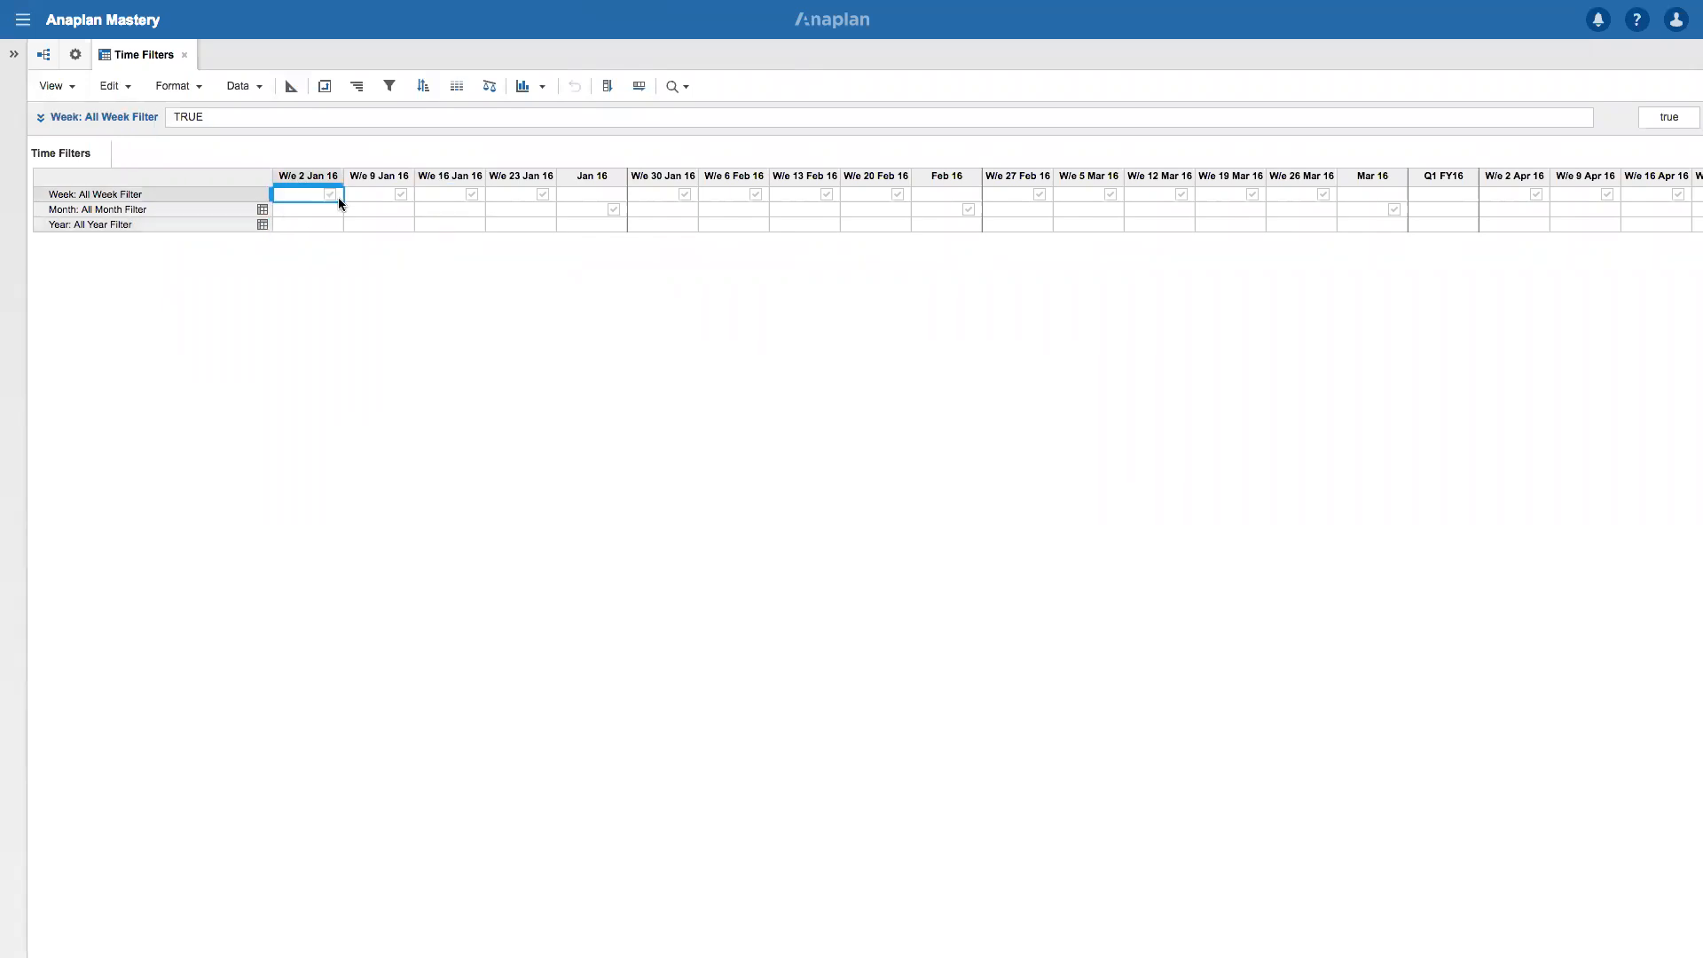
pyautogui.click(385, 192)
pyautogui.click(446, 190)
pyautogui.click(509, 192)
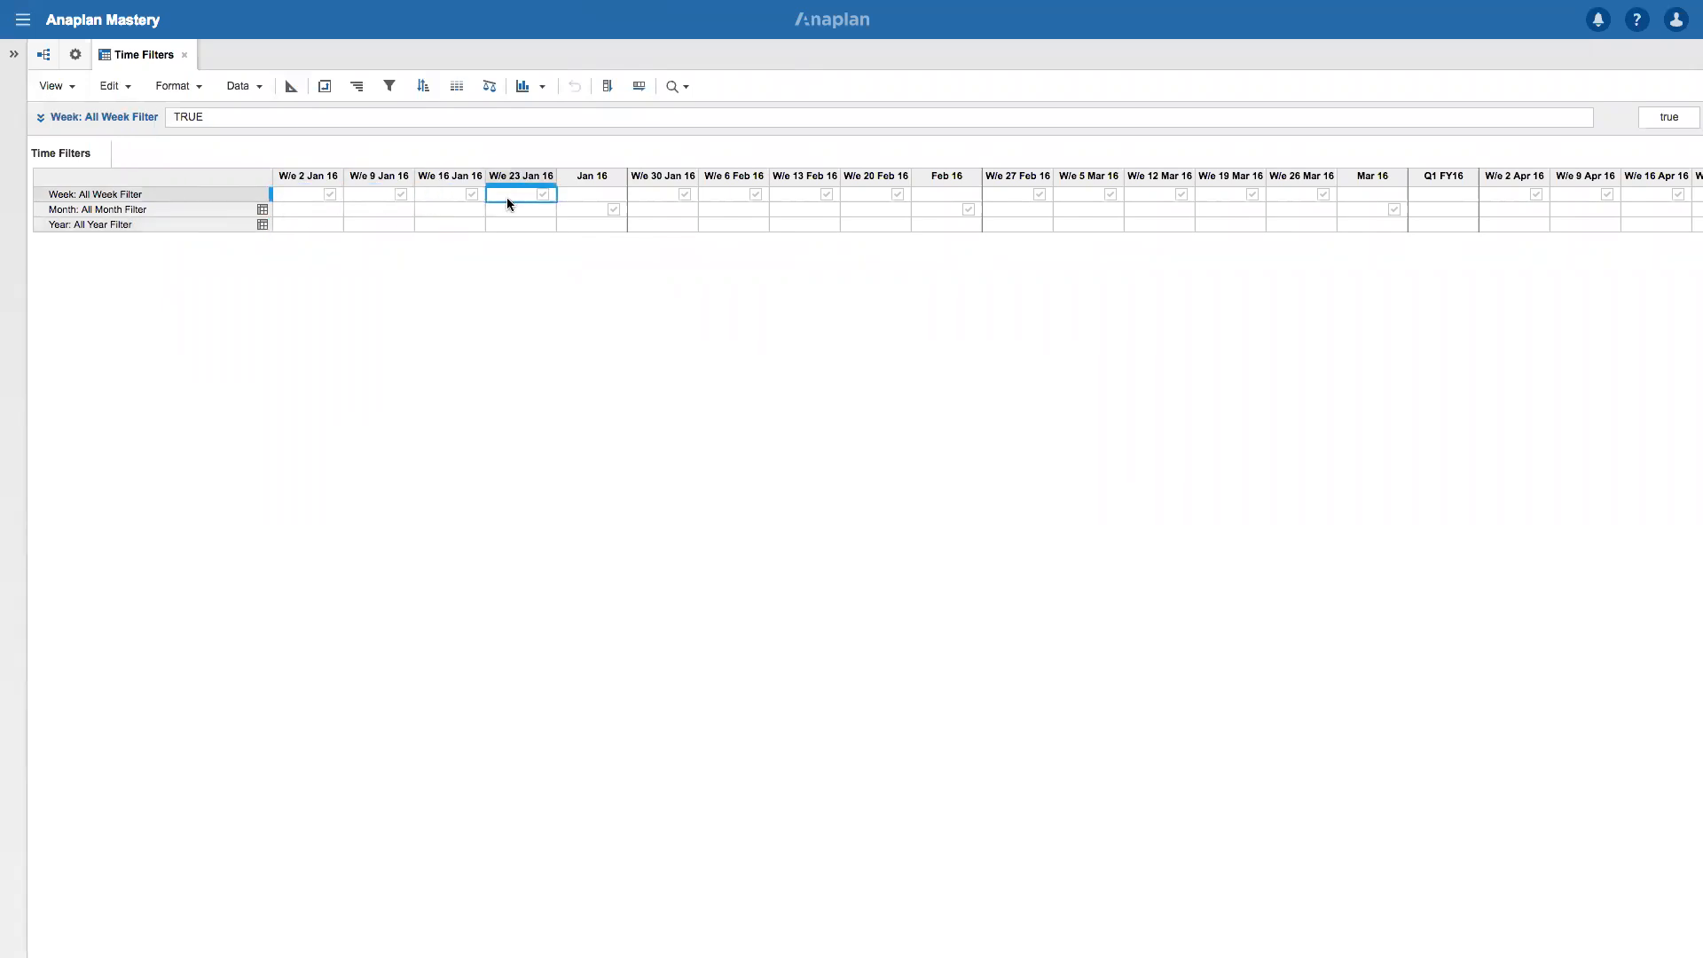
pyautogui.moveTo(667, 197); pyautogui.dragTo(871, 195)
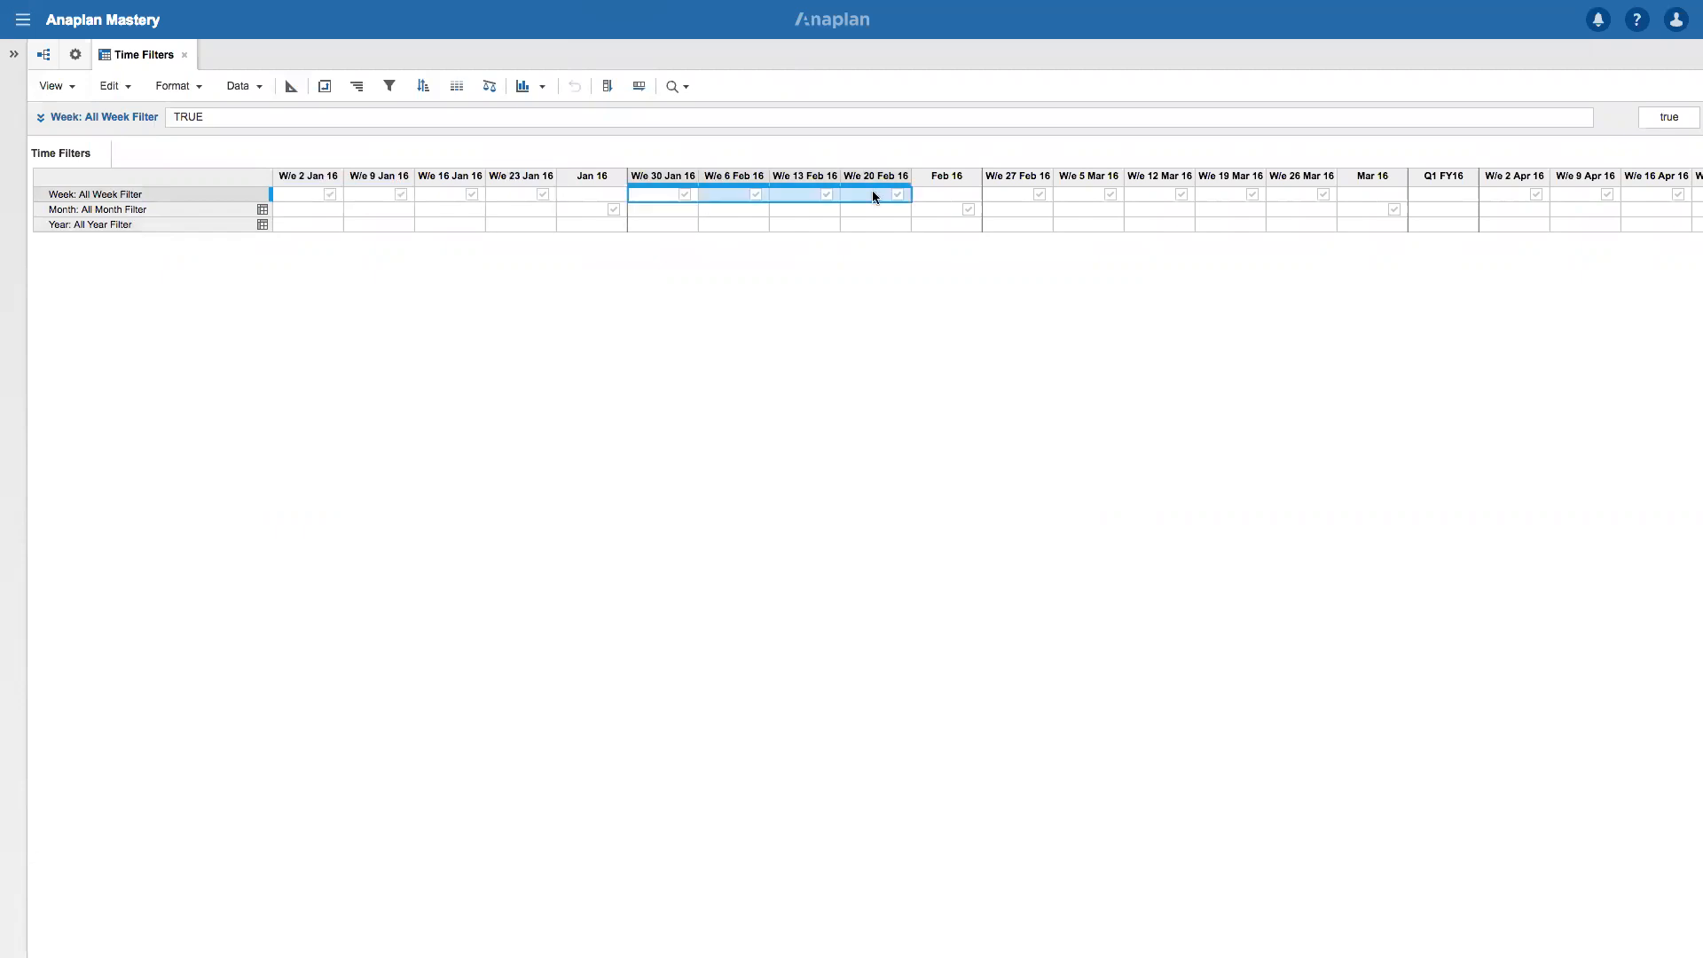
pyautogui.click(140, 200)
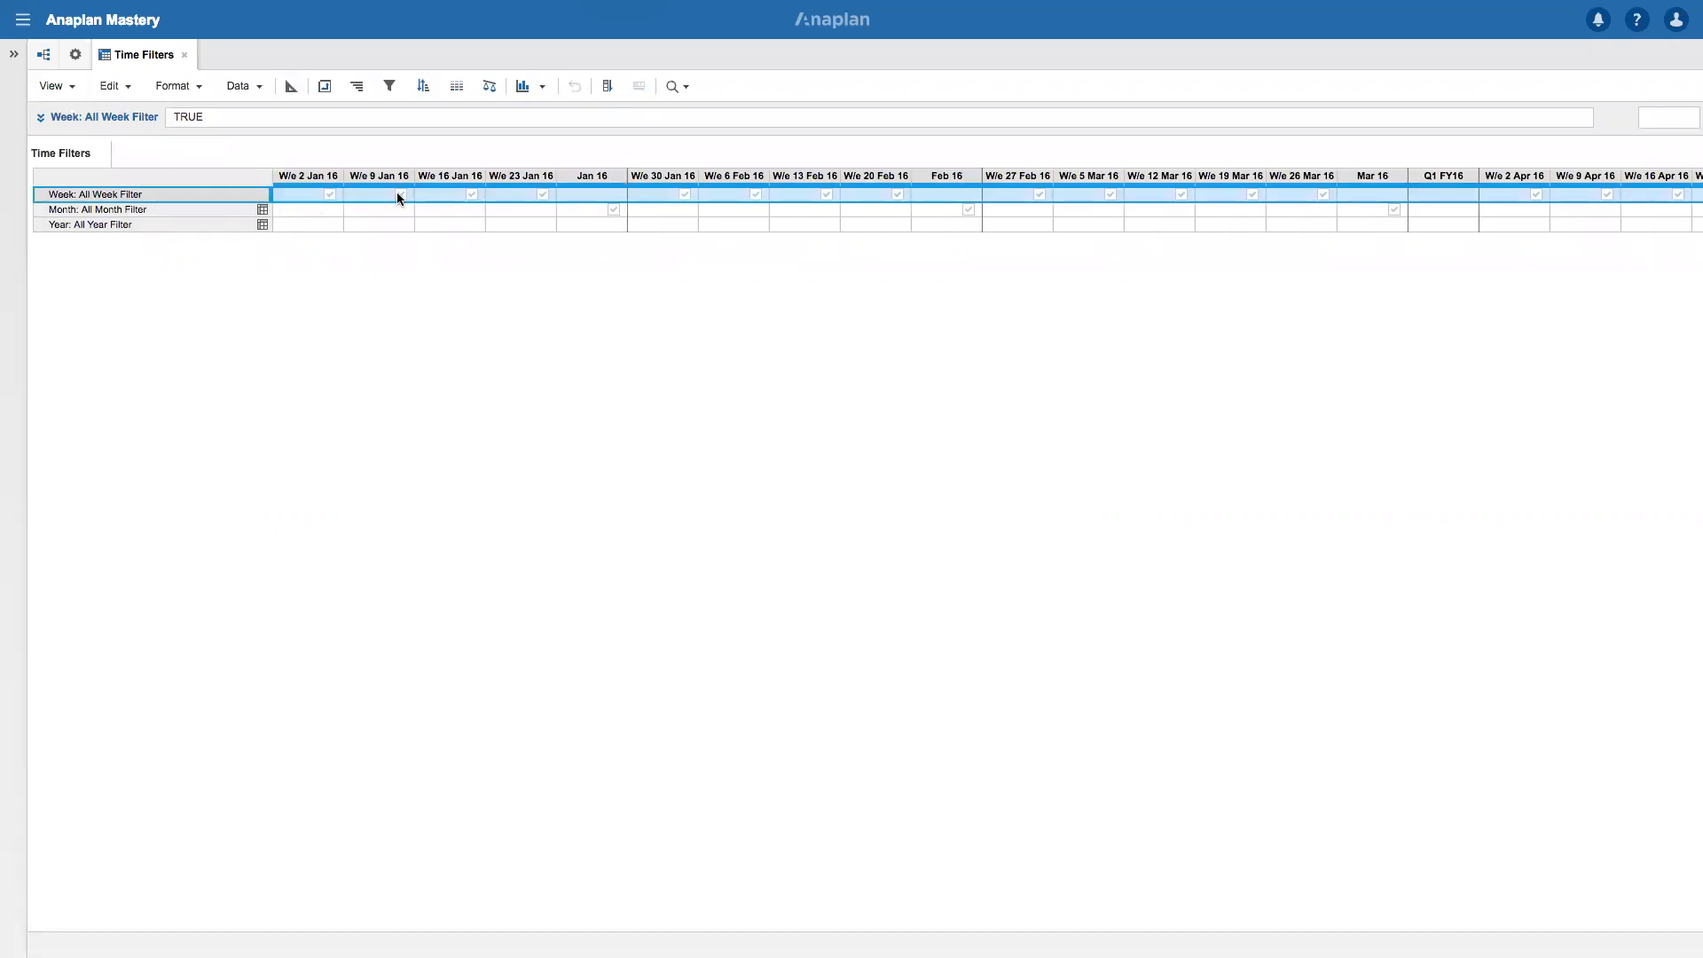
pyautogui.moveTo(315, 197); pyautogui.dragTo(547, 190)
pyautogui.click(594, 192)
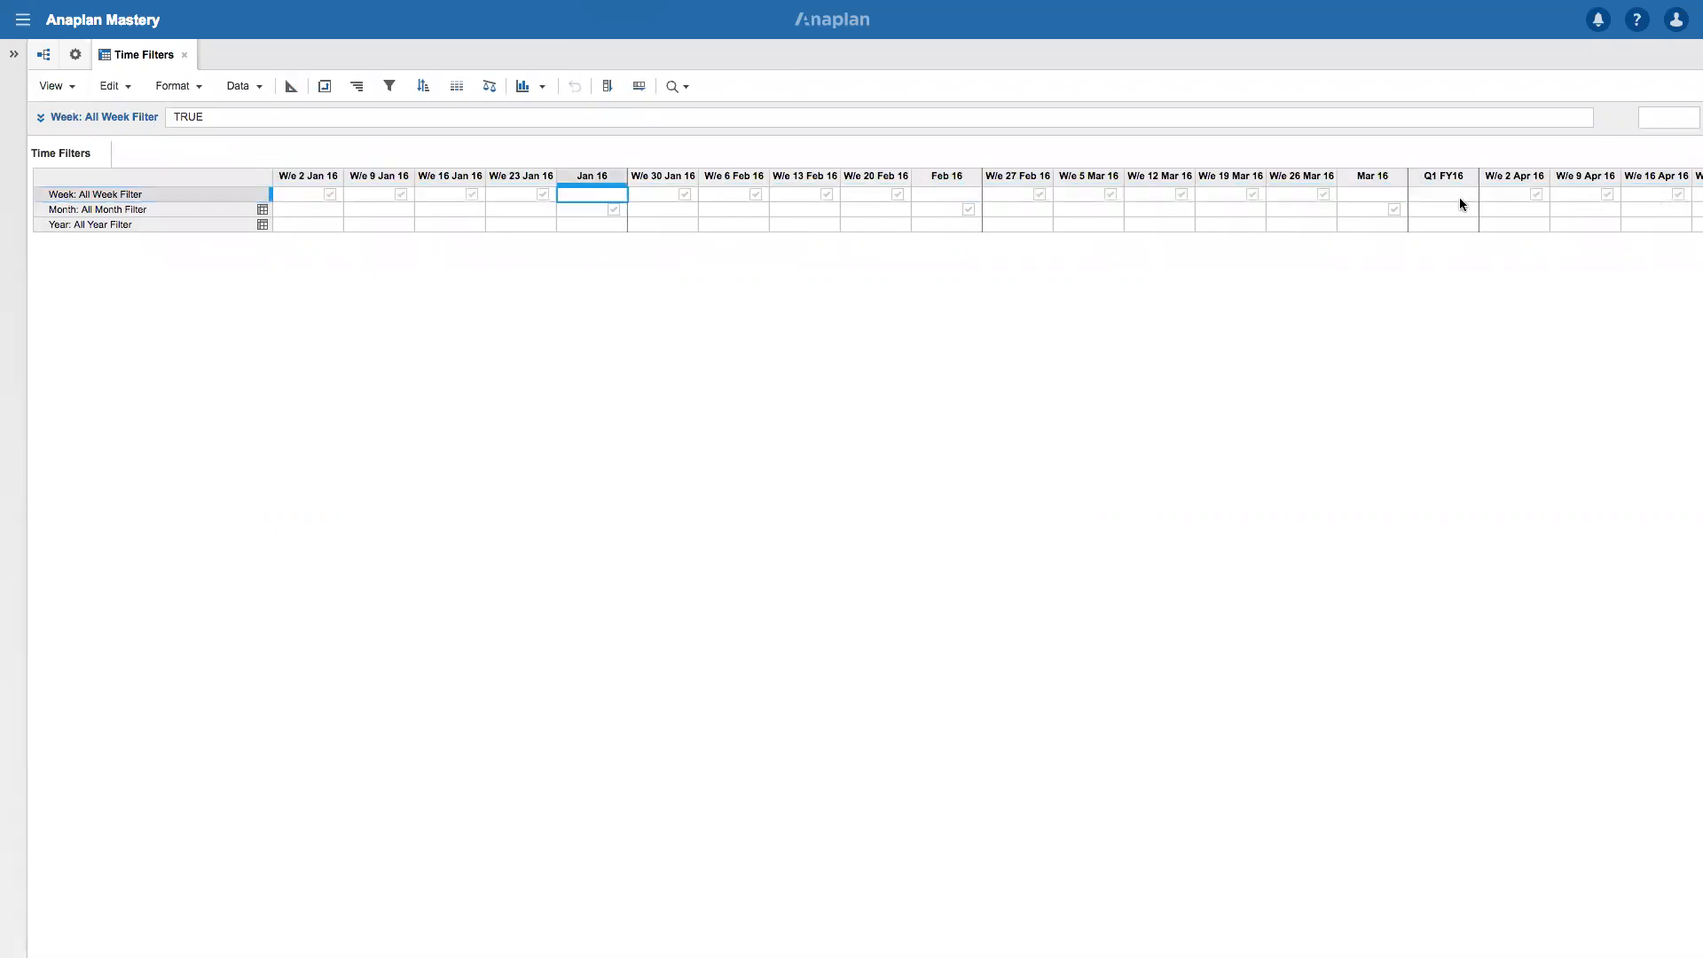
pyautogui.click(1434, 197)
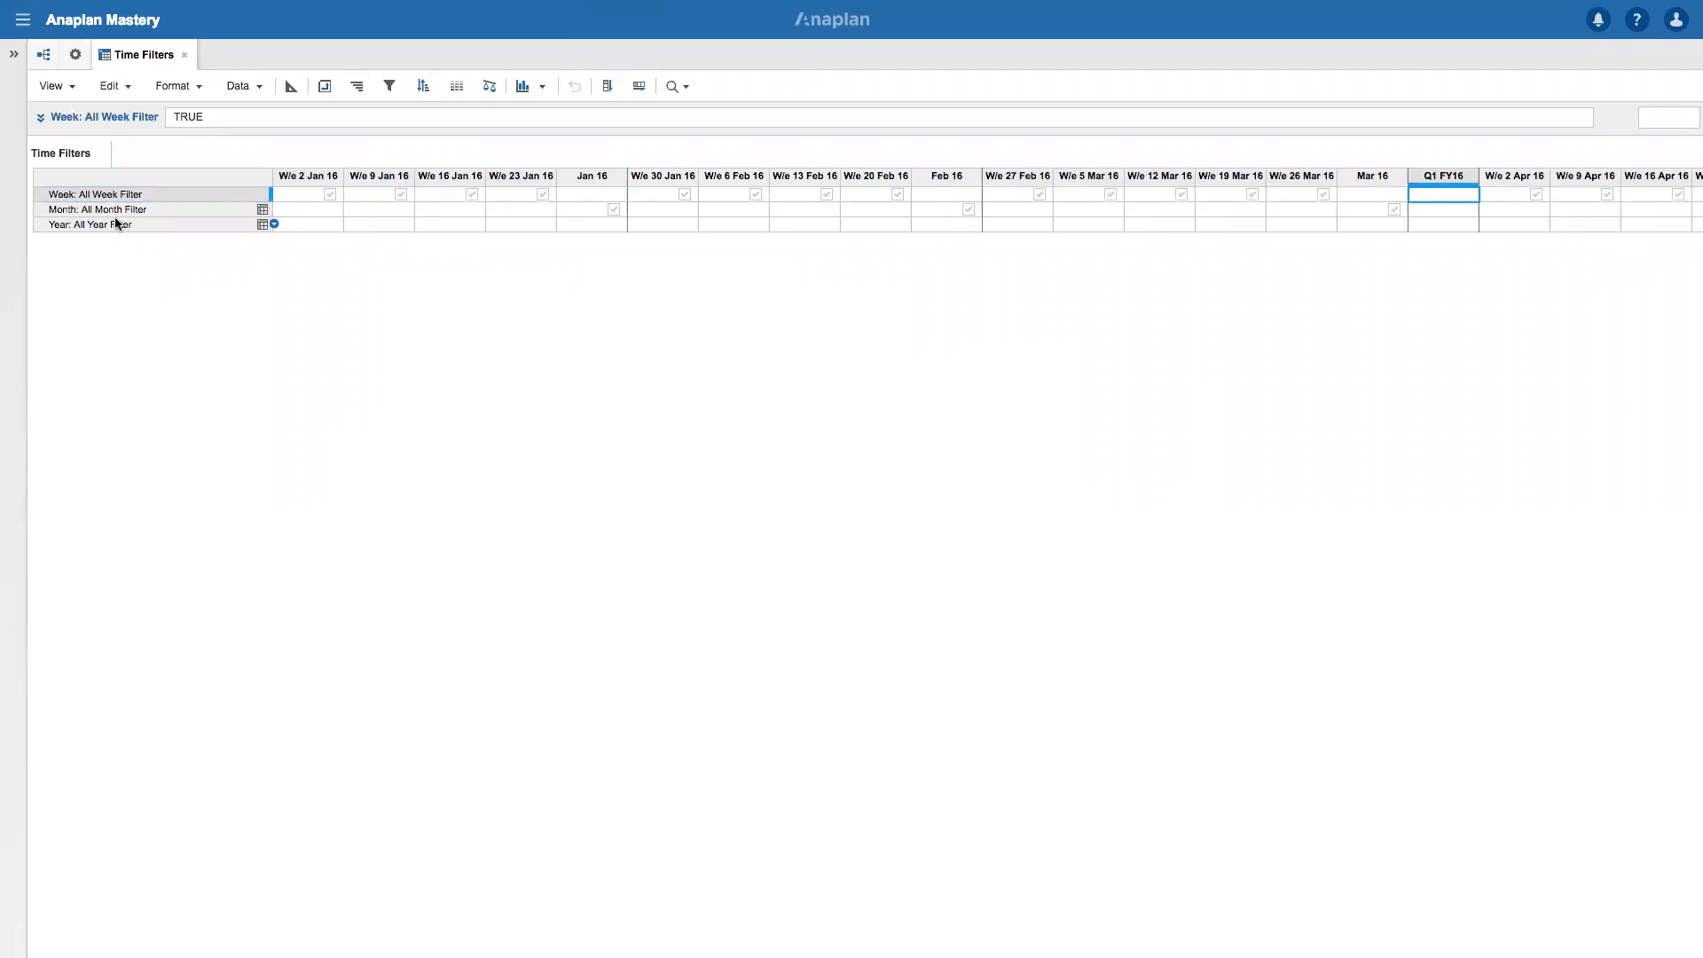
# Check the Boolean values of the month and year filters in their individual line item views, returning to the full module.
pyautogui.click(262, 210)
pyautogui.moveTo(328, 193); pyautogui.dragTo(447, 202)
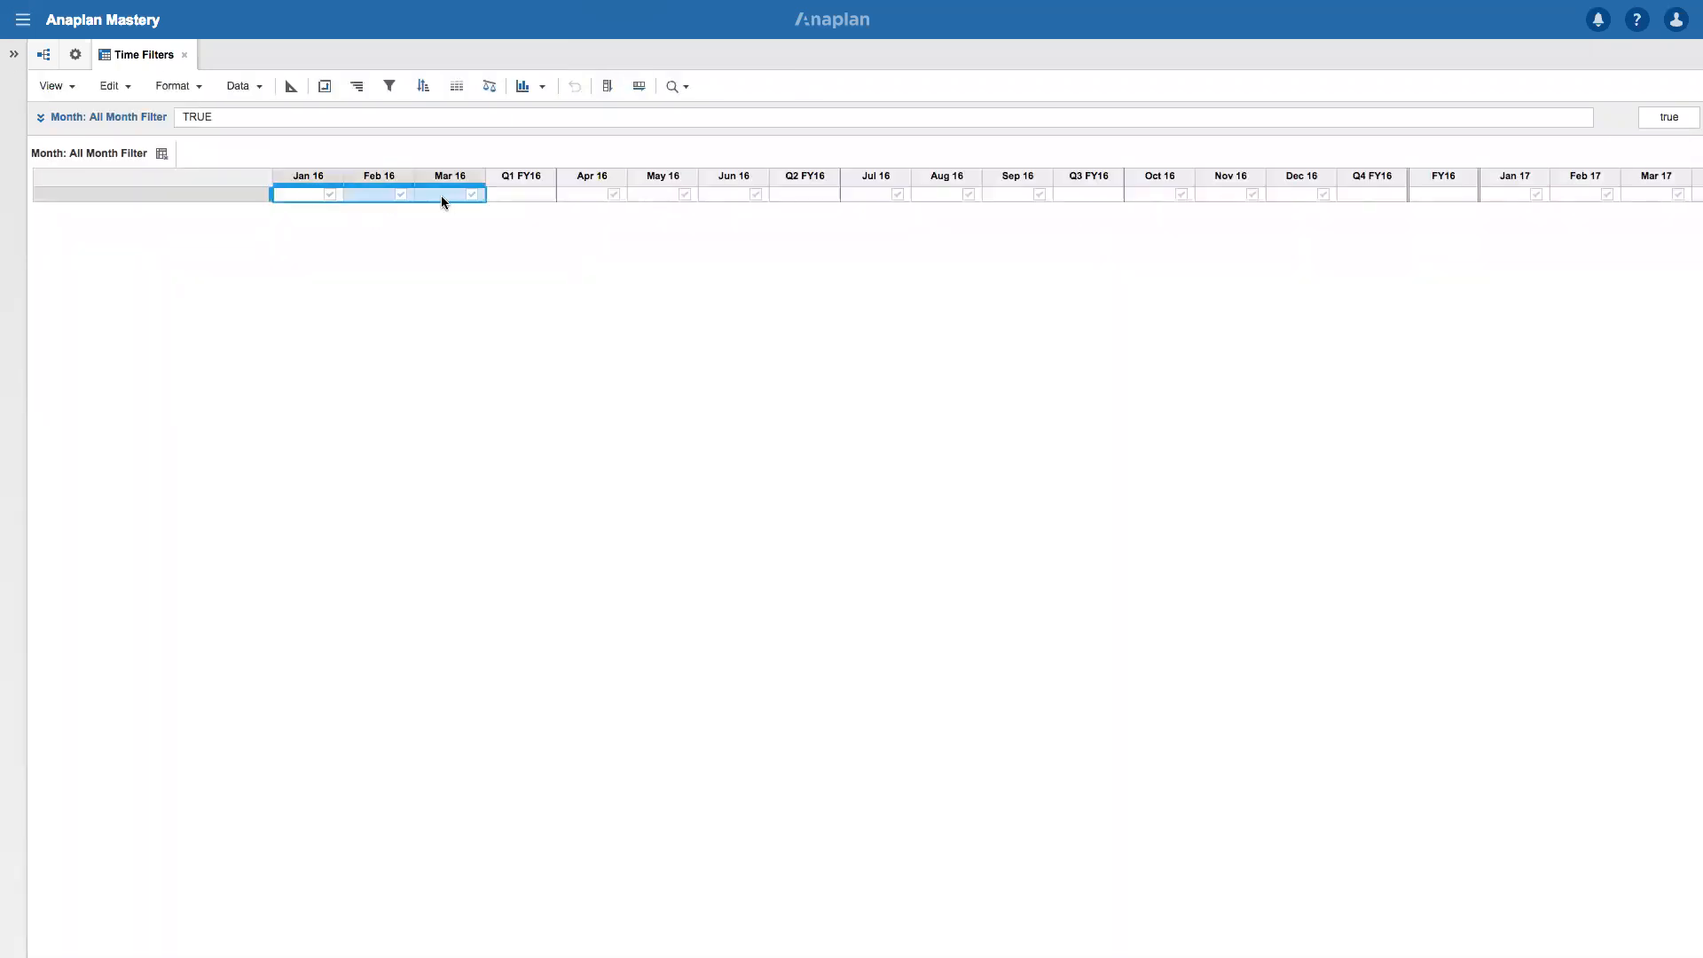
pyautogui.click(160, 155)
pyautogui.click(263, 224)
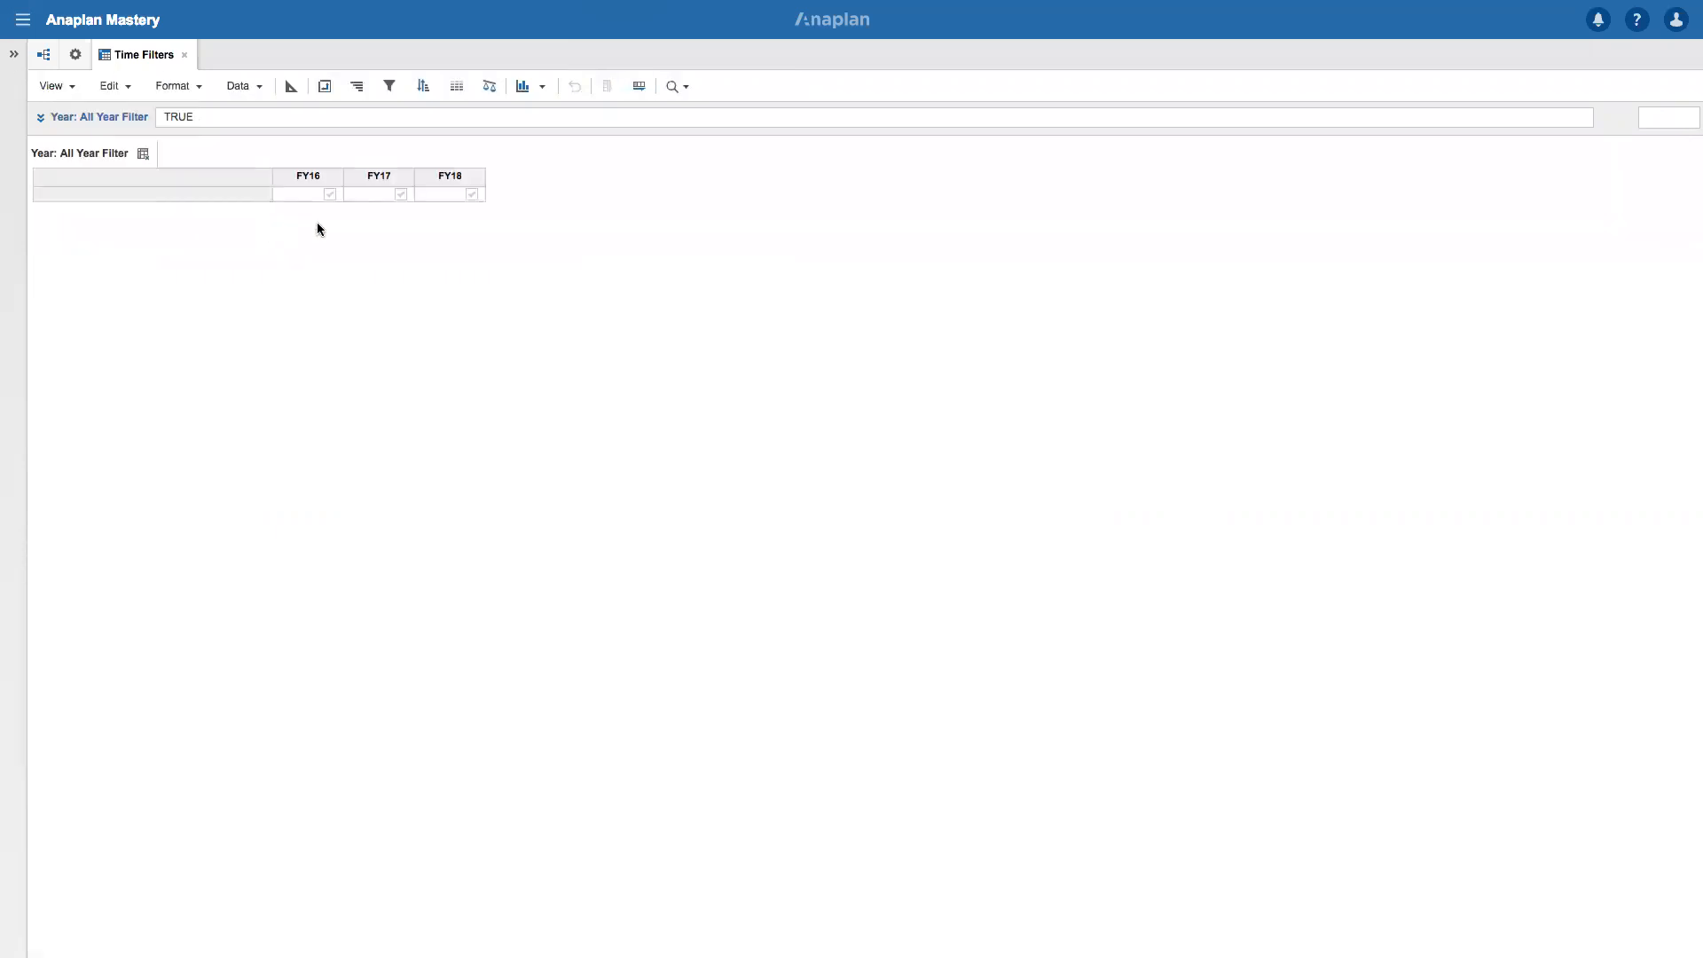
pyautogui.moveTo(317, 193); pyautogui.dragTo(457, 195)
pyautogui.click(143, 154)
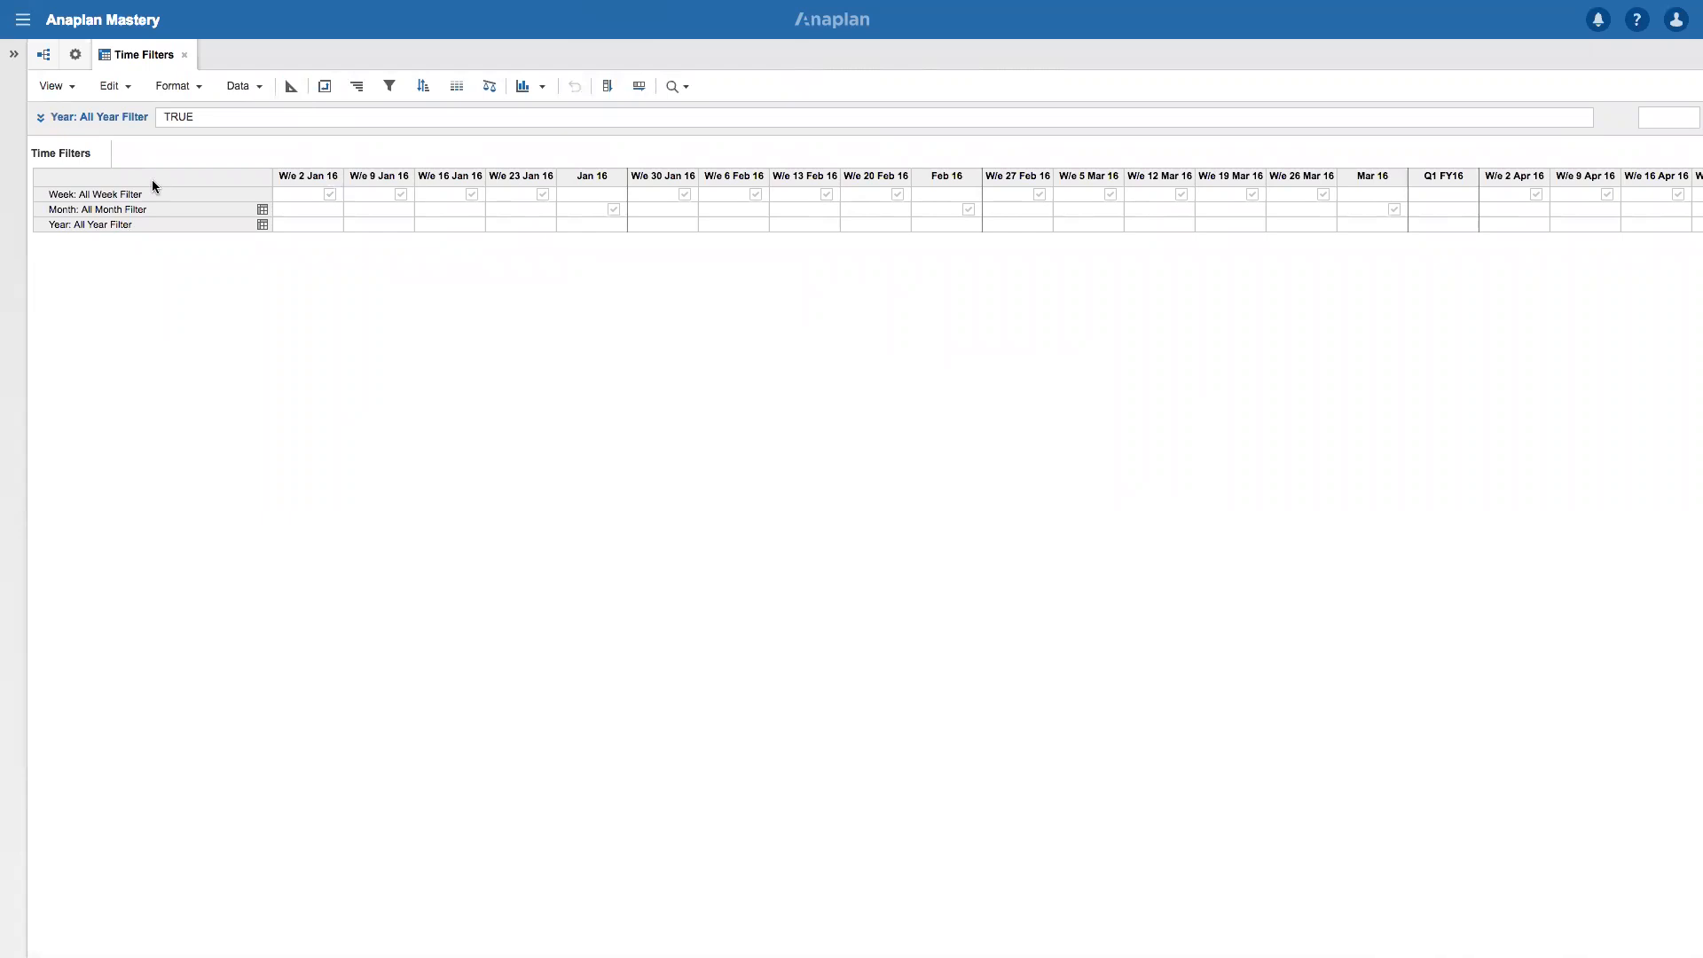
# Start a new module in the model settings and name it Data Over Time.
pyautogui.click(75, 57)
pyautogui.click(127, 222)
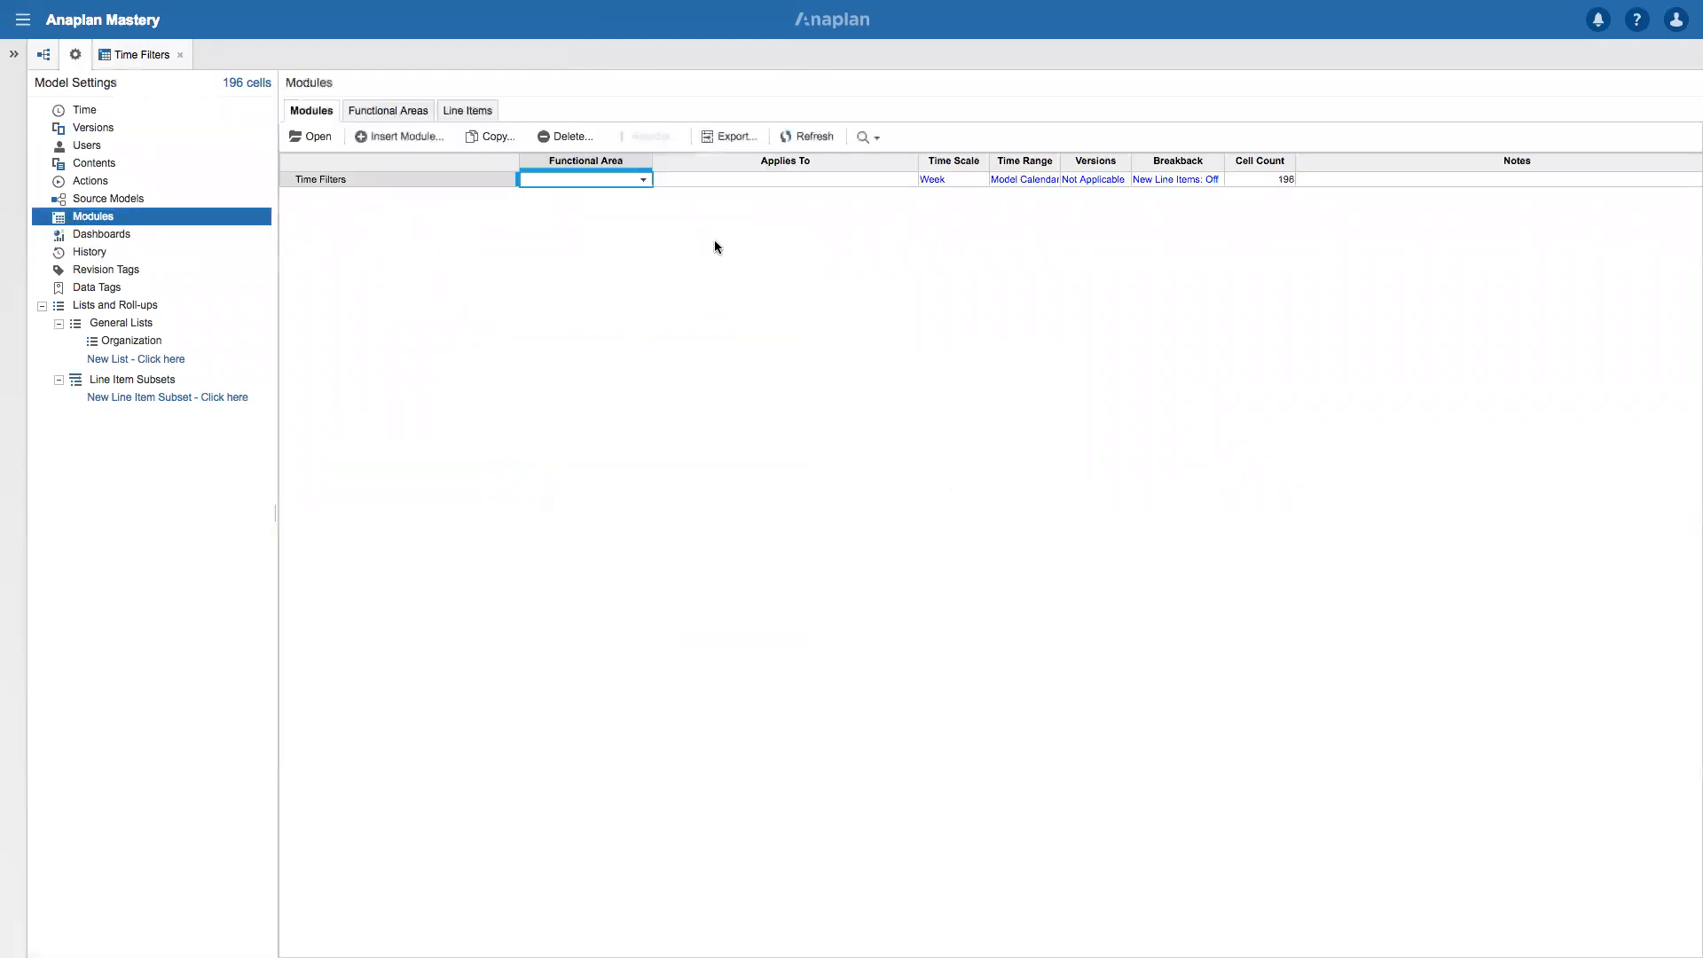
pyautogui.click(396, 138)
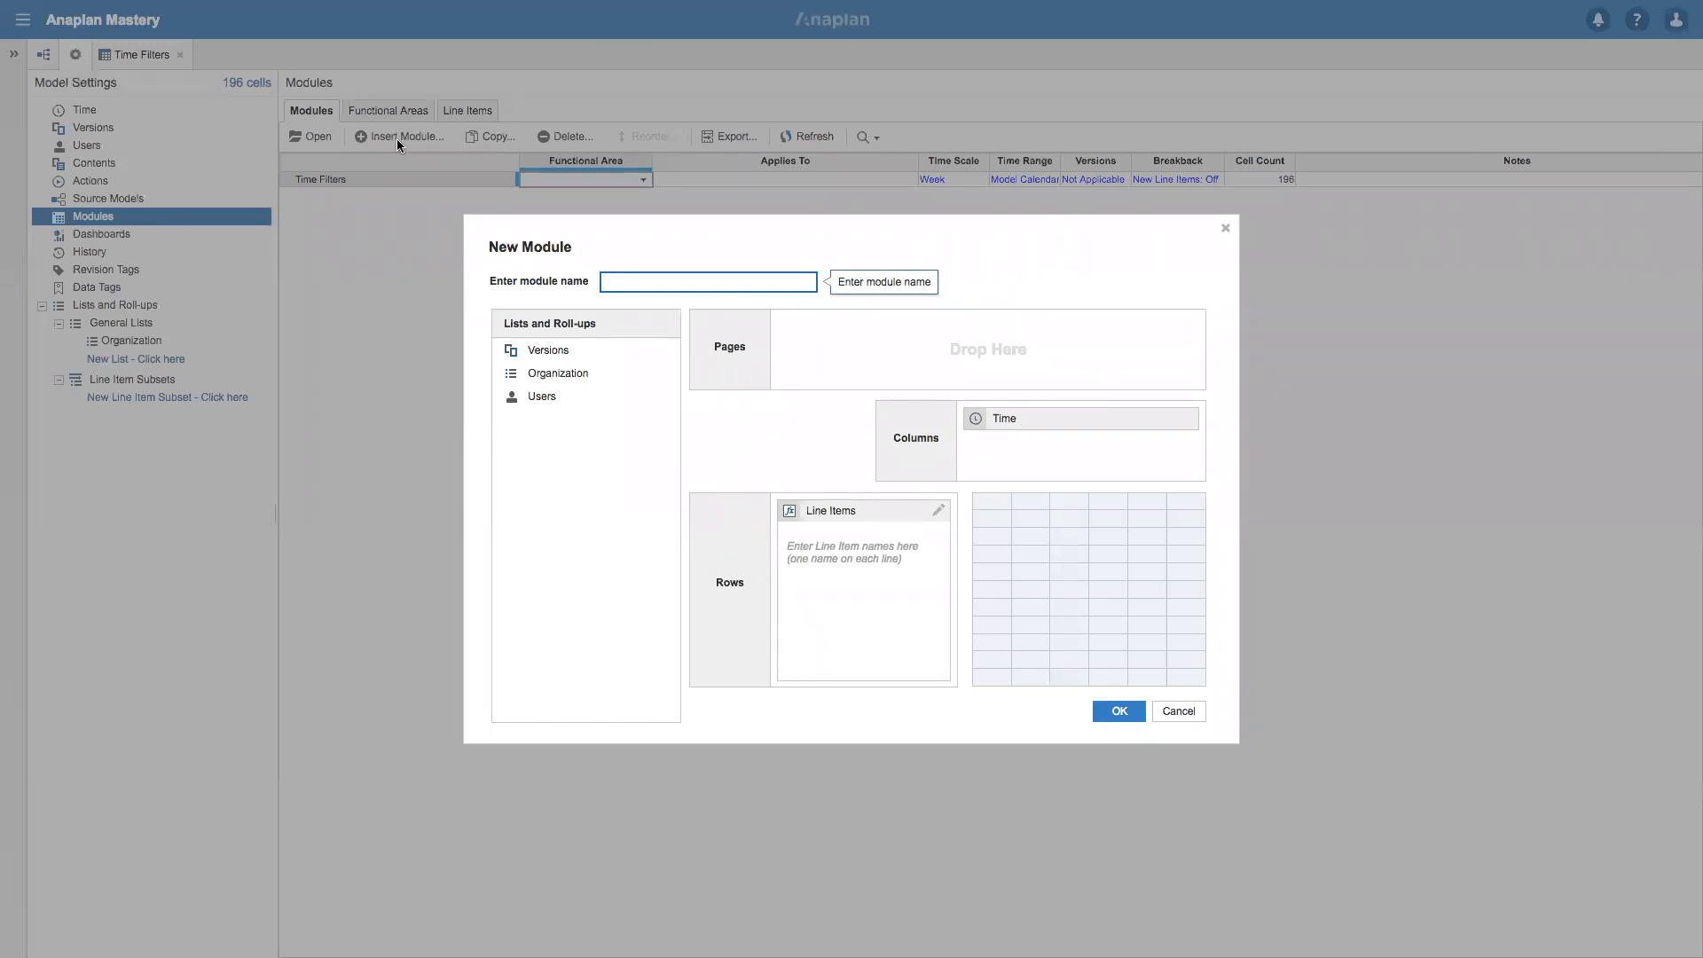
pyautogui.write('Time')
pyautogui.press('BackSpace')
pyautogui.press('BackSpace')
pyautogui.press('BackSpace')
pyautogui.press('BackSpace')
pyautogui.press('BackSpace')
pyautogui.write('Data Over Time')
# Give the new module a single line item named Units and create the module.
pyautogui.click(847, 554)
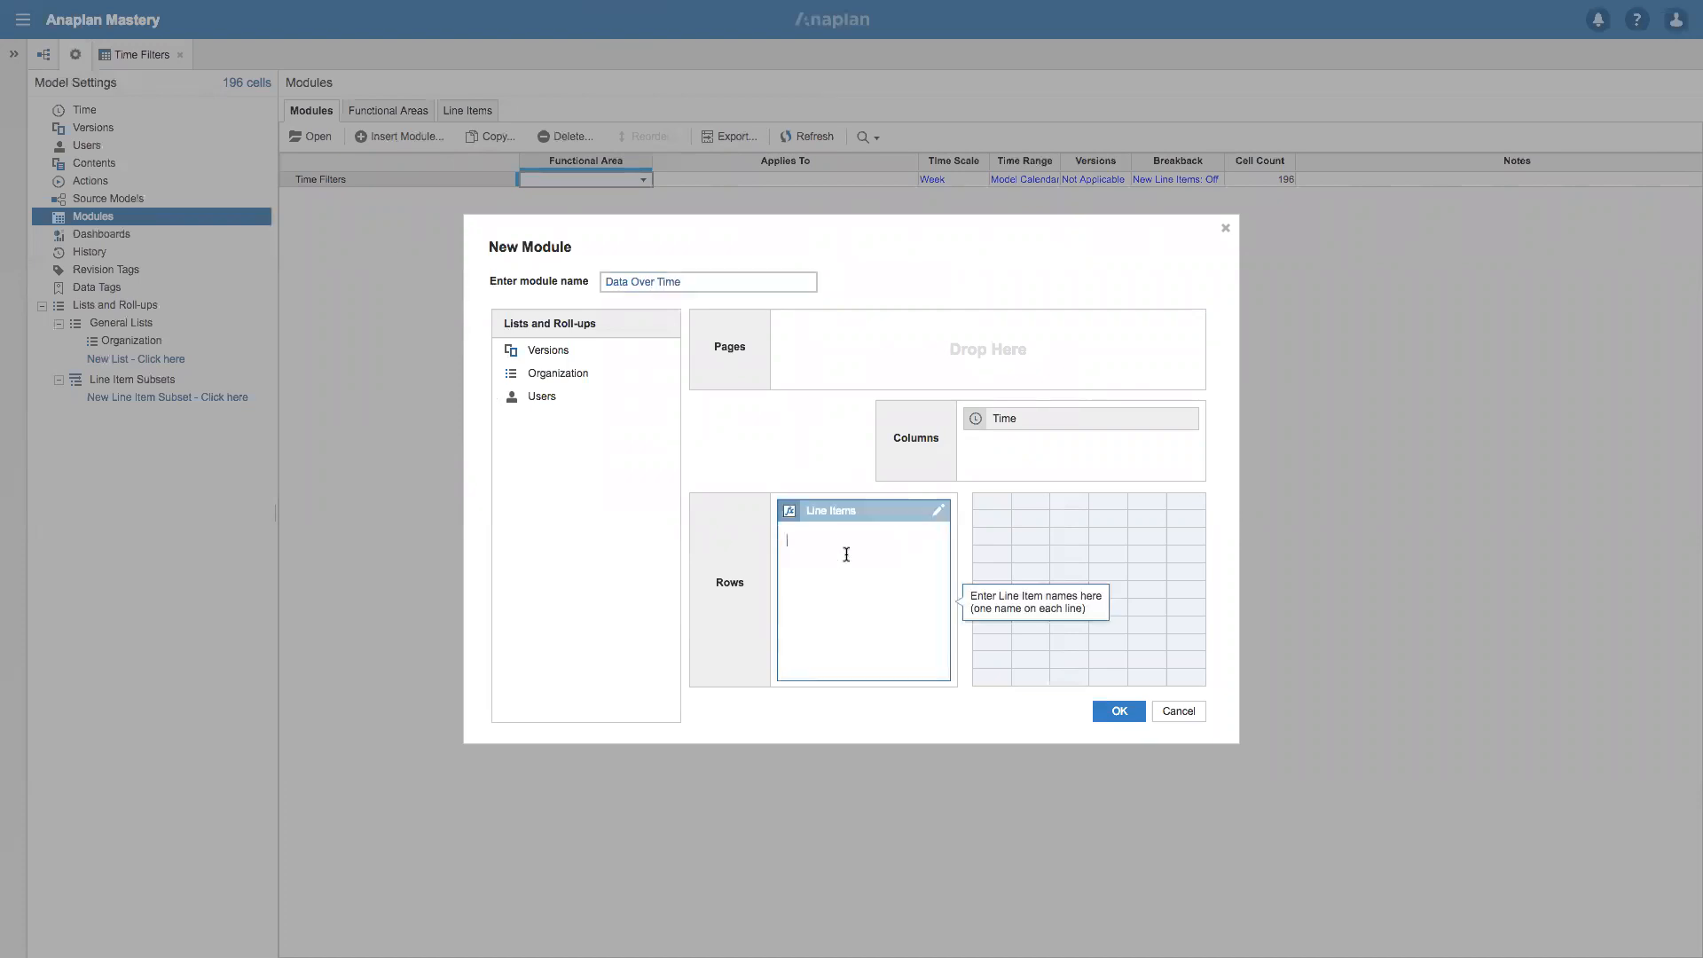
pyautogui.write('Data')
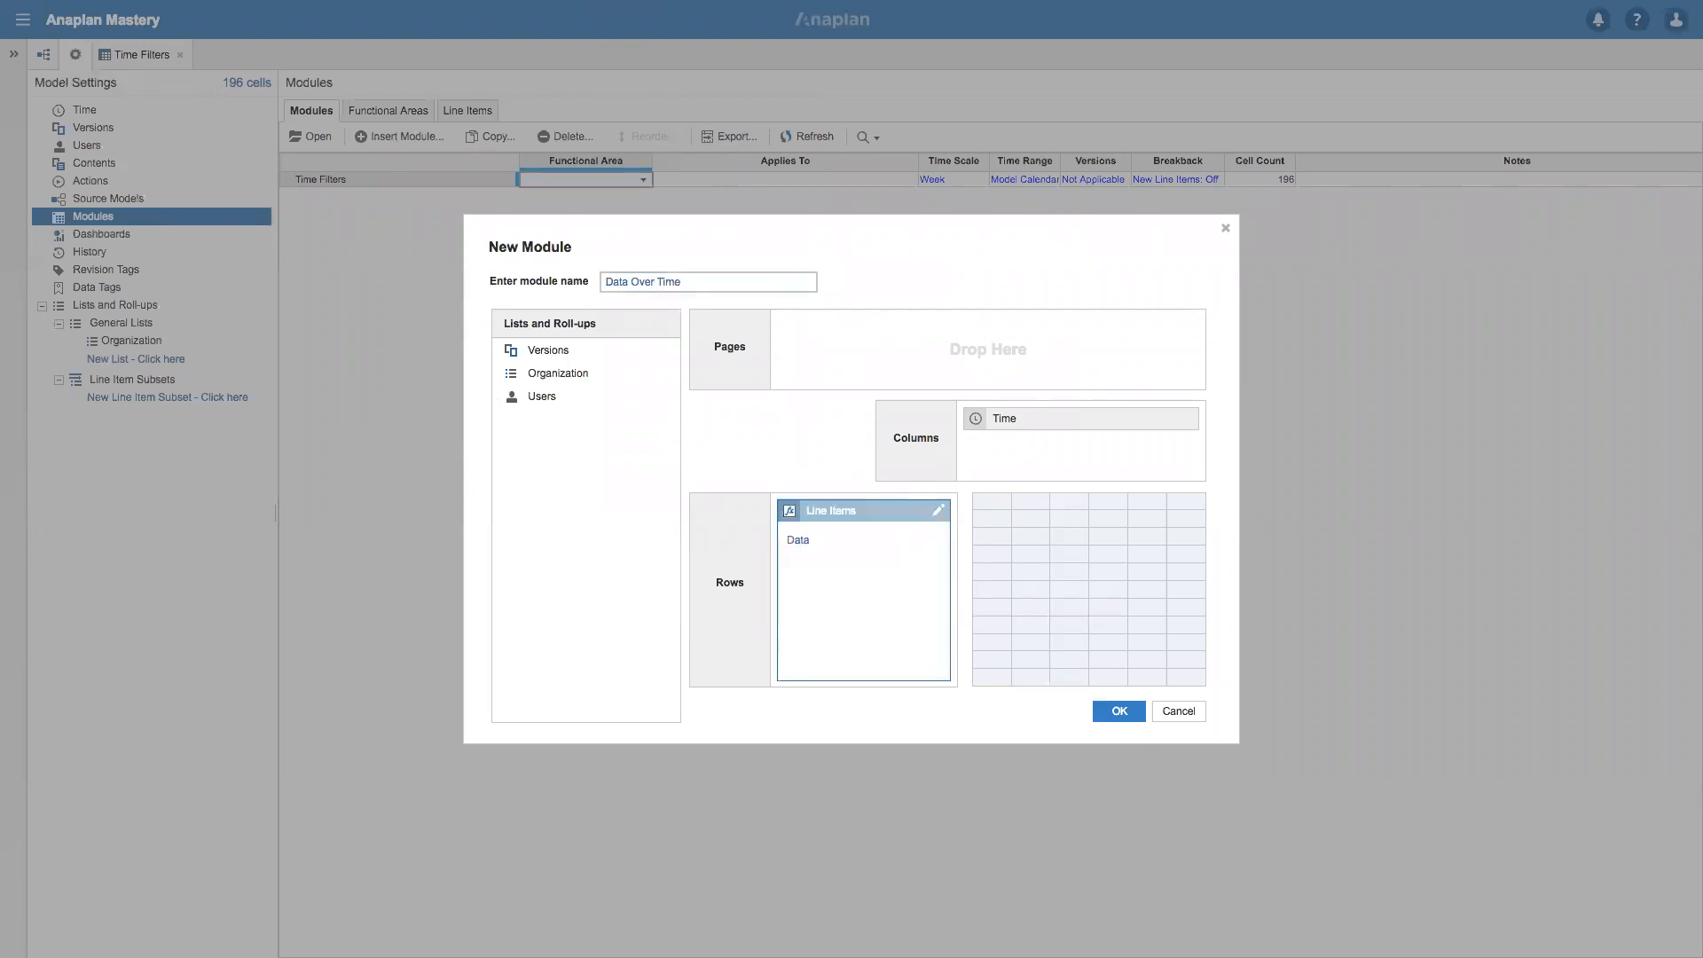
pyautogui.press('BackSpace')
pyautogui.press('BackSpace')
pyautogui.press('BackSpace')
pyautogui.write('Uni')
pyautogui.click(1116, 714)
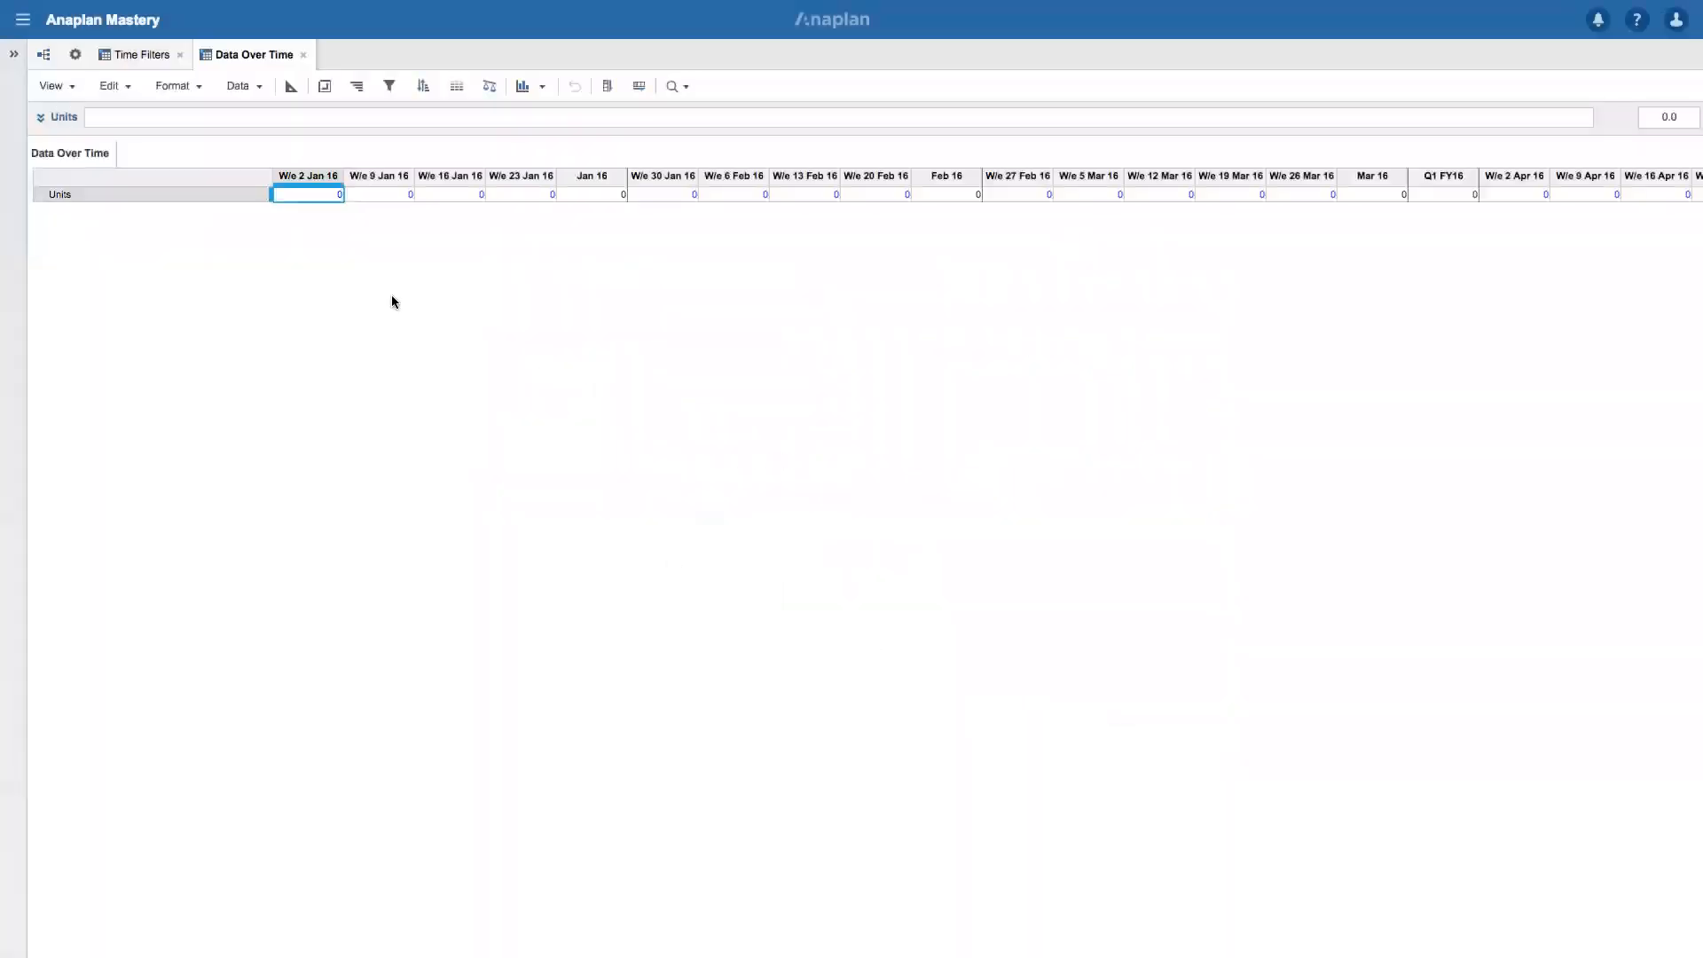
# Enter 100 for Units in the week ending 2 Jan 16 and copy the value across all following weeks.
pyautogui.click(221, 190)
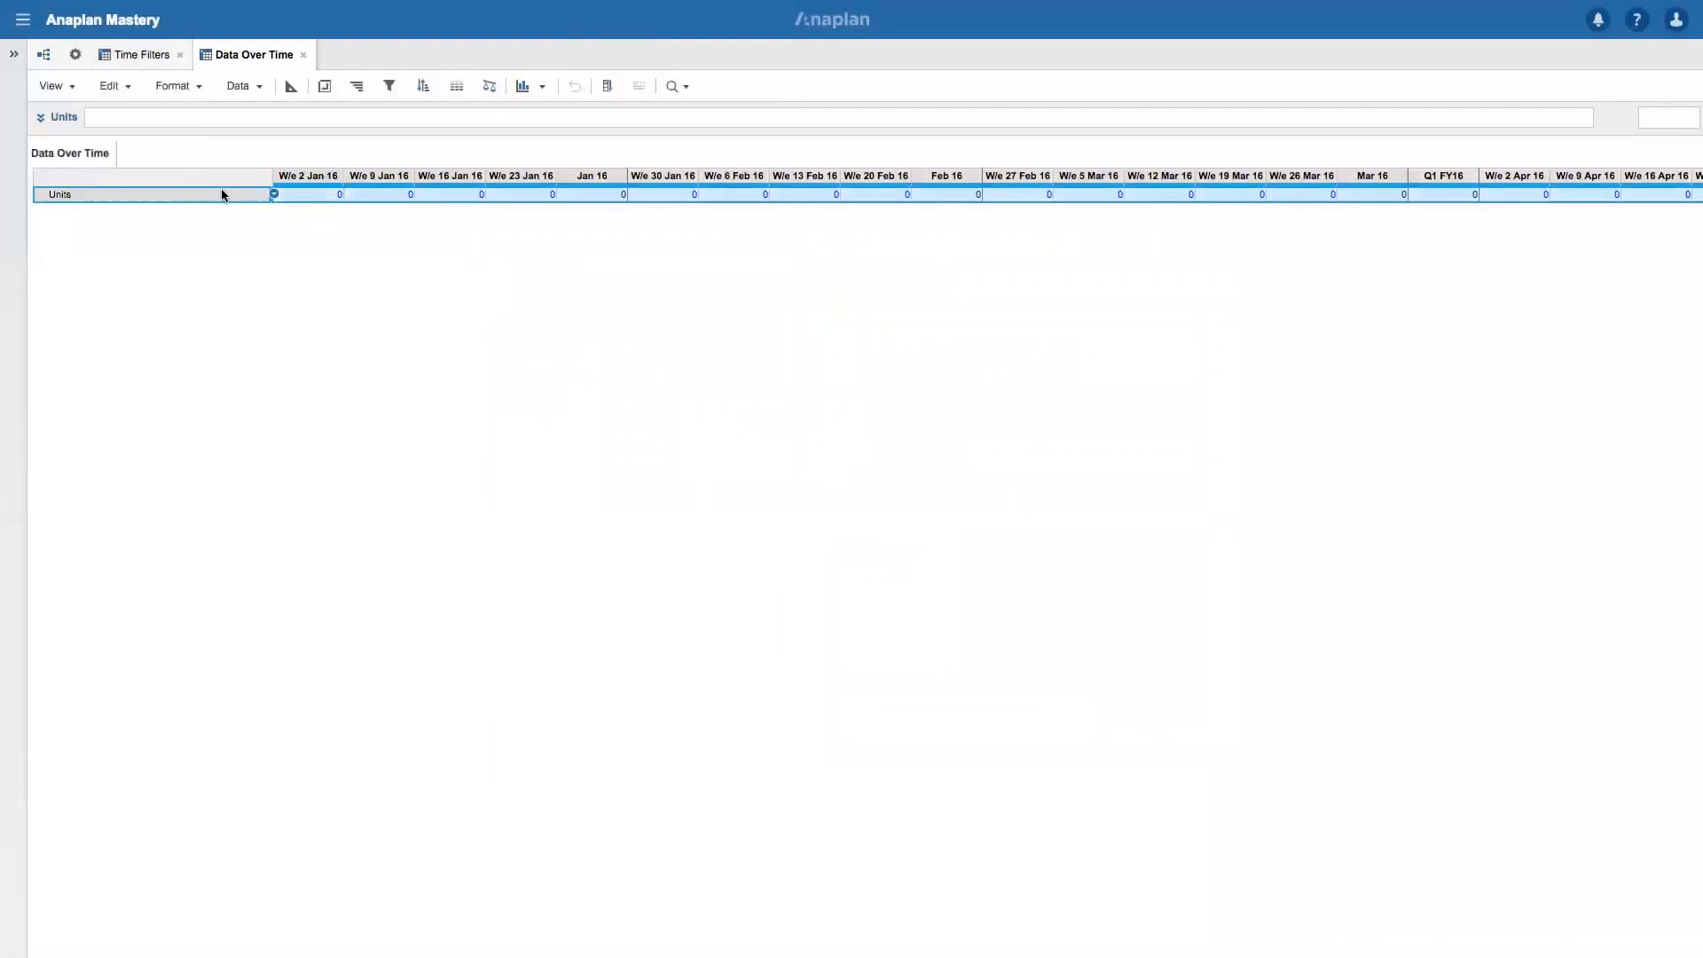
pyautogui.moveTo(318, 193); pyautogui.dragTo(1377, 195)
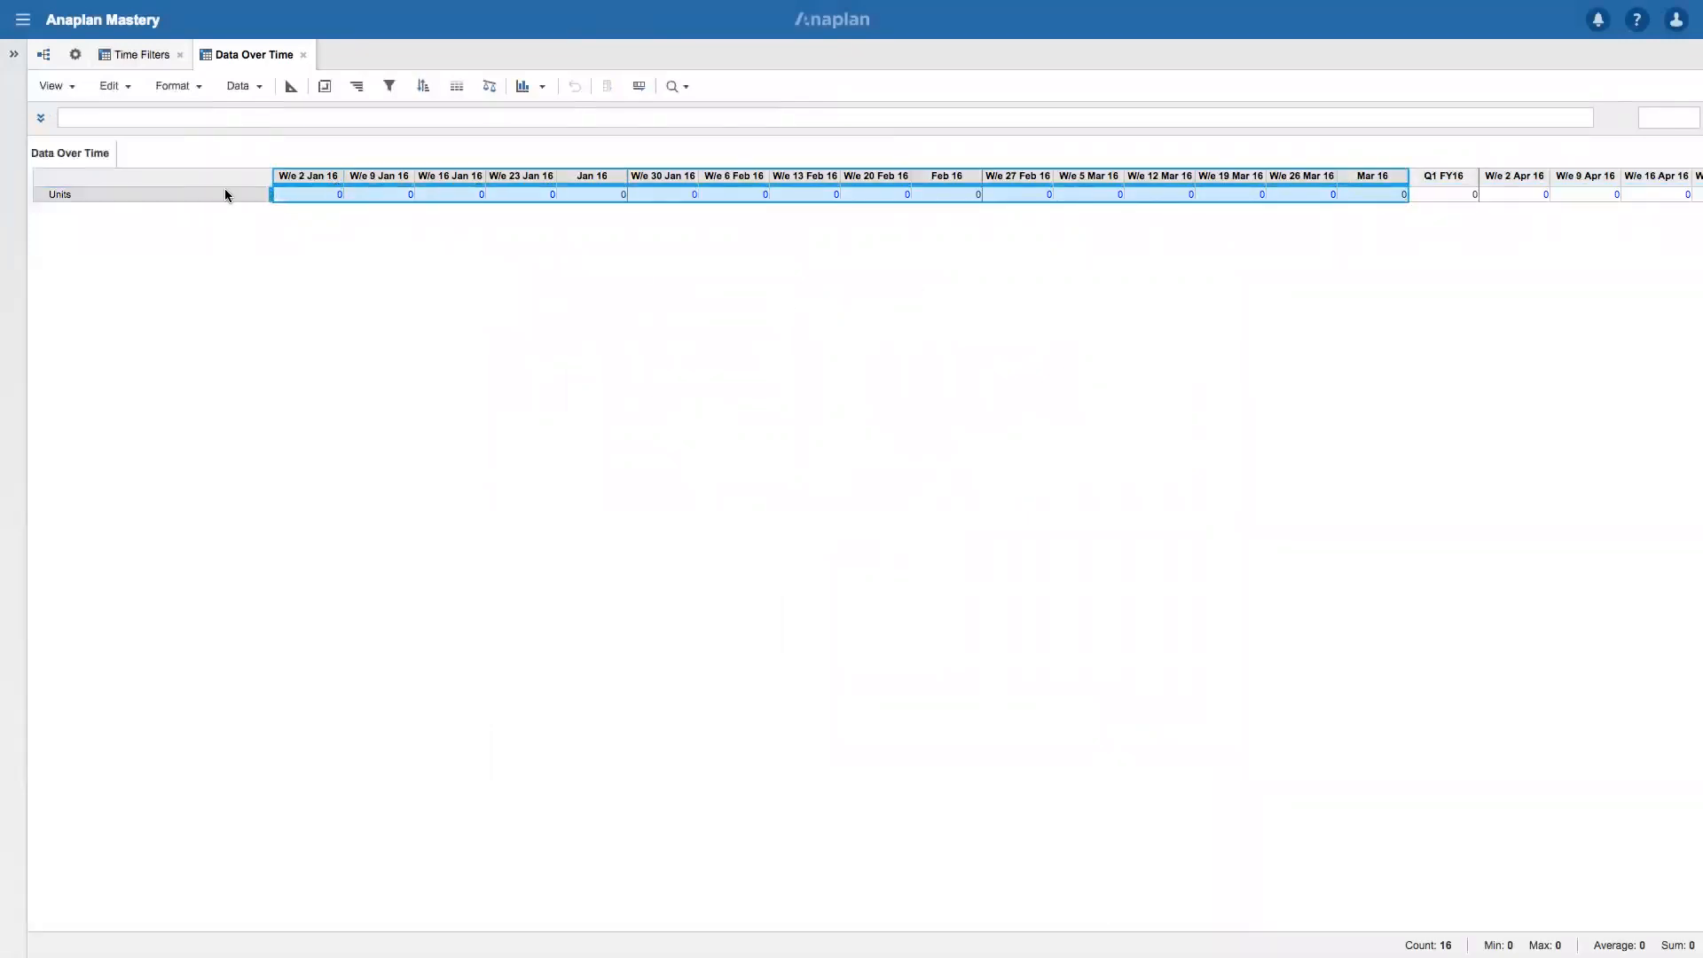
pyautogui.click(306, 180)
pyautogui.moveTo(306, 180); pyautogui.dragTo(1054, 195)
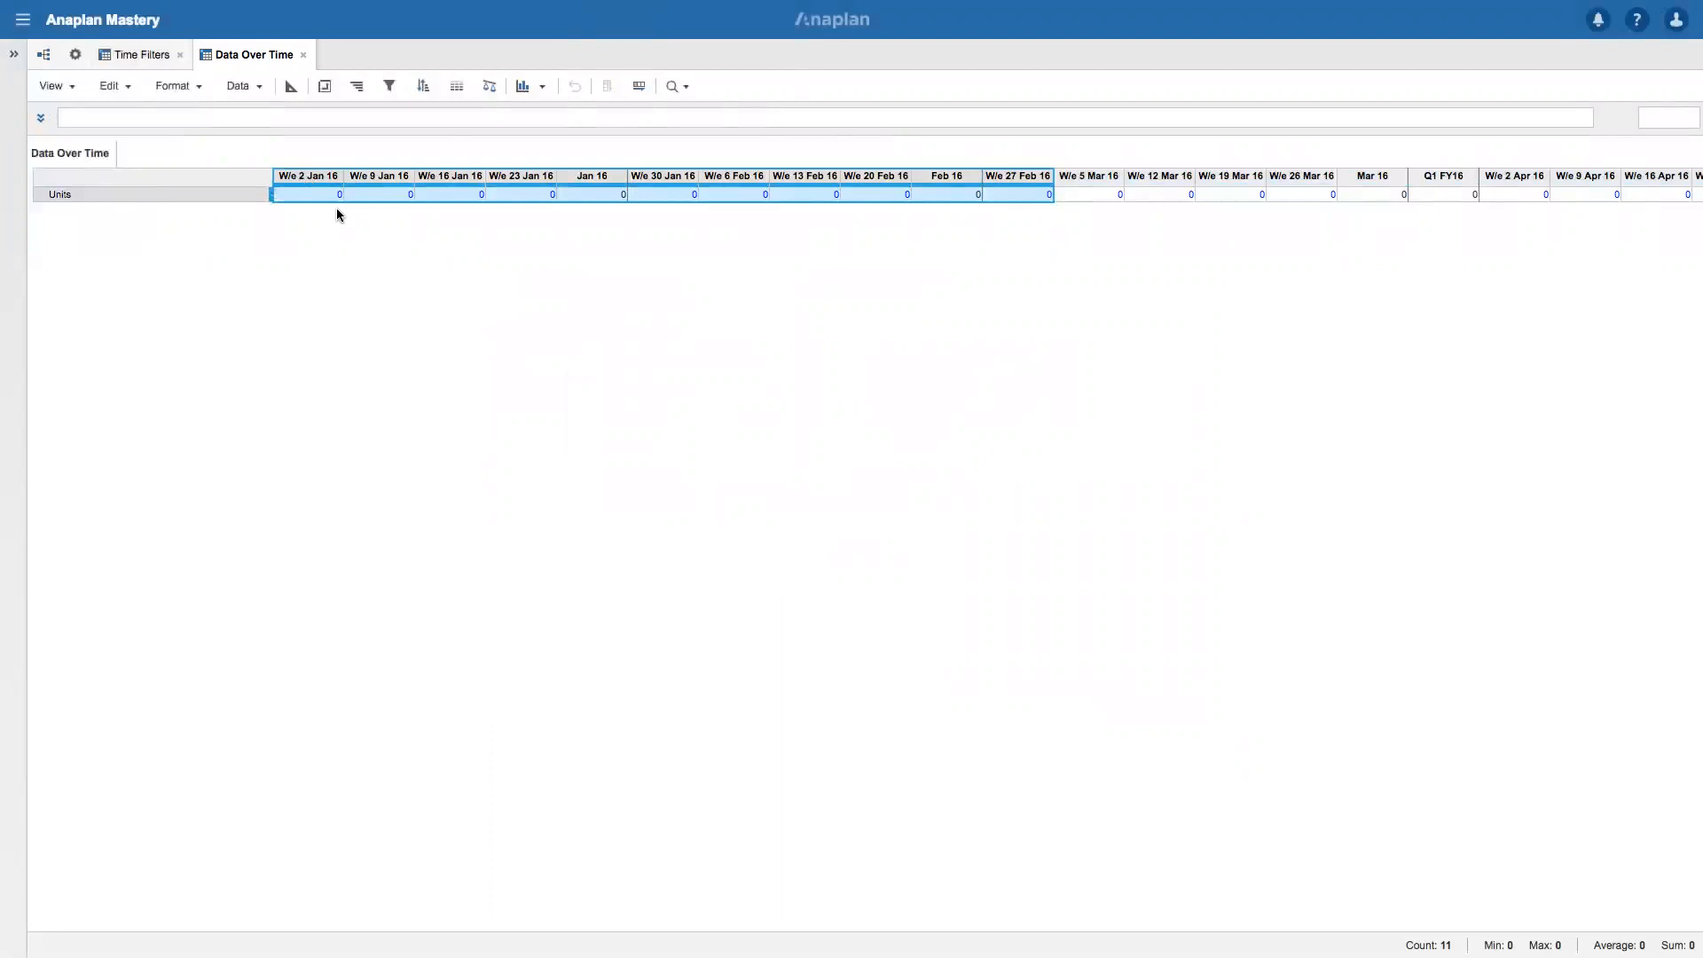
pyautogui.click(305, 195)
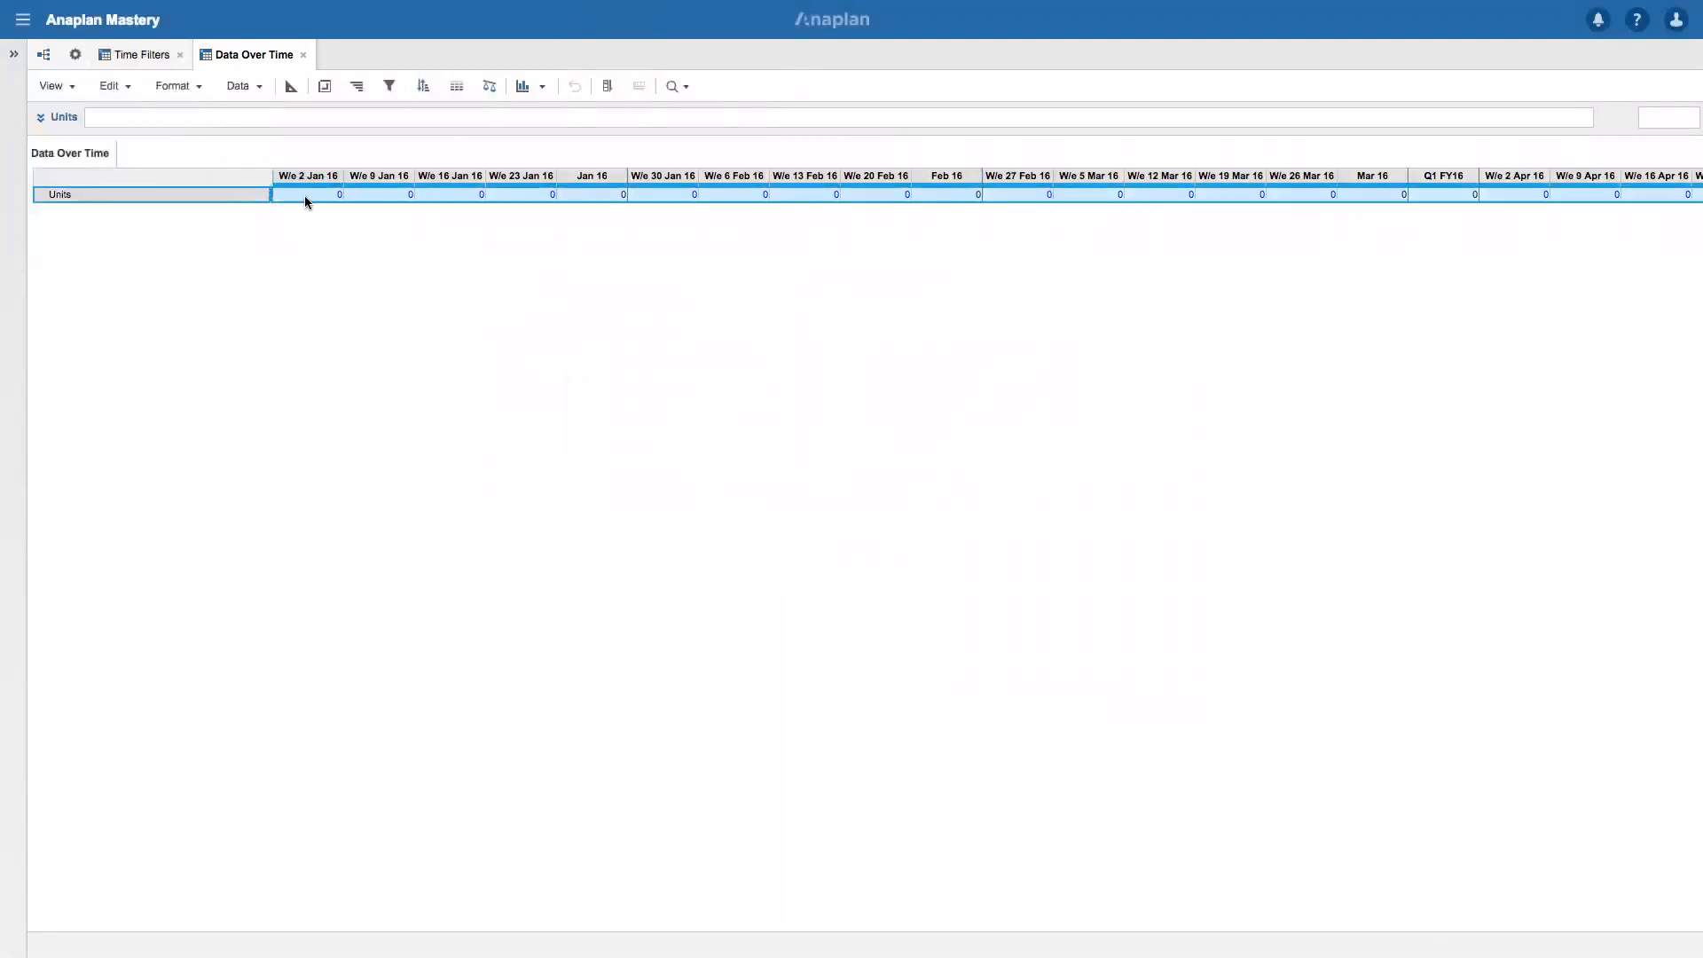
pyautogui.write('100')
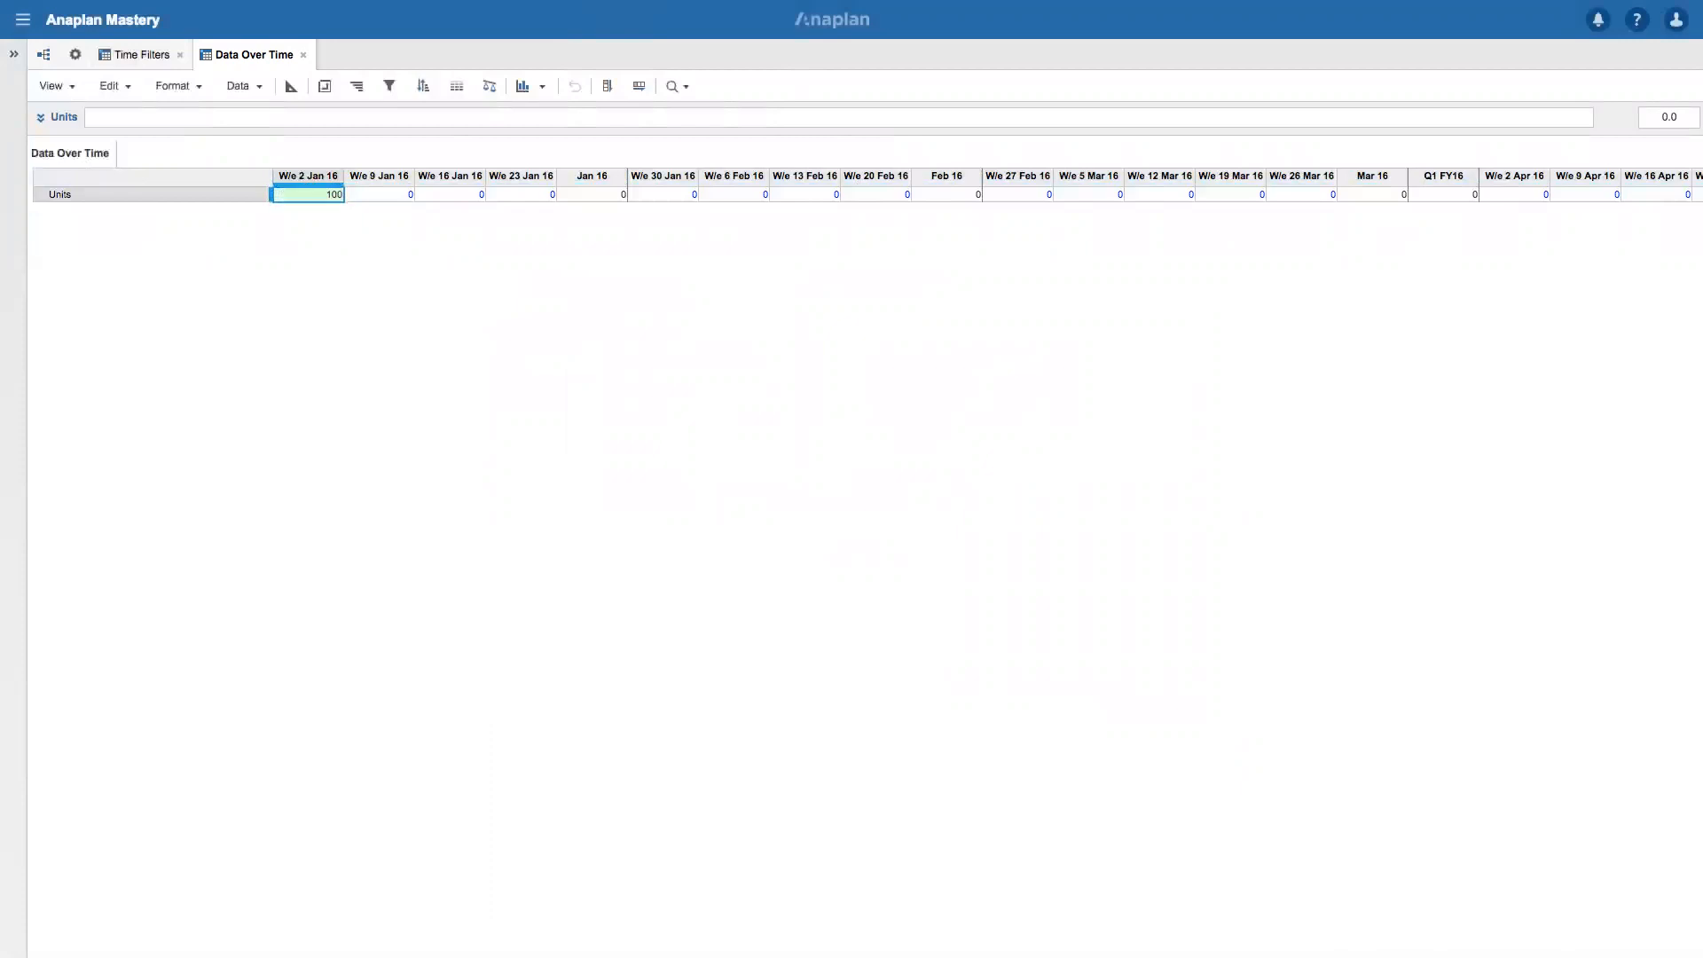
pyautogui.press('Return')
pyautogui.click(637, 89)
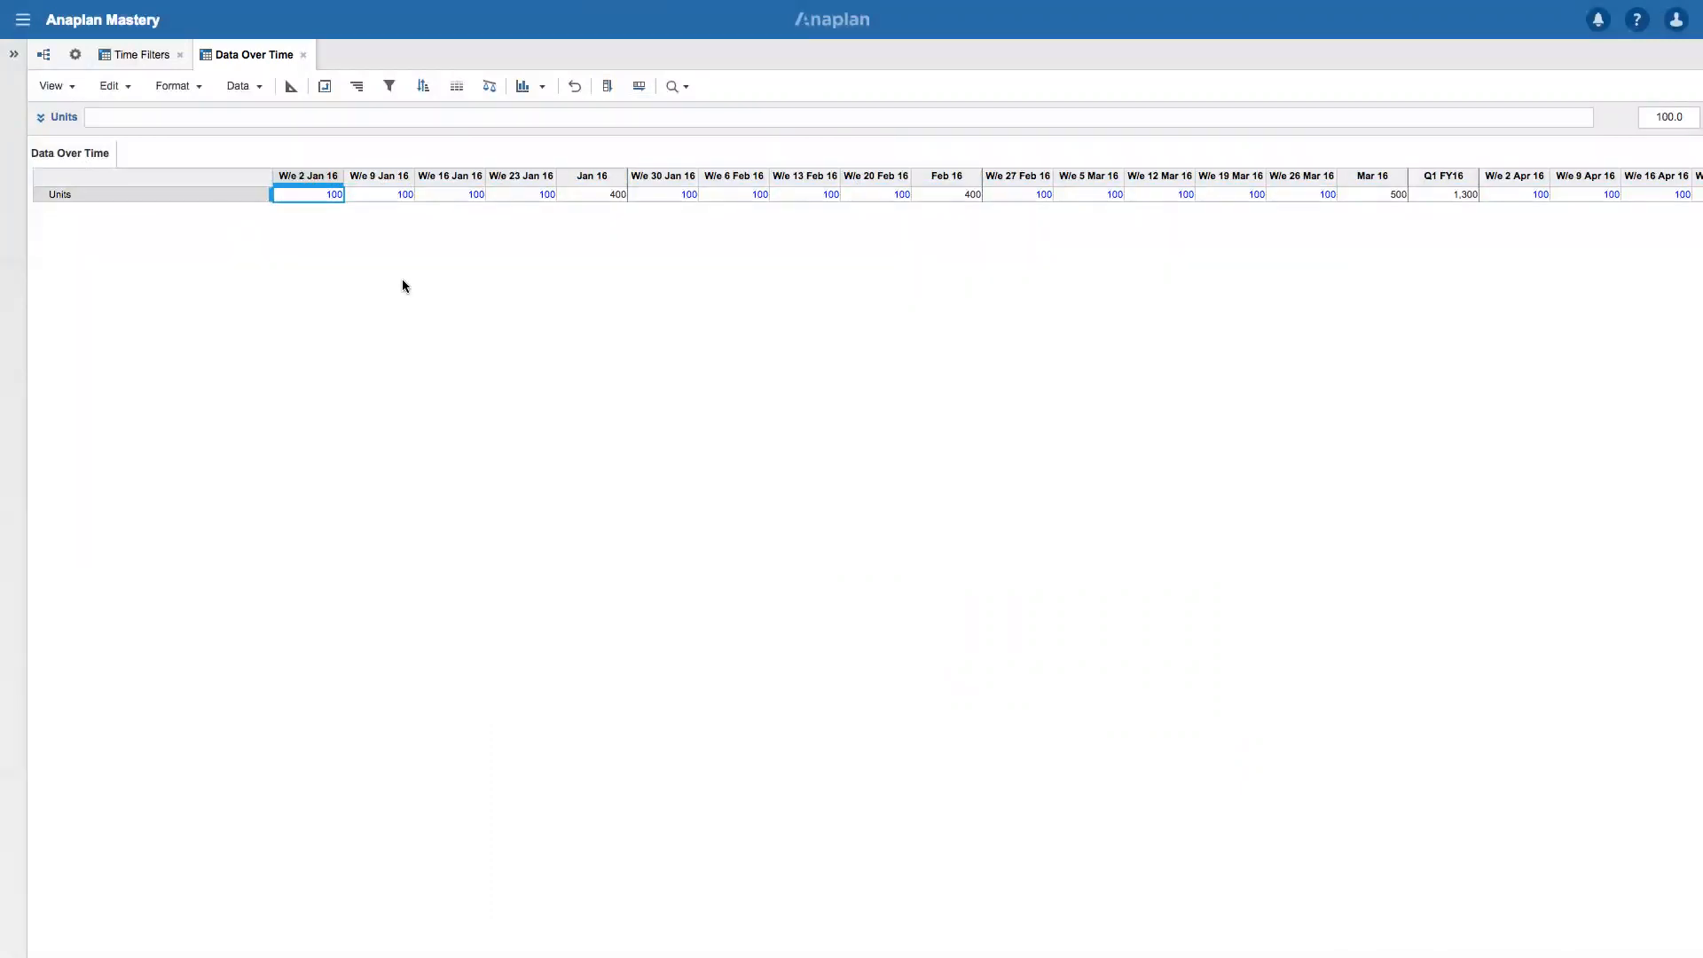
# Compare the weekly and monthly Units columns in Data Over Time with the checkboxes in the Time Filters module.
pyautogui.click(519, 177)
pyautogui.moveTo(406, 182); pyautogui.dragTo(323, 197)
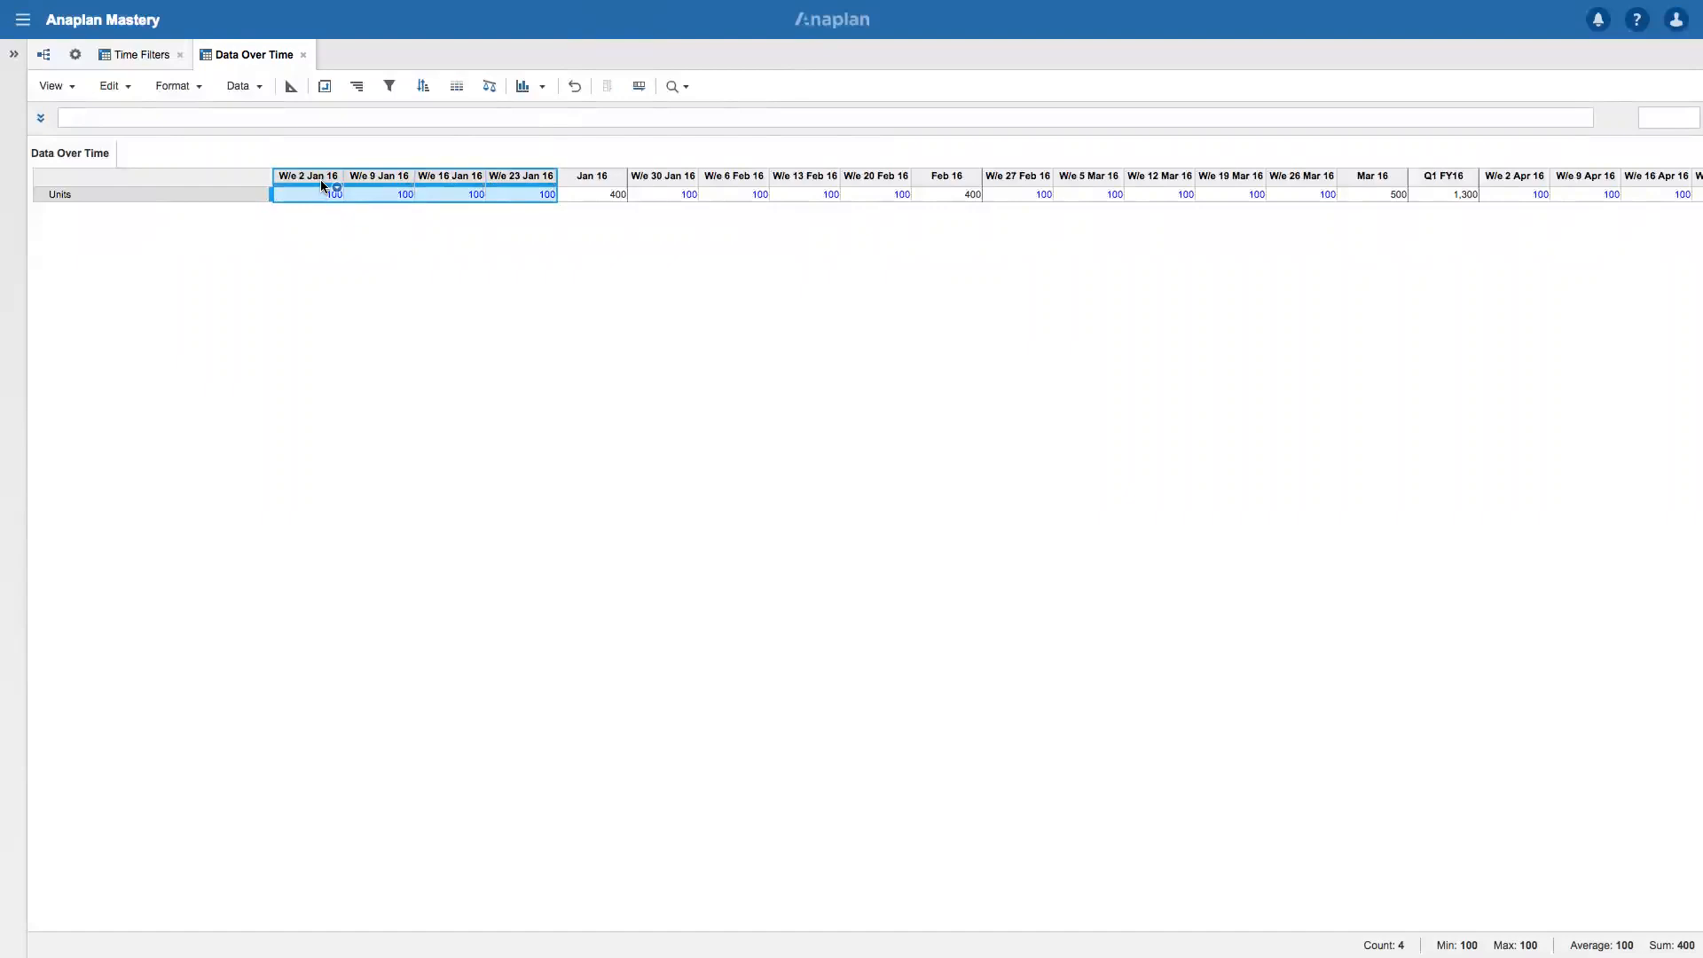
pyautogui.click(599, 180)
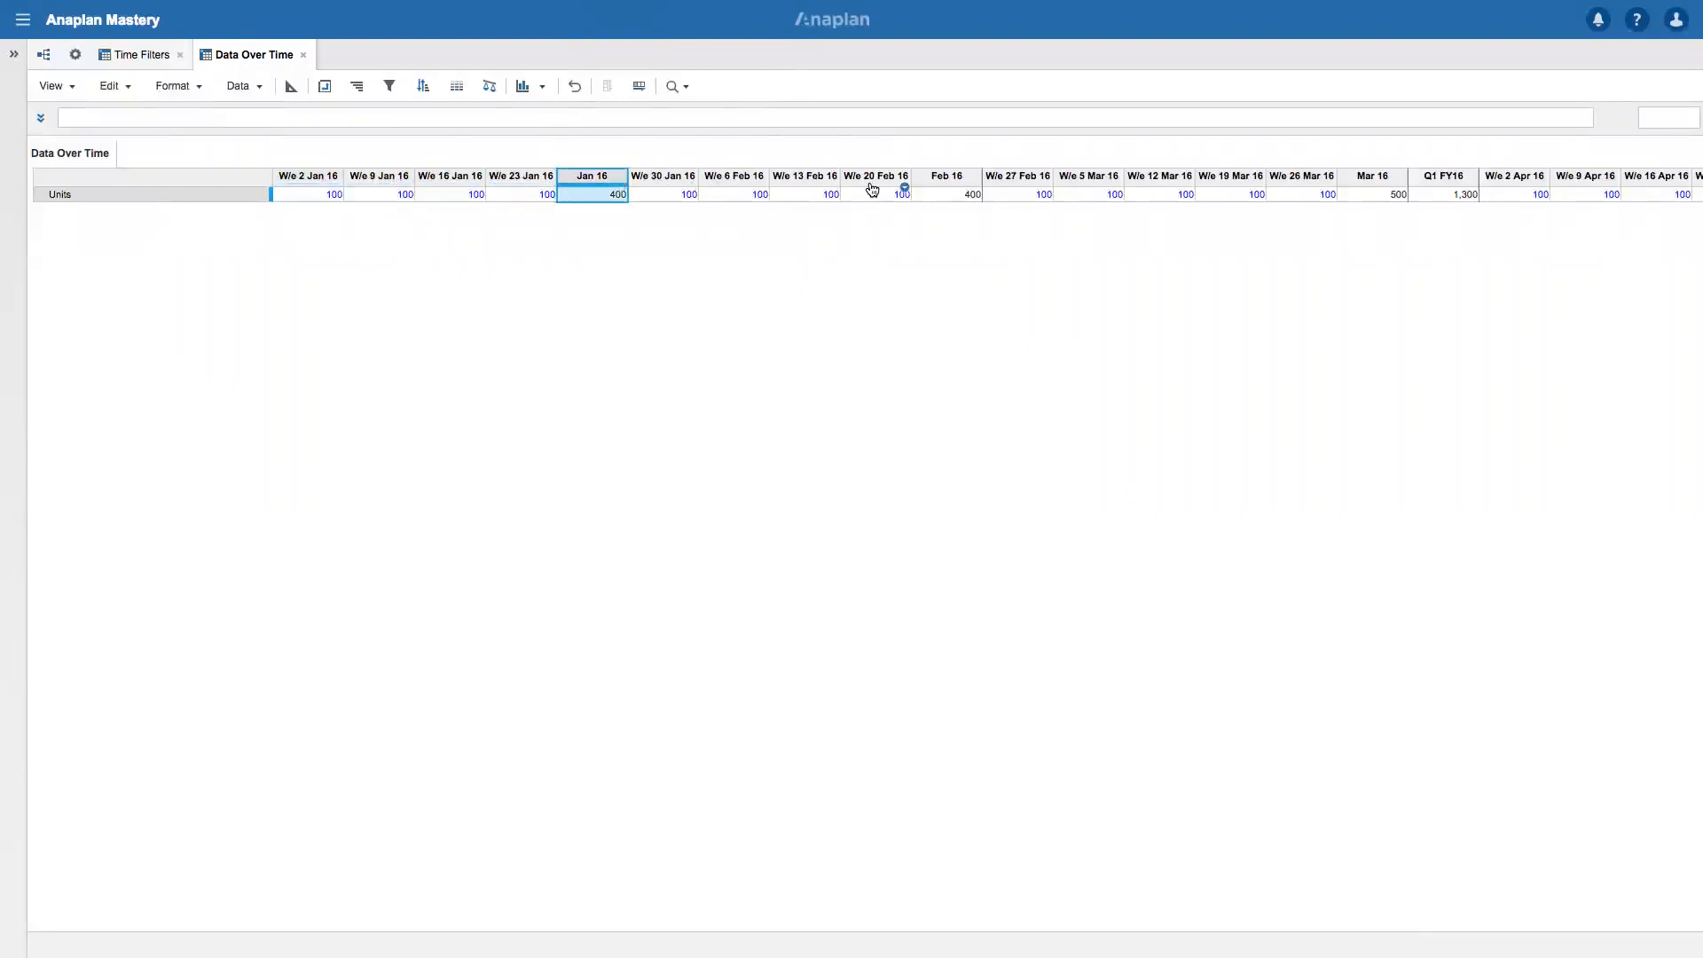
pyautogui.click(947, 177)
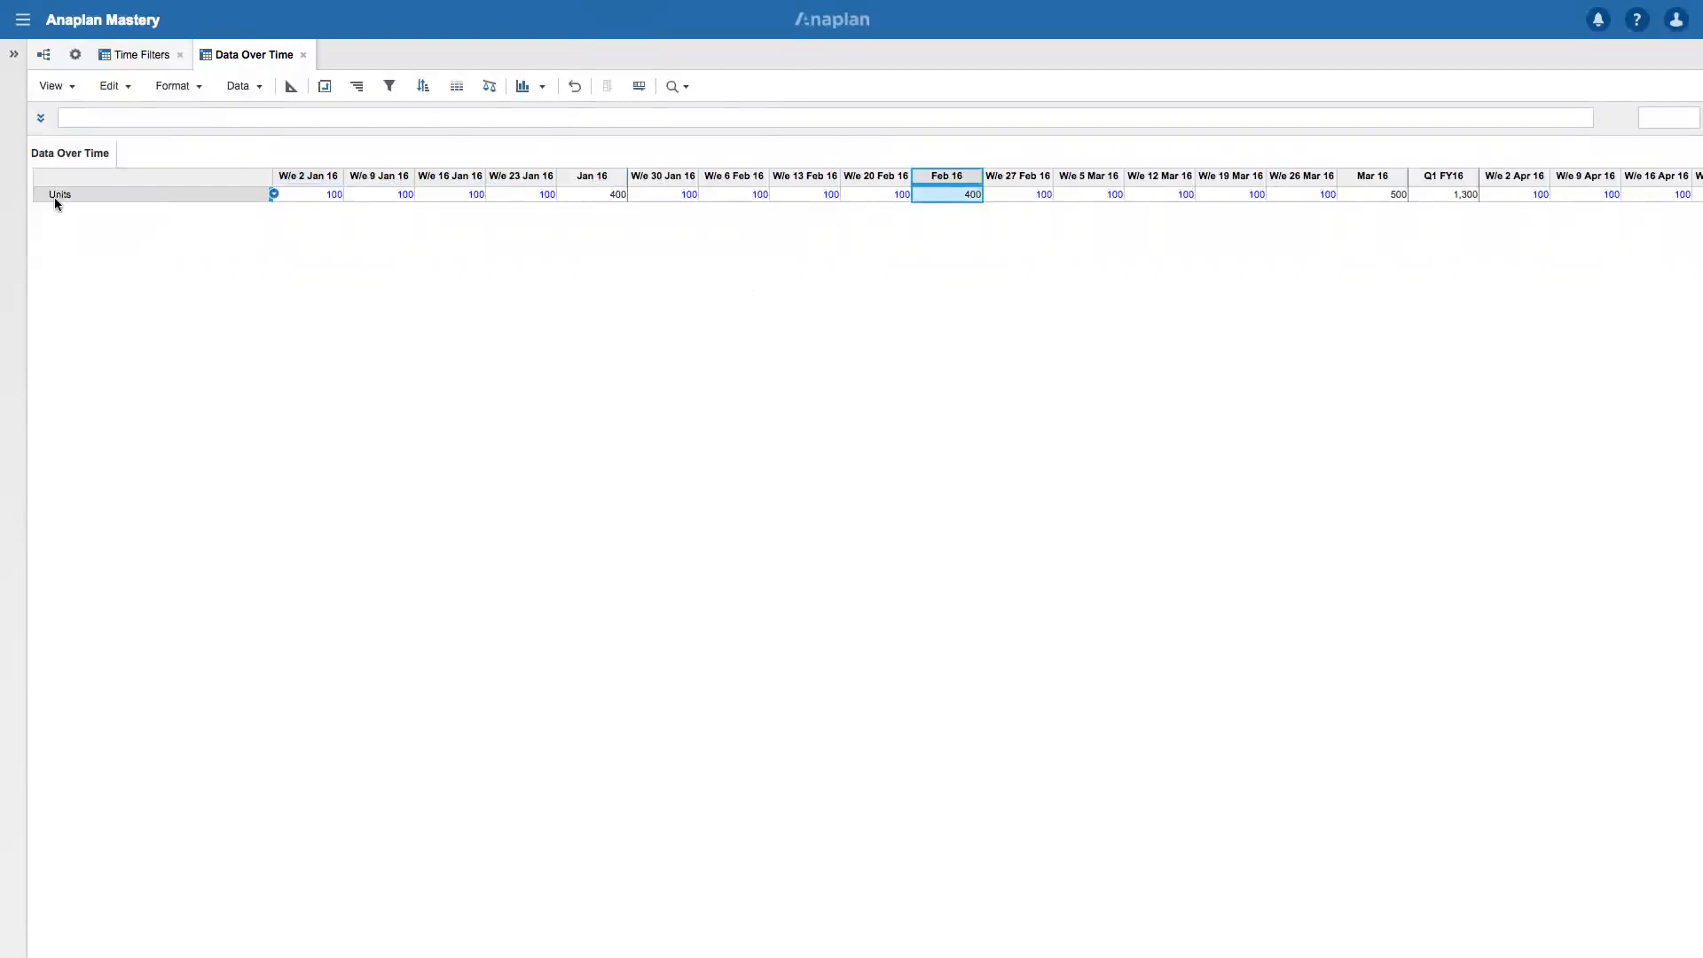
pyautogui.click(140, 56)
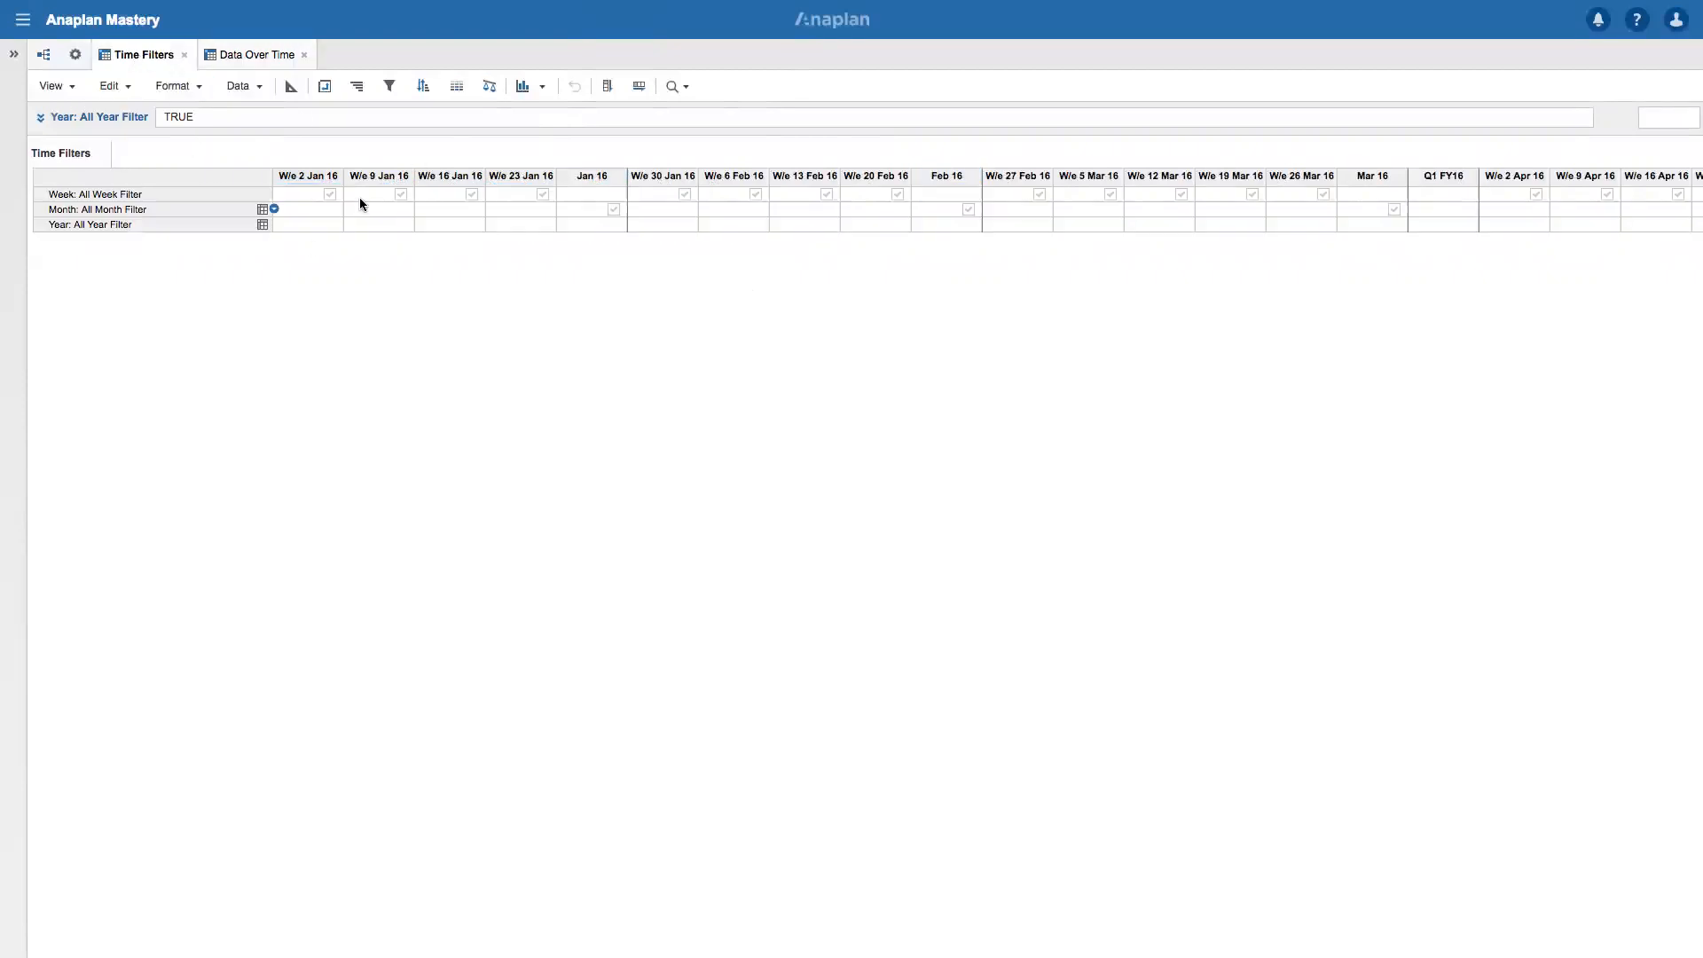
pyautogui.click(246, 55)
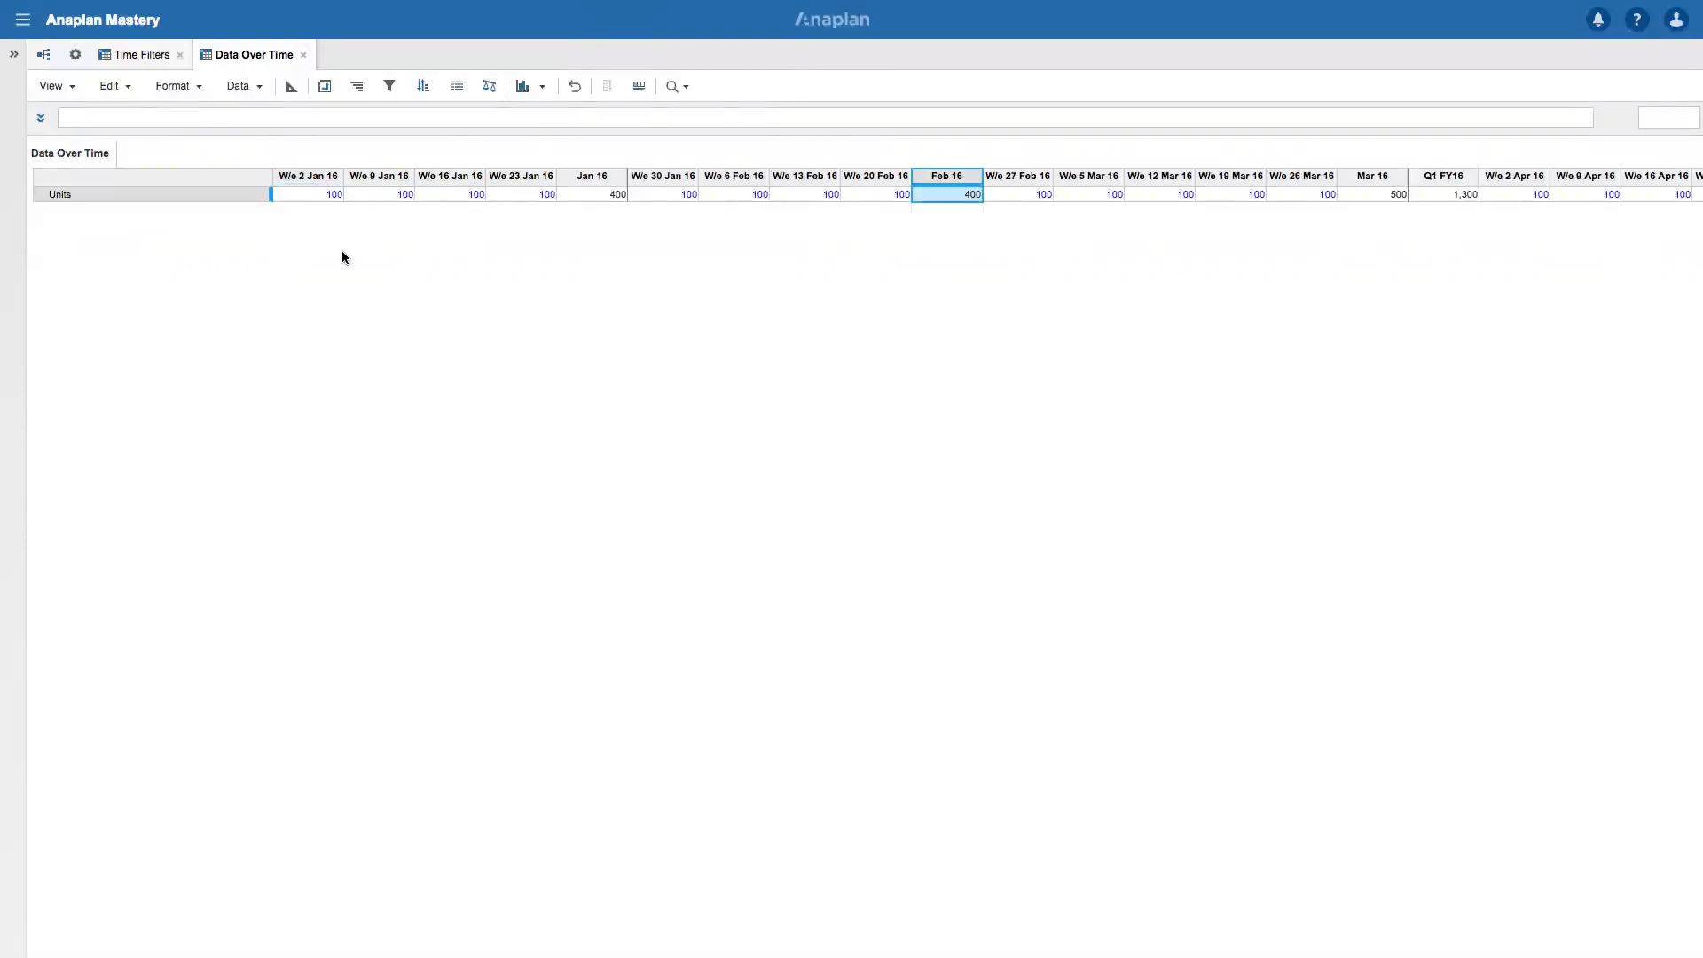
# Remove the default line items rule from the Data Over Time filter and add a rule on the time dimension.
pyautogui.click(389, 86)
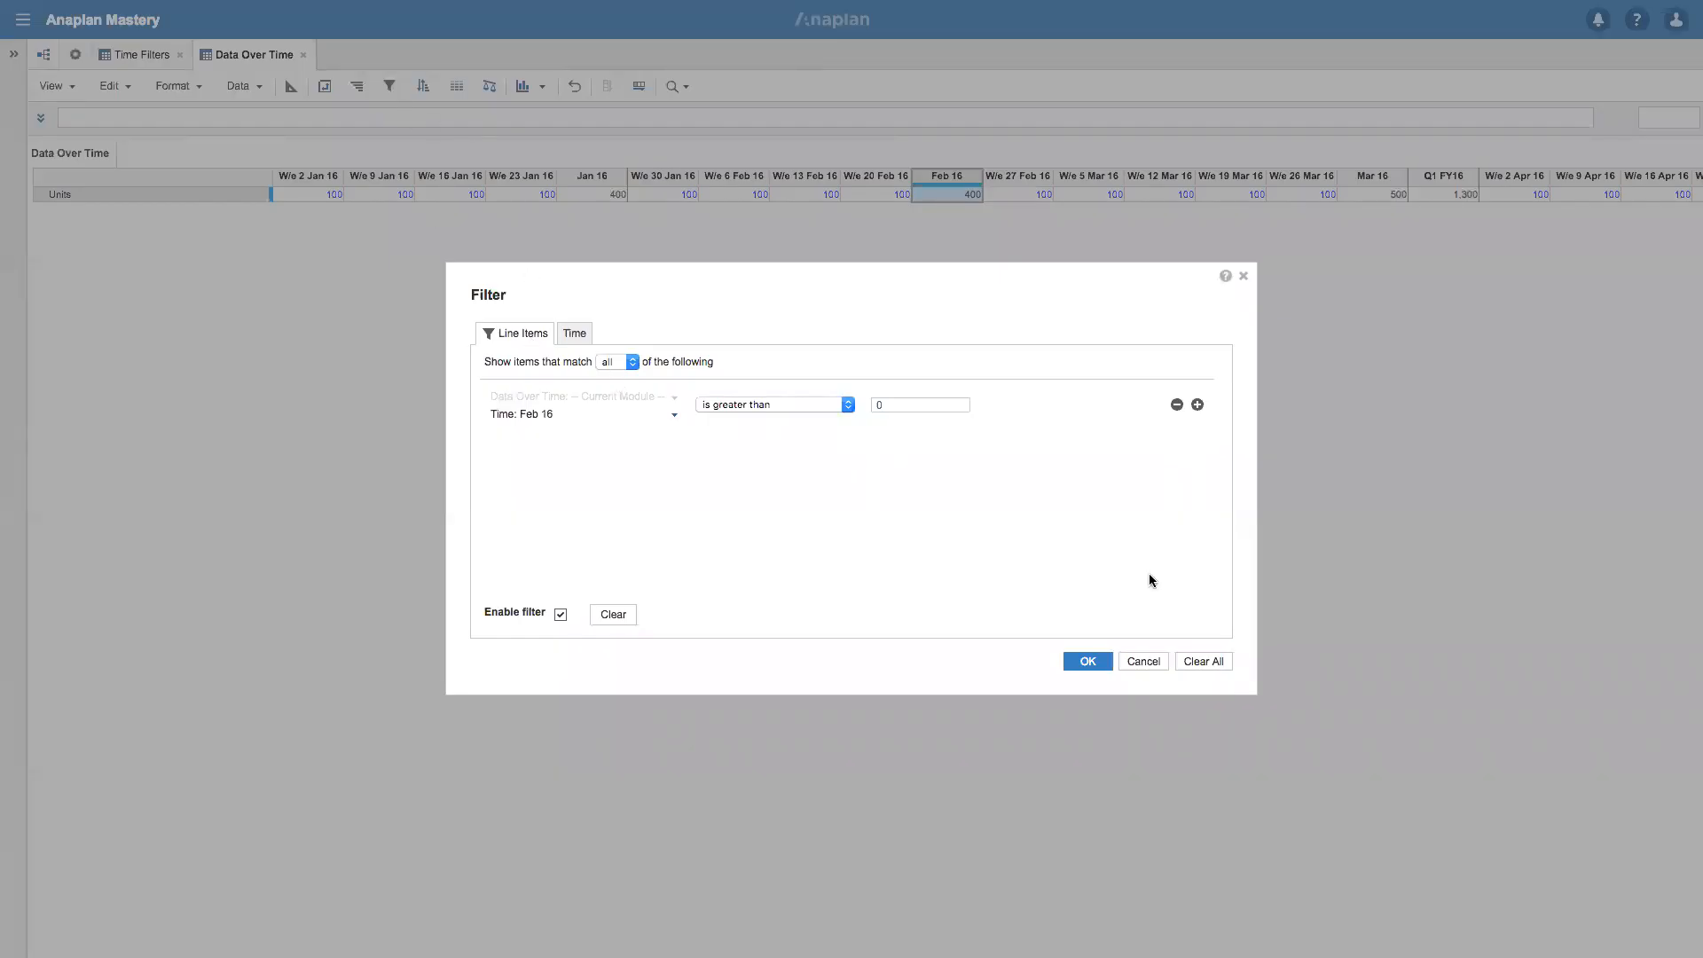
pyautogui.click(1143, 662)
pyautogui.click(389, 86)
pyautogui.click(1177, 405)
pyautogui.click(557, 333)
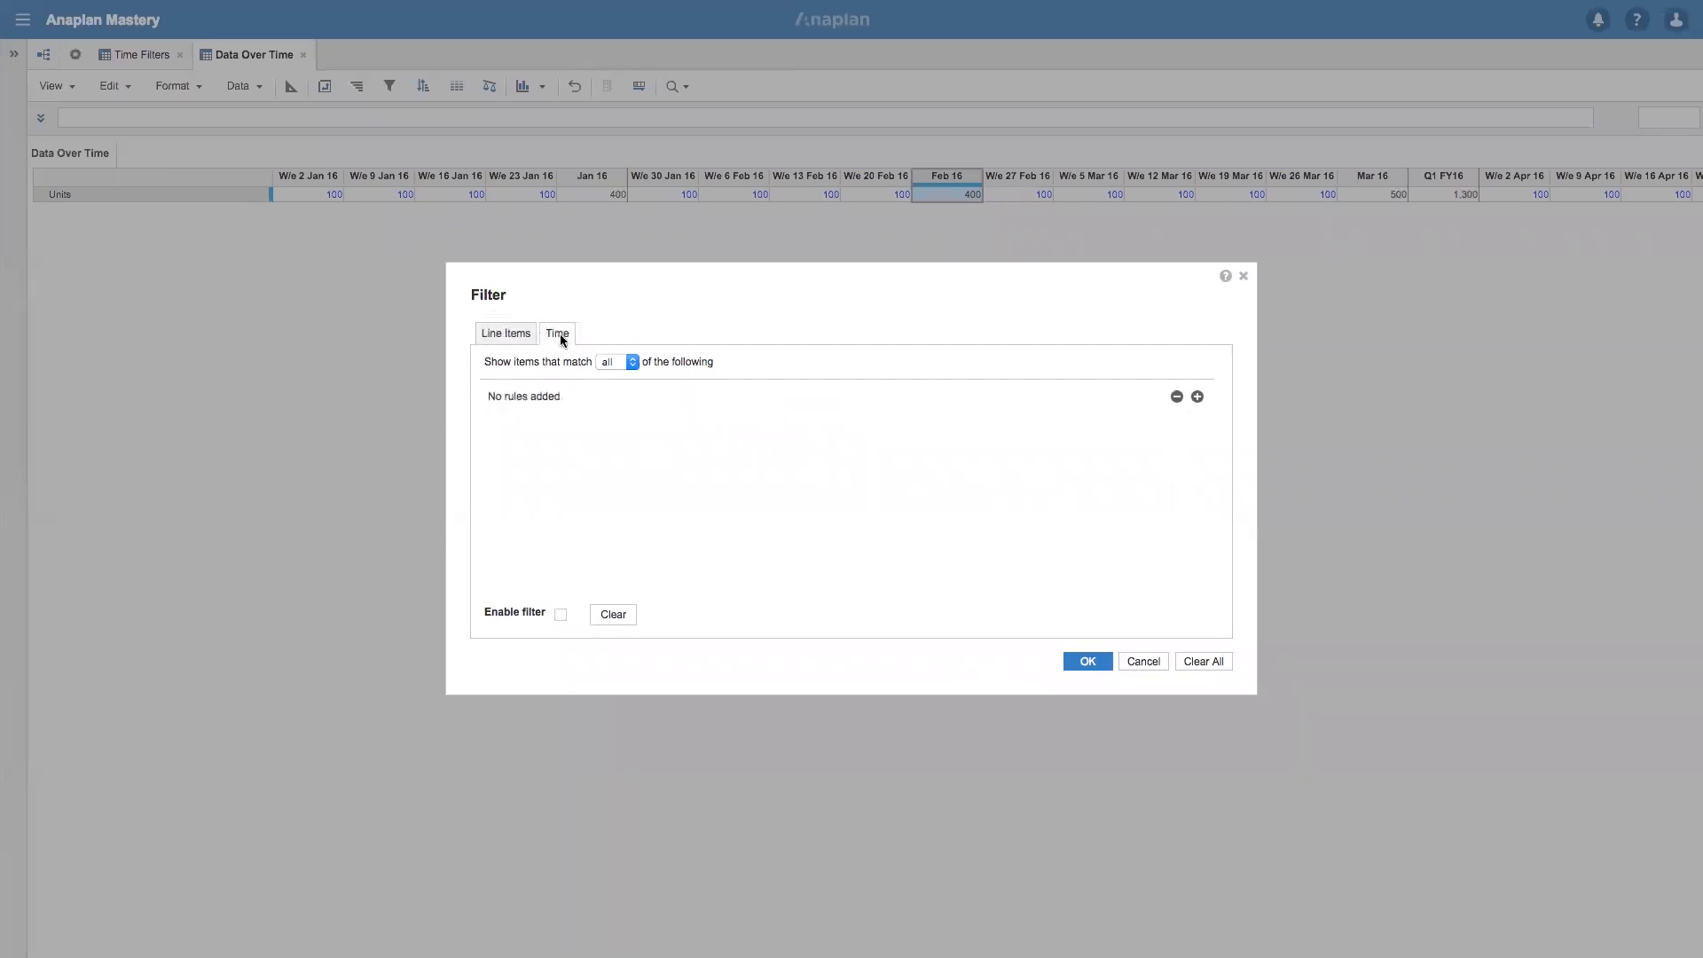
pyautogui.click(1197, 396)
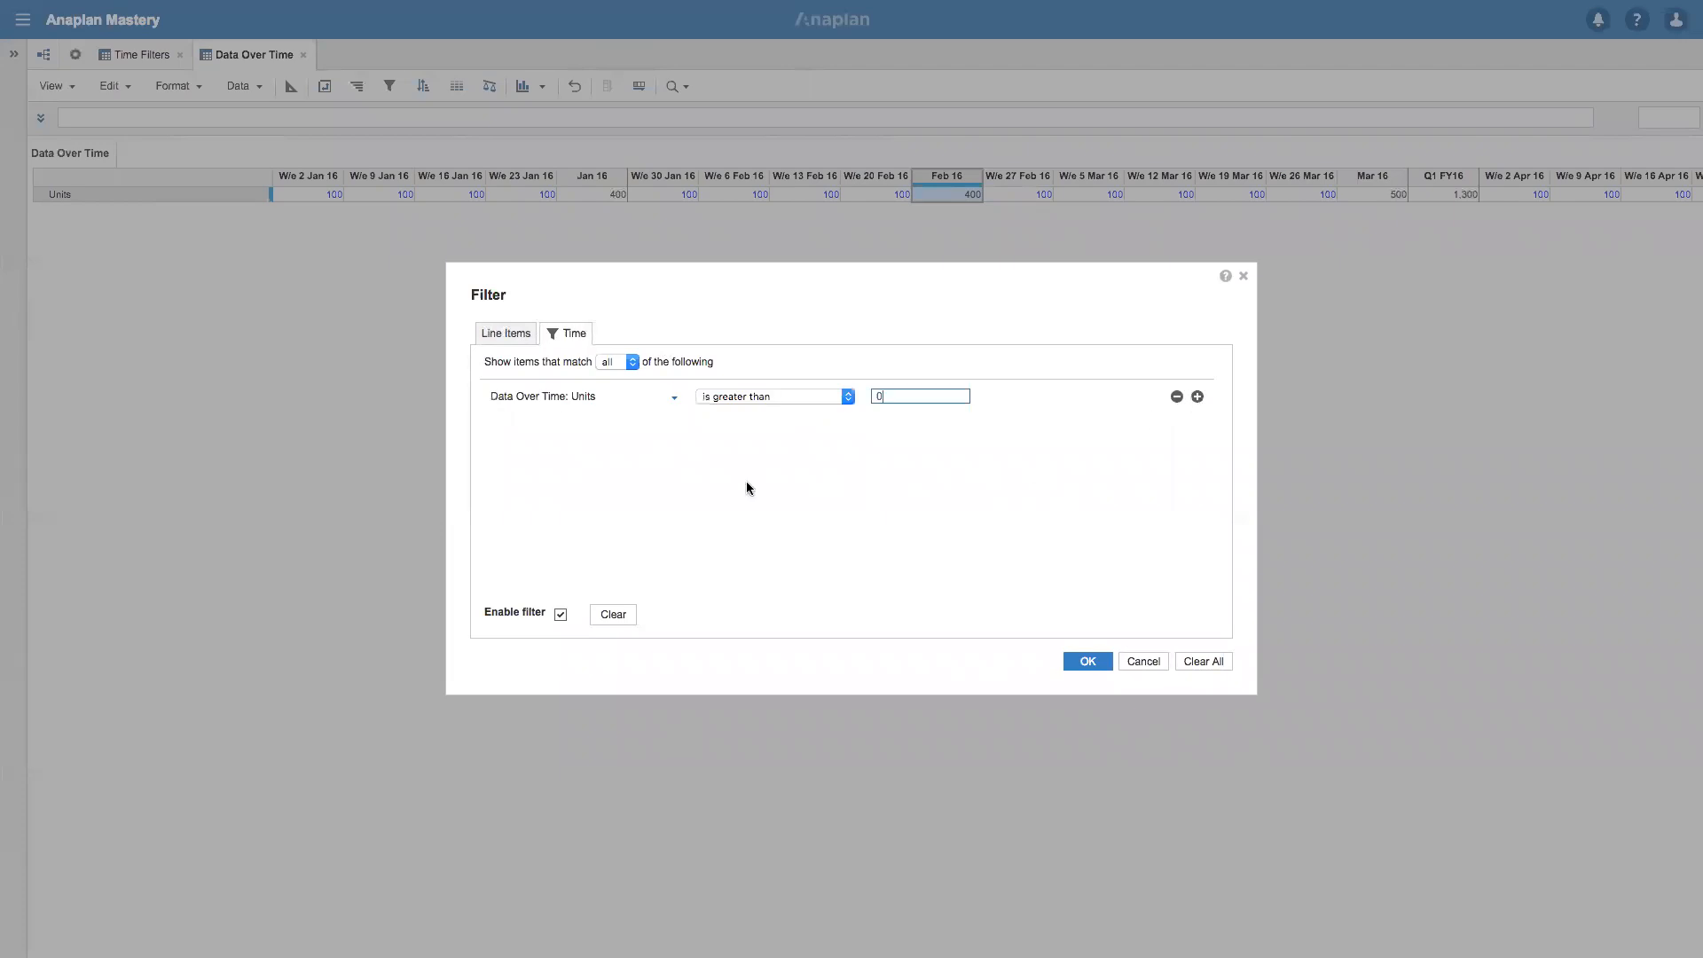
# Set the time rule to Time Filters: Week: All Week Filter is equal to true, and apply the filter.
pyautogui.click(674, 397)
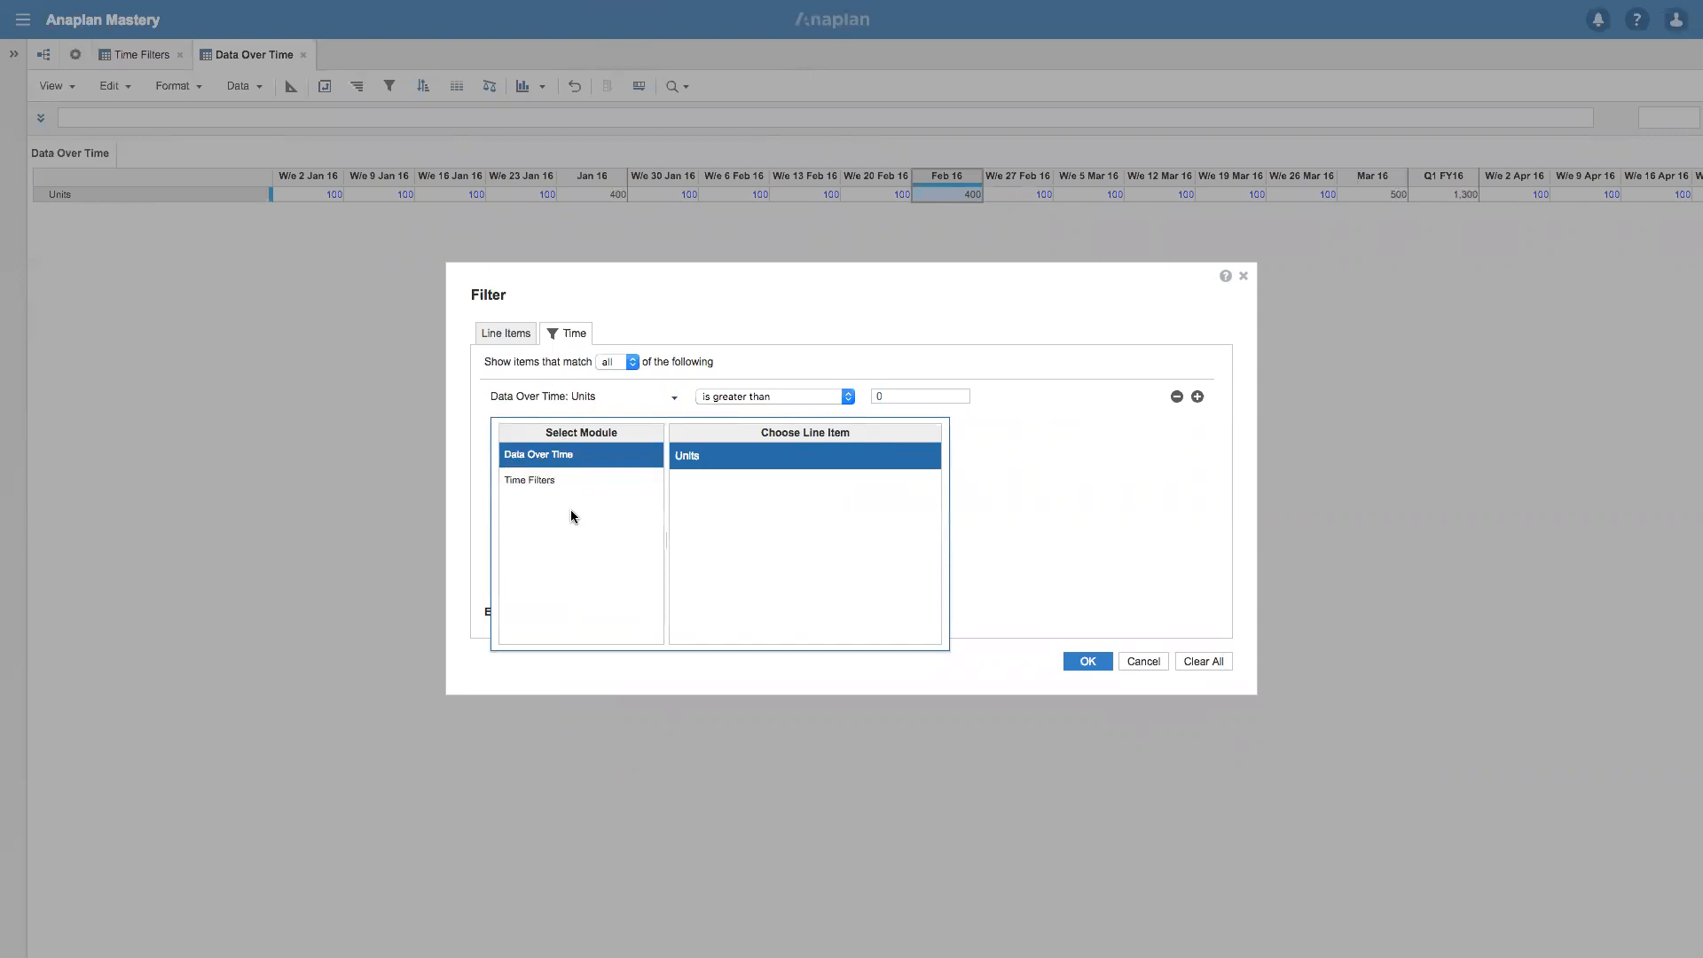
pyautogui.click(557, 485)
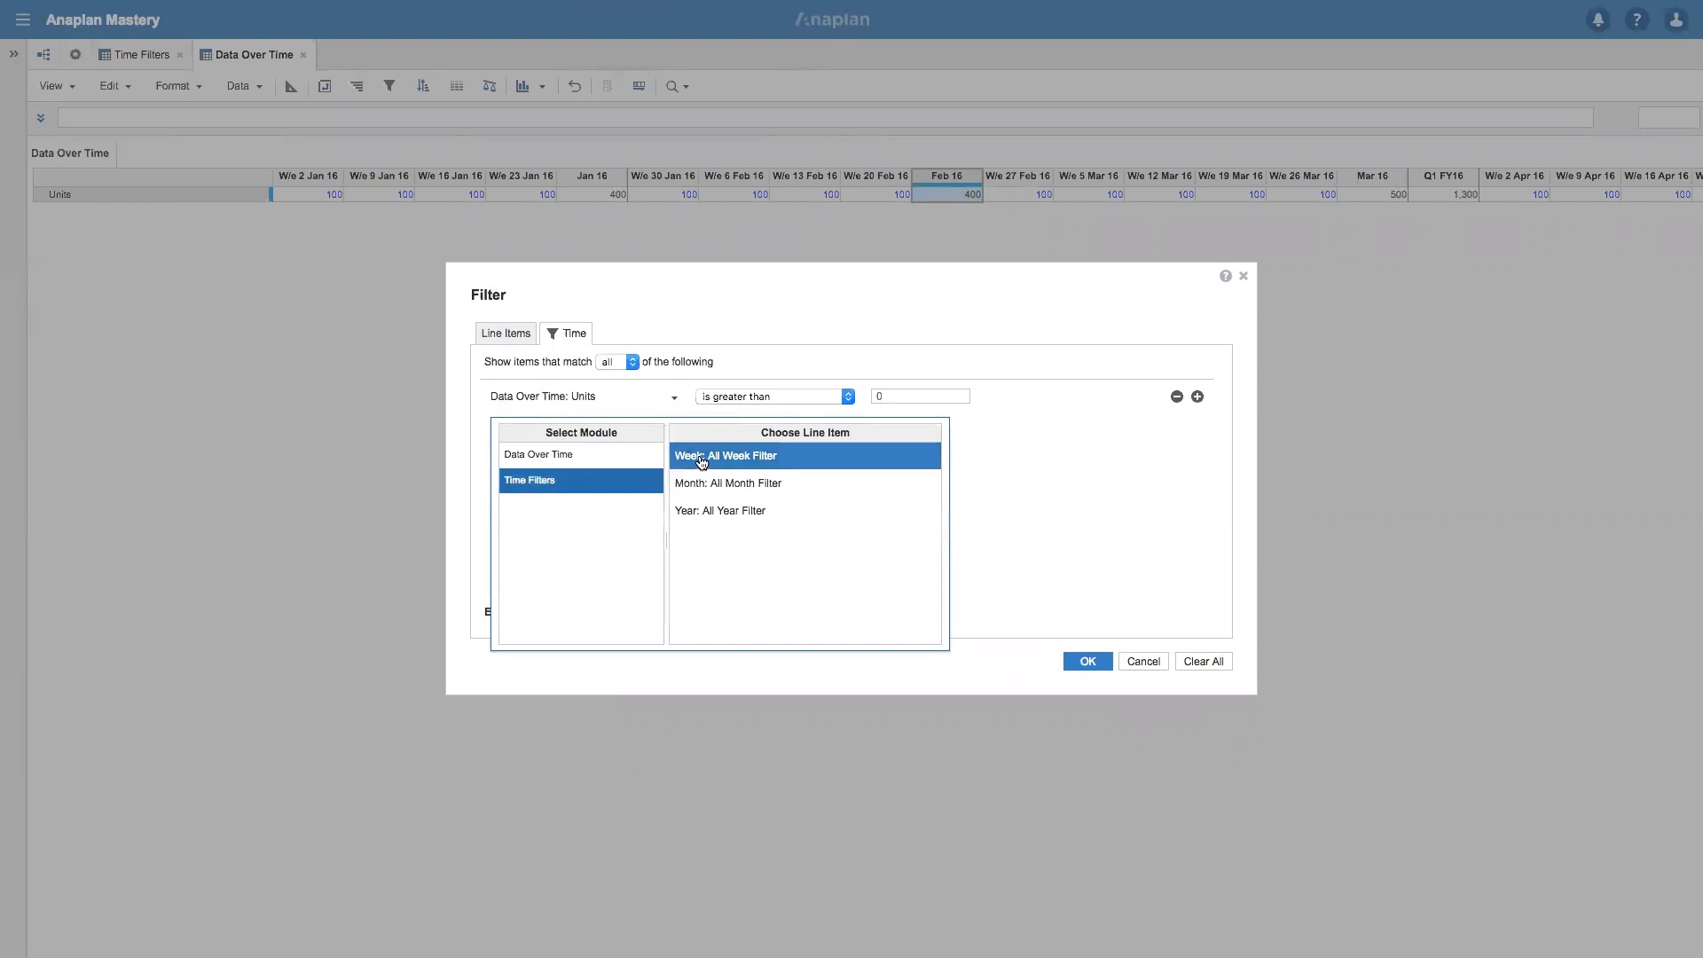
pyautogui.click(701, 458)
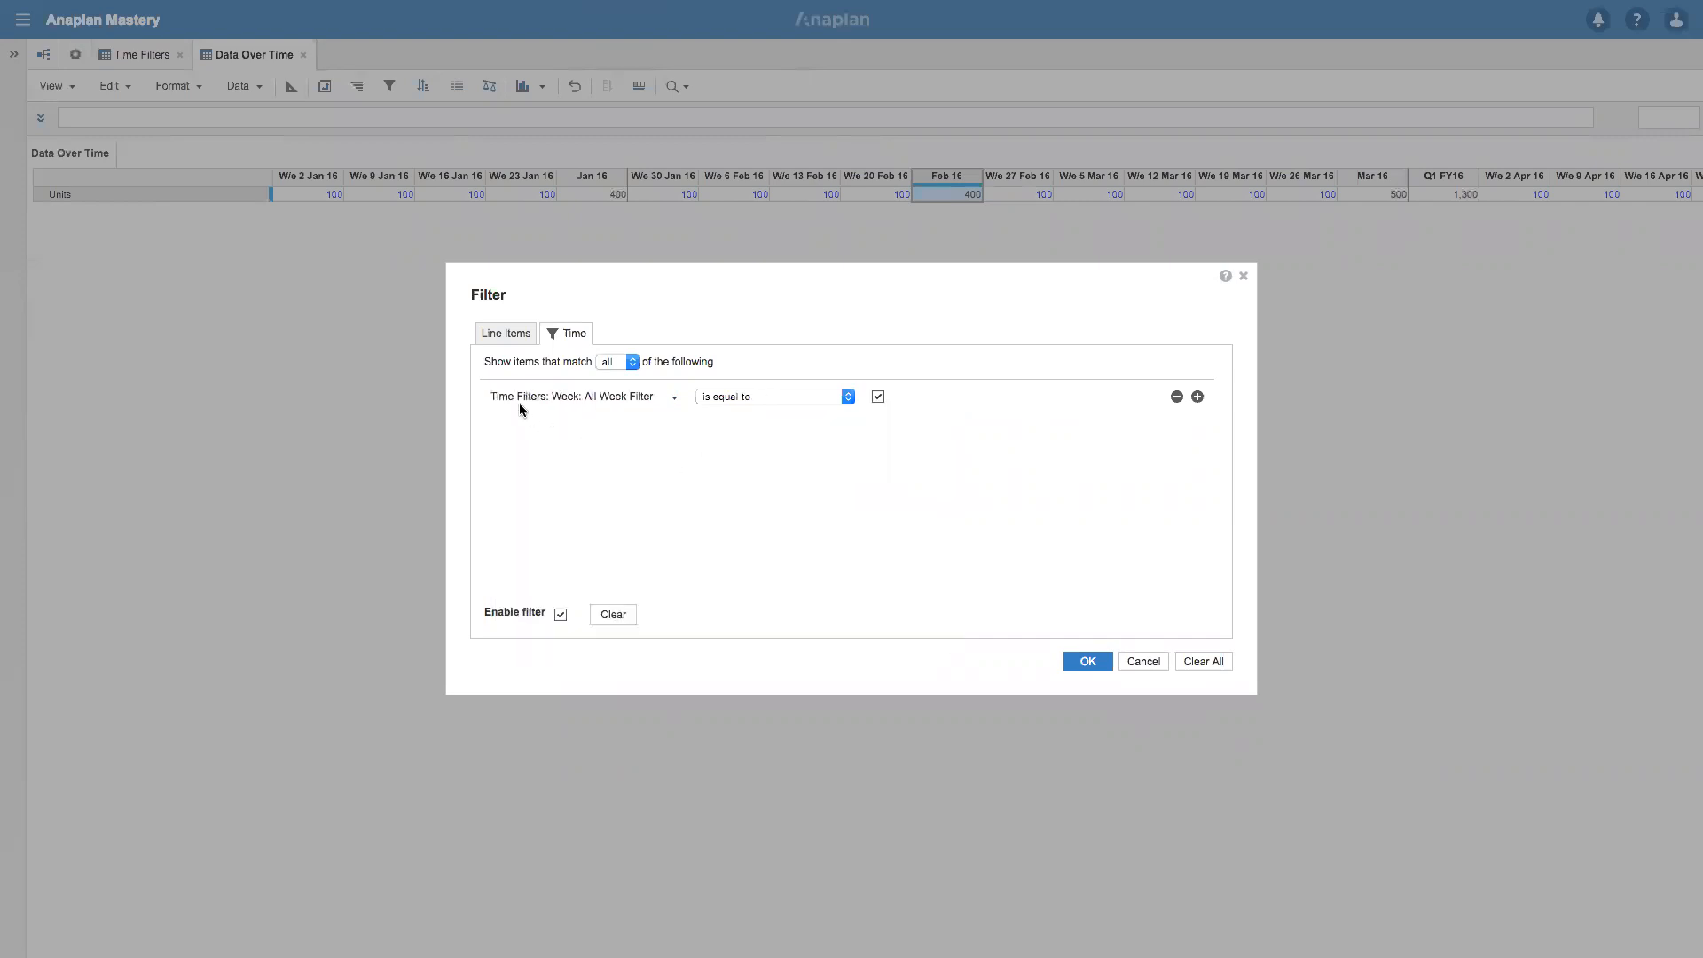
pyautogui.click(1088, 661)
pyautogui.click(181, 195)
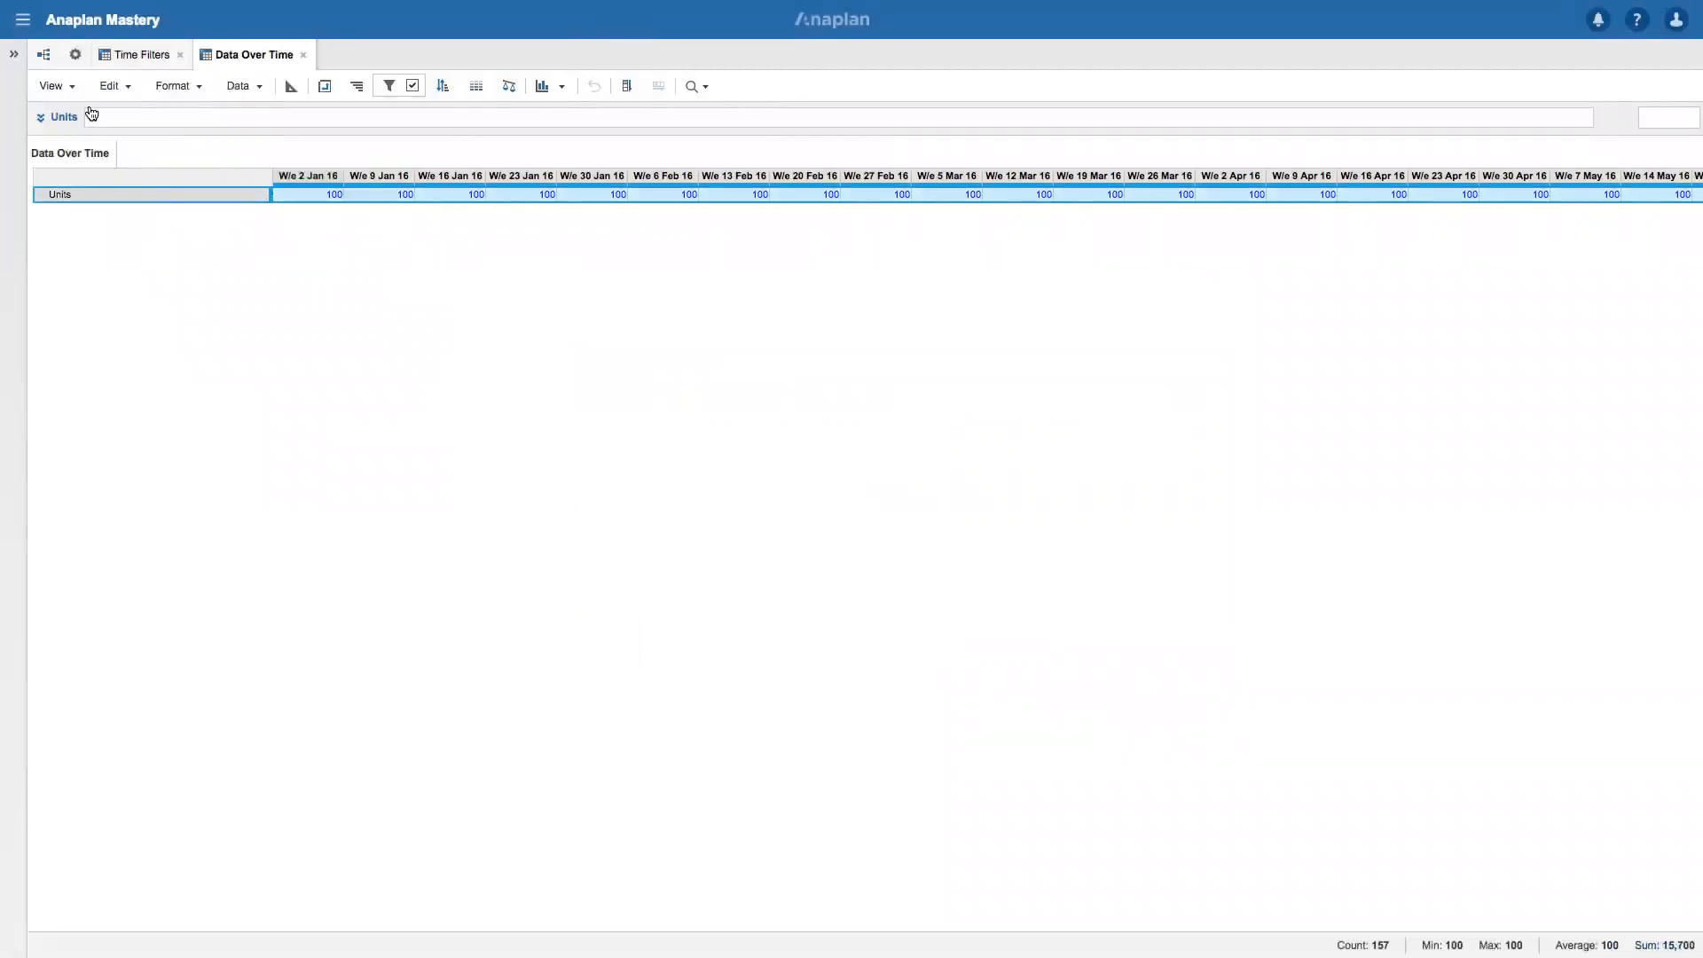
# Save the filtered grid as a new view named Data Over Time: Weeks Only.
pyautogui.click(64, 91)
pyautogui.moveTo(105, 214)
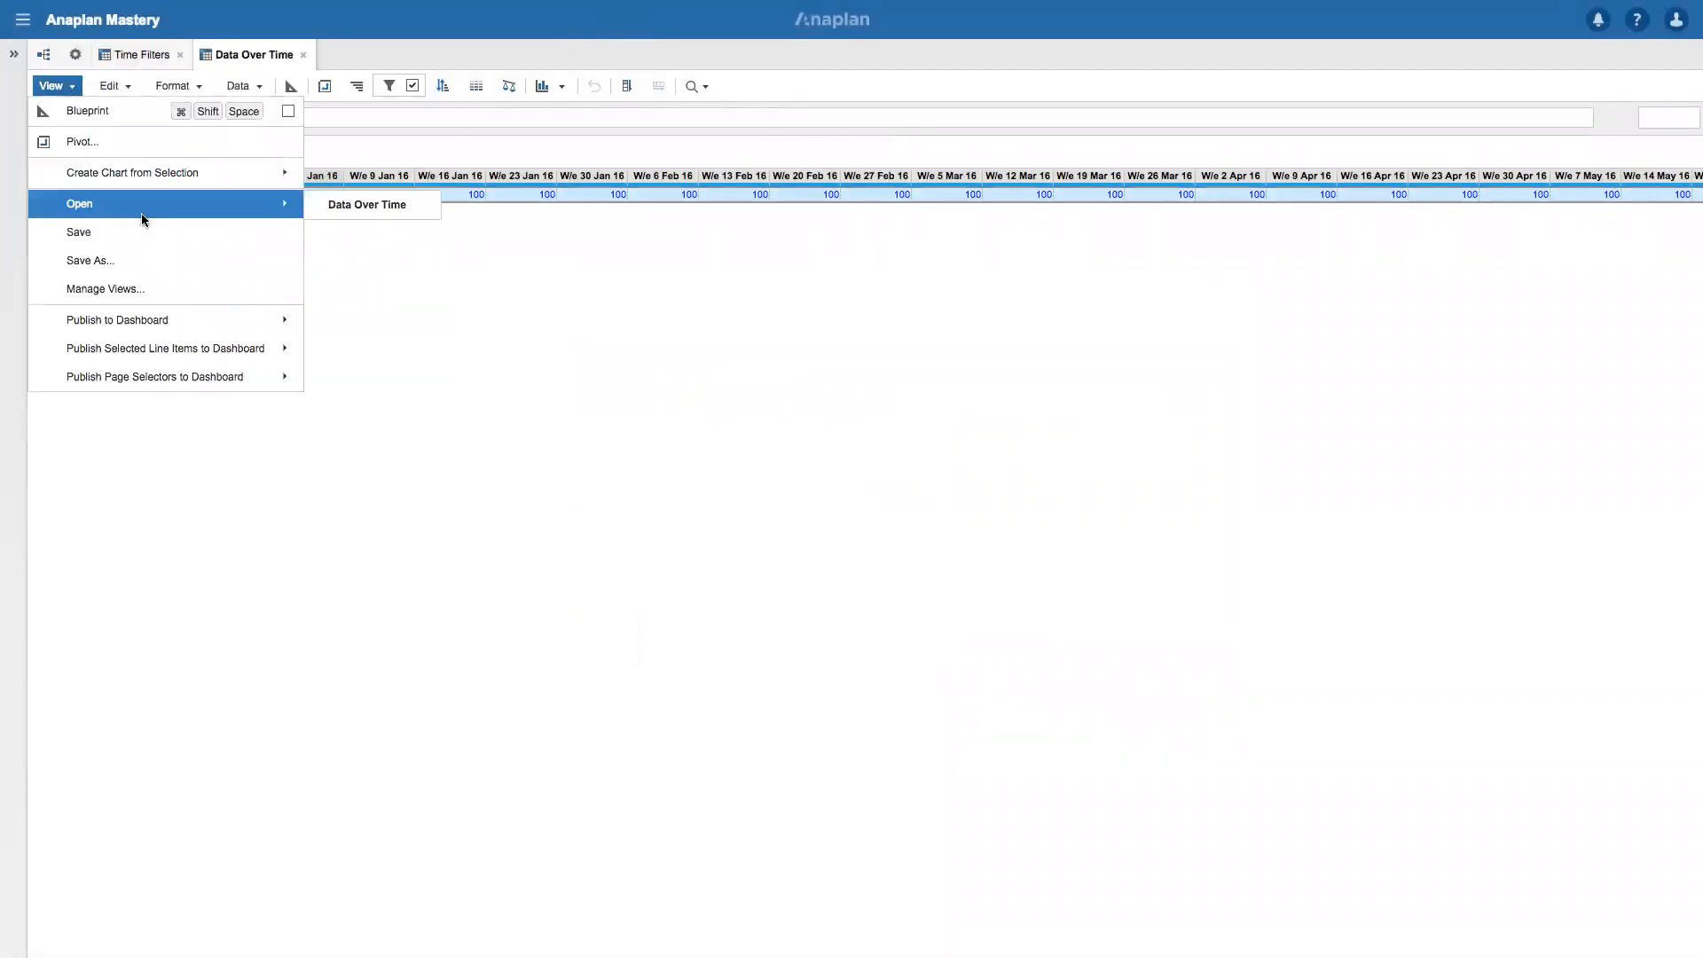
pyautogui.click(610, 373)
pyautogui.click(53, 86)
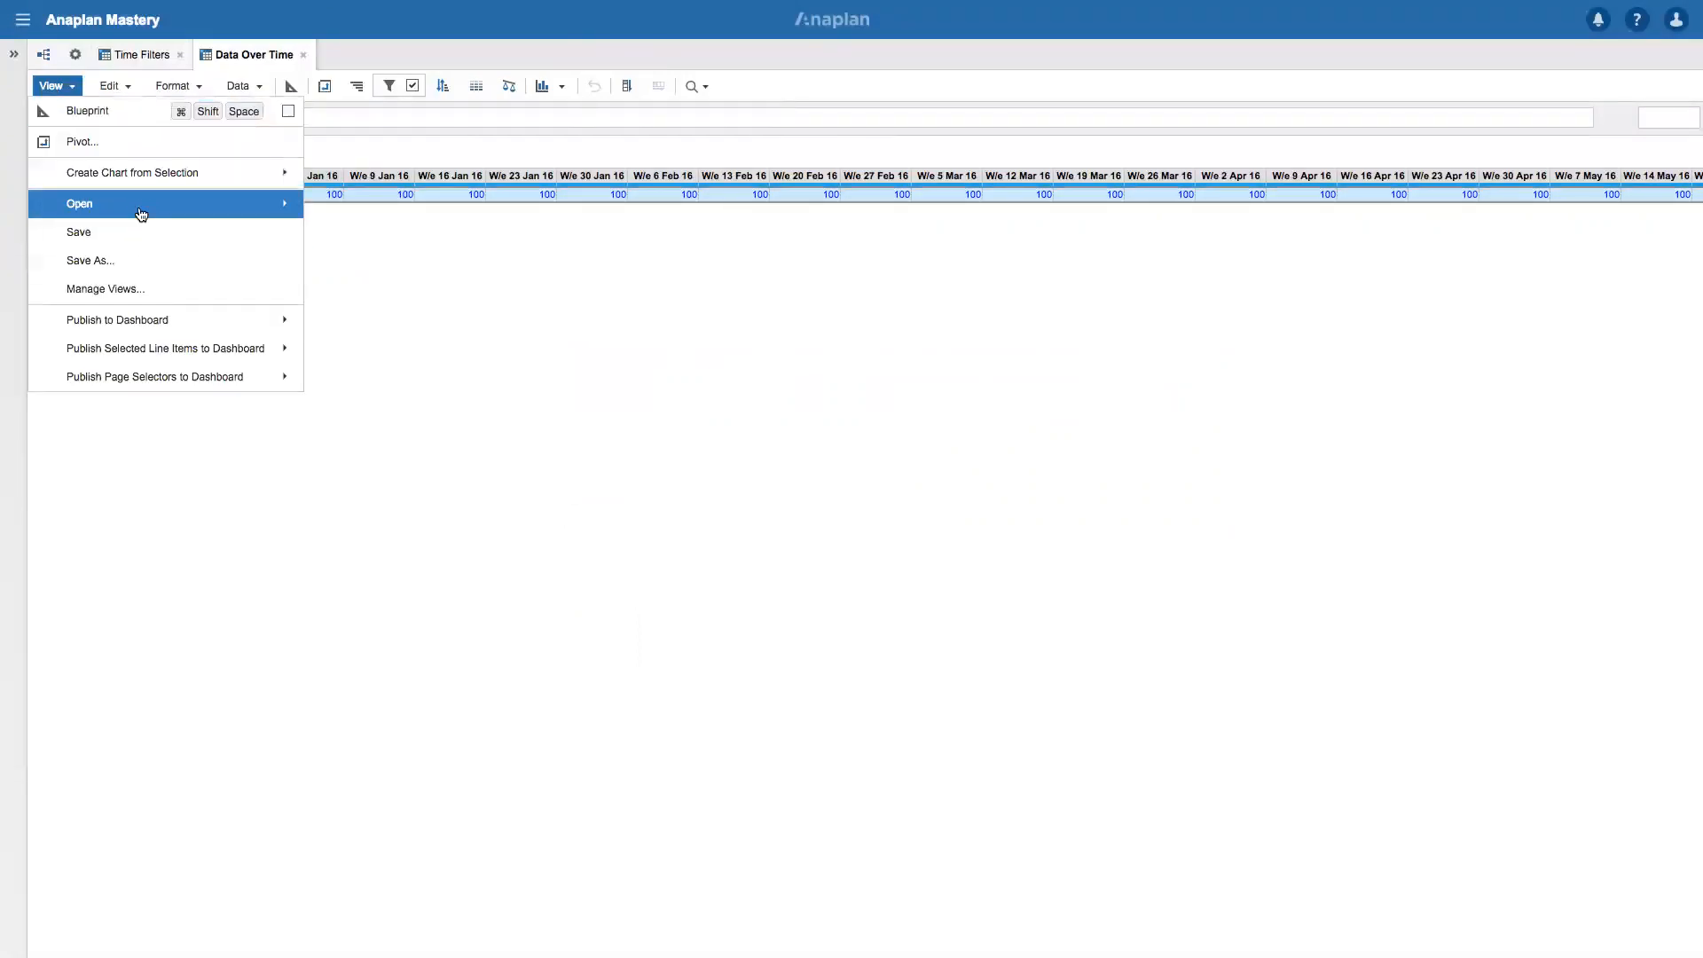
pyautogui.moveTo(140, 213)
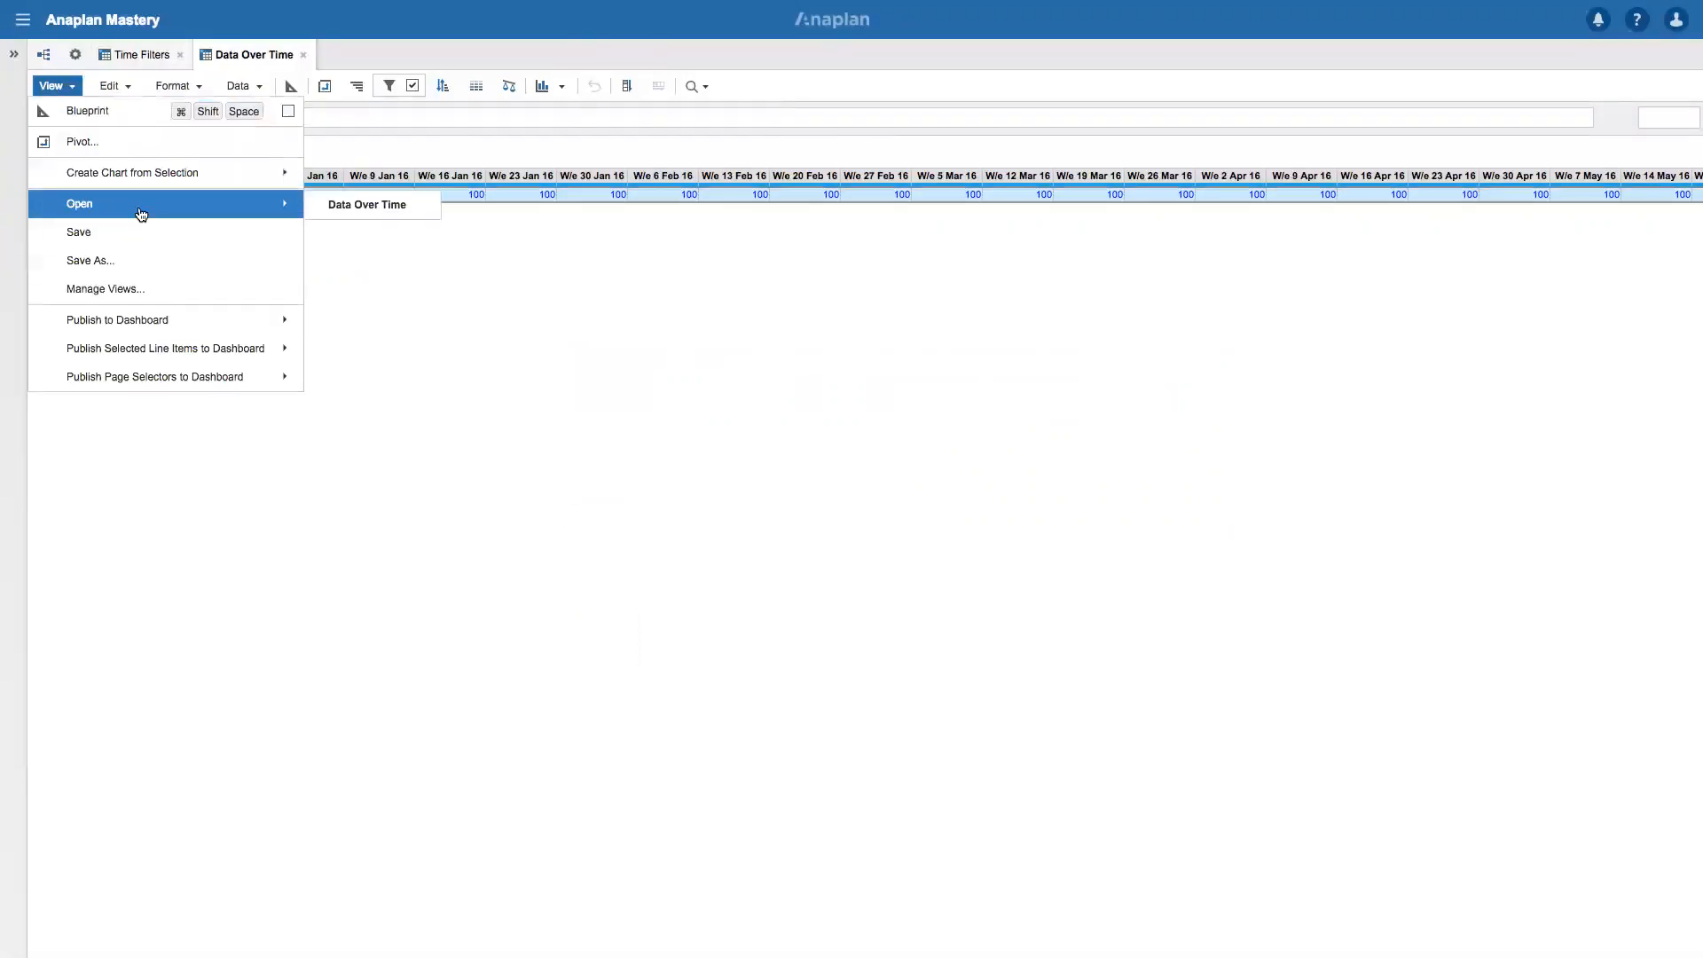
pyautogui.click(117, 261)
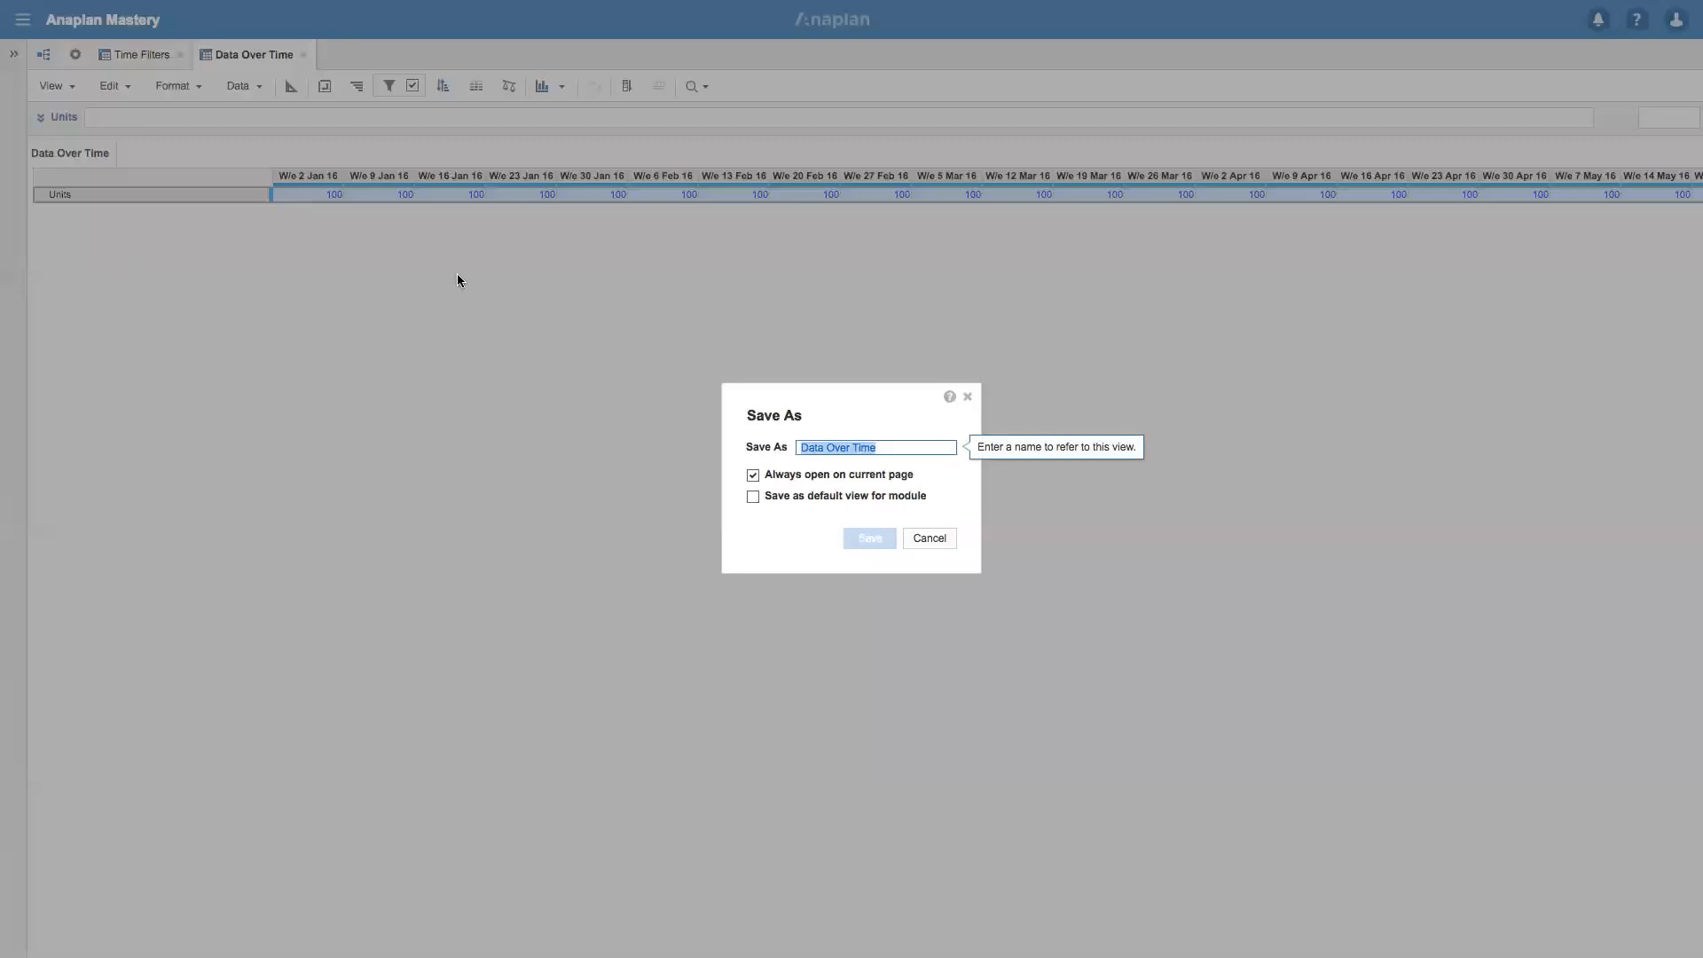
pyautogui.click(926, 448)
pyautogui.write(': Weeks Only')
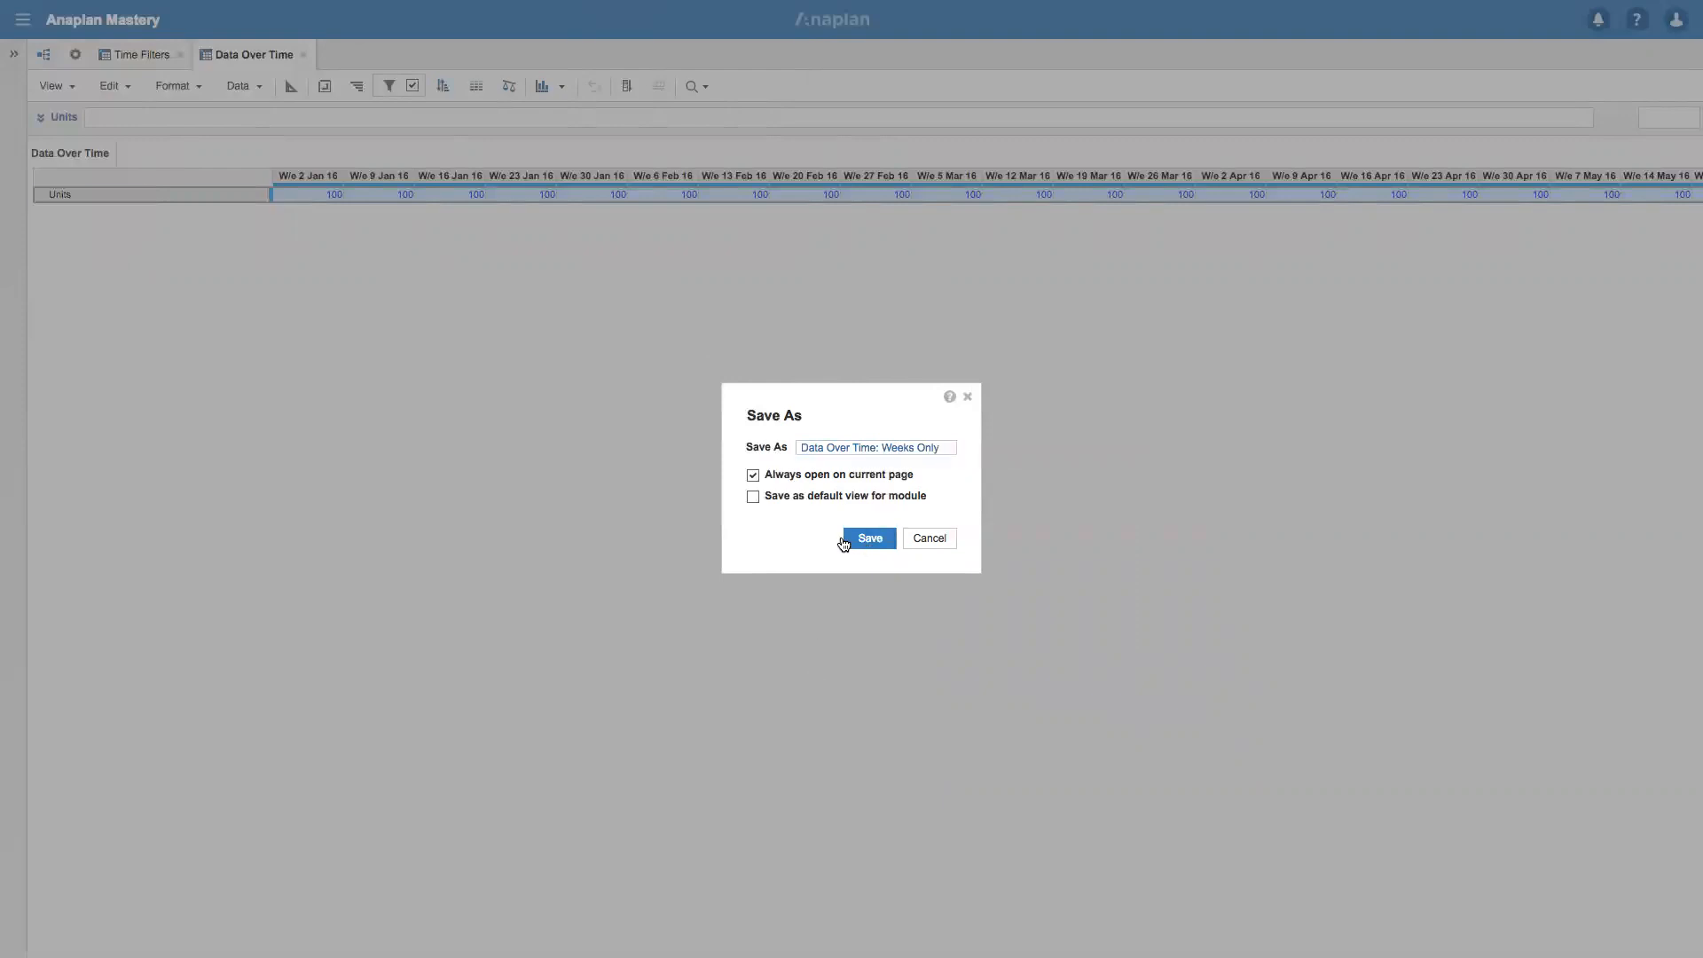
pyautogui.click(857, 538)
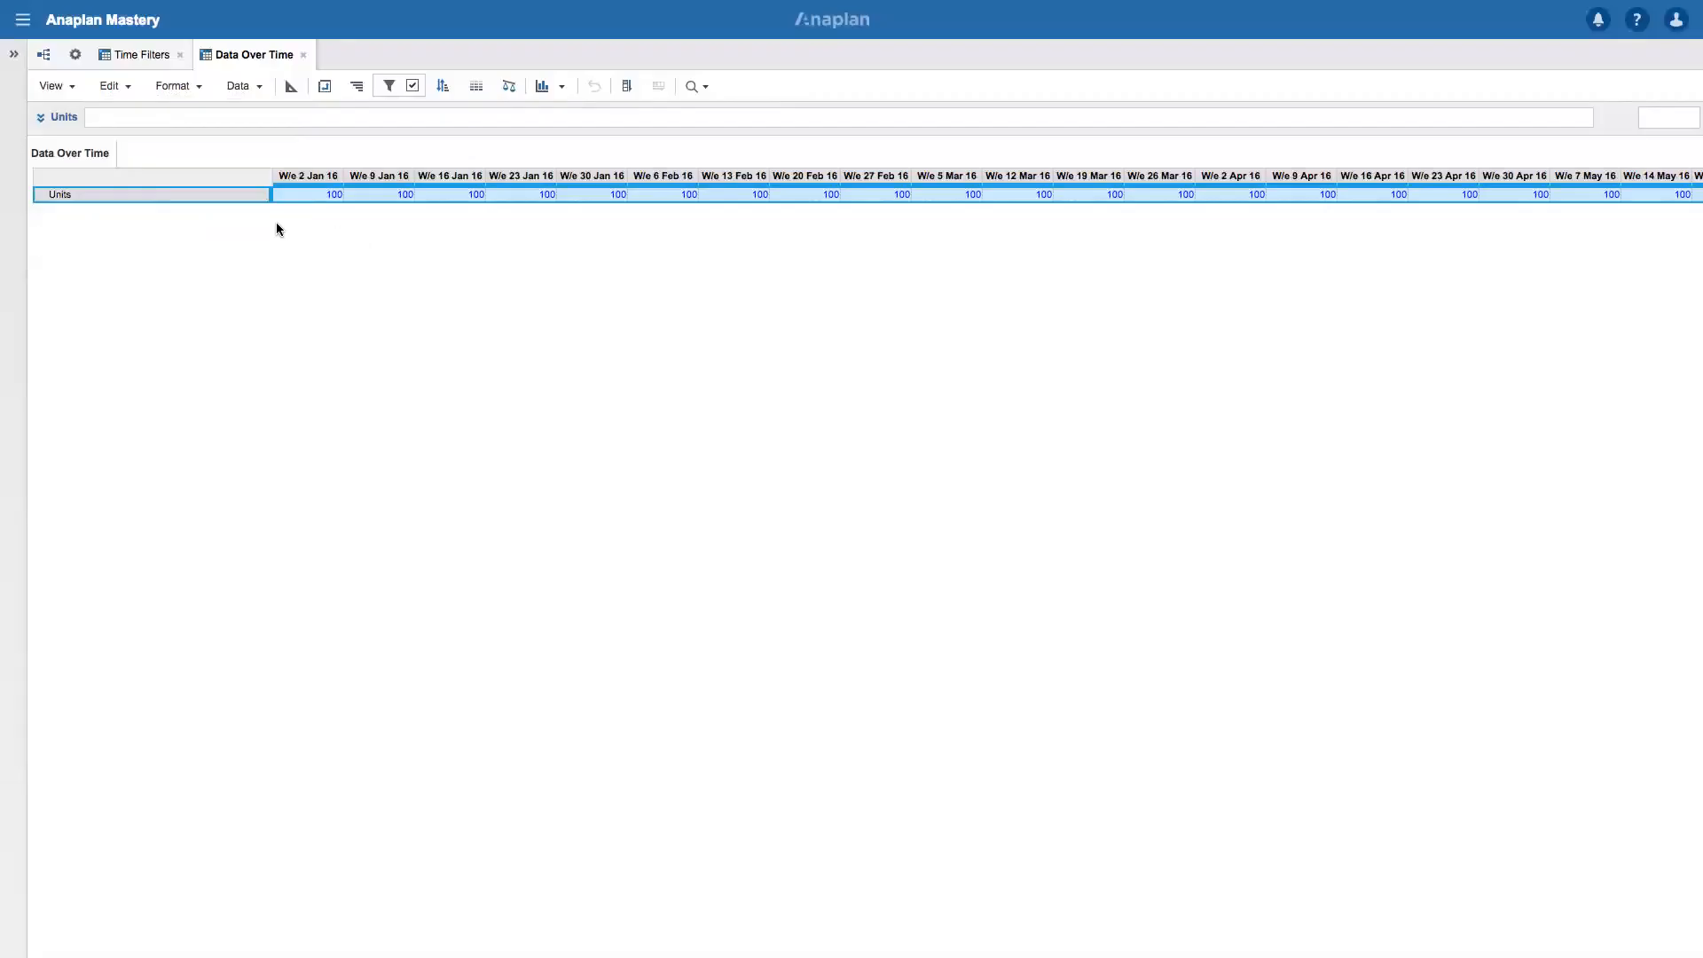
# Compare the original Data Over Time view with the saved Data Over Time: Weeks Only view.
pyautogui.click(53, 86)
pyautogui.moveTo(178, 203)
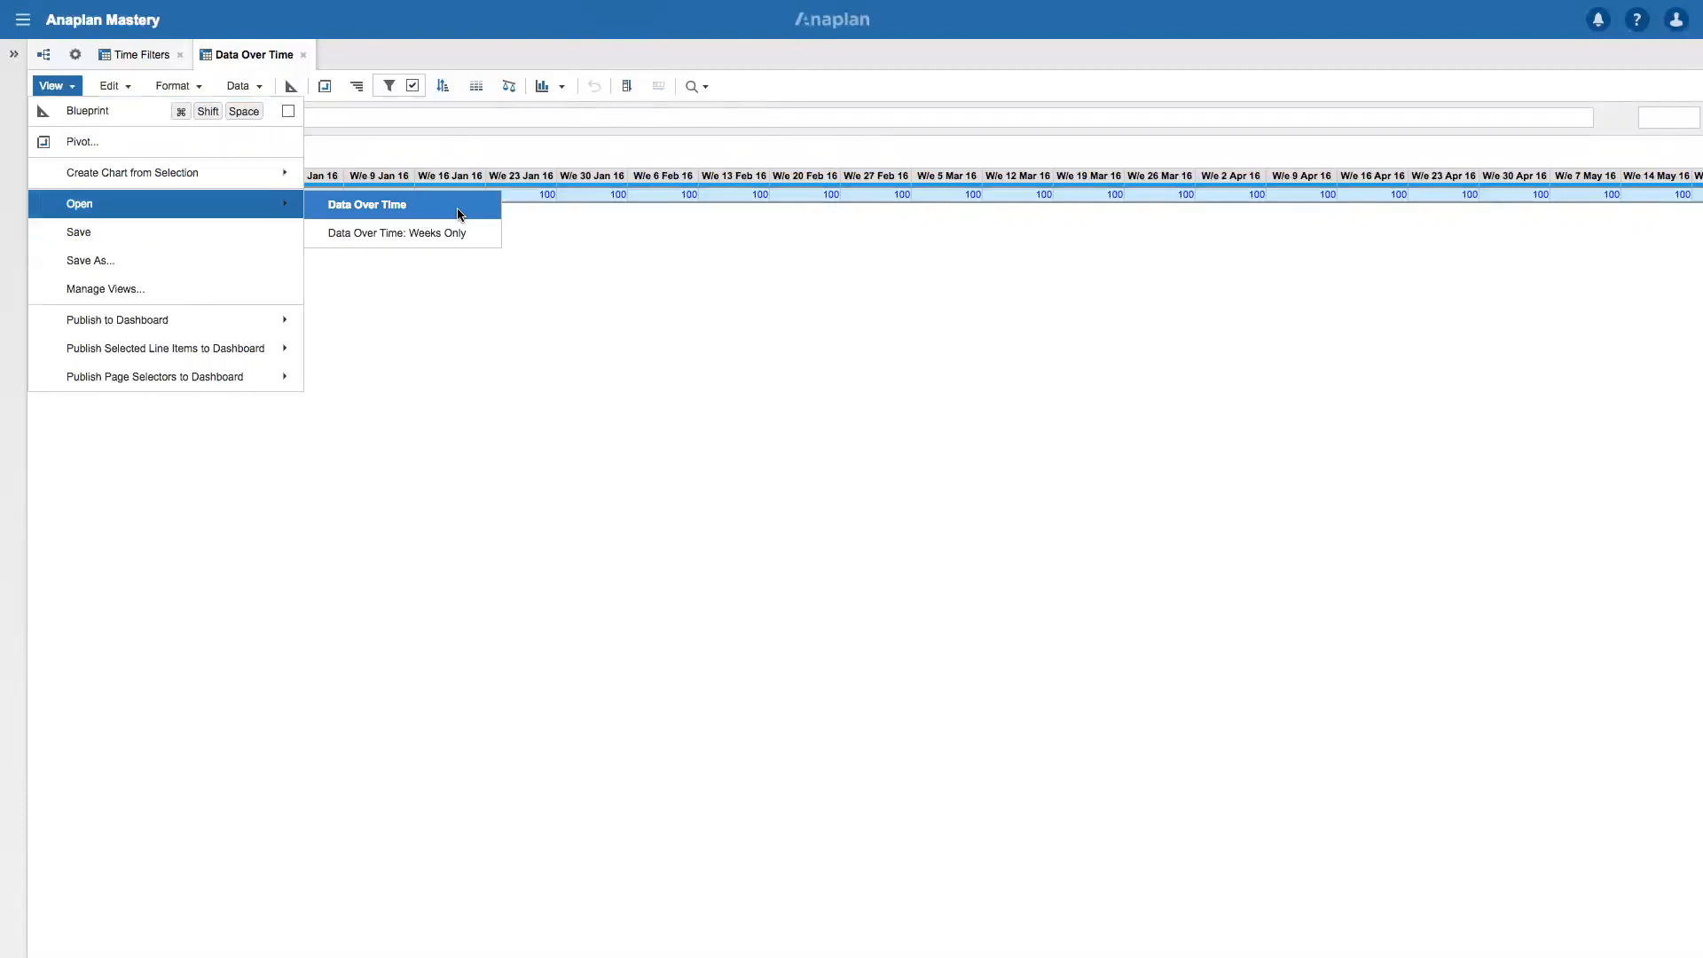
pyautogui.click(466, 205)
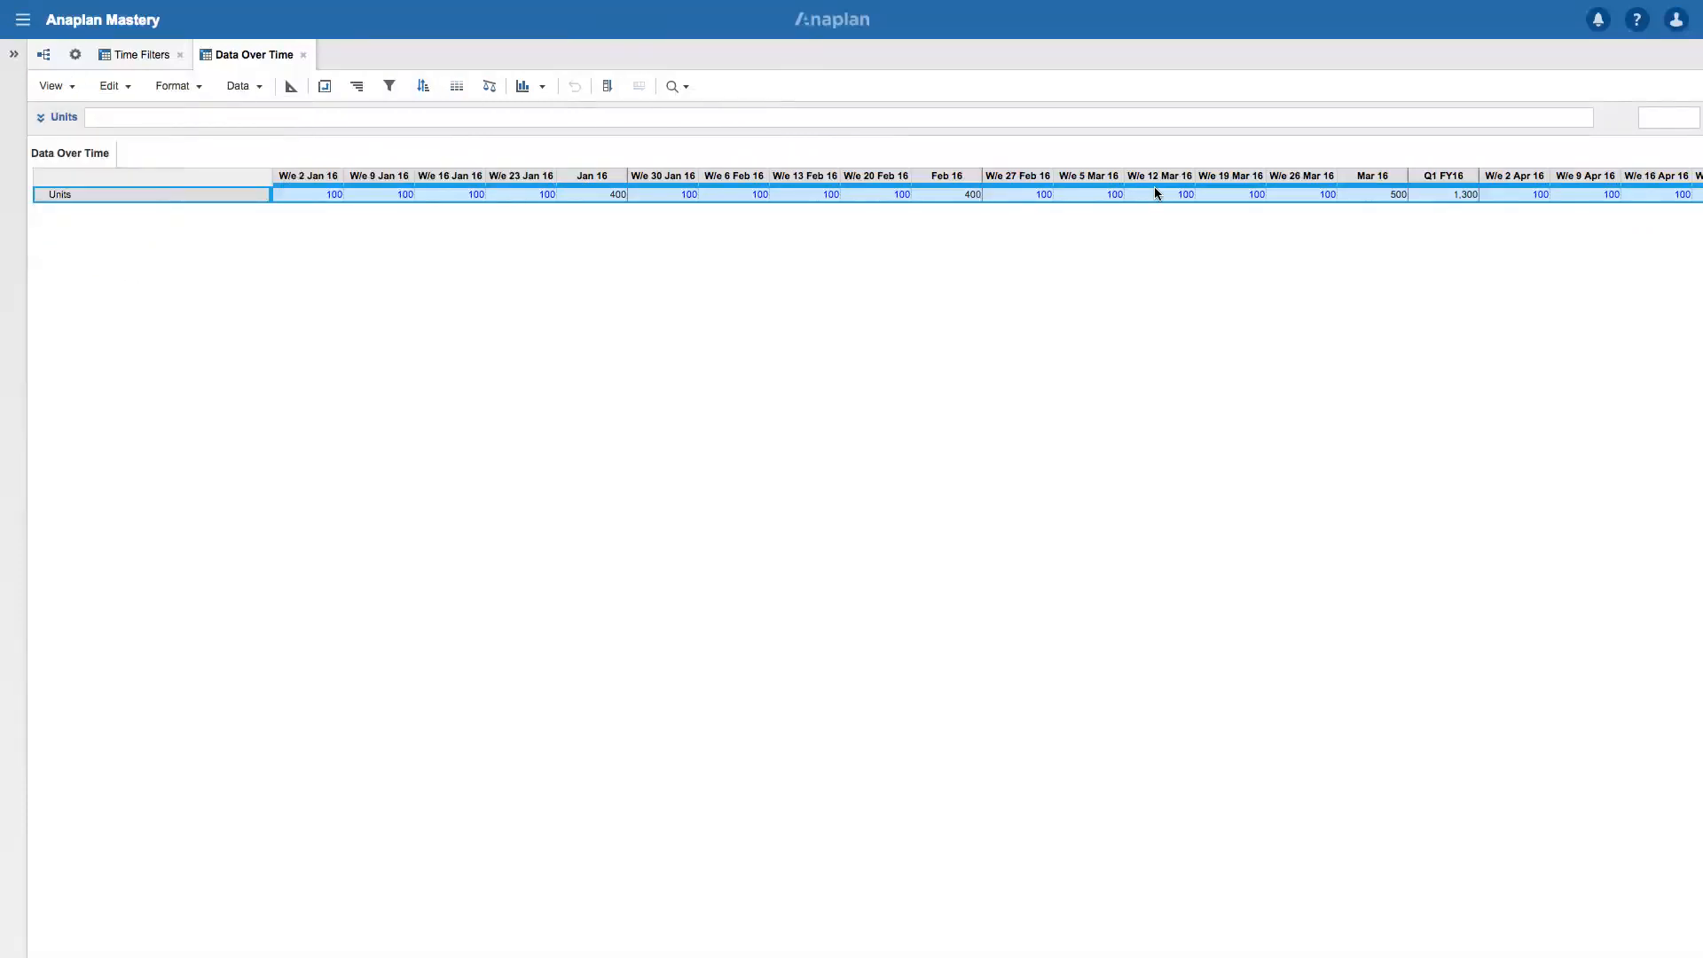
pyautogui.click(53, 86)
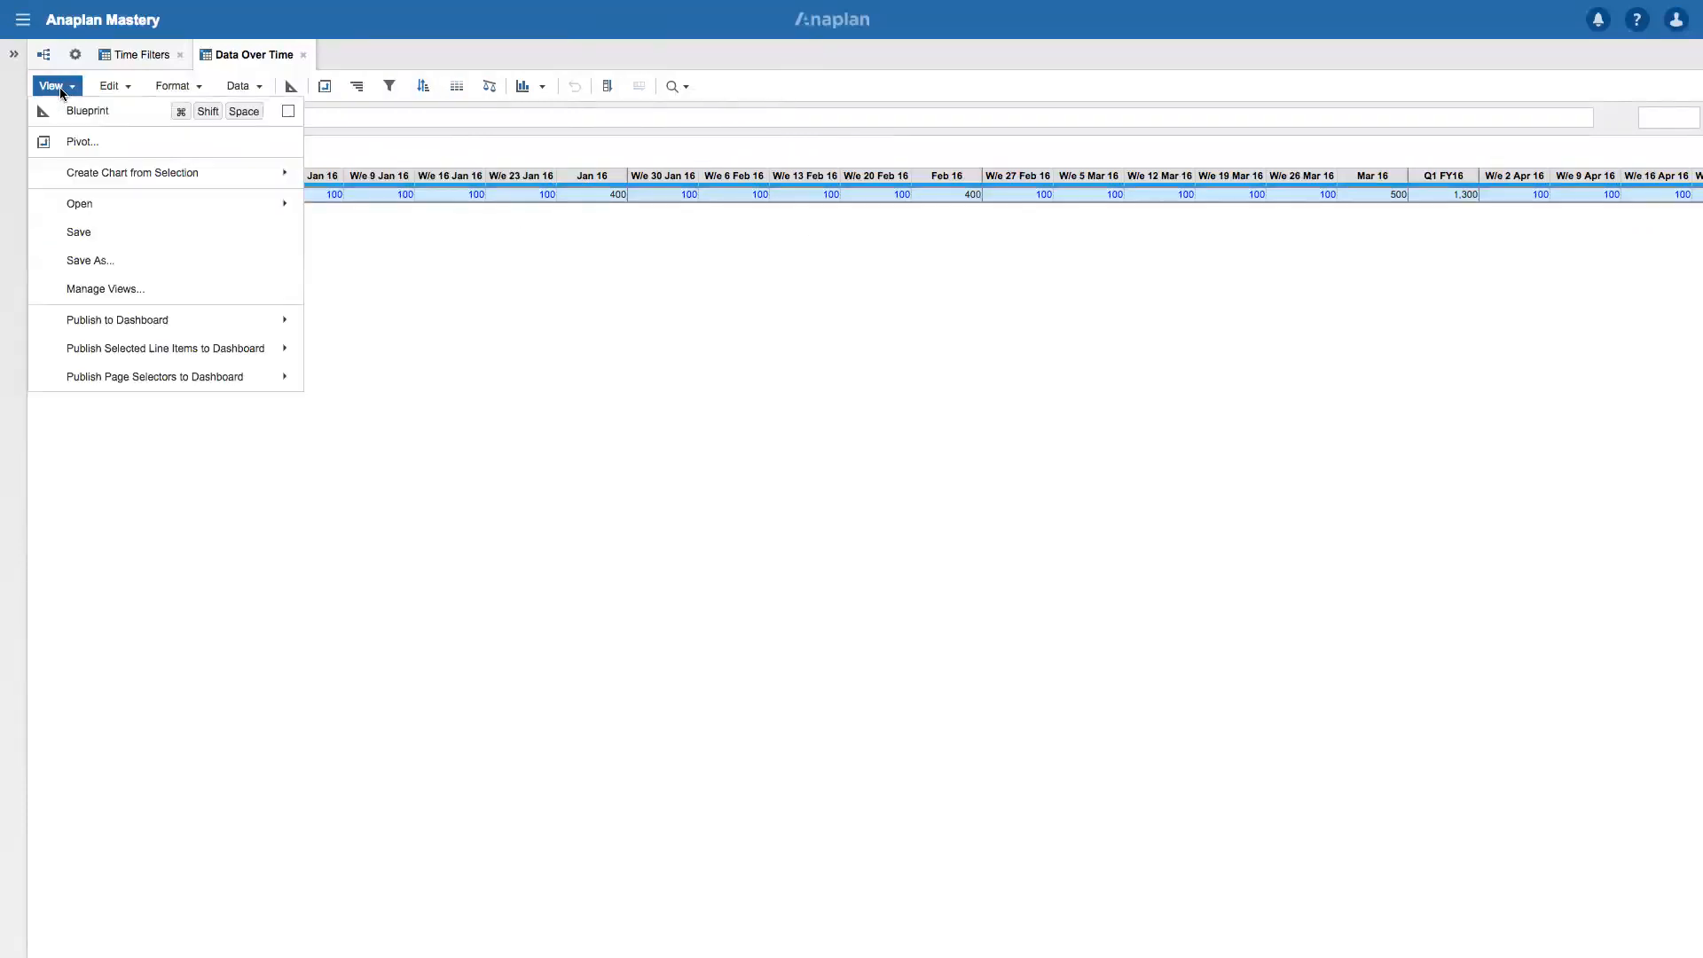
pyautogui.moveTo(178, 203)
pyautogui.click(410, 238)
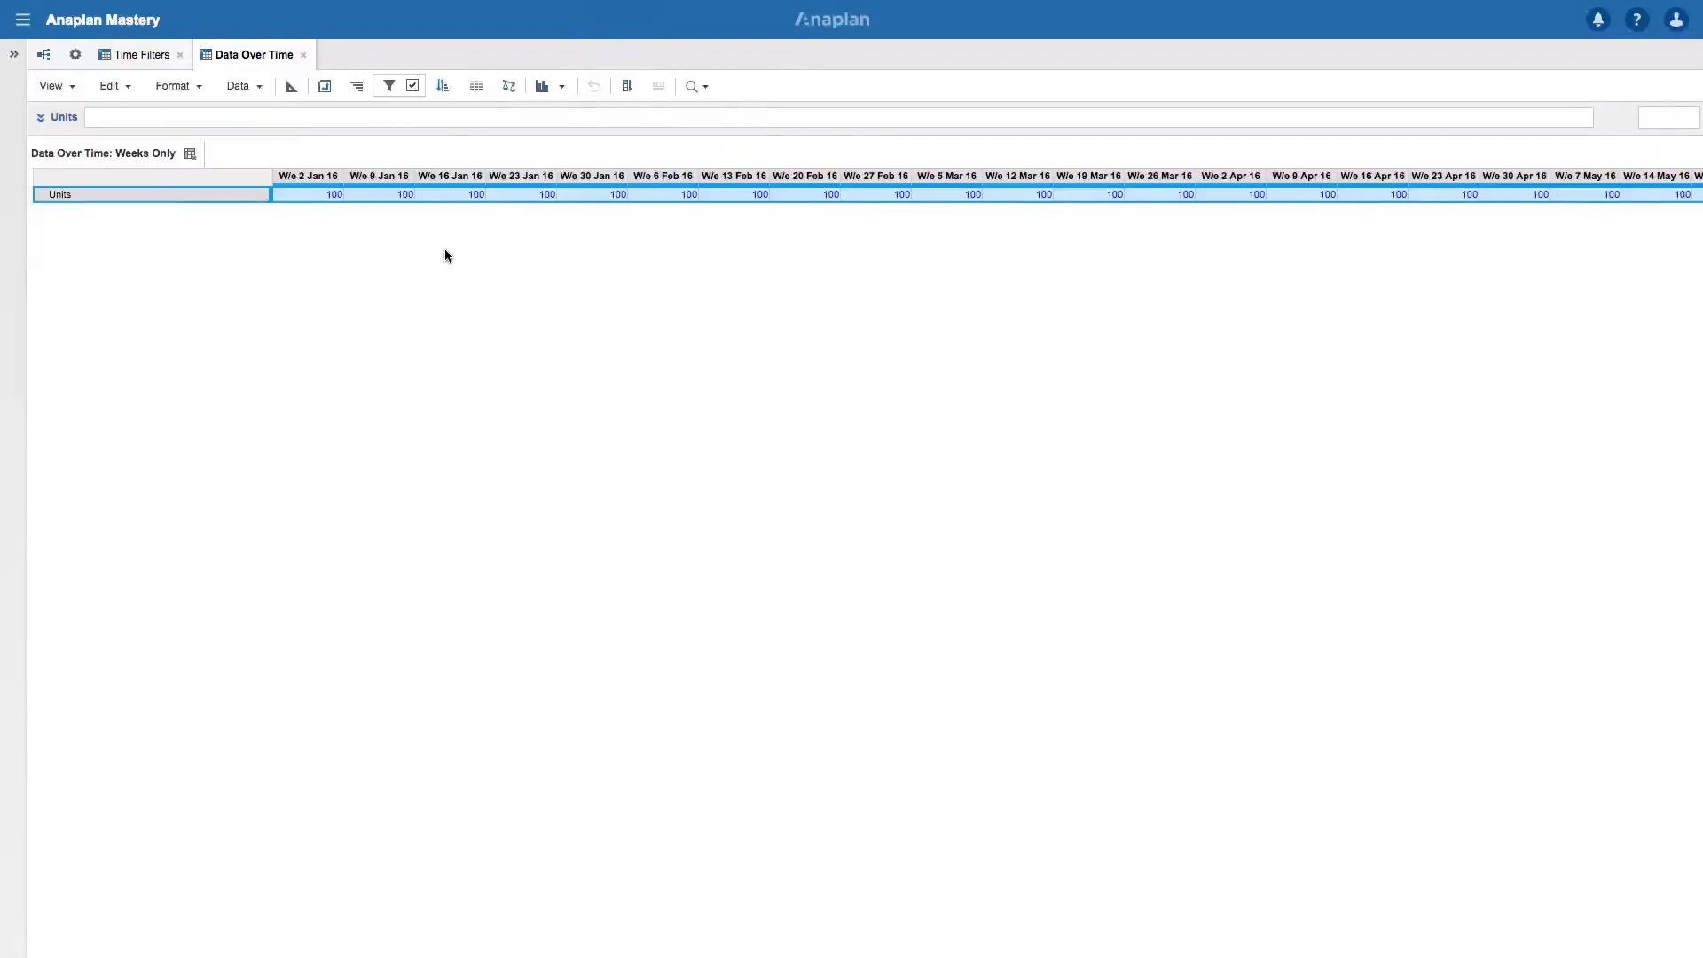
# Reopen the original Data Over Time view and filter time where Time Filters: Month: All Month Filter is true.
pyautogui.click(53, 86)
pyautogui.moveTo(92, 199)
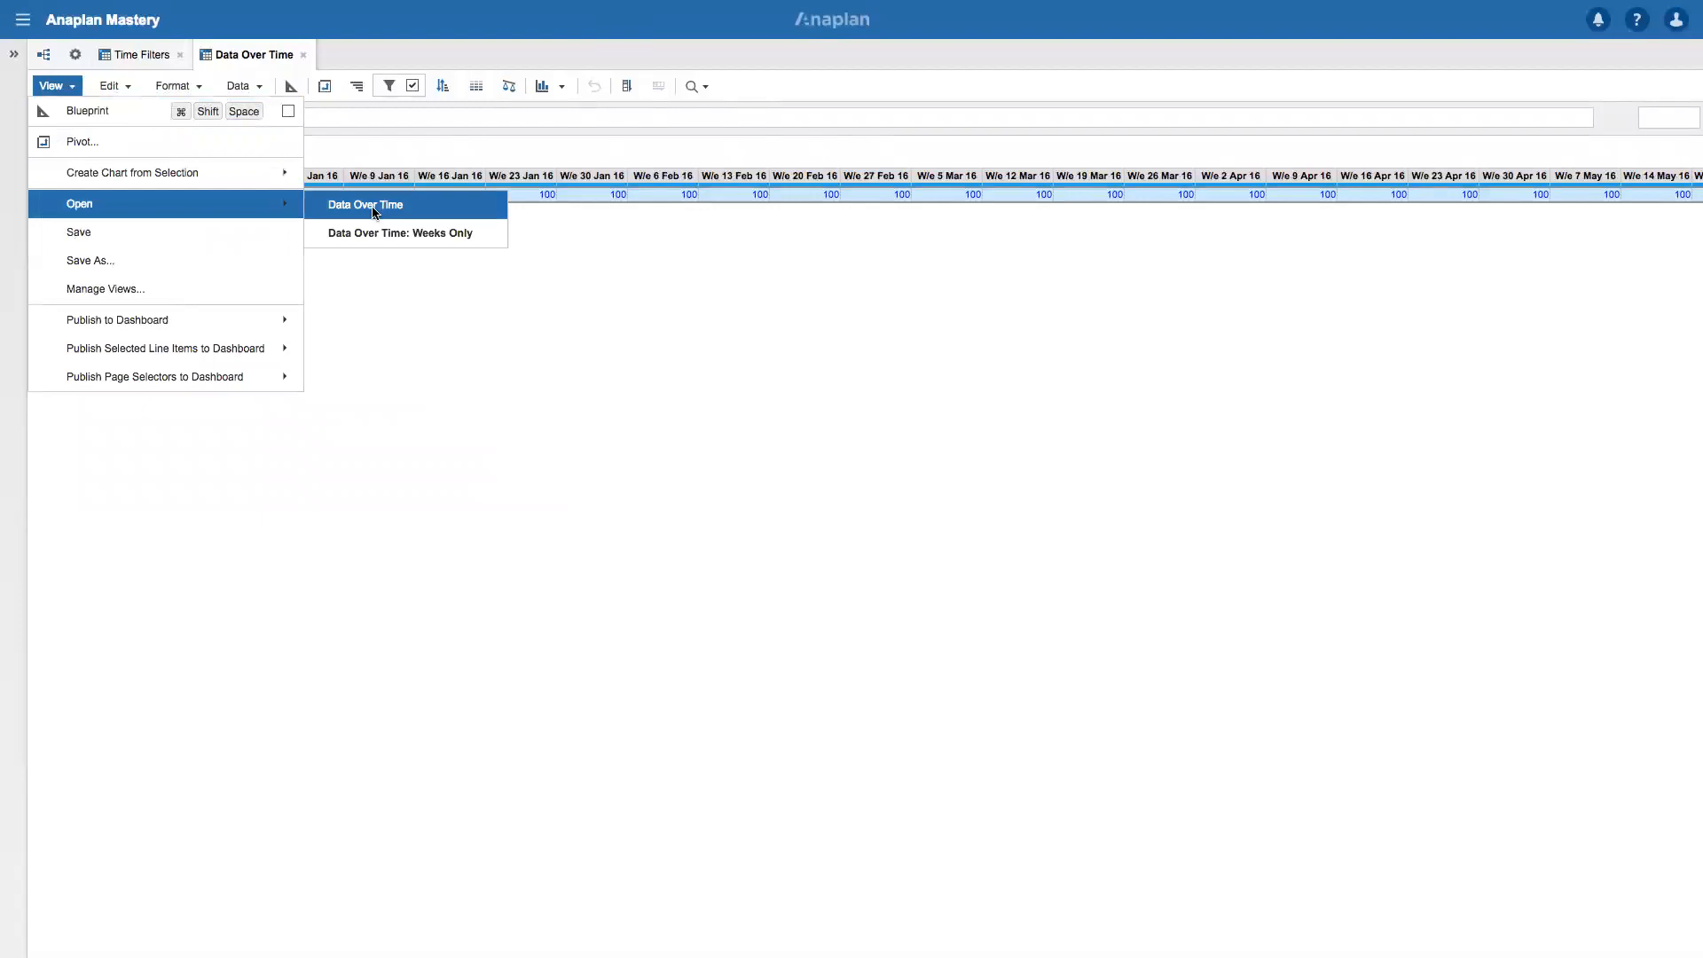
pyautogui.click(380, 202)
pyautogui.click(388, 86)
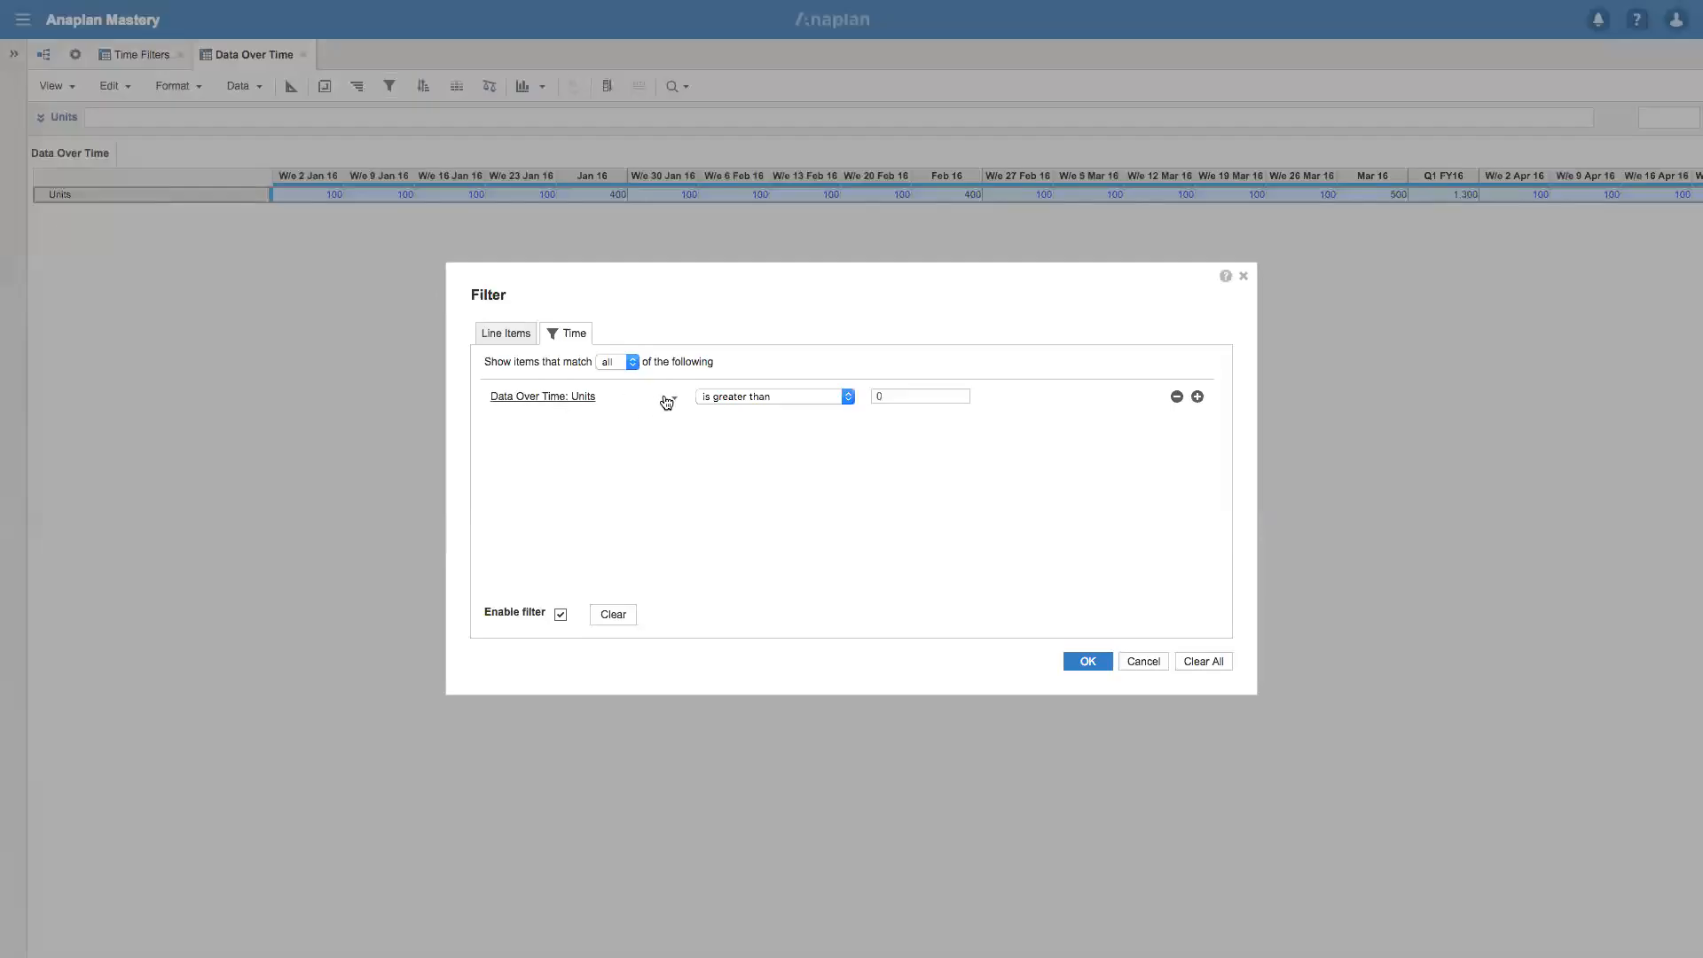
pyautogui.click(668, 400)
pyautogui.click(524, 482)
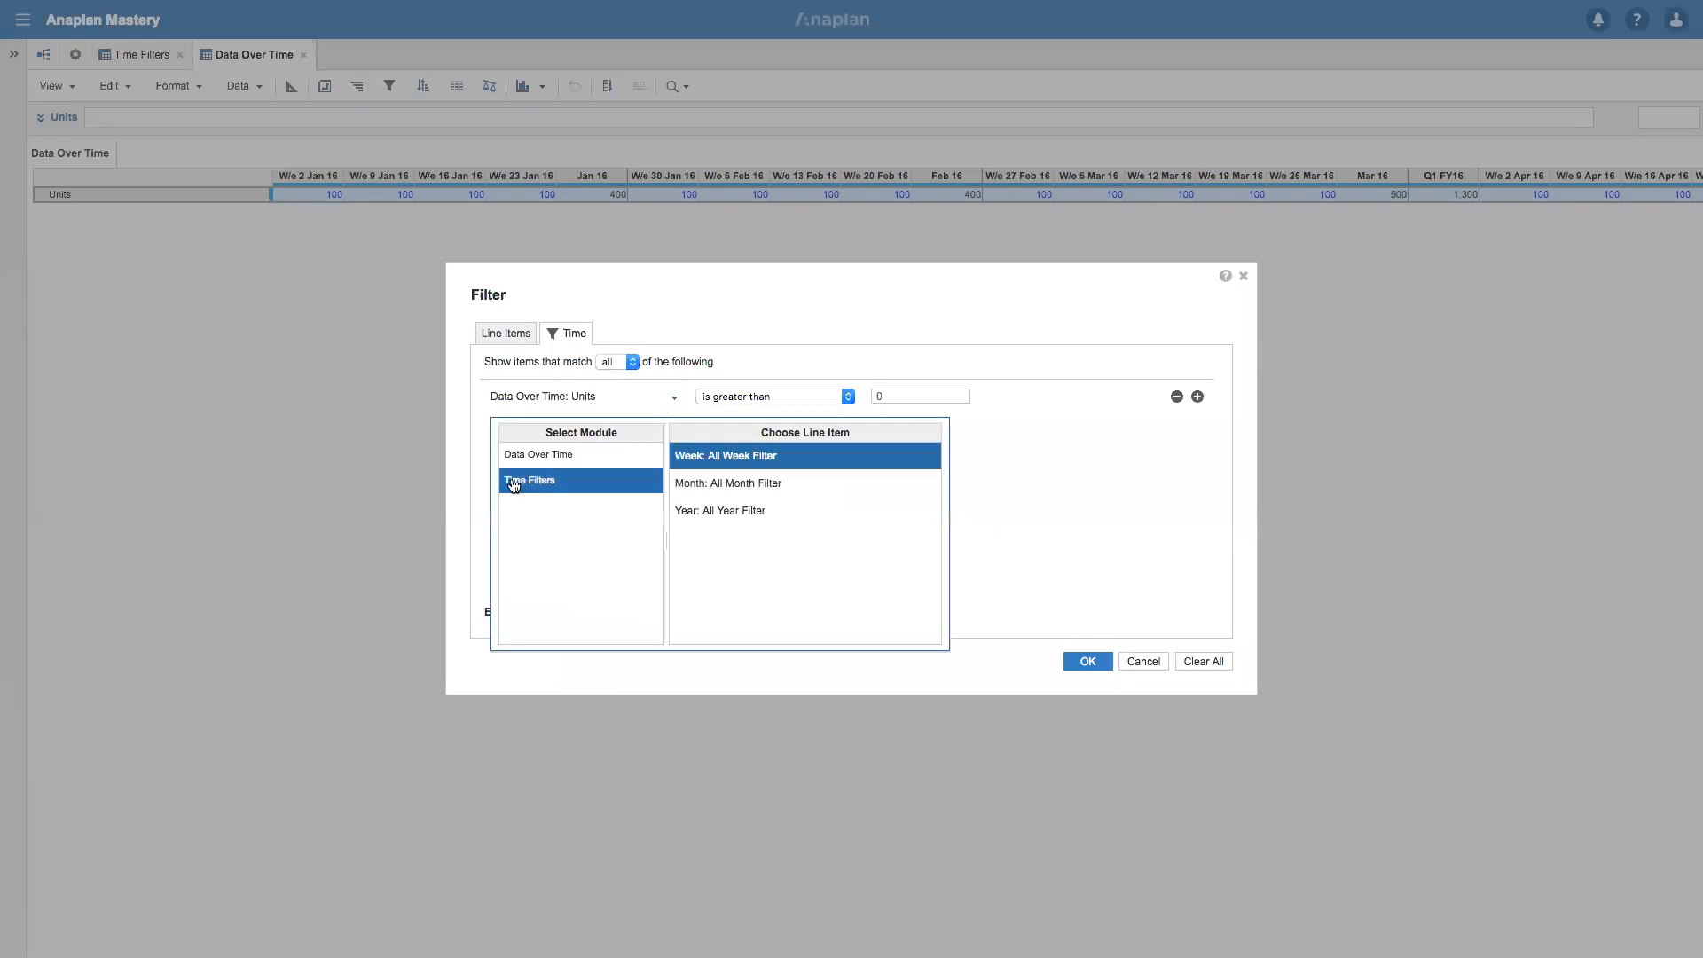
pyautogui.click(715, 490)
pyautogui.click(1088, 659)
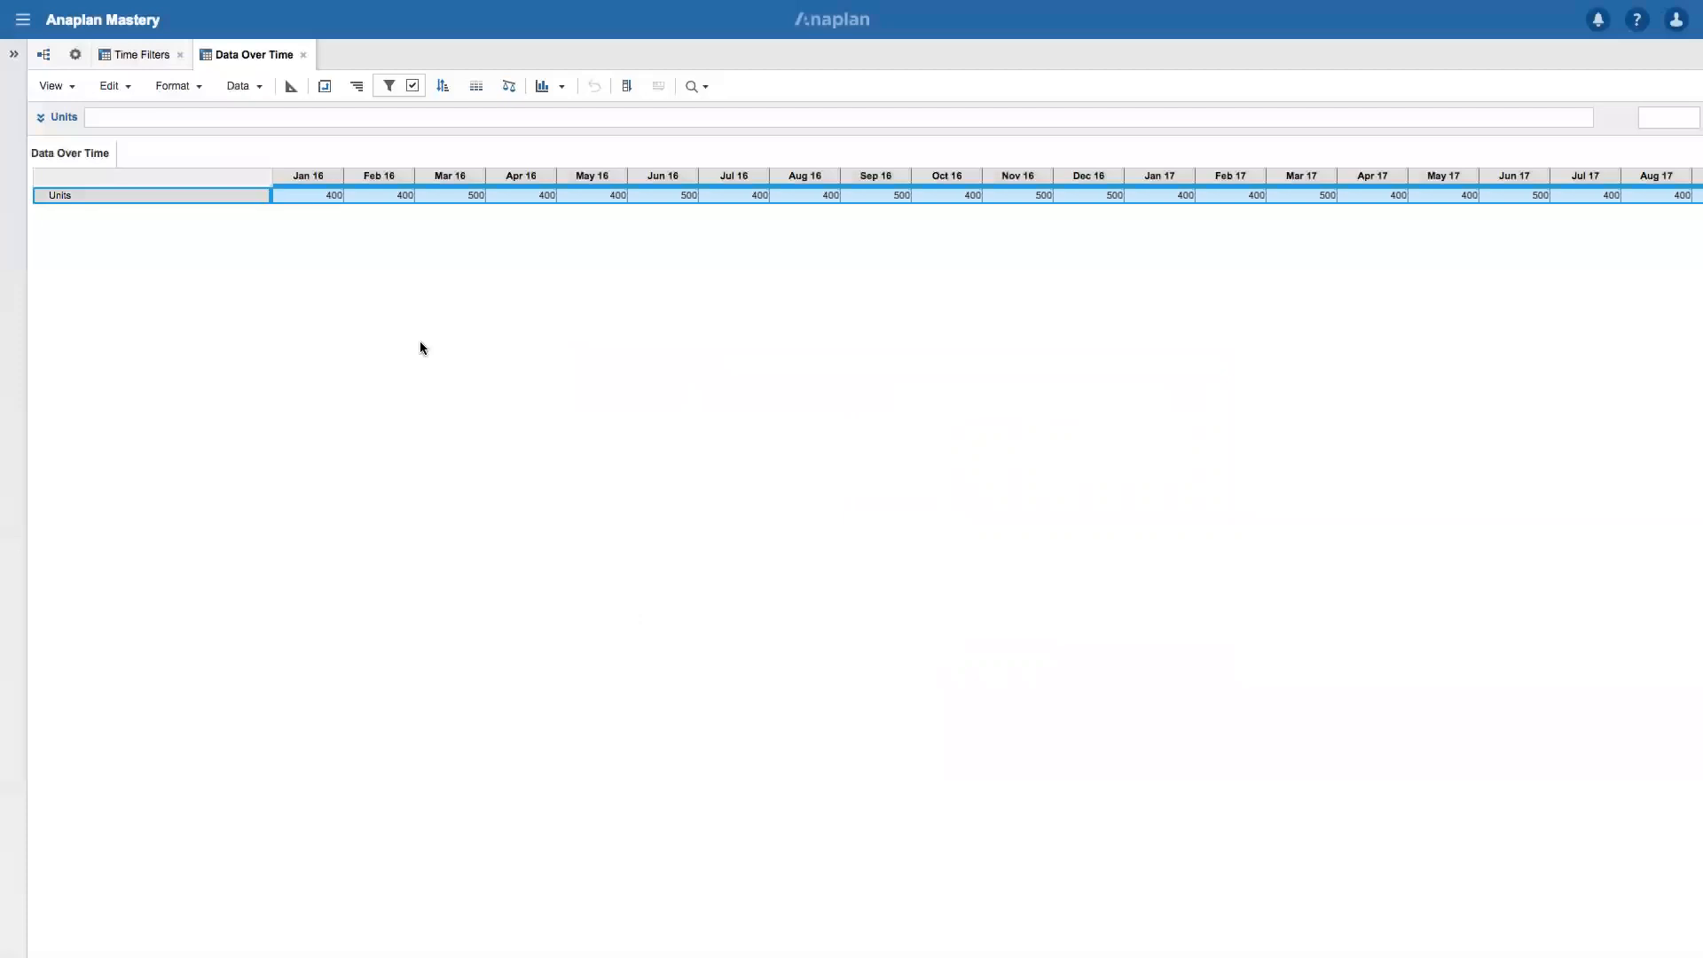
pyautogui.moveTo(299, 197); pyautogui.dragTo(1375, 199)
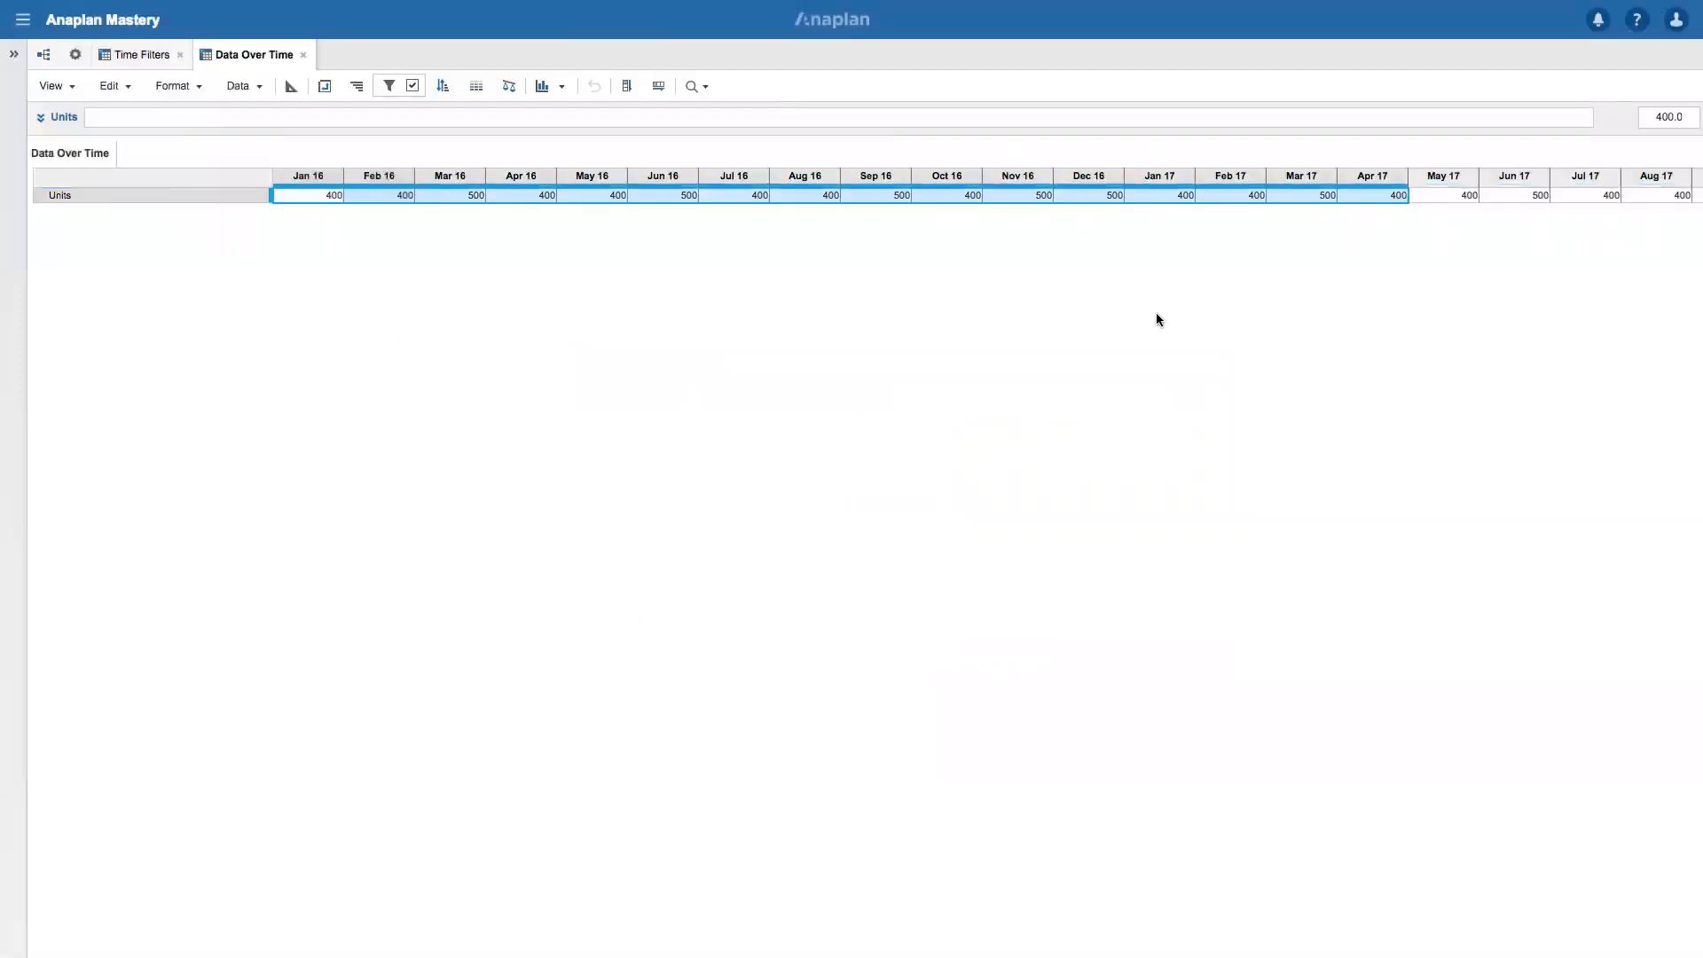
# Save the month-filtered grid as a new view named Data Over Time: Months Only.
pyautogui.click(53, 86)
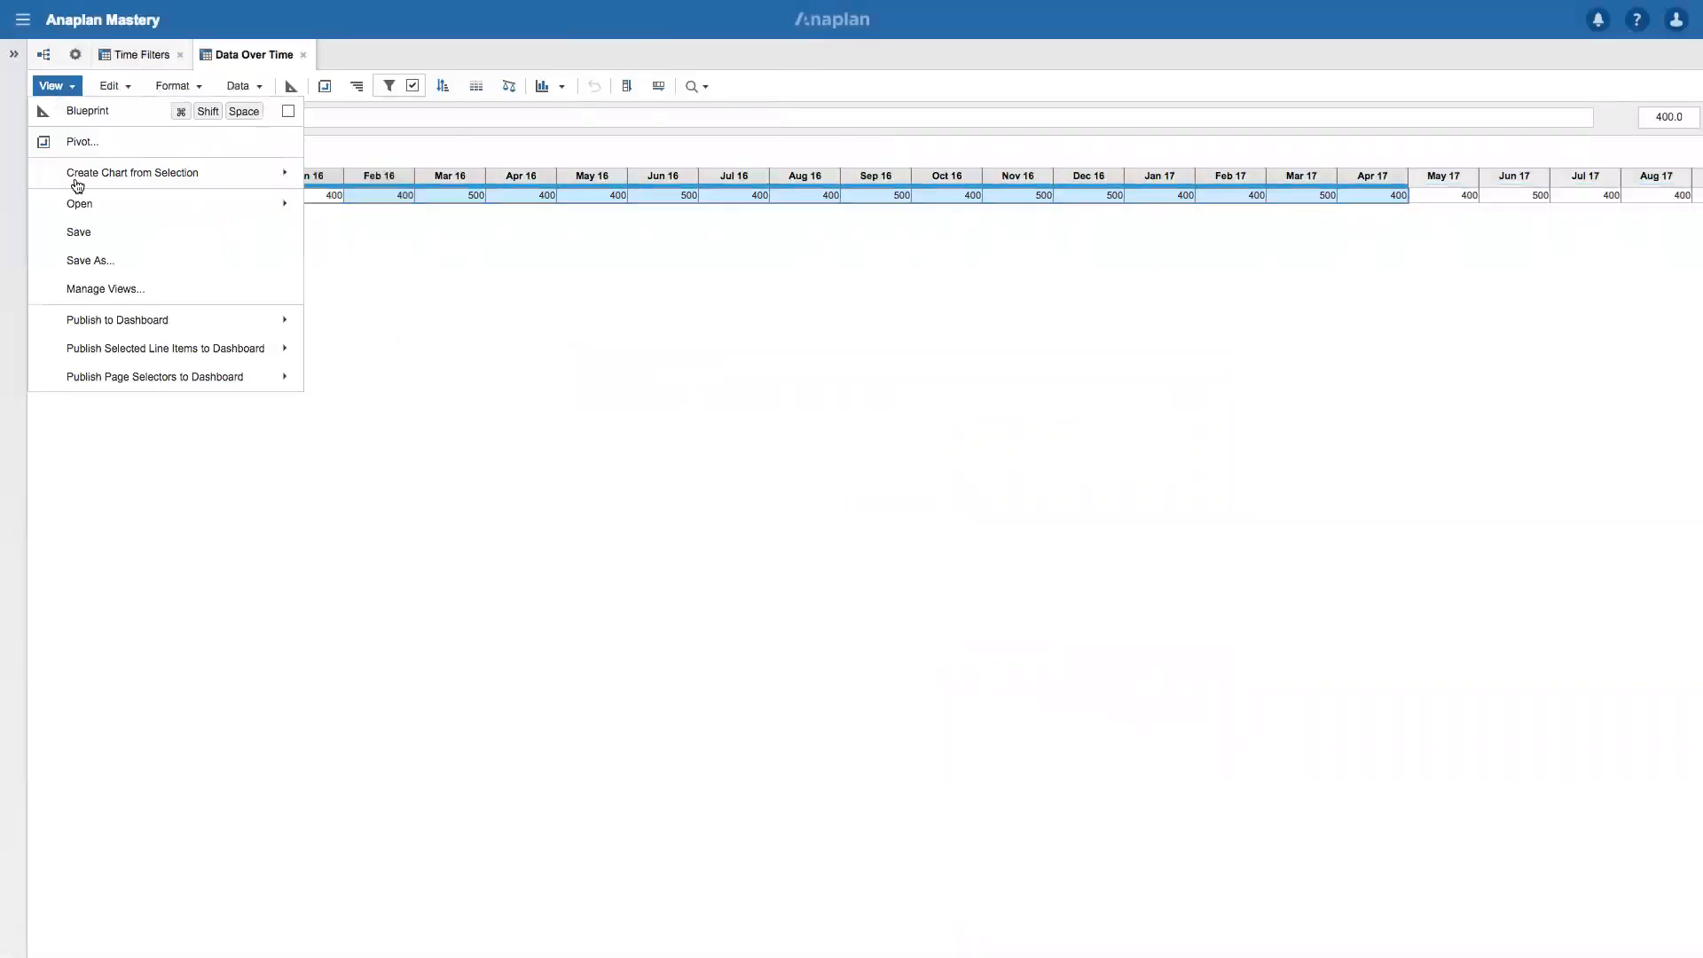
pyautogui.click(101, 265)
pyautogui.press('Right')
pyautogui.write(': Months On')
pyautogui.click(874, 538)
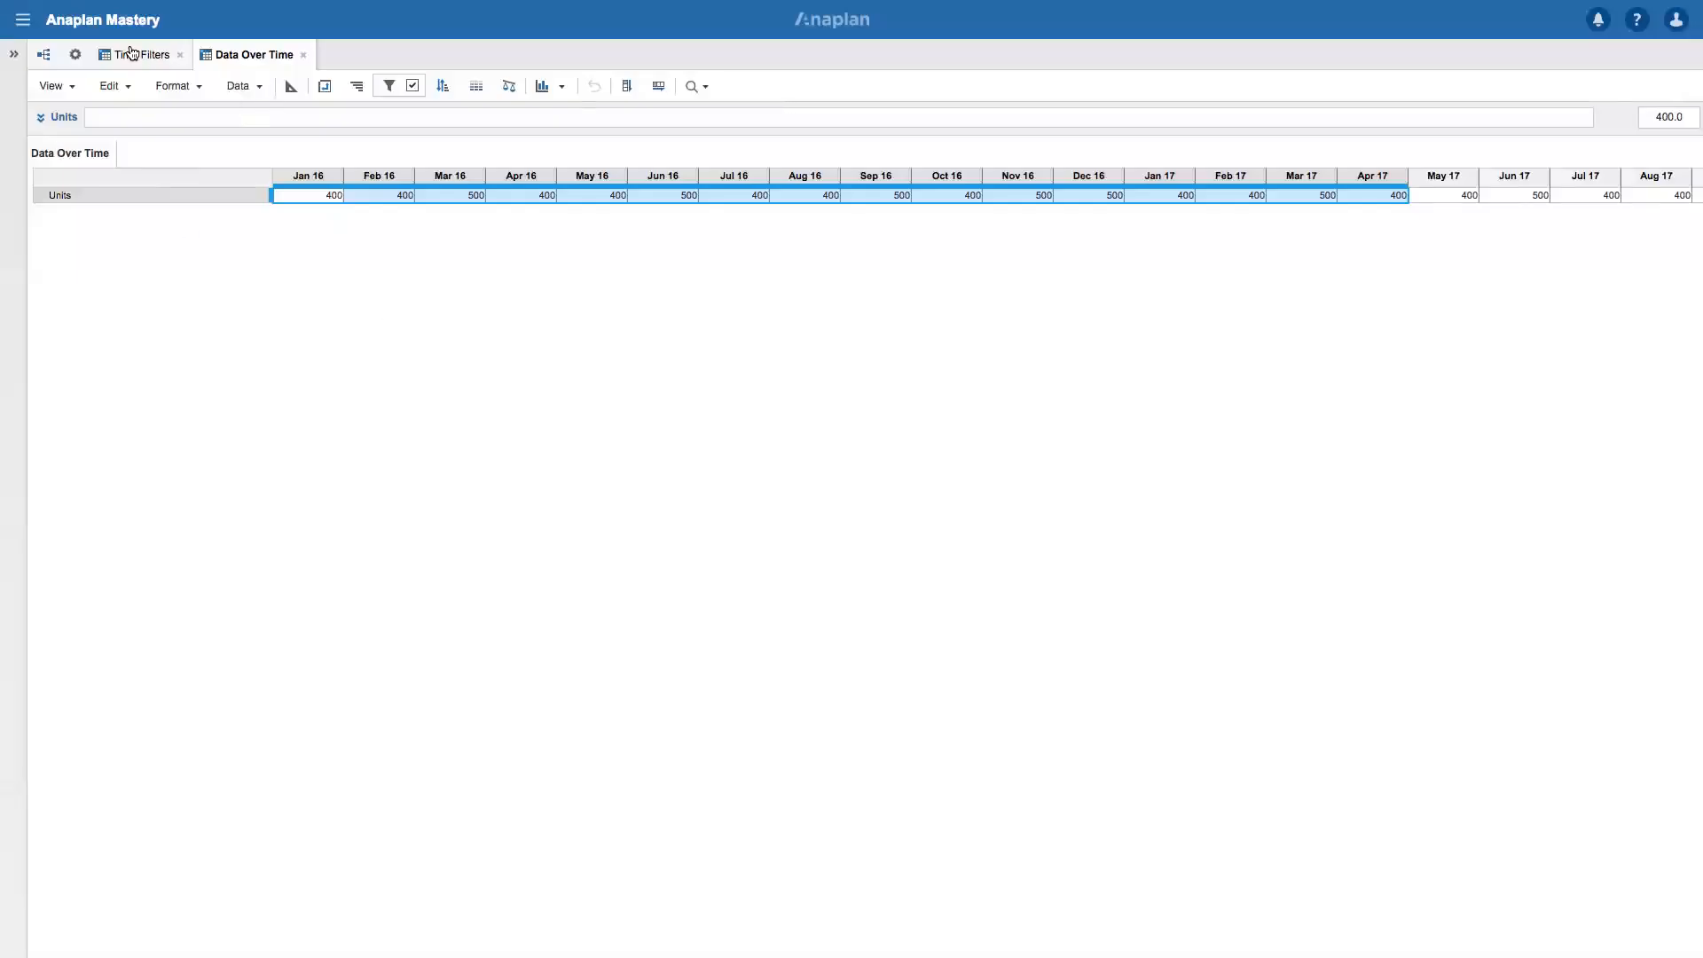
# Revisit the Time Filters module and disable the active filter in Data Over Time.
pyautogui.click(130, 53)
pyautogui.click(236, 54)
pyautogui.click(412, 87)
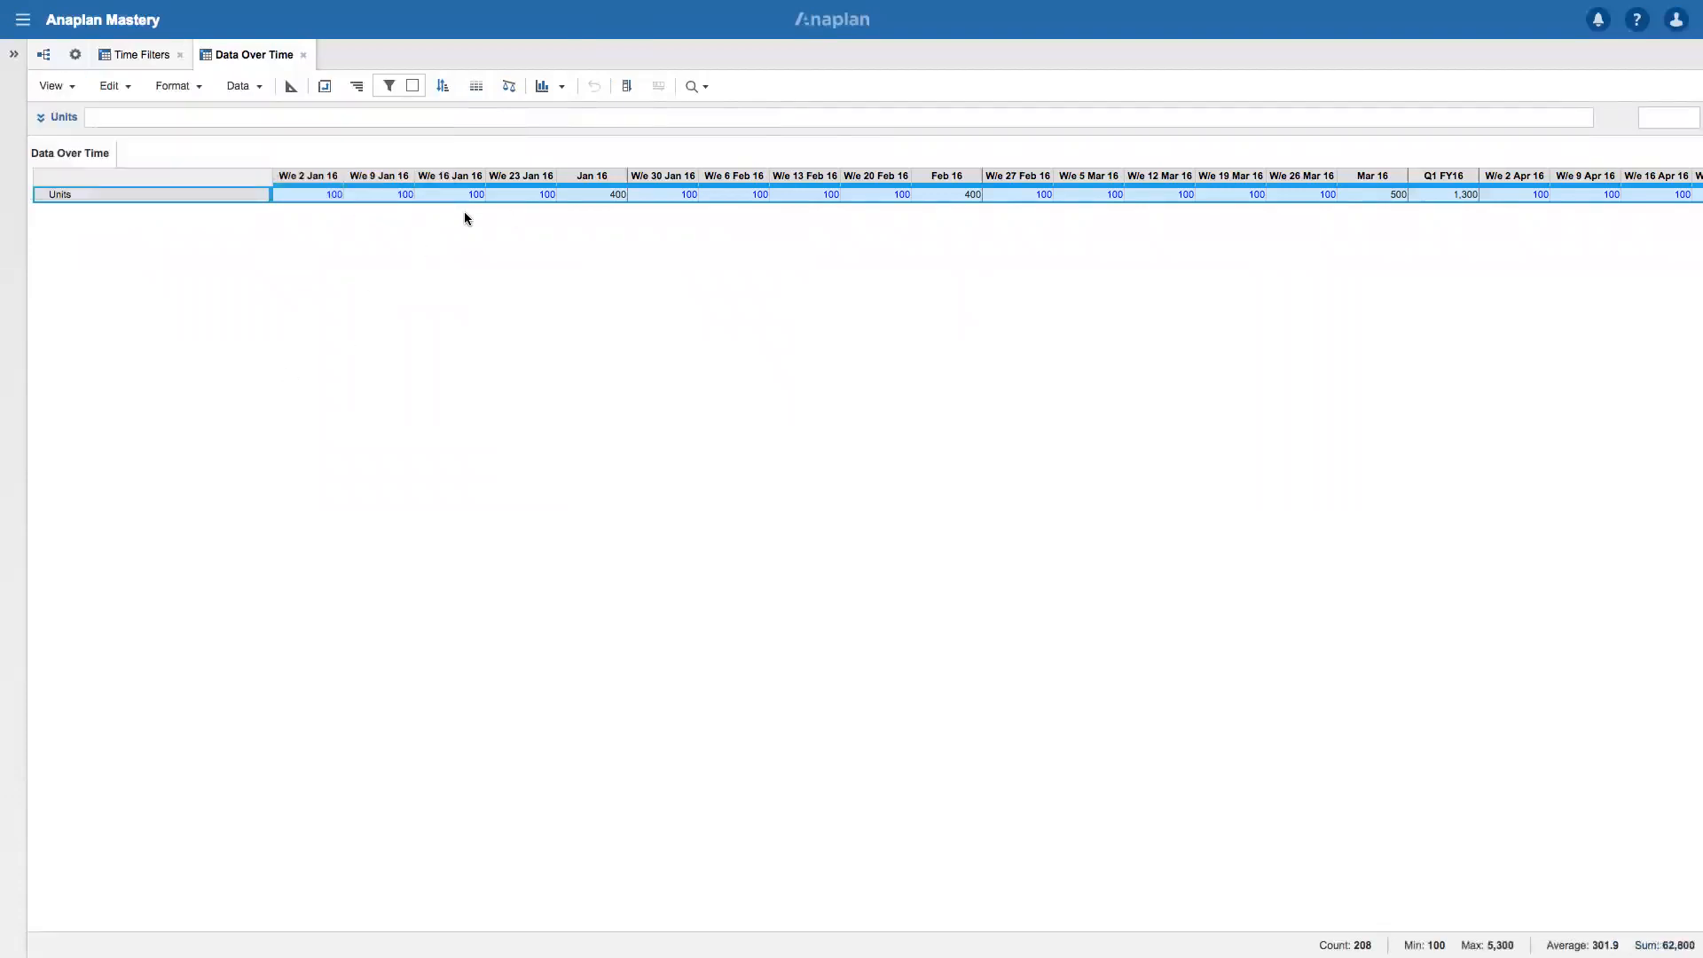
# Publish the Data Over Time grid to a new dashboard named Time Filter Exercise.
pyautogui.click(51, 85)
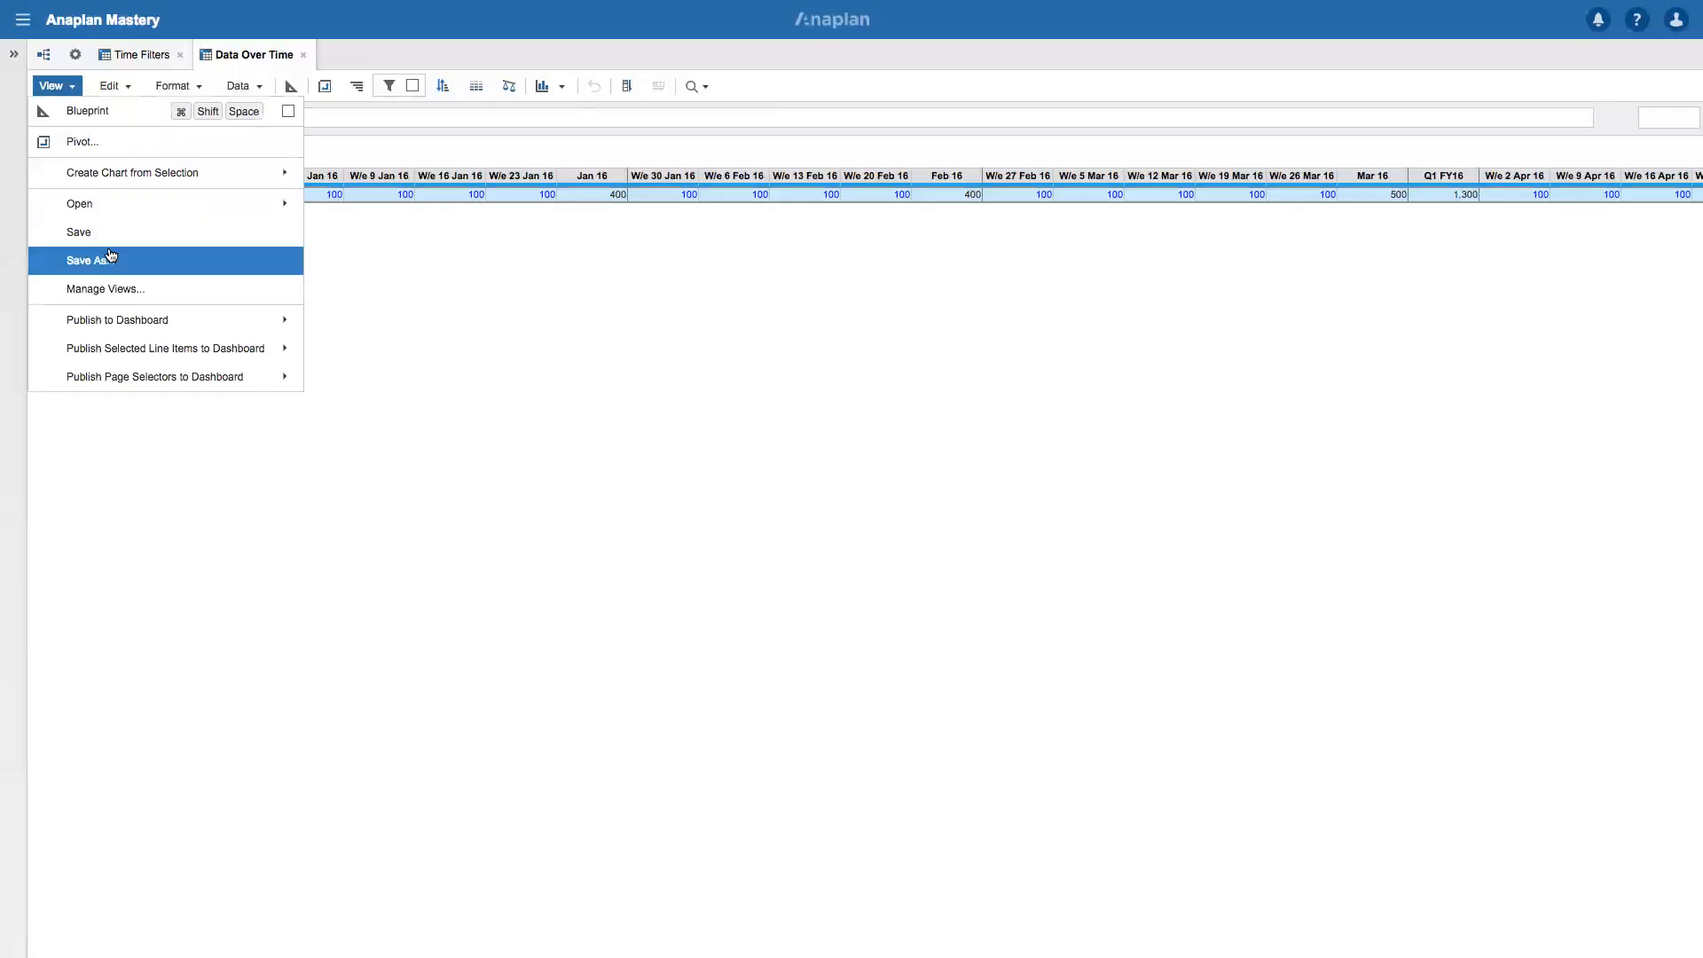
pyautogui.click(399, 325)
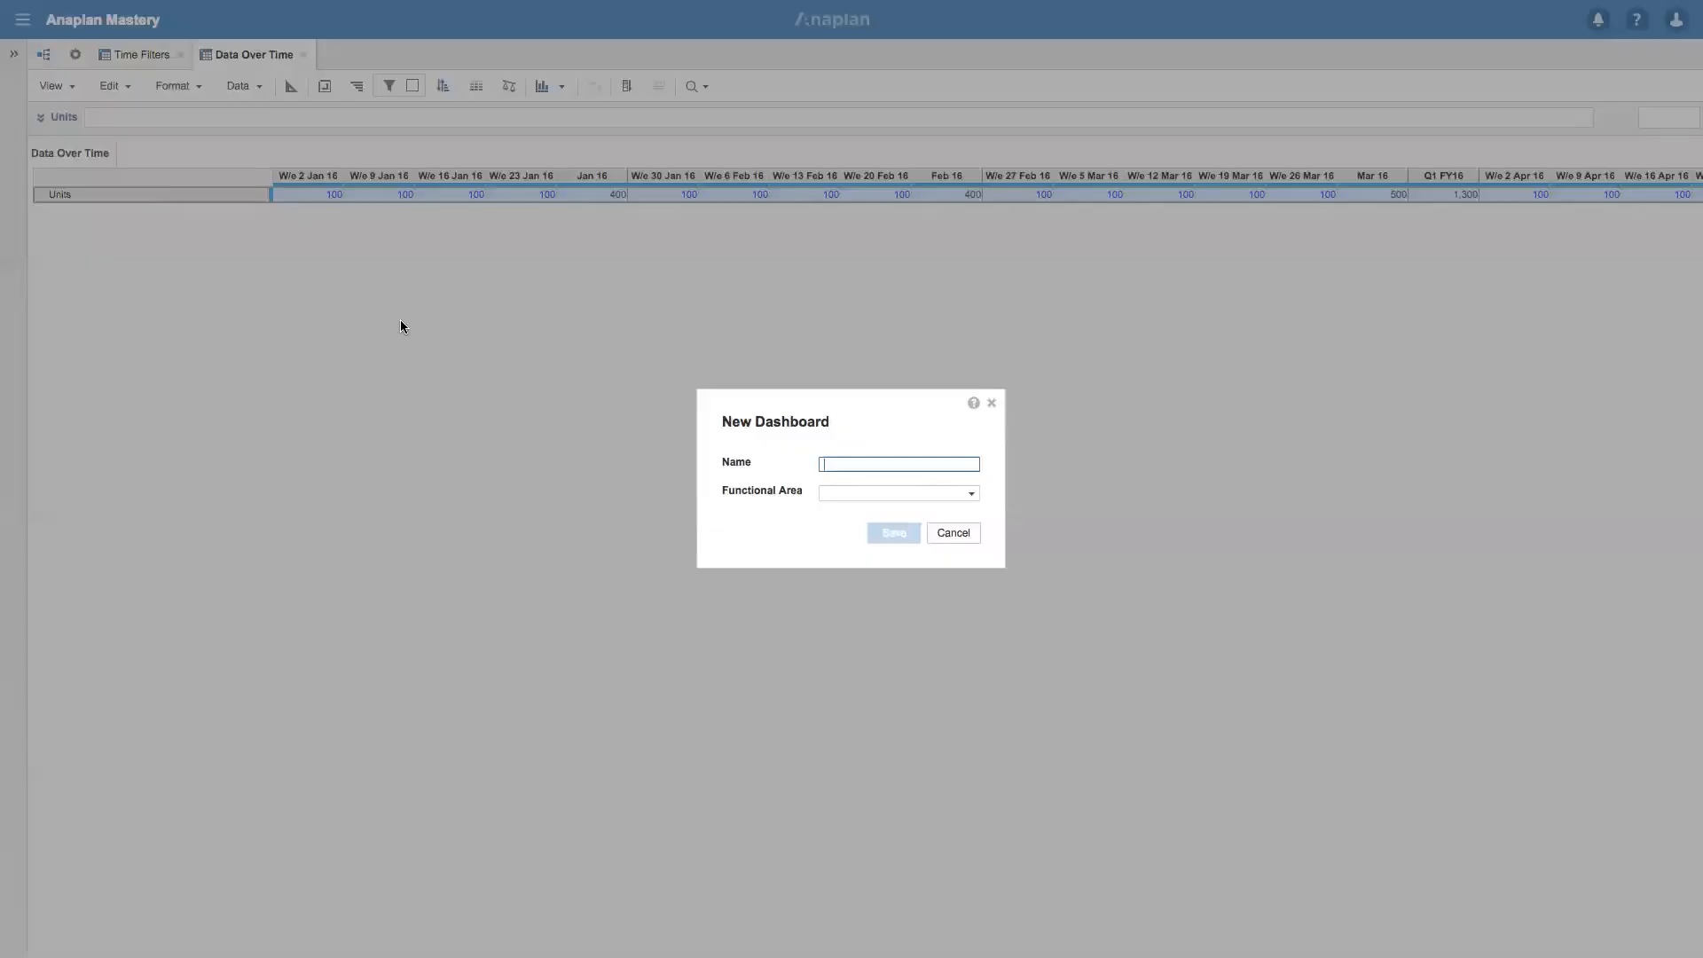
pyautogui.write('Time Filter Exercise')
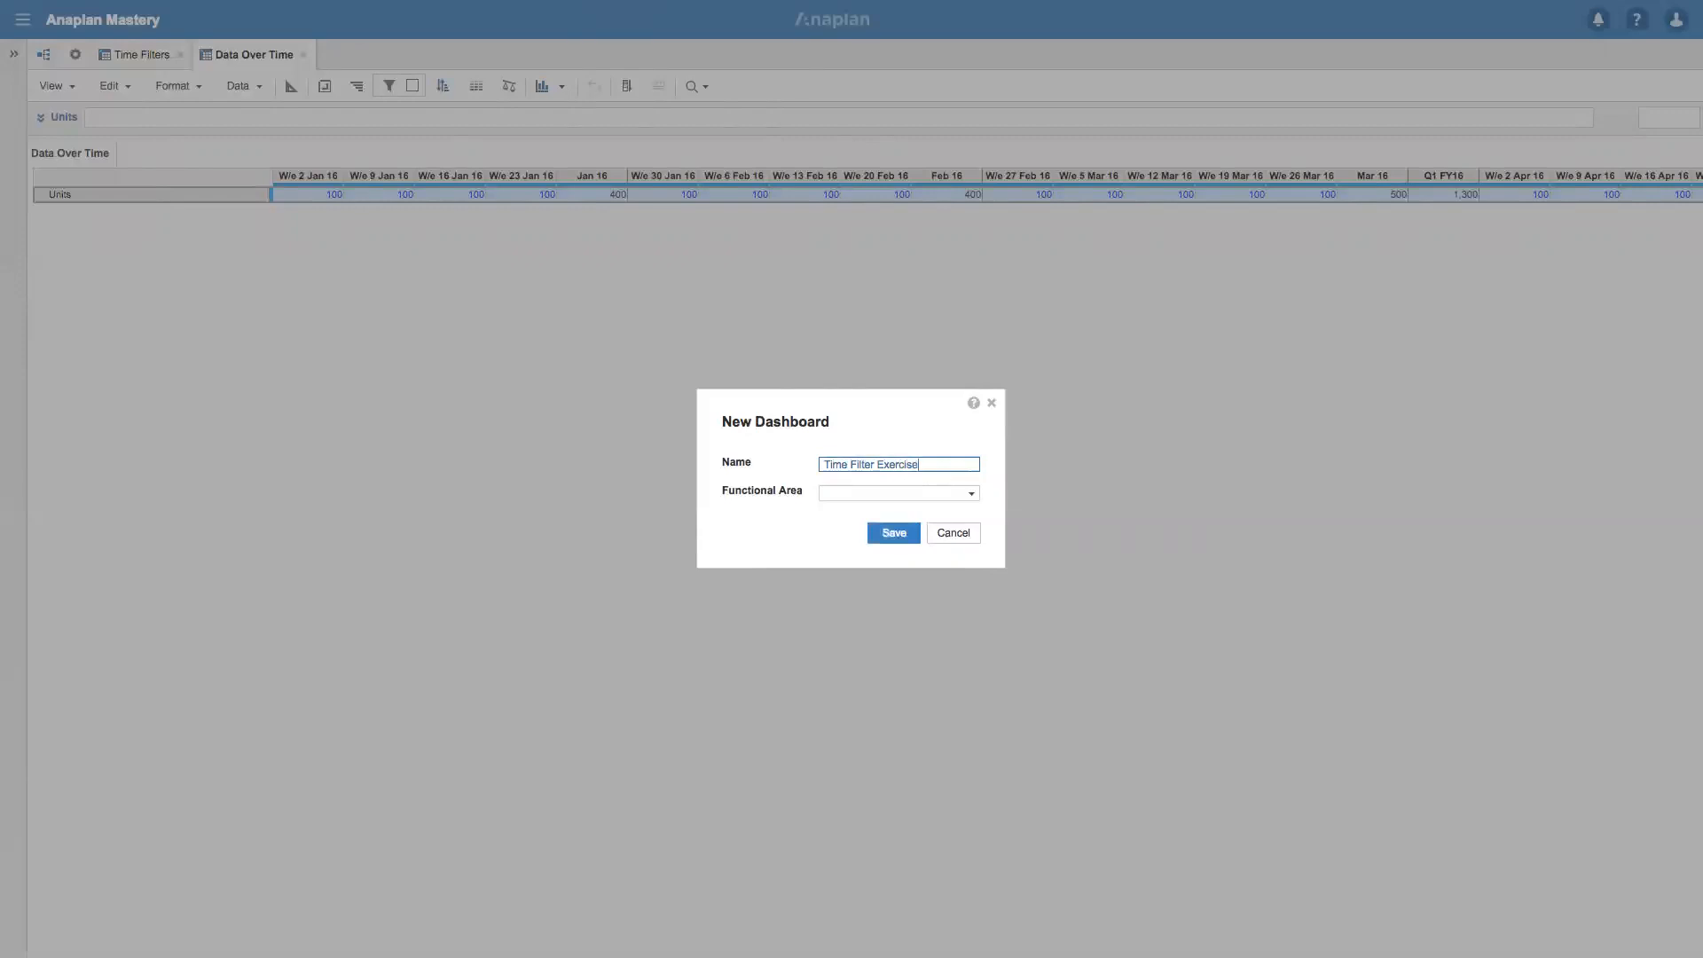
pyautogui.click(896, 536)
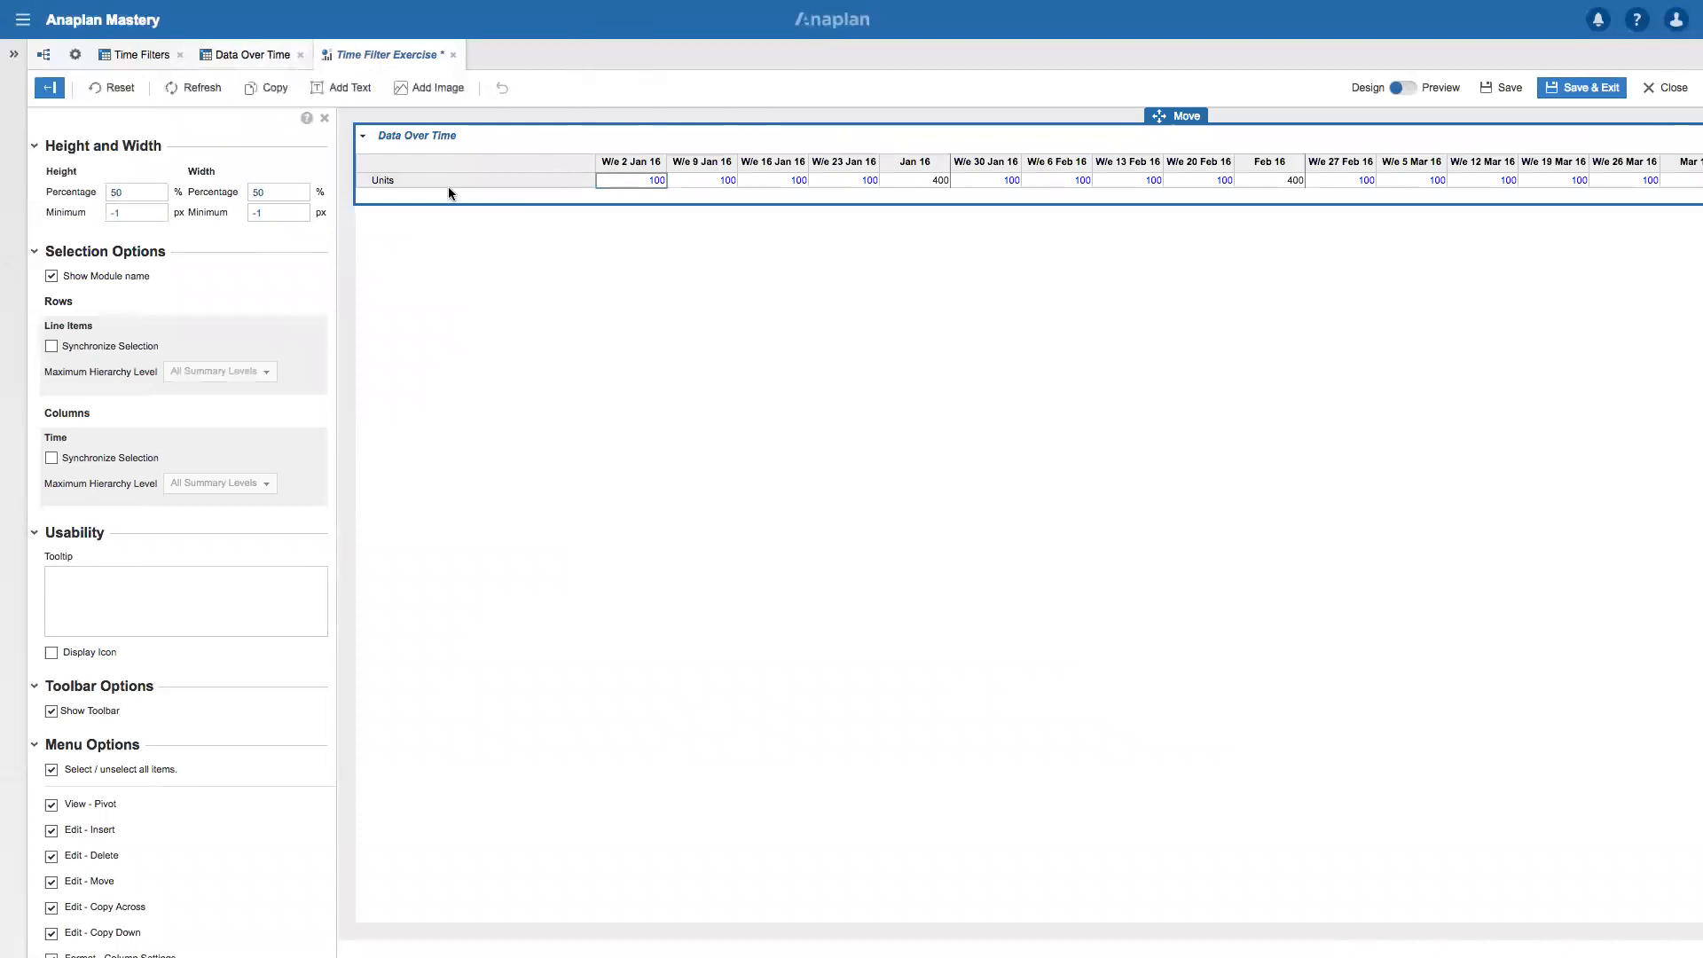
# Change the dashboard grid's time filter rule to Time Filters: Week: All Week Filter.
pyautogui.click(362, 136)
pyautogui.moveTo(408, 245)
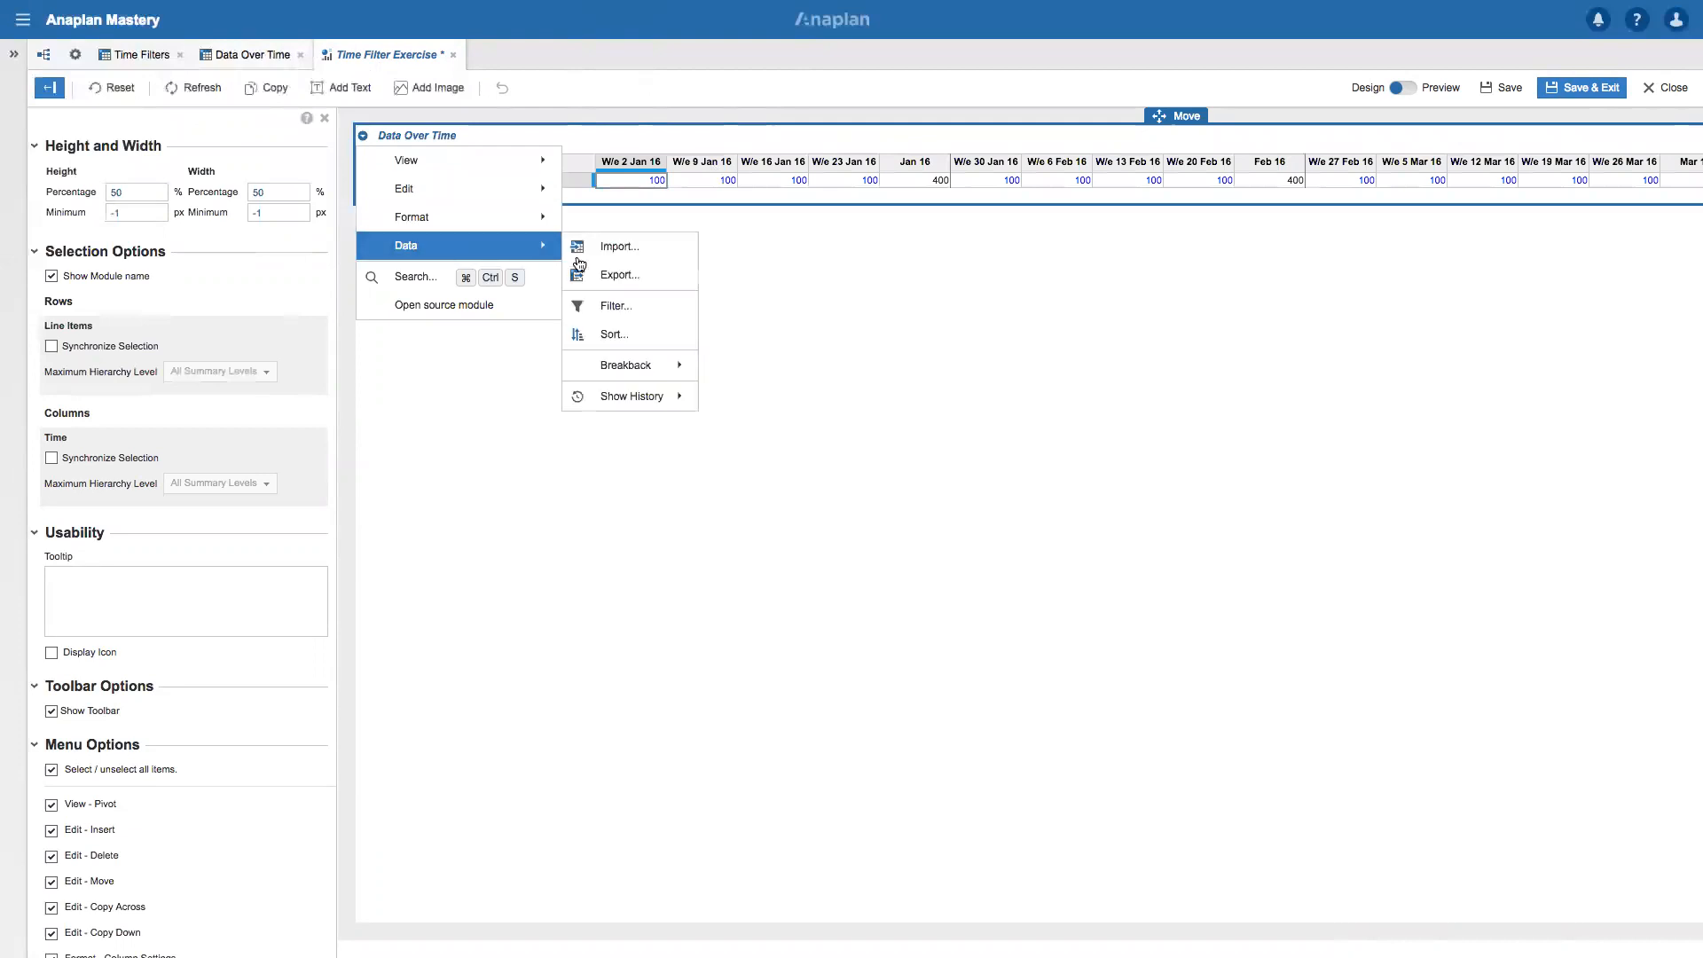
pyautogui.click(596, 304)
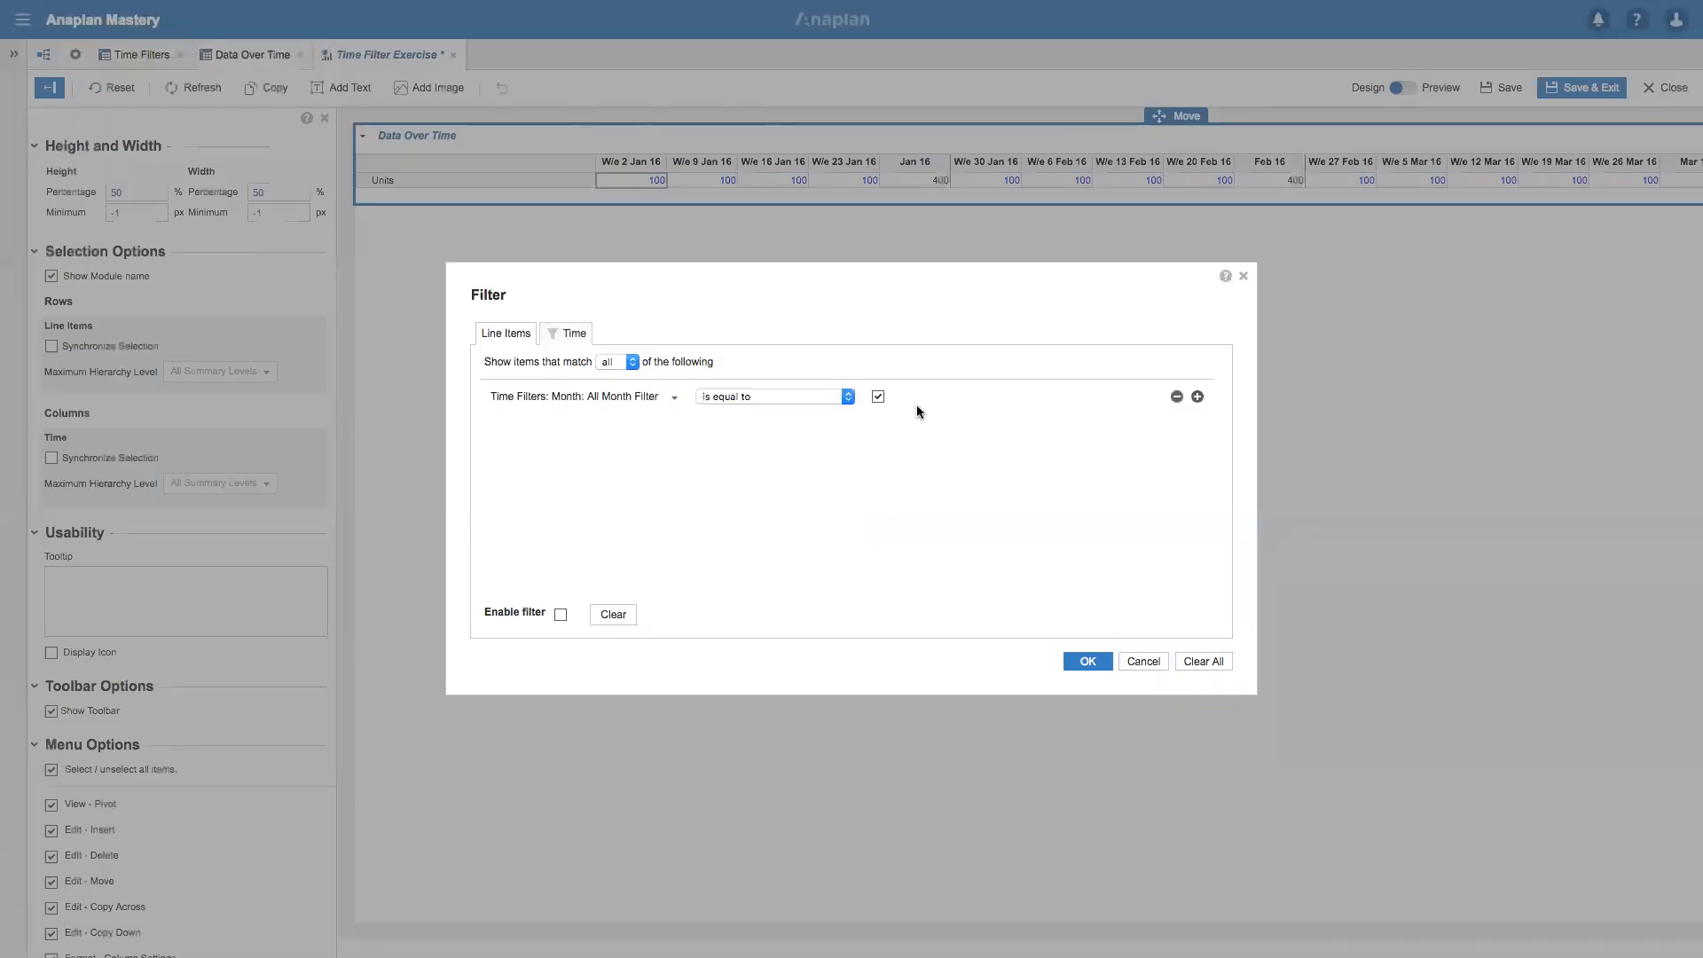
pyautogui.click(674, 397)
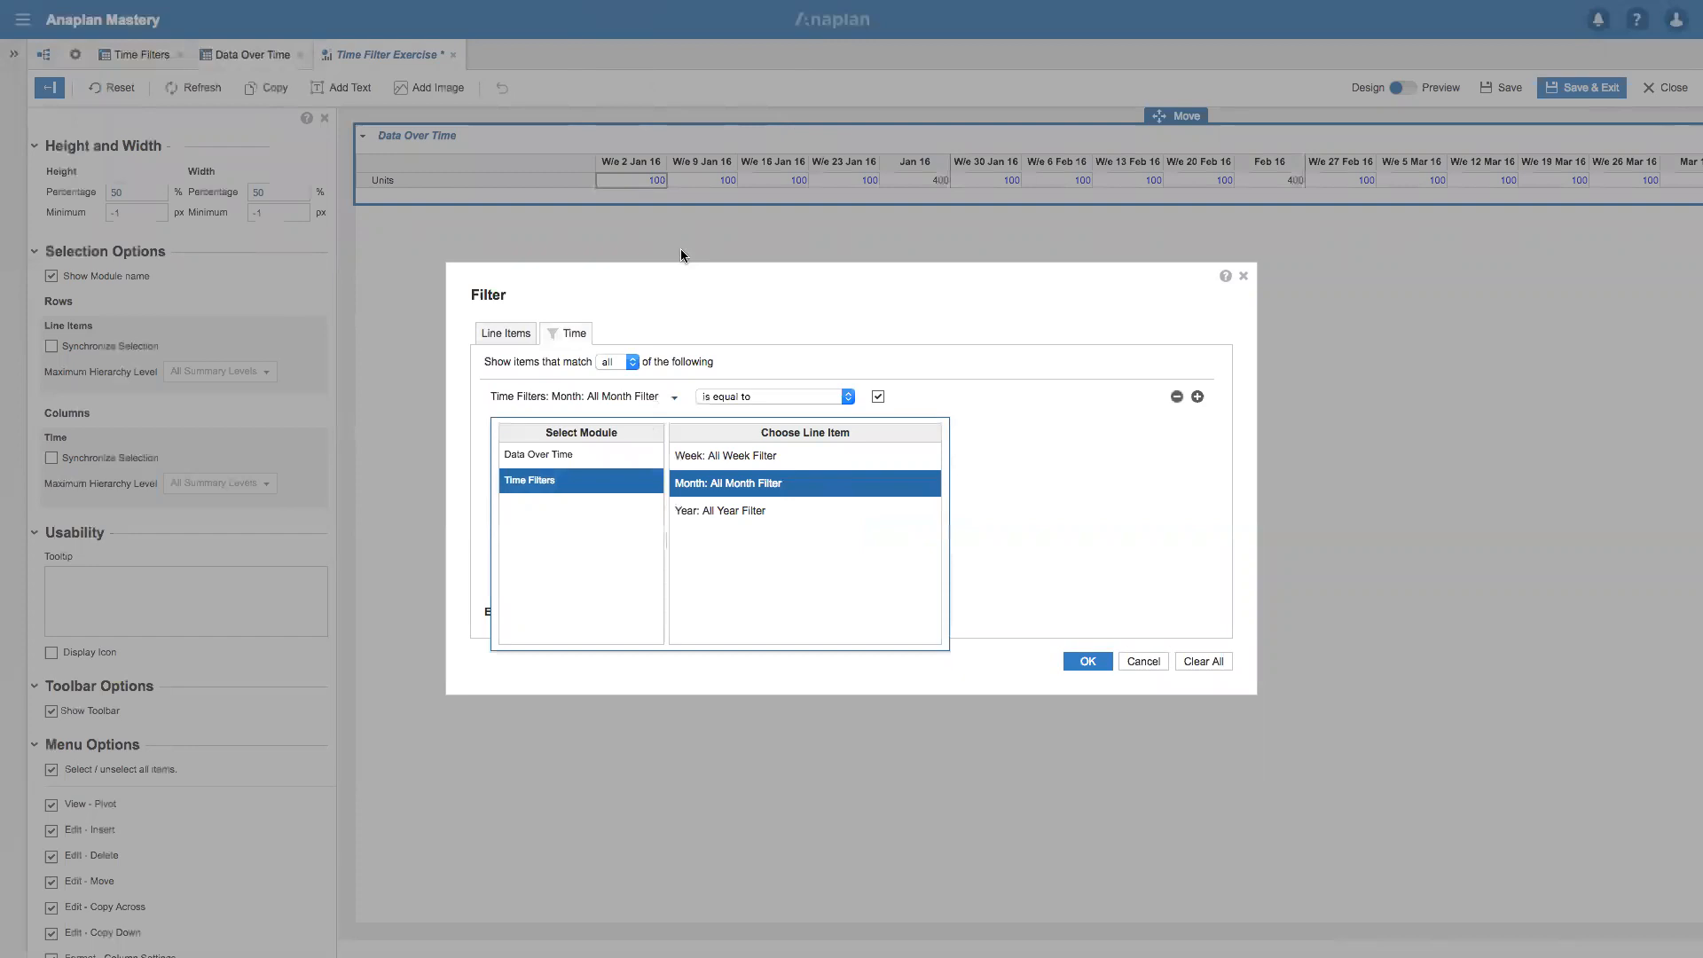
pyautogui.click(727, 467)
pyautogui.click(1088, 661)
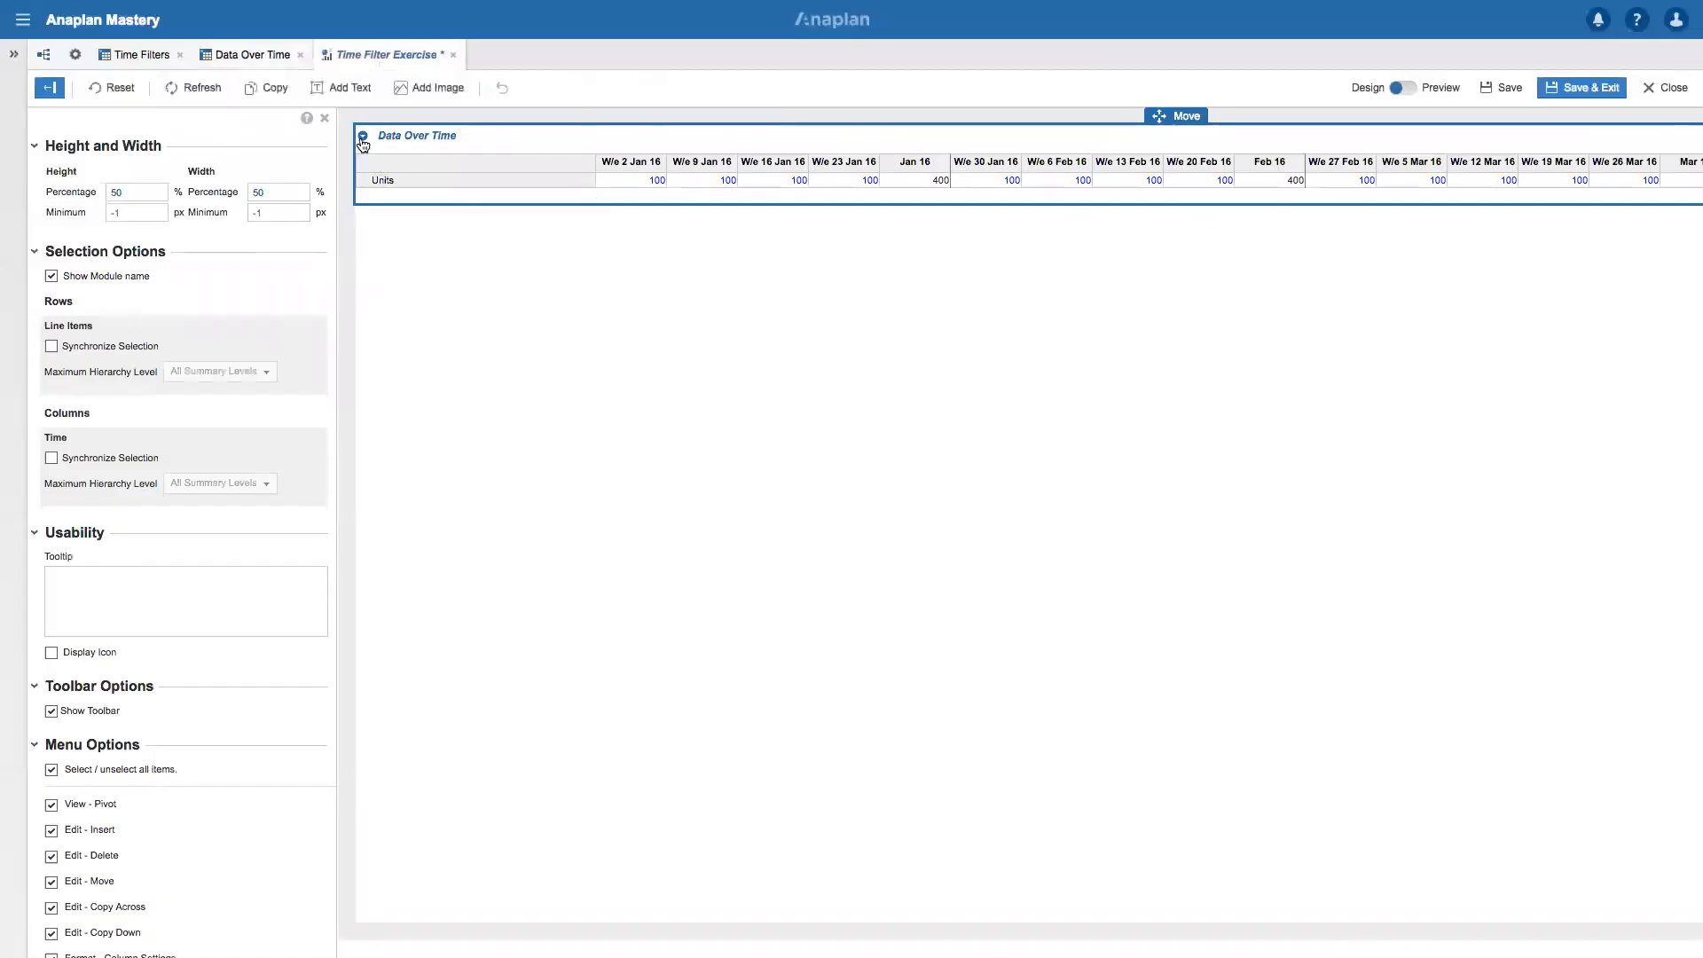
# Enable the week-based time filter on the dashboard grid and save the dashboard.
pyautogui.rightClick(377, 177)
pyautogui.moveTo(461, 246)
pyautogui.click(602, 309)
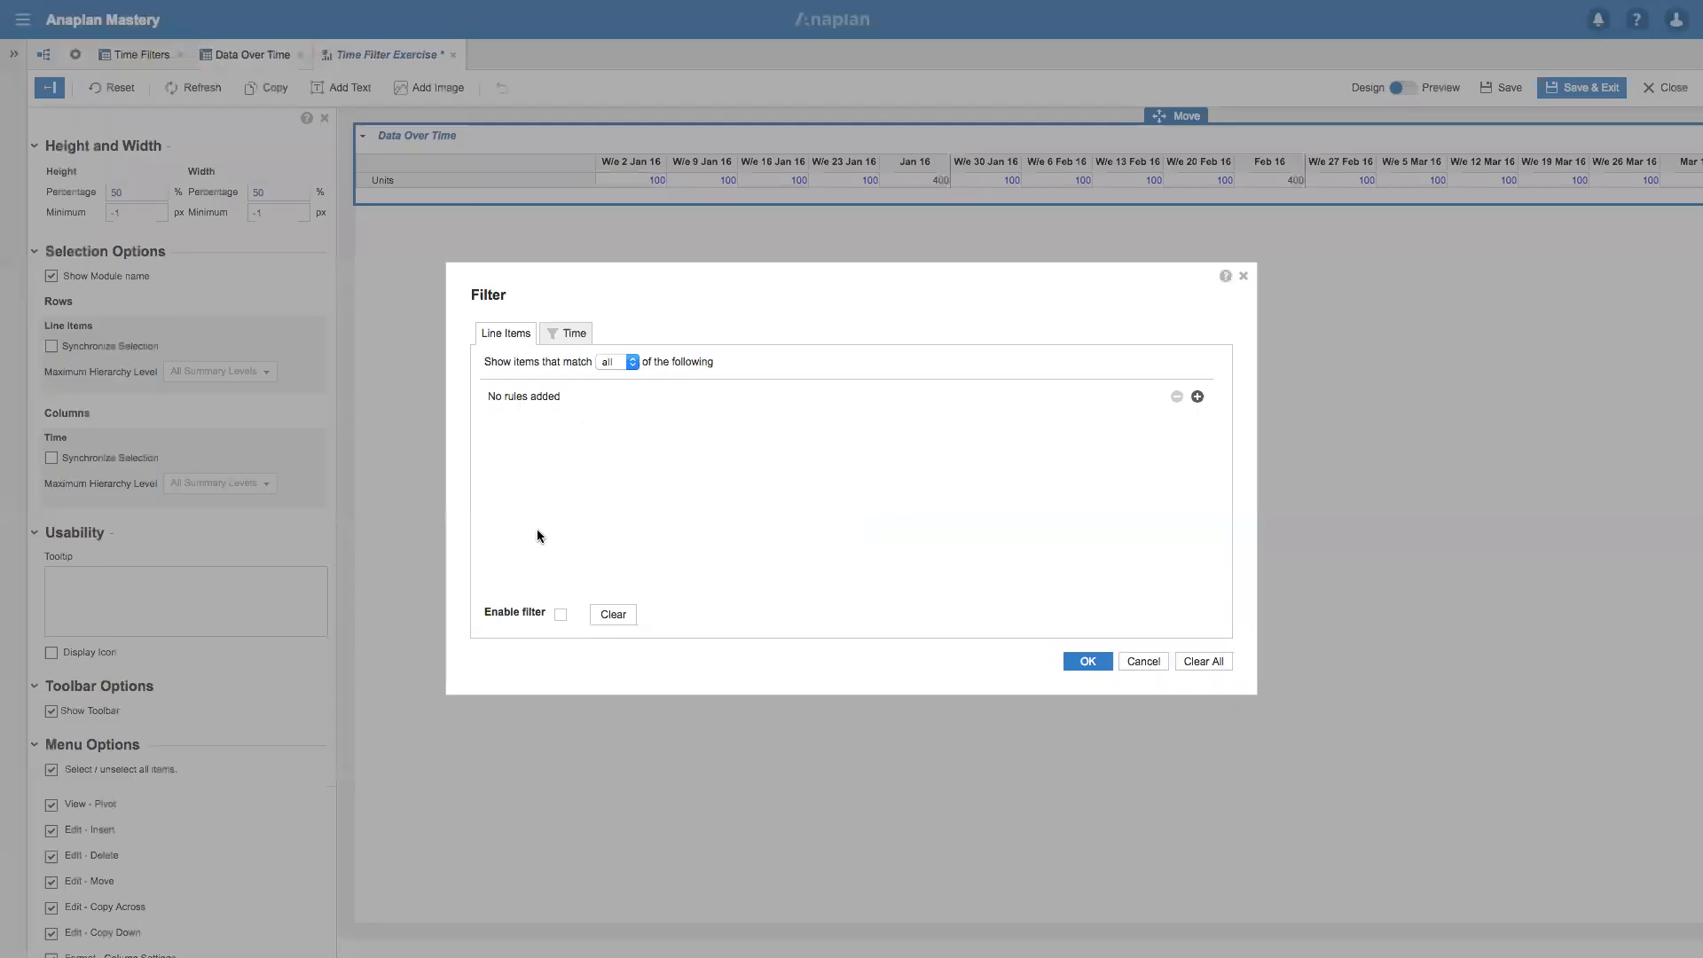
pyautogui.click(567, 344)
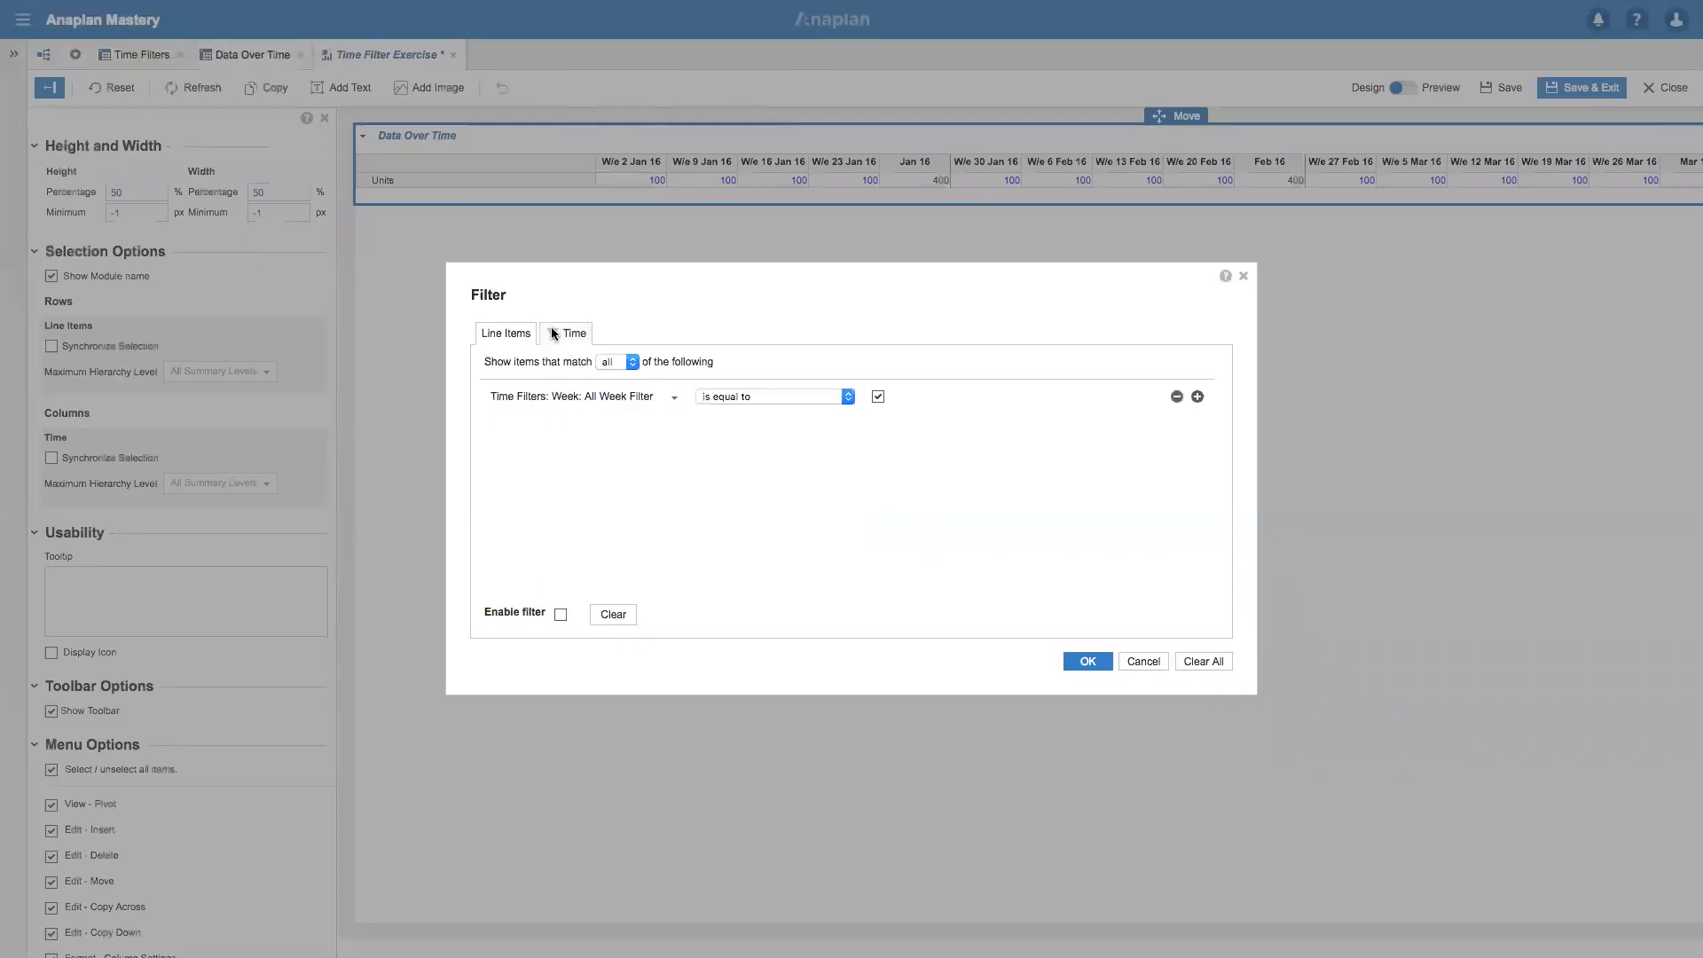
pyautogui.click(562, 615)
pyautogui.click(1088, 661)
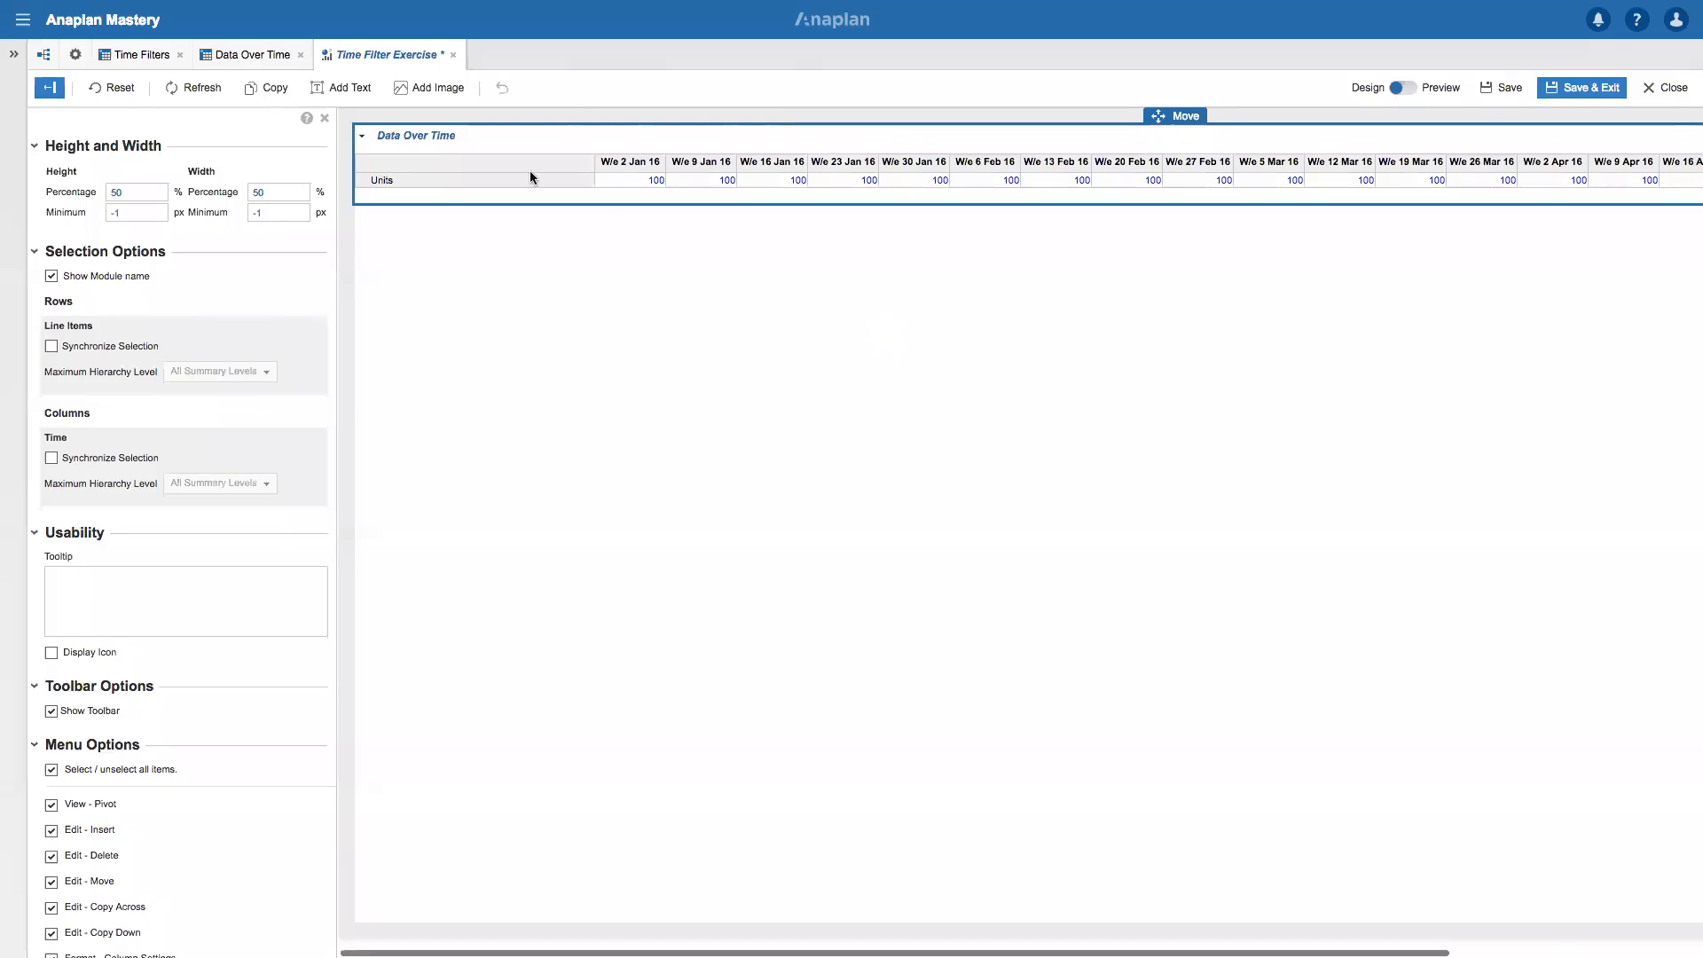
pyautogui.moveTo(637, 179); pyautogui.dragTo(1144, 181)
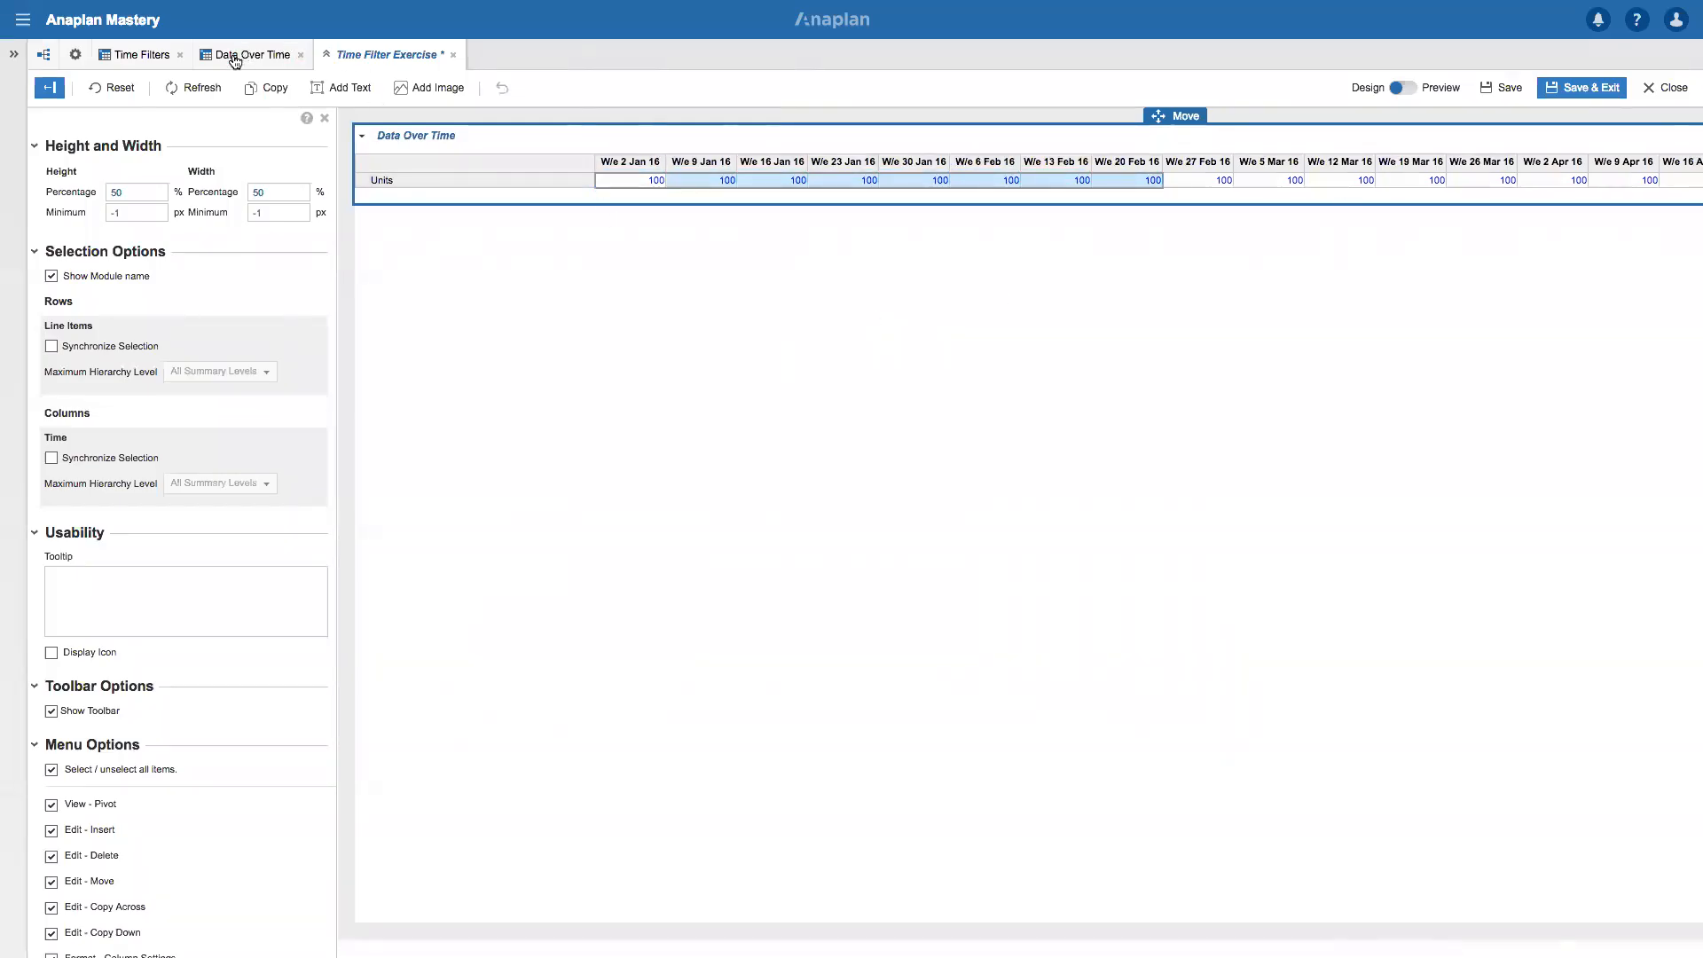
pyautogui.click(1504, 88)
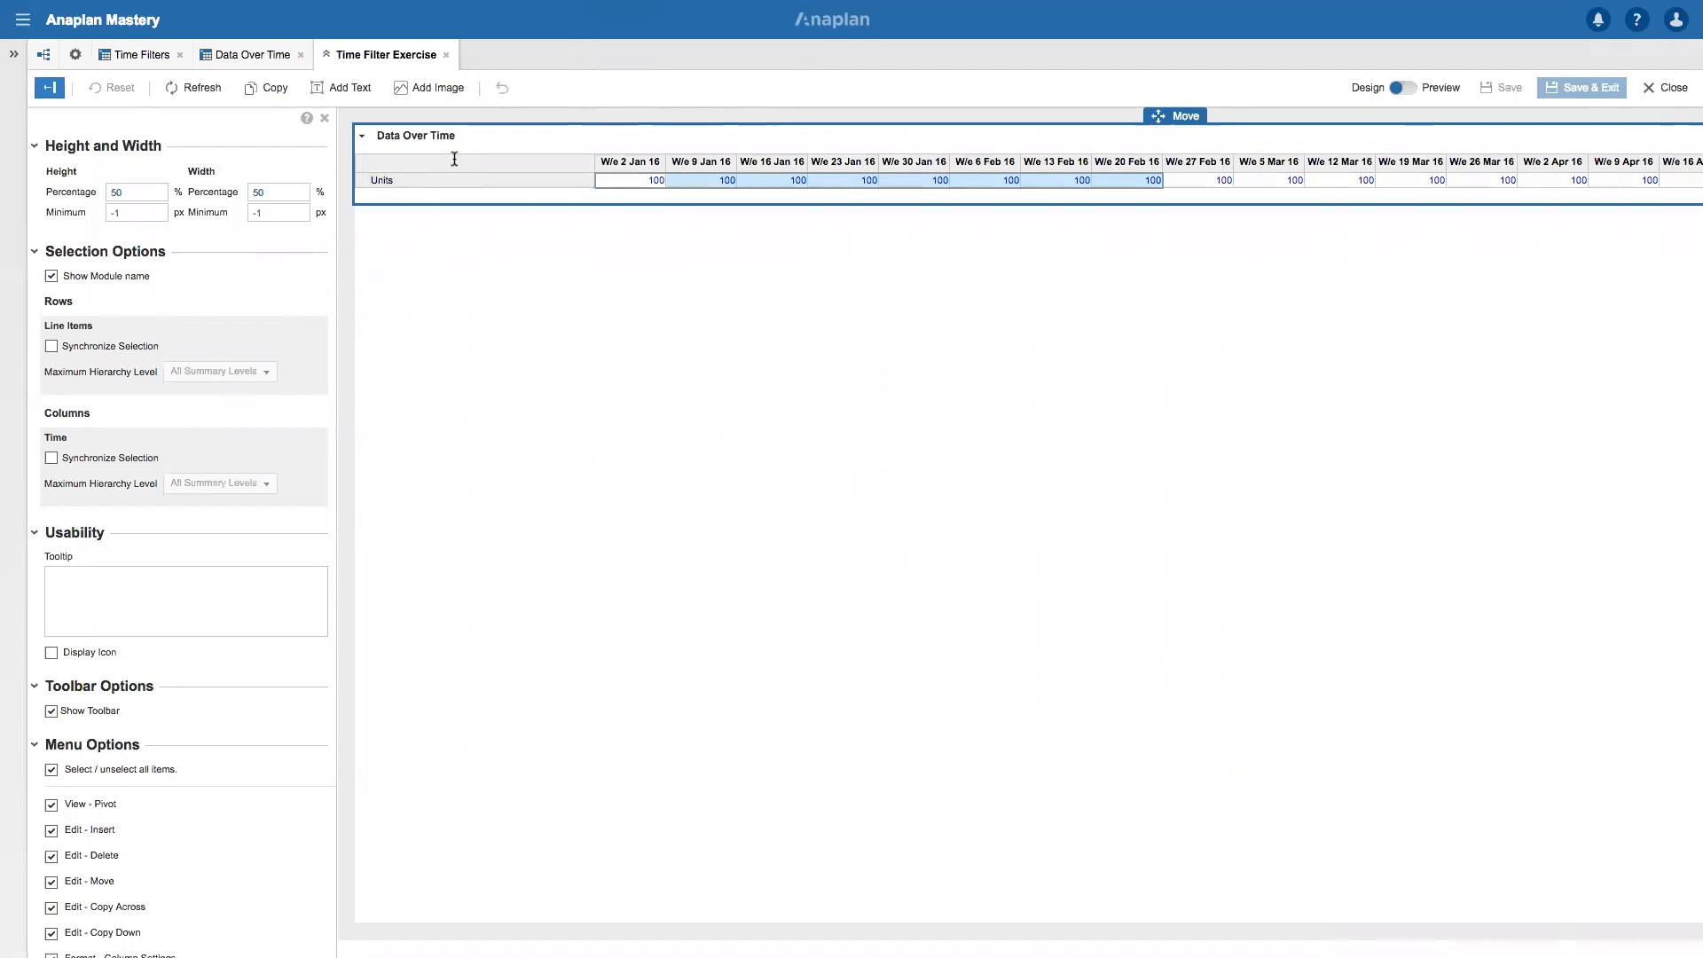
# Publish a second copy of the Data Over Time grid to the existing Time Filter Exercise dashboard.
pyautogui.click(241, 59)
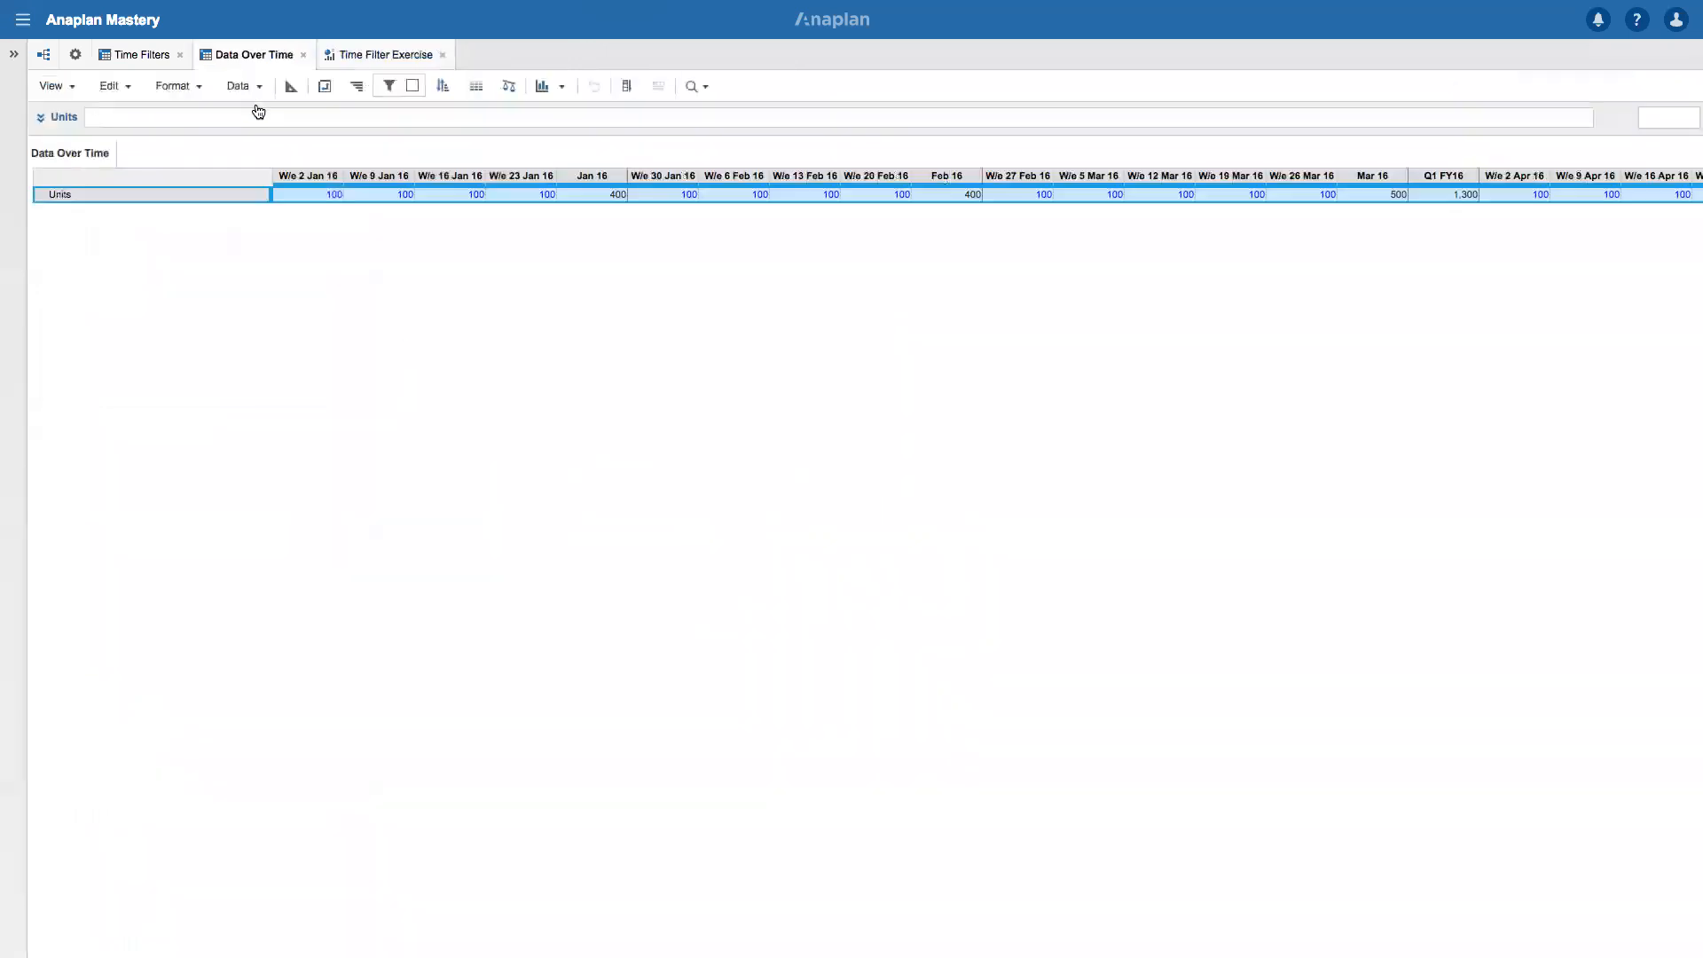
pyautogui.click(52, 87)
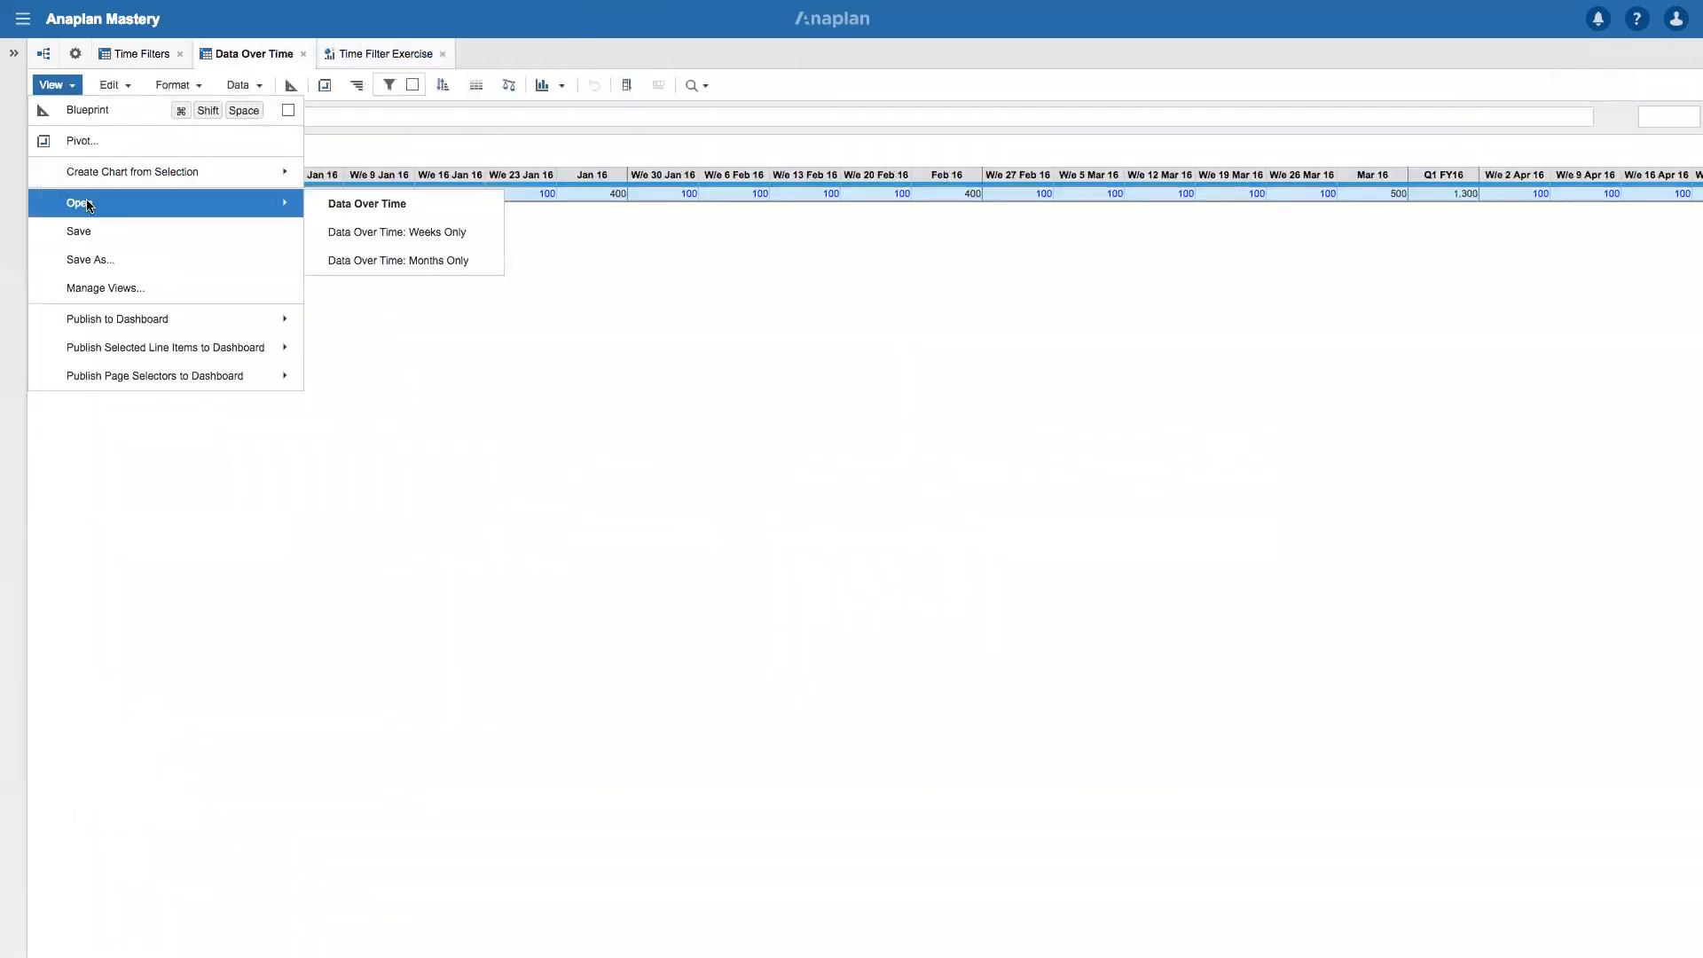
pyautogui.click(88, 206)
pyautogui.click(51, 85)
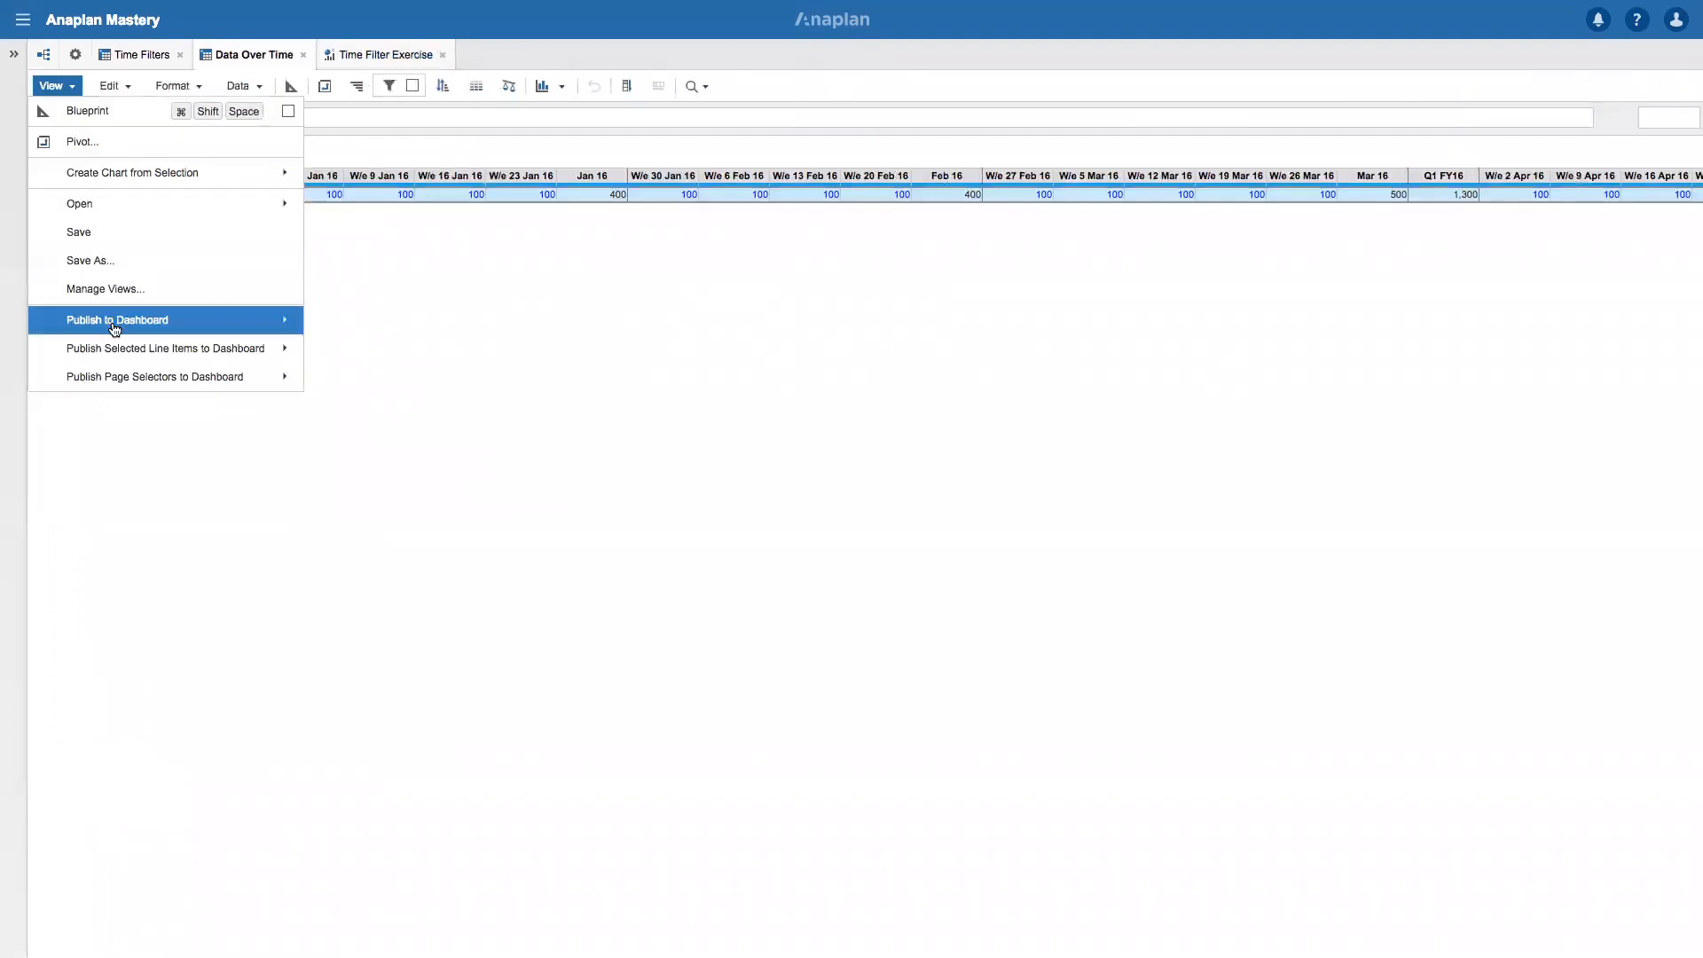
pyautogui.moveTo(116, 329)
pyautogui.click(346, 354)
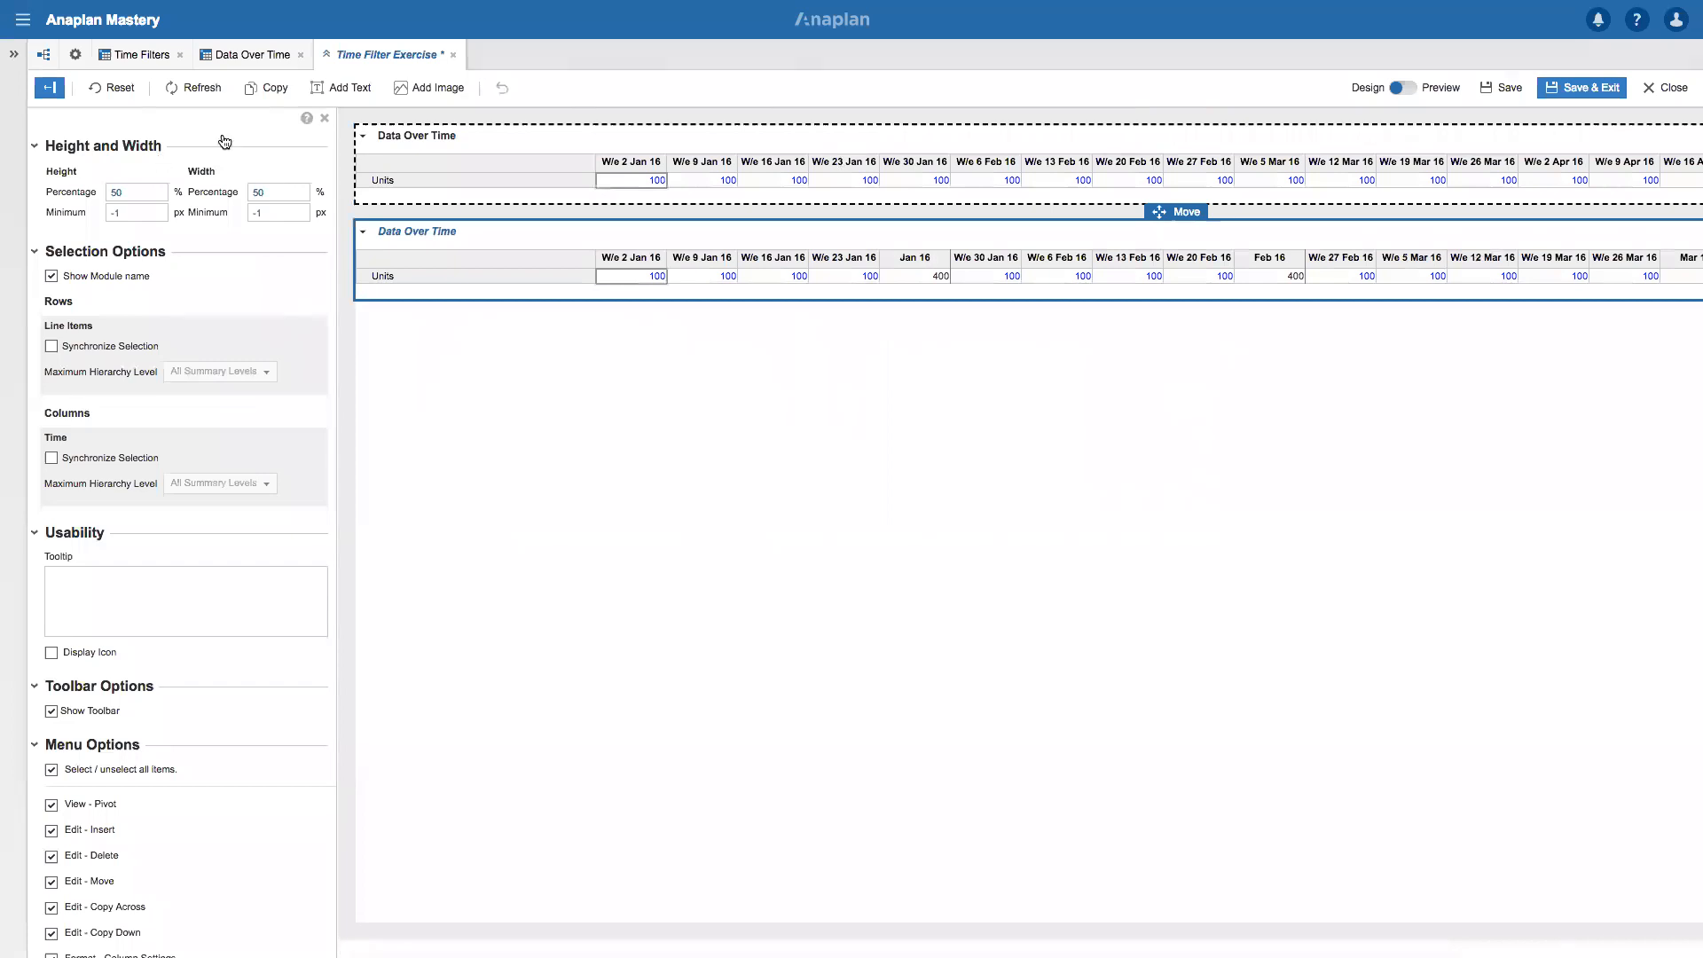
# Switch the first dashboard grid's time filter to Time Filters: Month: All Month Filter.
pyautogui.click(363, 135)
pyautogui.moveTo(435, 246)
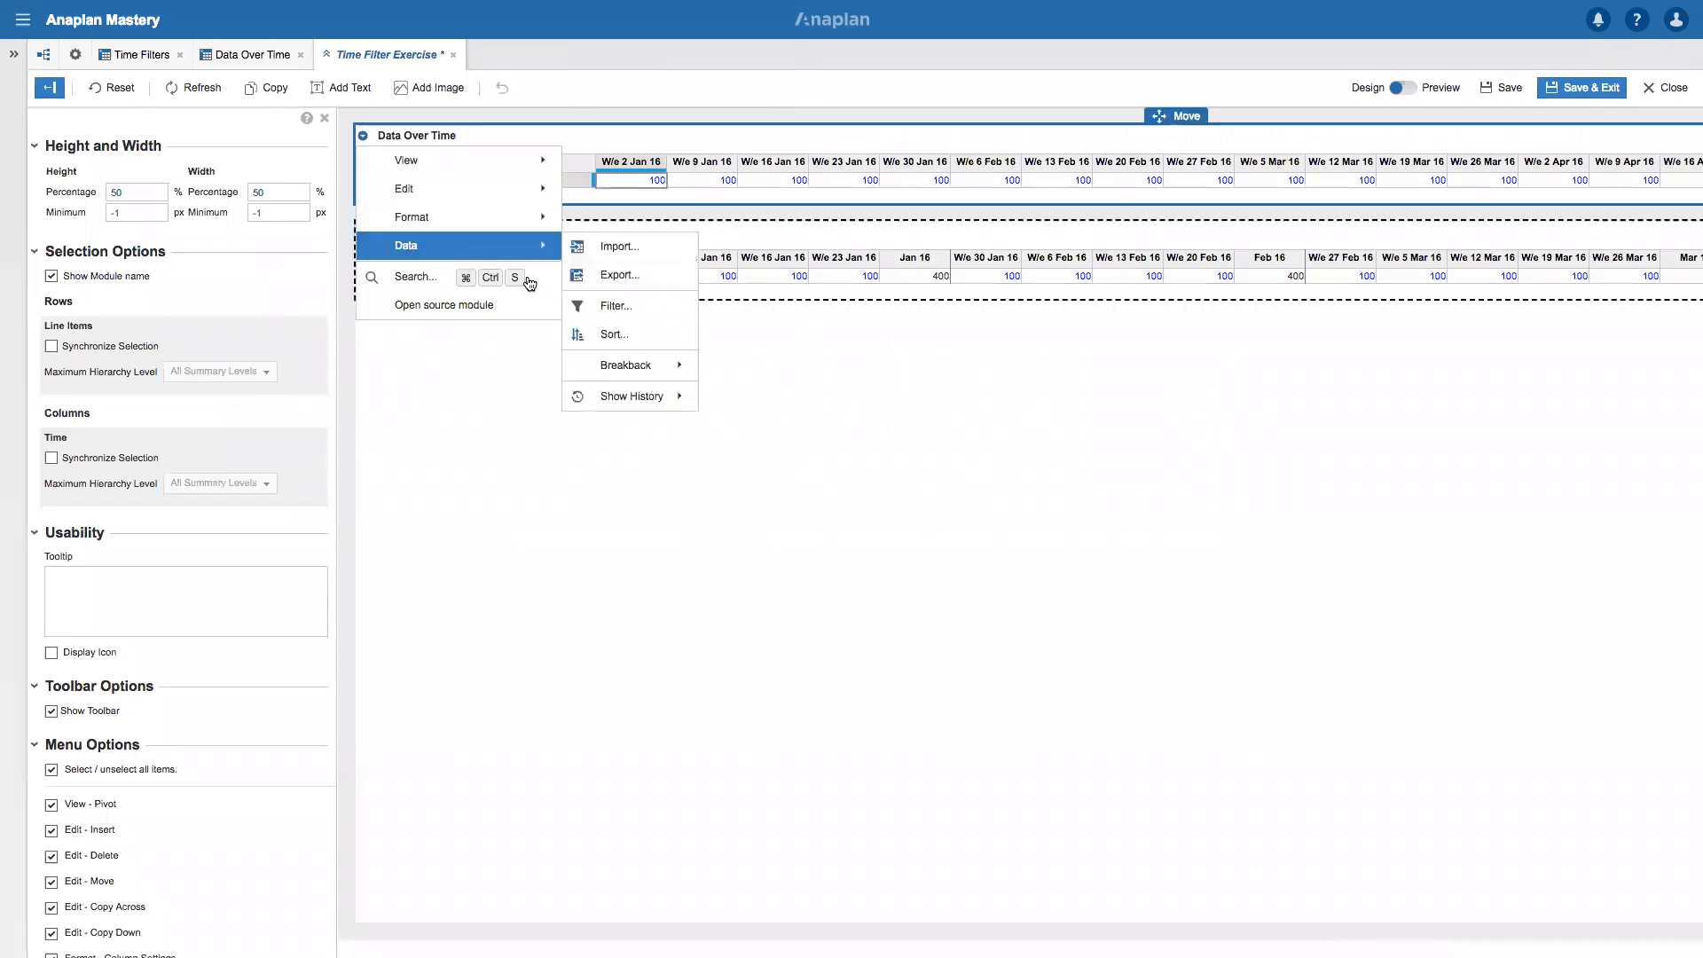
pyautogui.click(590, 307)
pyautogui.click(565, 334)
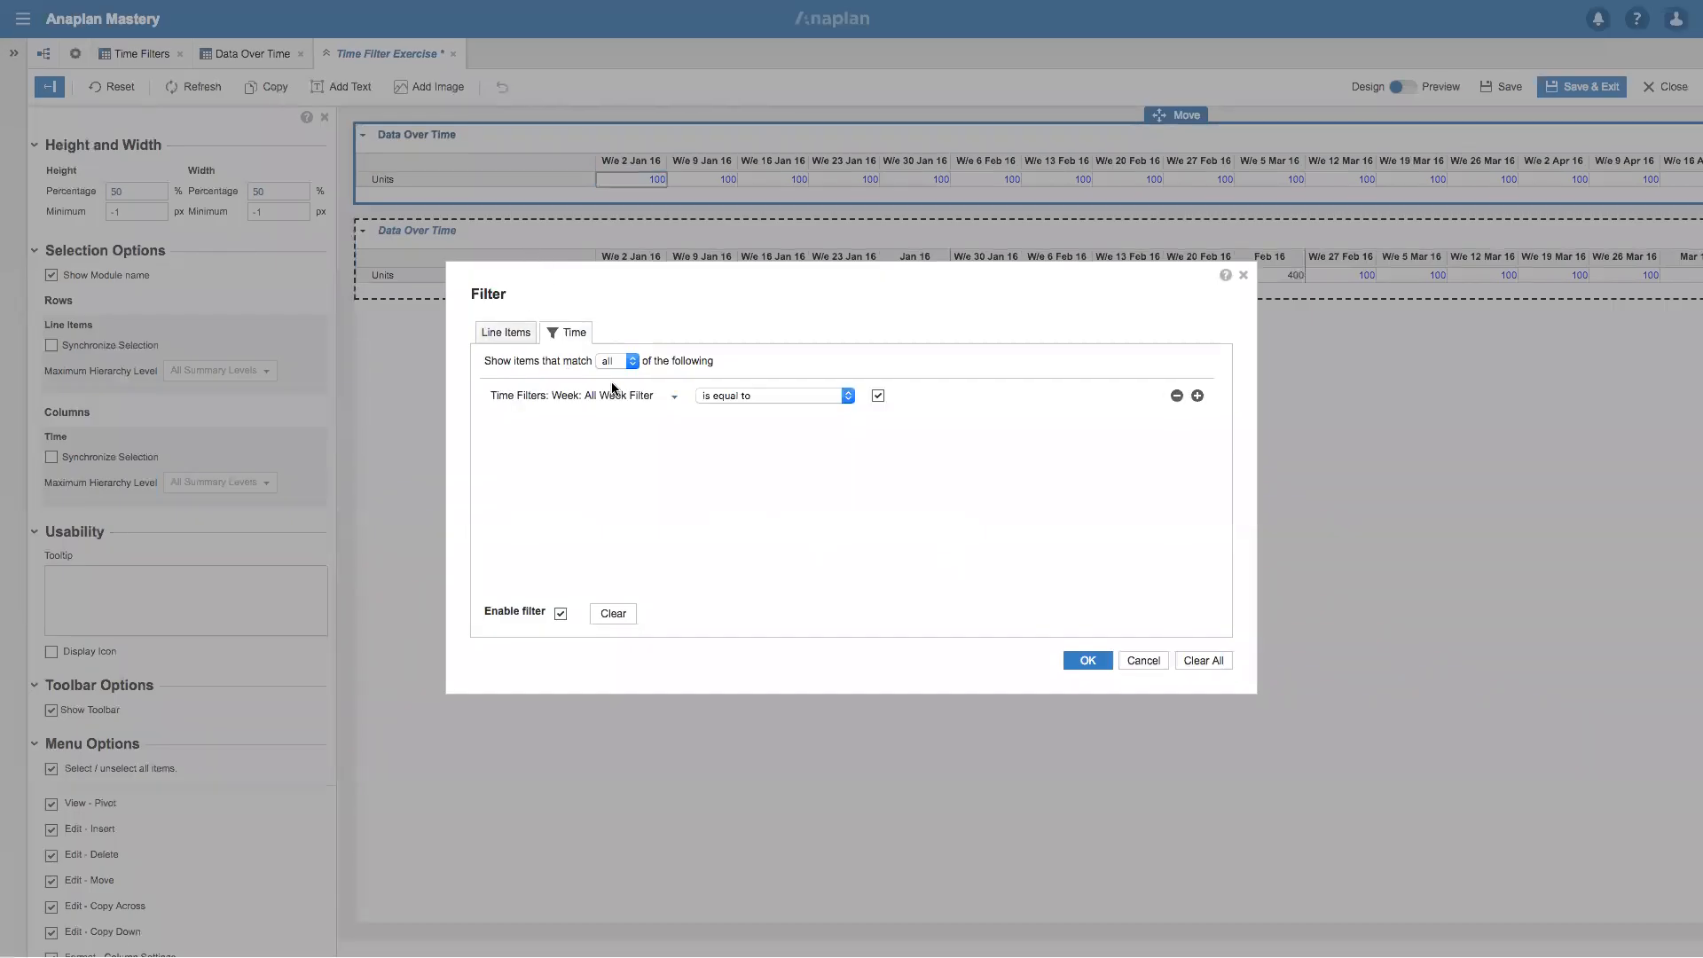
pyautogui.click(672, 397)
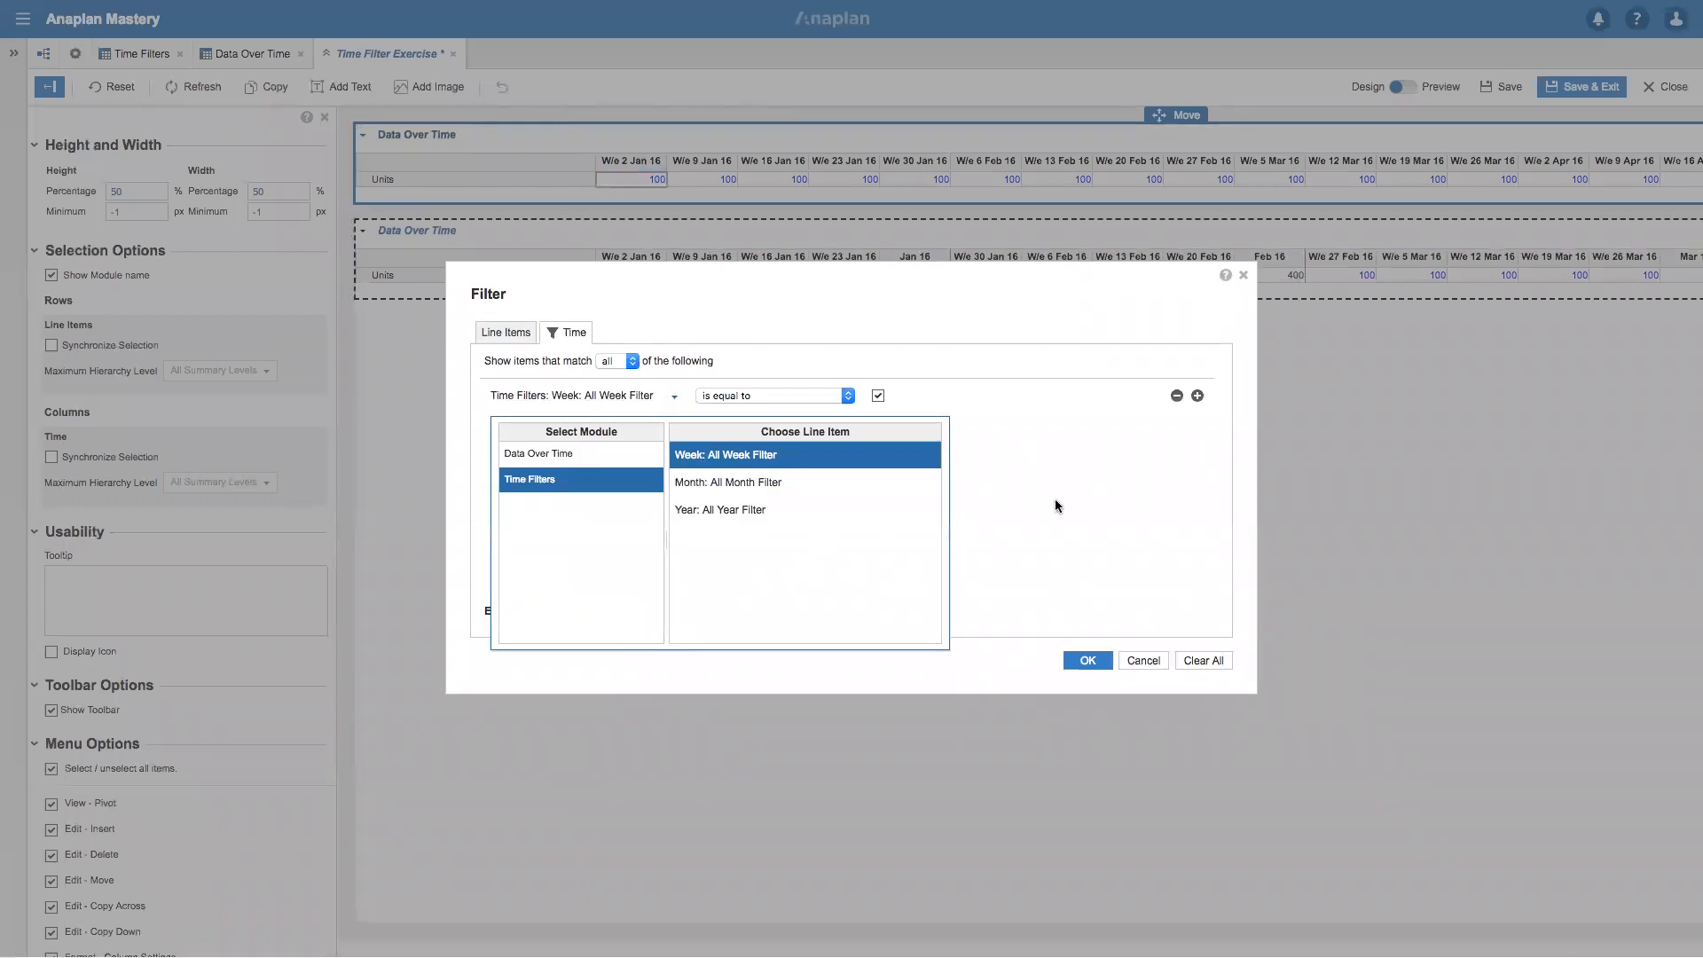
pyautogui.click(796, 484)
pyautogui.click(1087, 660)
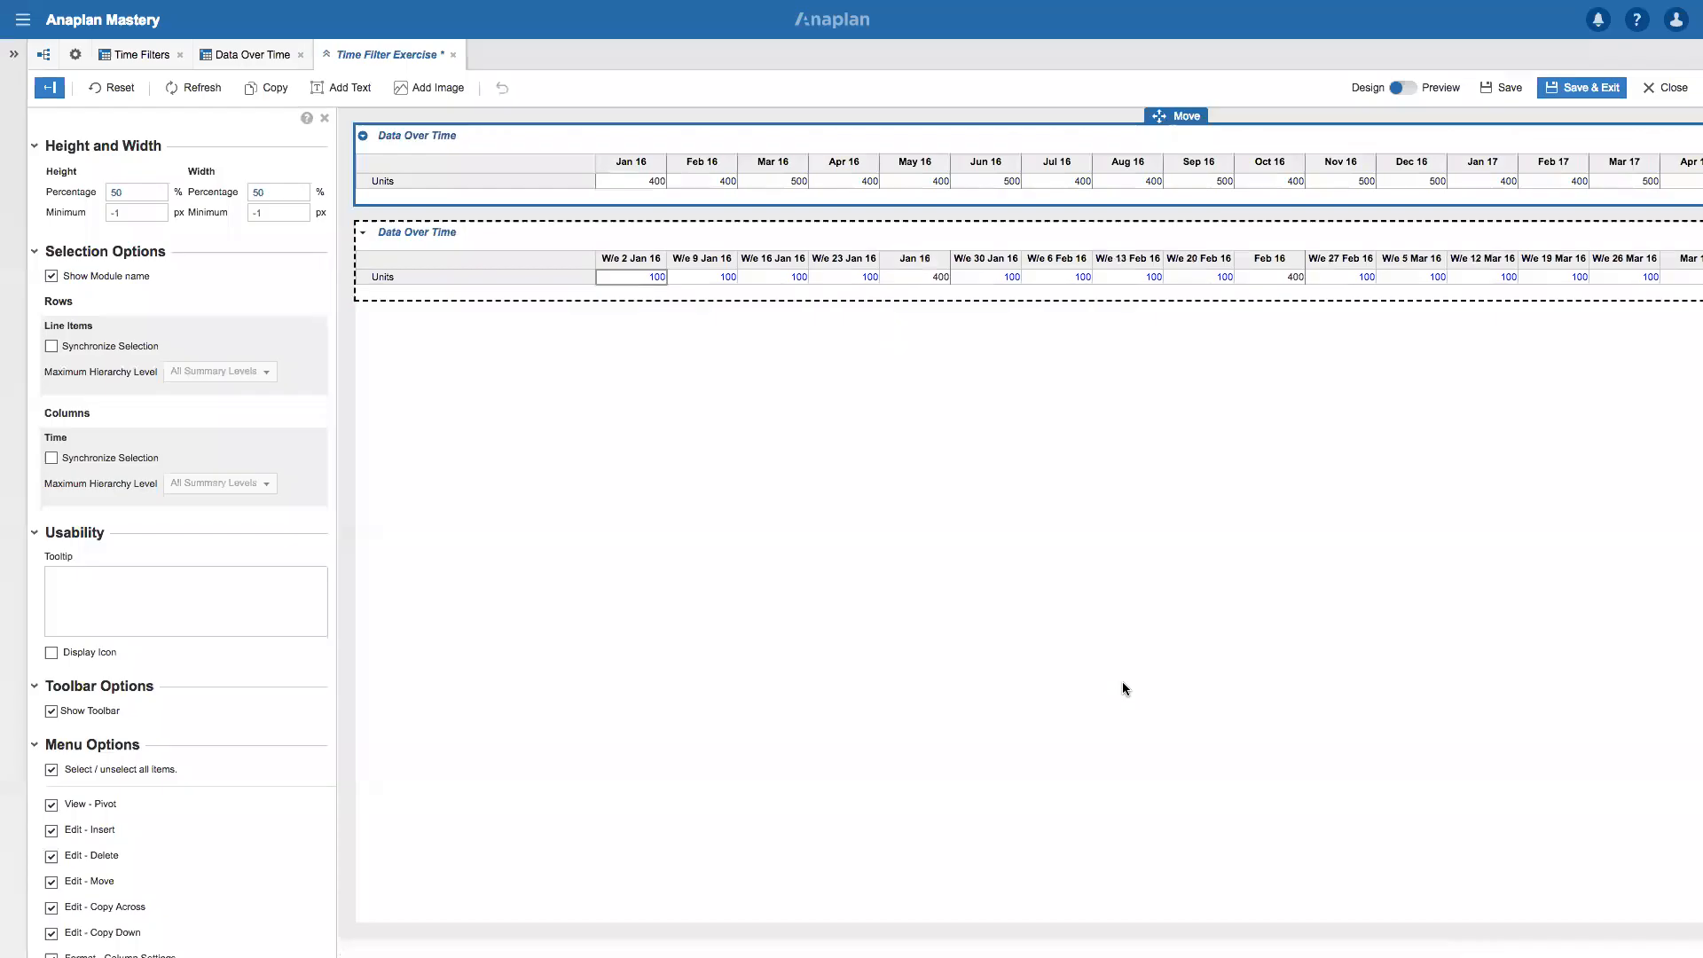
# Return to the Data Over Time module and publish a third copy of its grid to Time Filter Exercise.
pyautogui.click(248, 56)
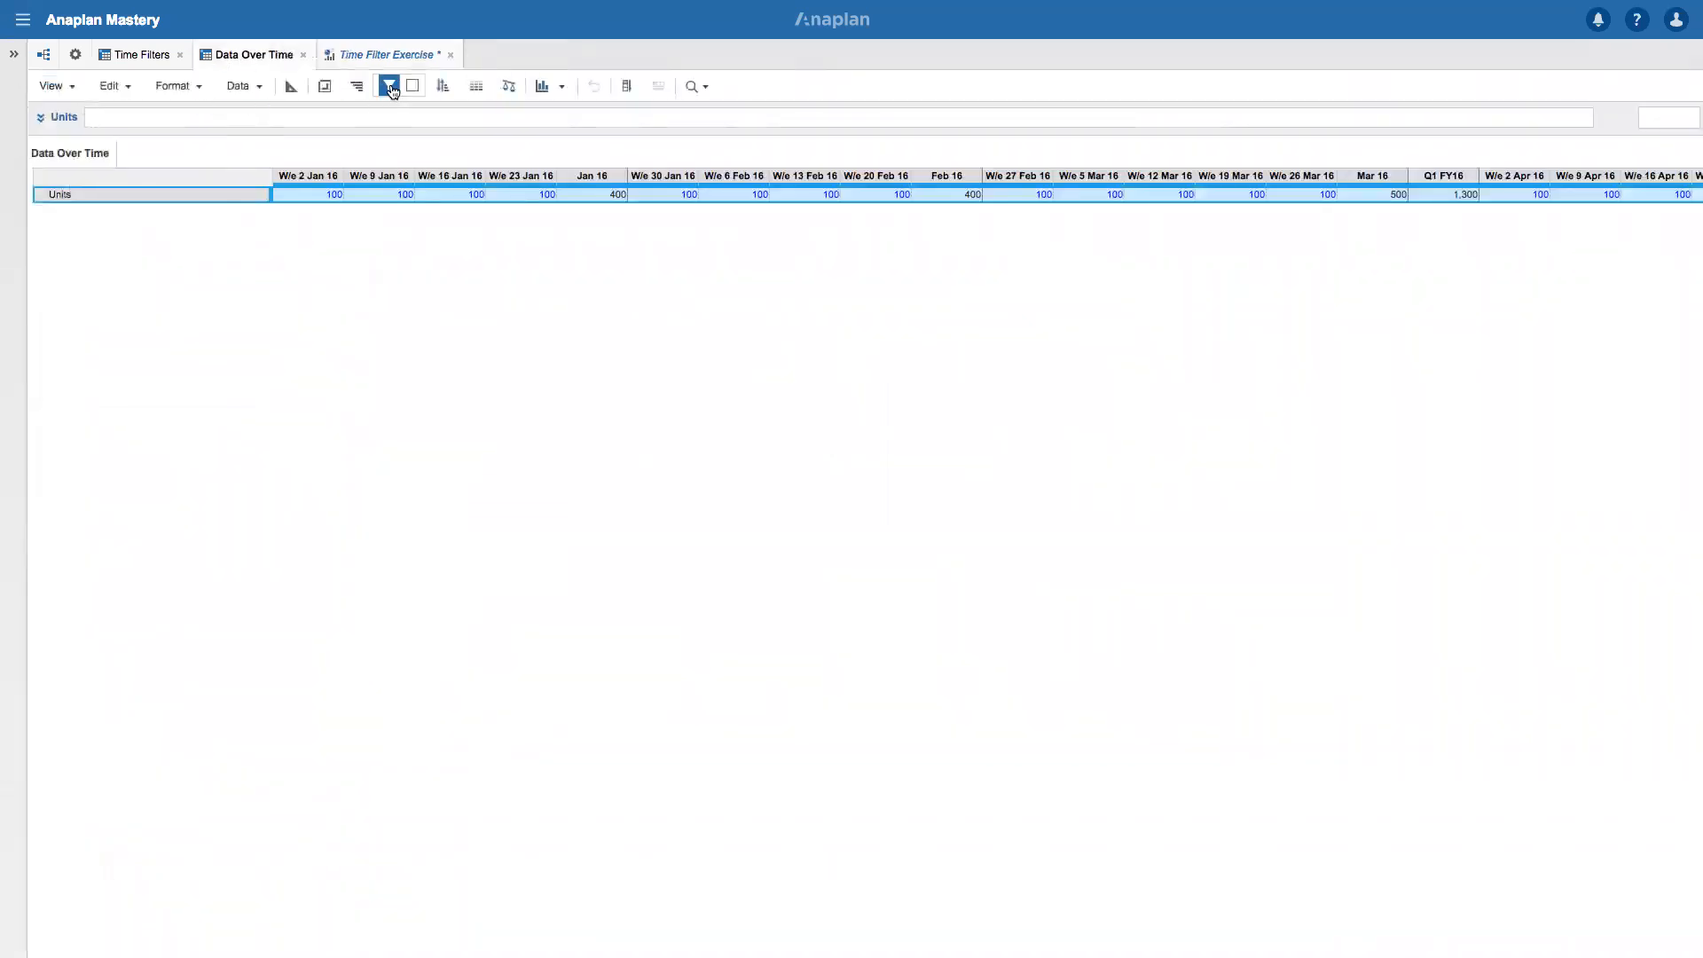
pyautogui.click(51, 86)
pyautogui.moveTo(95, 328)
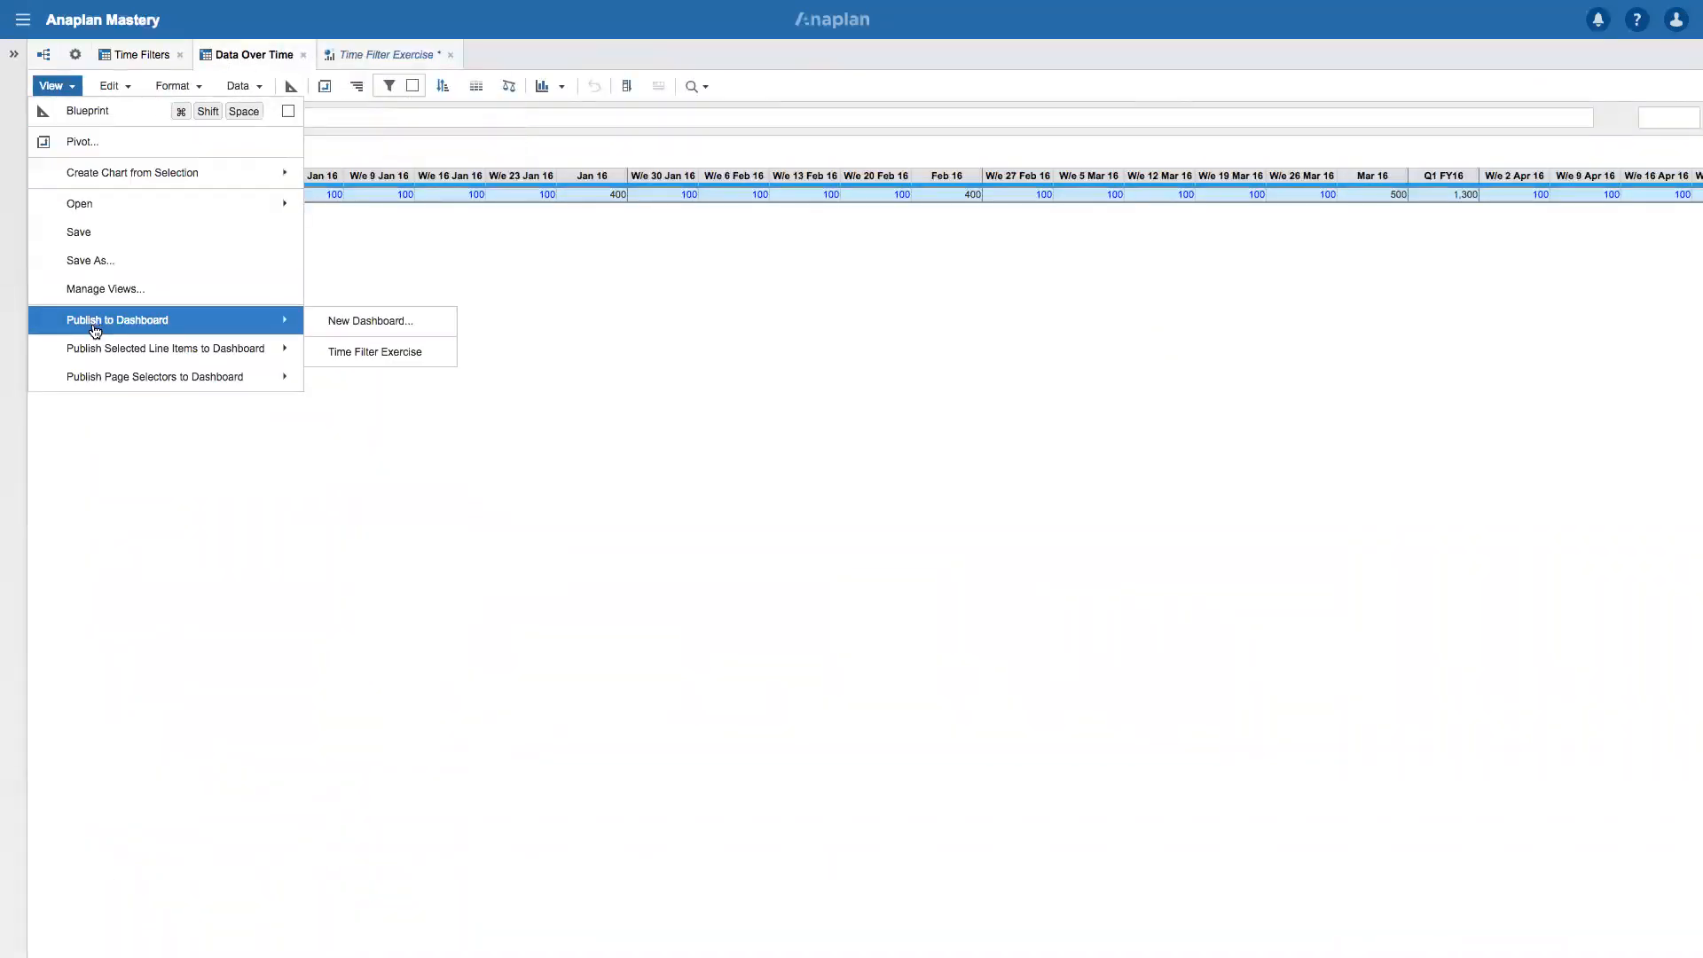
pyautogui.click(386, 357)
# Set the first dashboard grid's time filter to Time Filters: Year: All Year Filter.
pyautogui.click(360, 136)
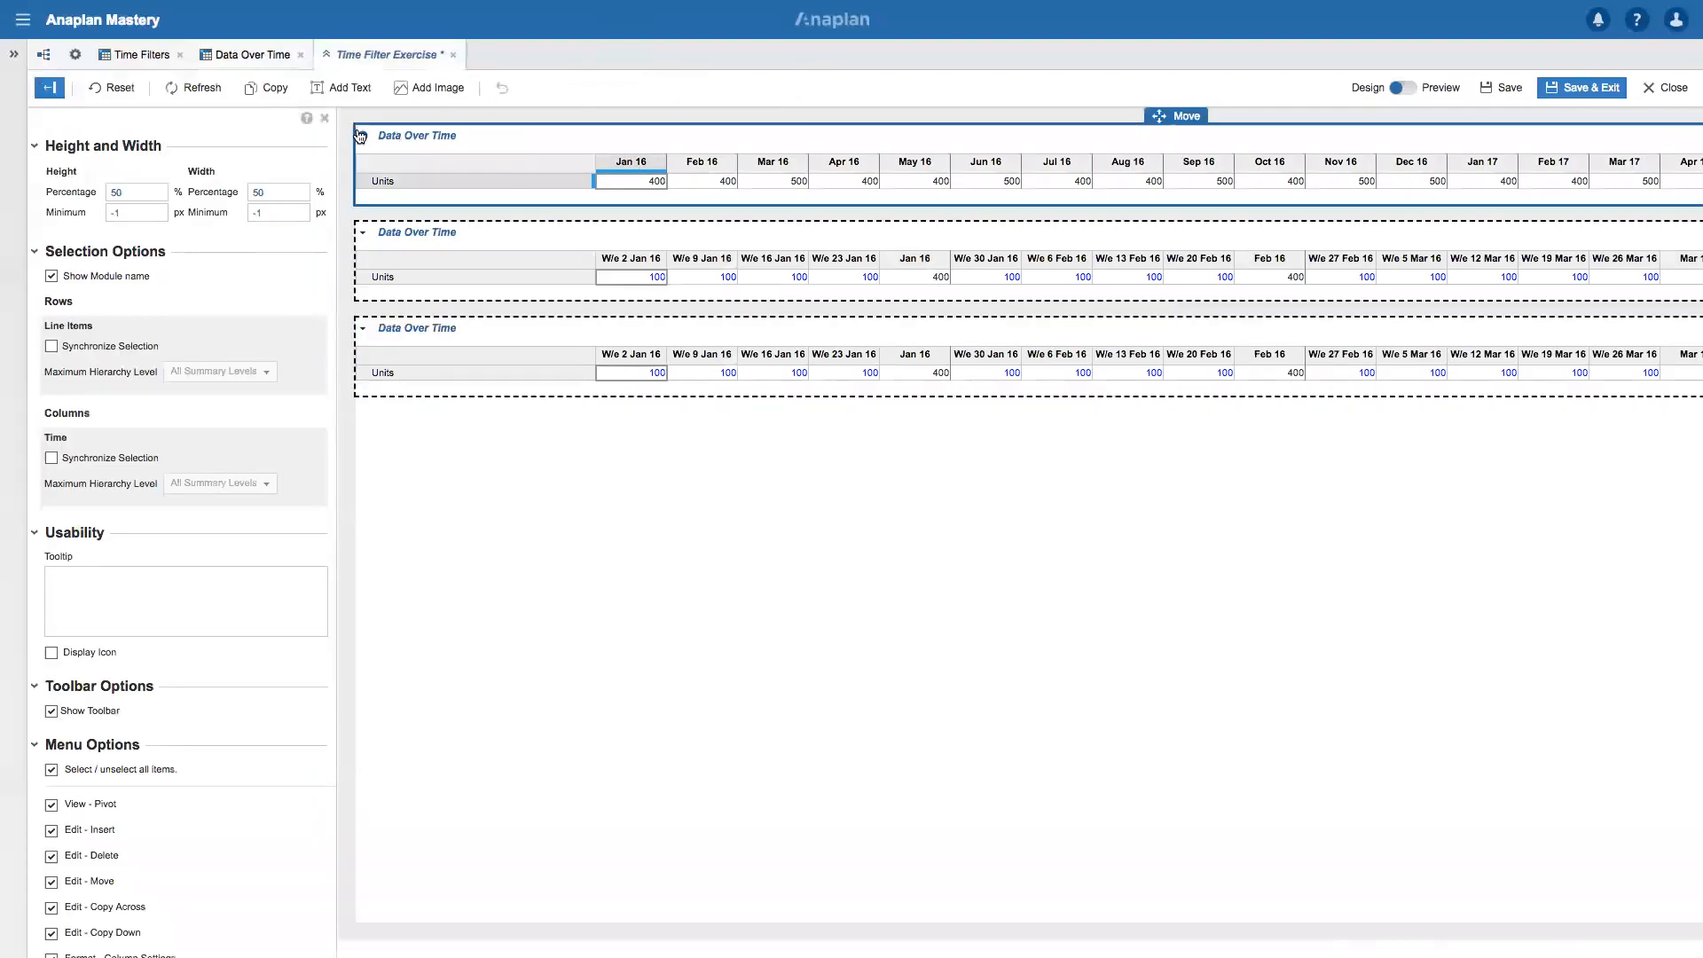
pyautogui.click(361, 136)
pyautogui.moveTo(470, 248)
pyautogui.click(604, 309)
pyautogui.click(553, 334)
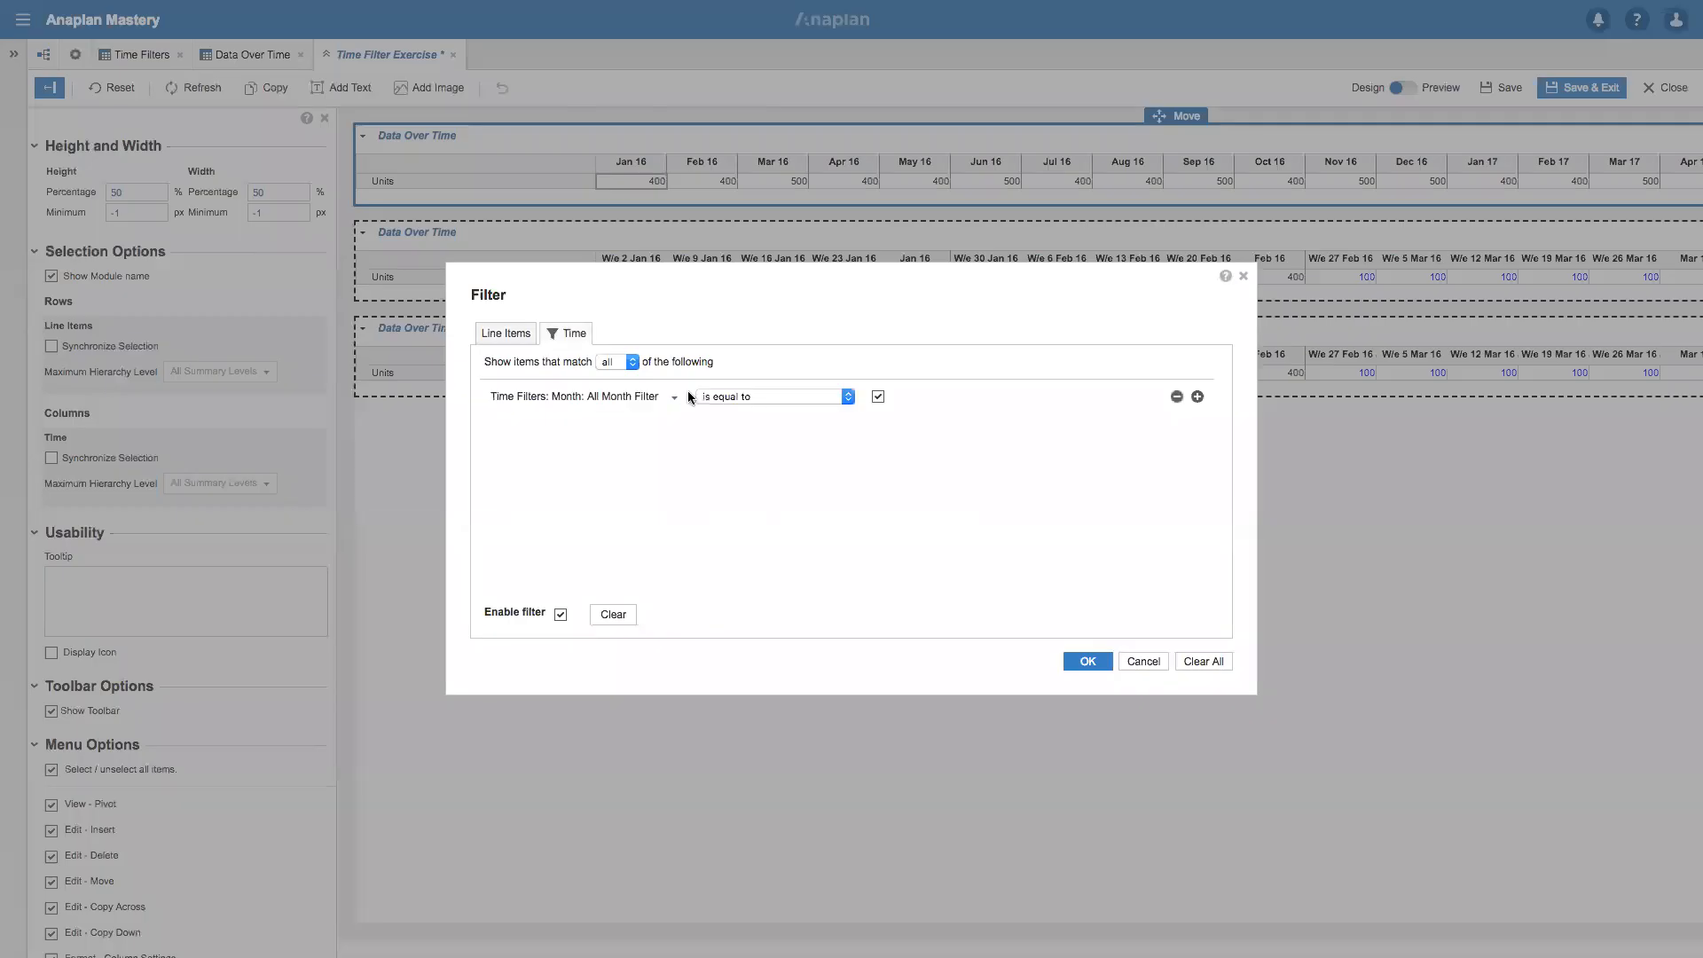
pyautogui.click(626, 396)
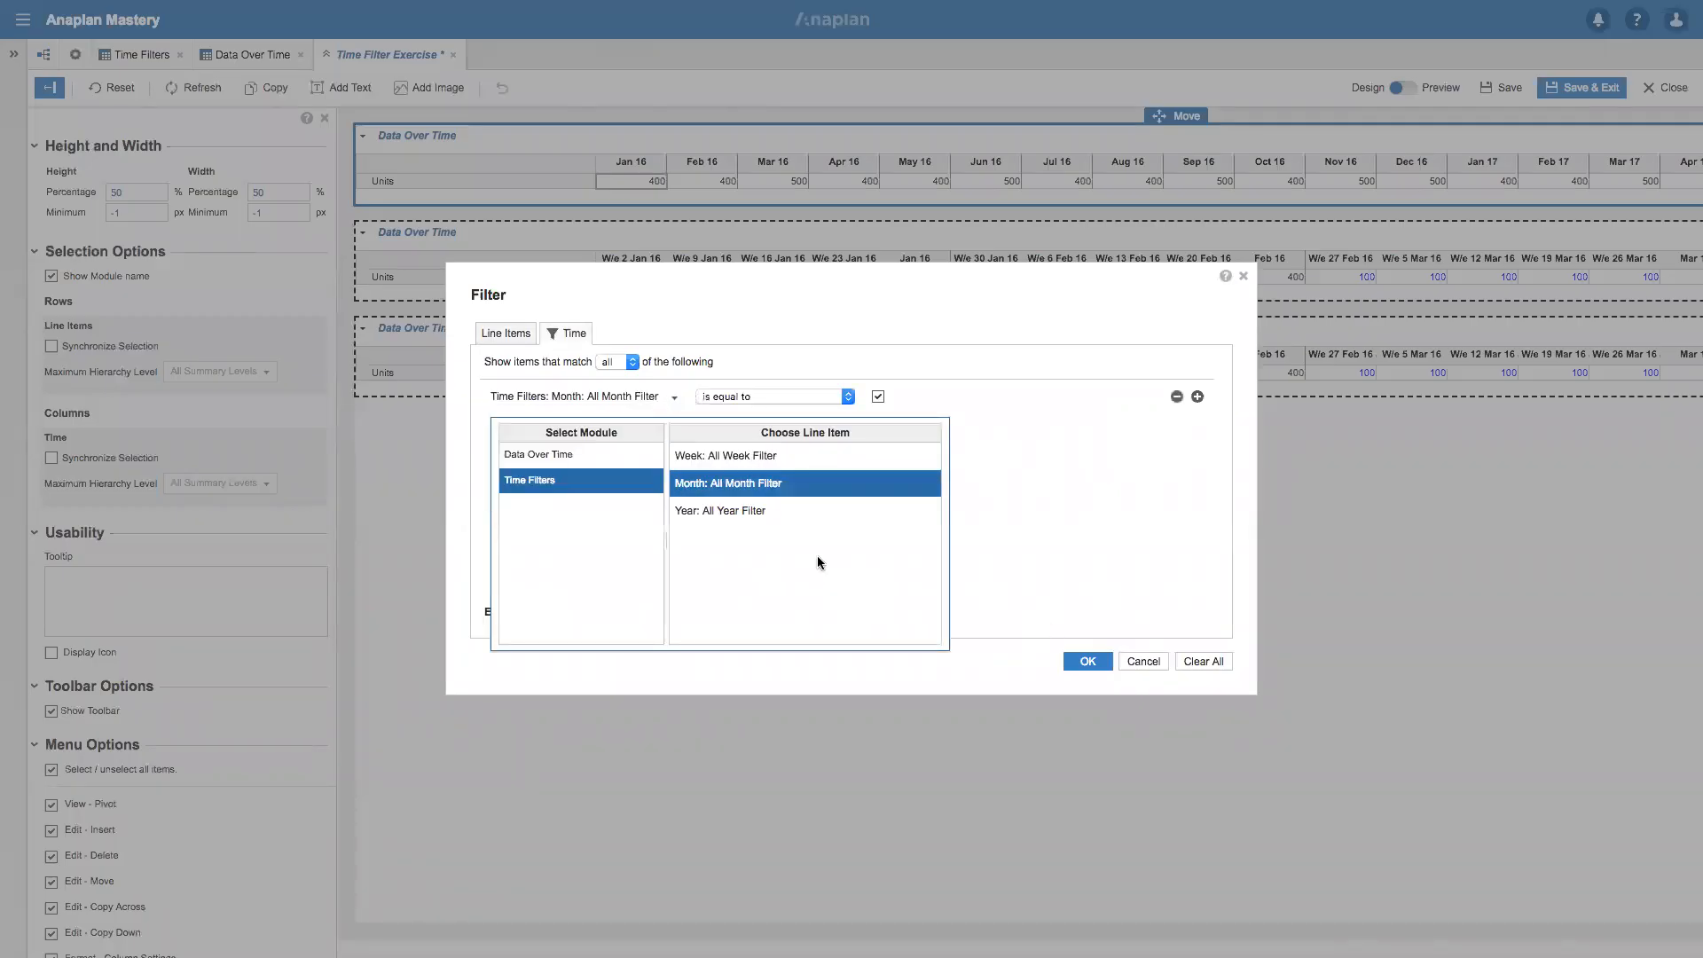
pyautogui.click(798, 511)
pyautogui.click(1080, 660)
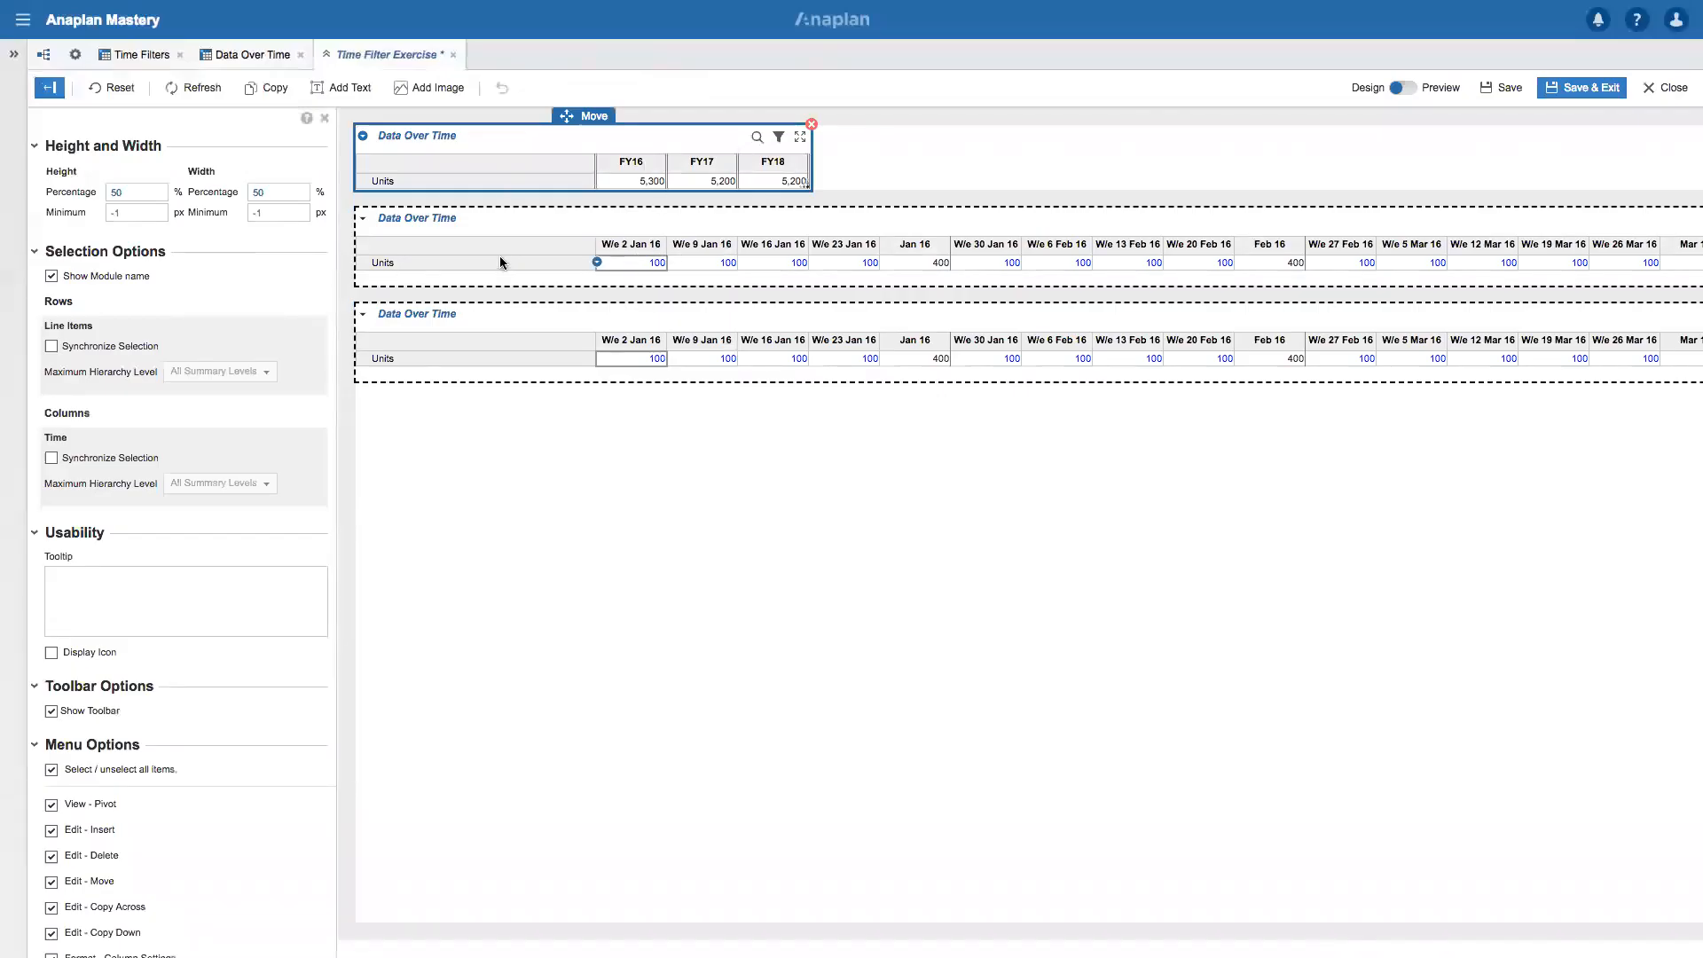
# Enable the time filter Time Filters: Month: All Month Filter on the second dashboard grid.
pyautogui.click(410, 225)
pyautogui.click(364, 218)
pyautogui.moveTo(461, 329)
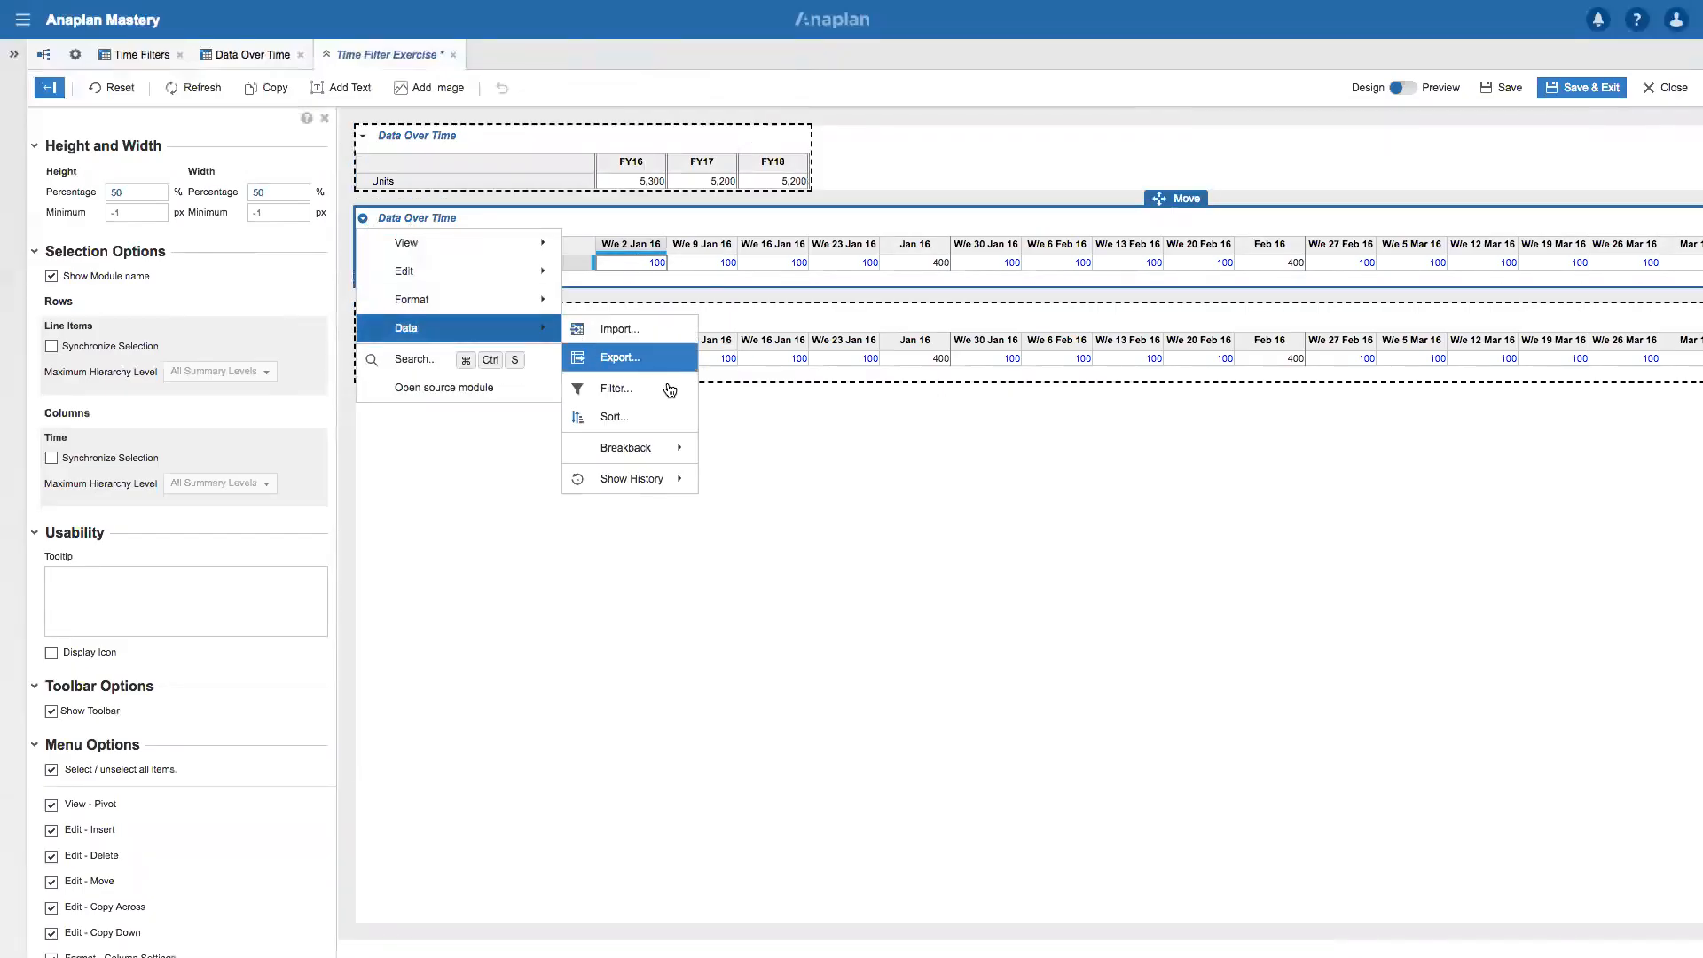
pyautogui.click(651, 397)
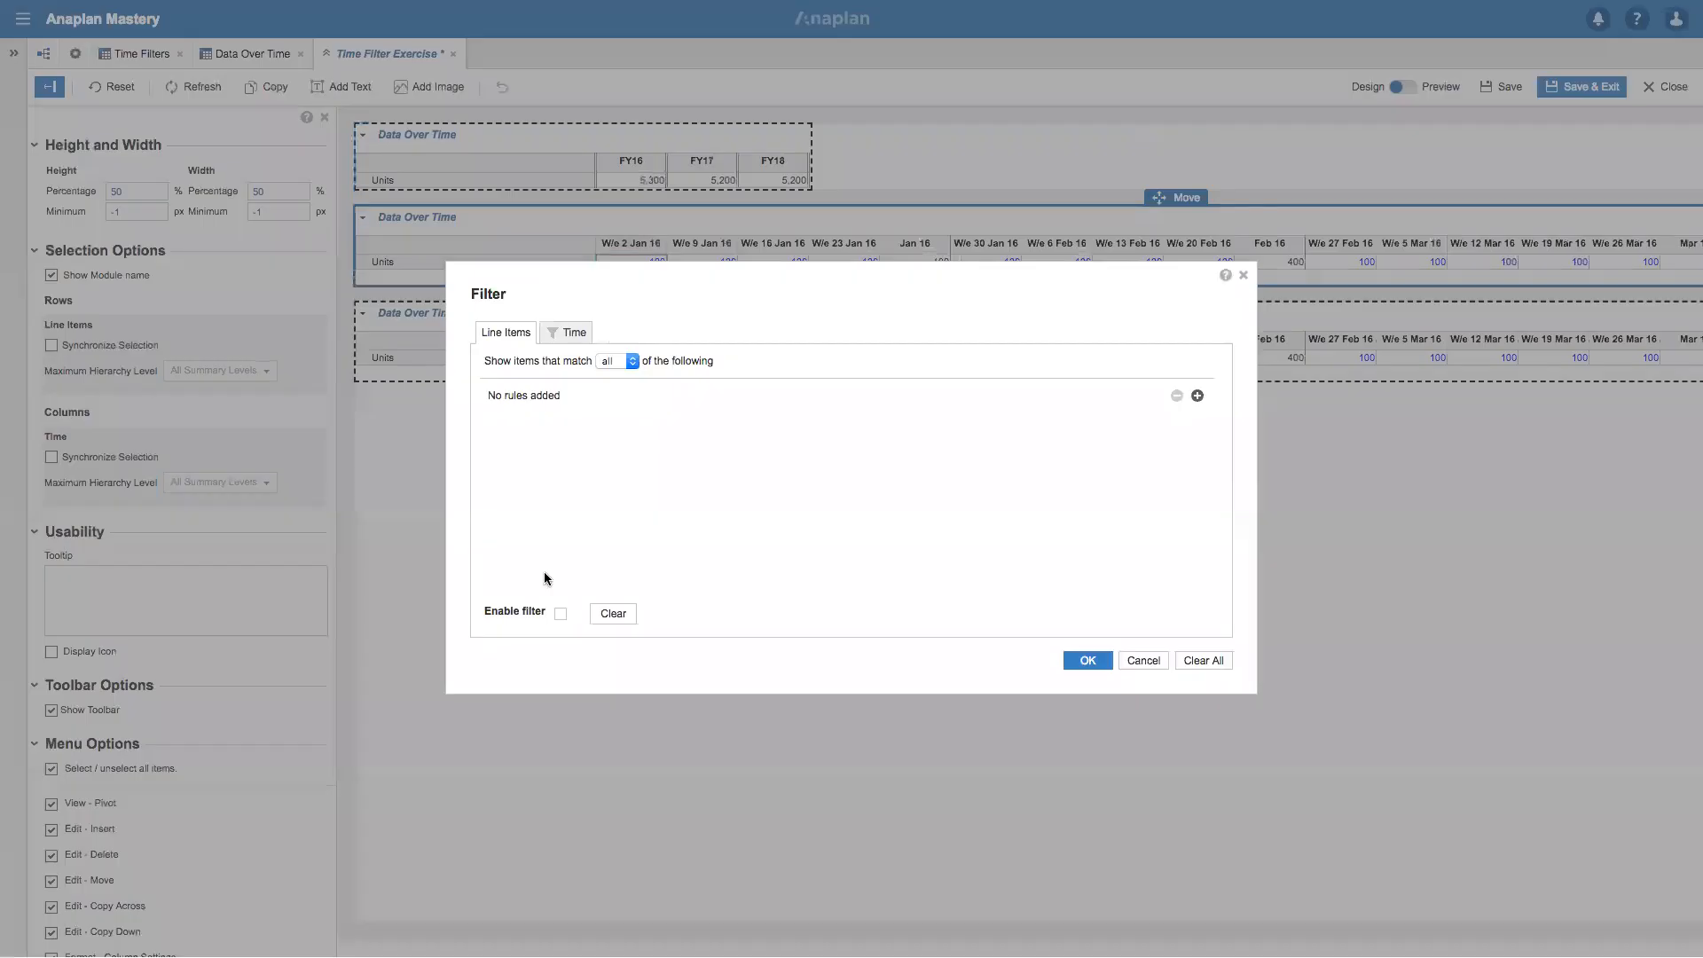
pyautogui.click(569, 334)
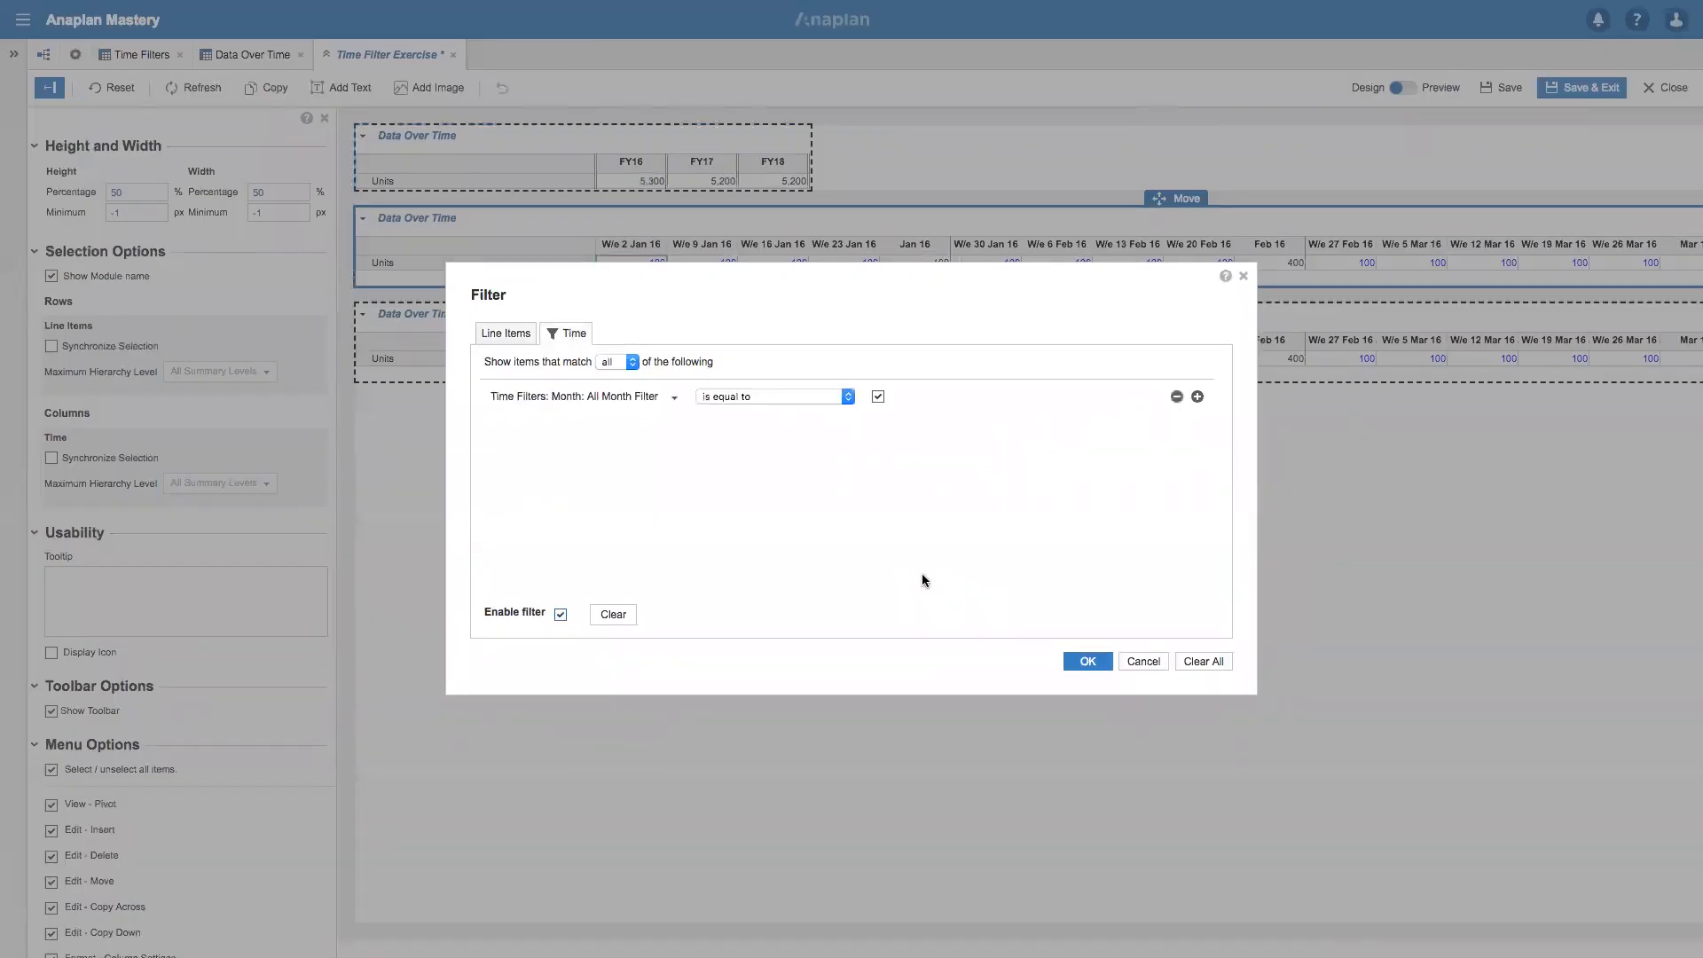
pyautogui.click(1088, 662)
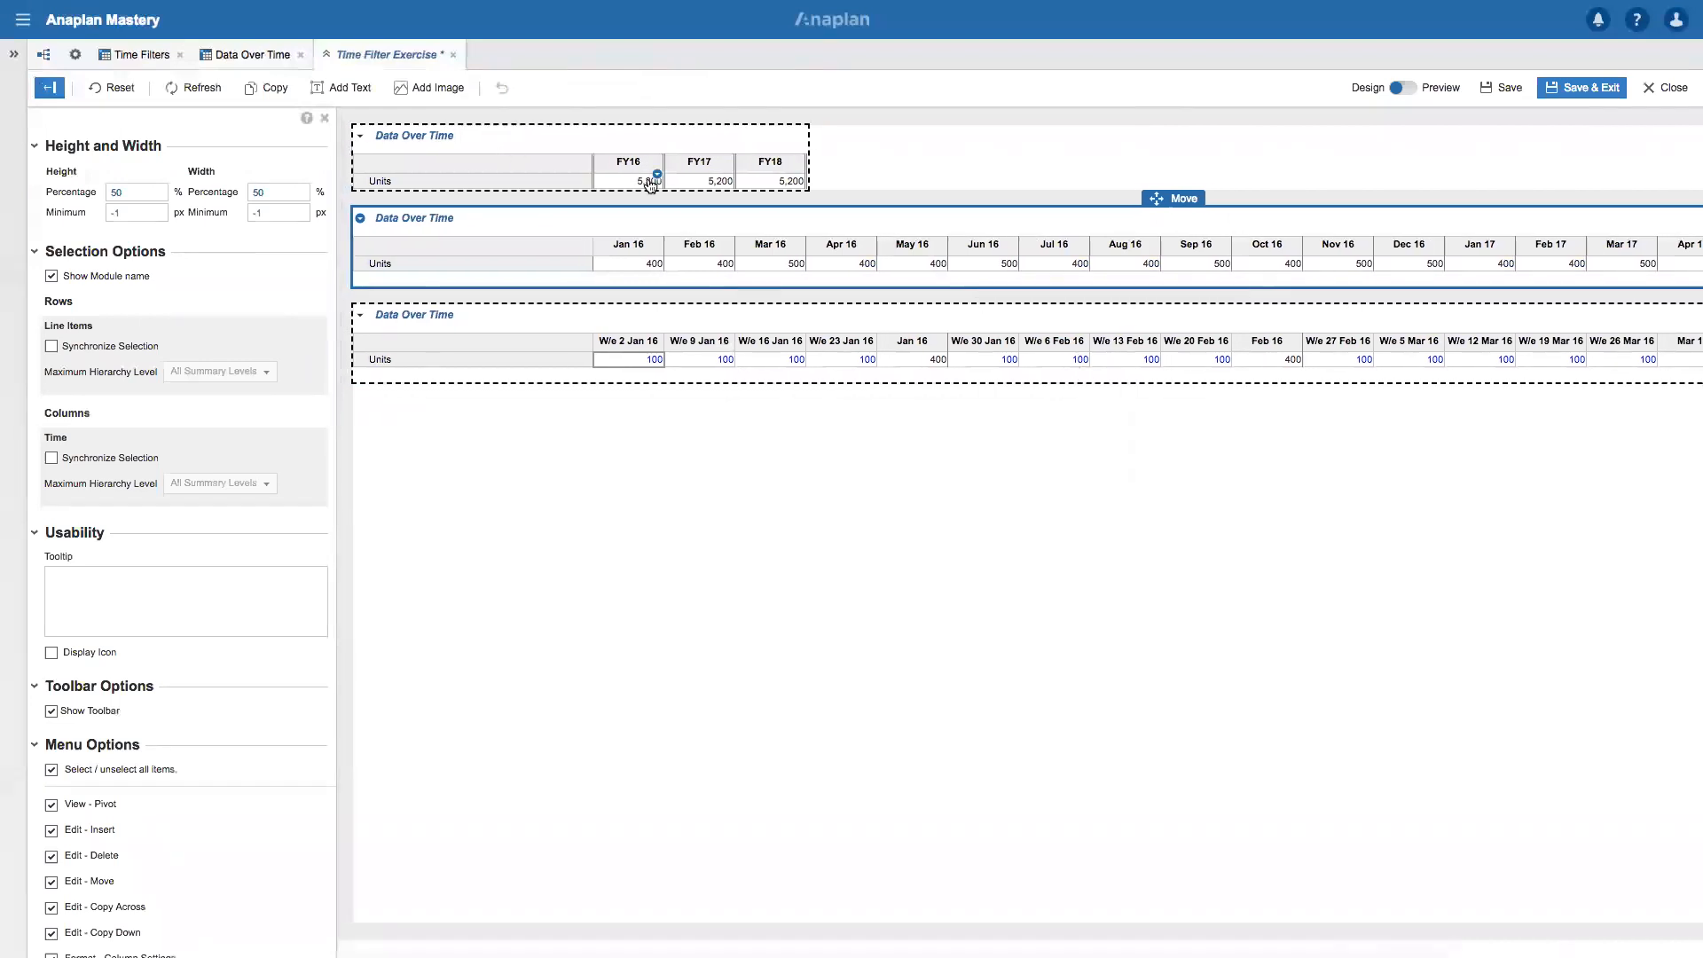
pyautogui.moveTo(653, 180); pyautogui.dragTo(821, 191)
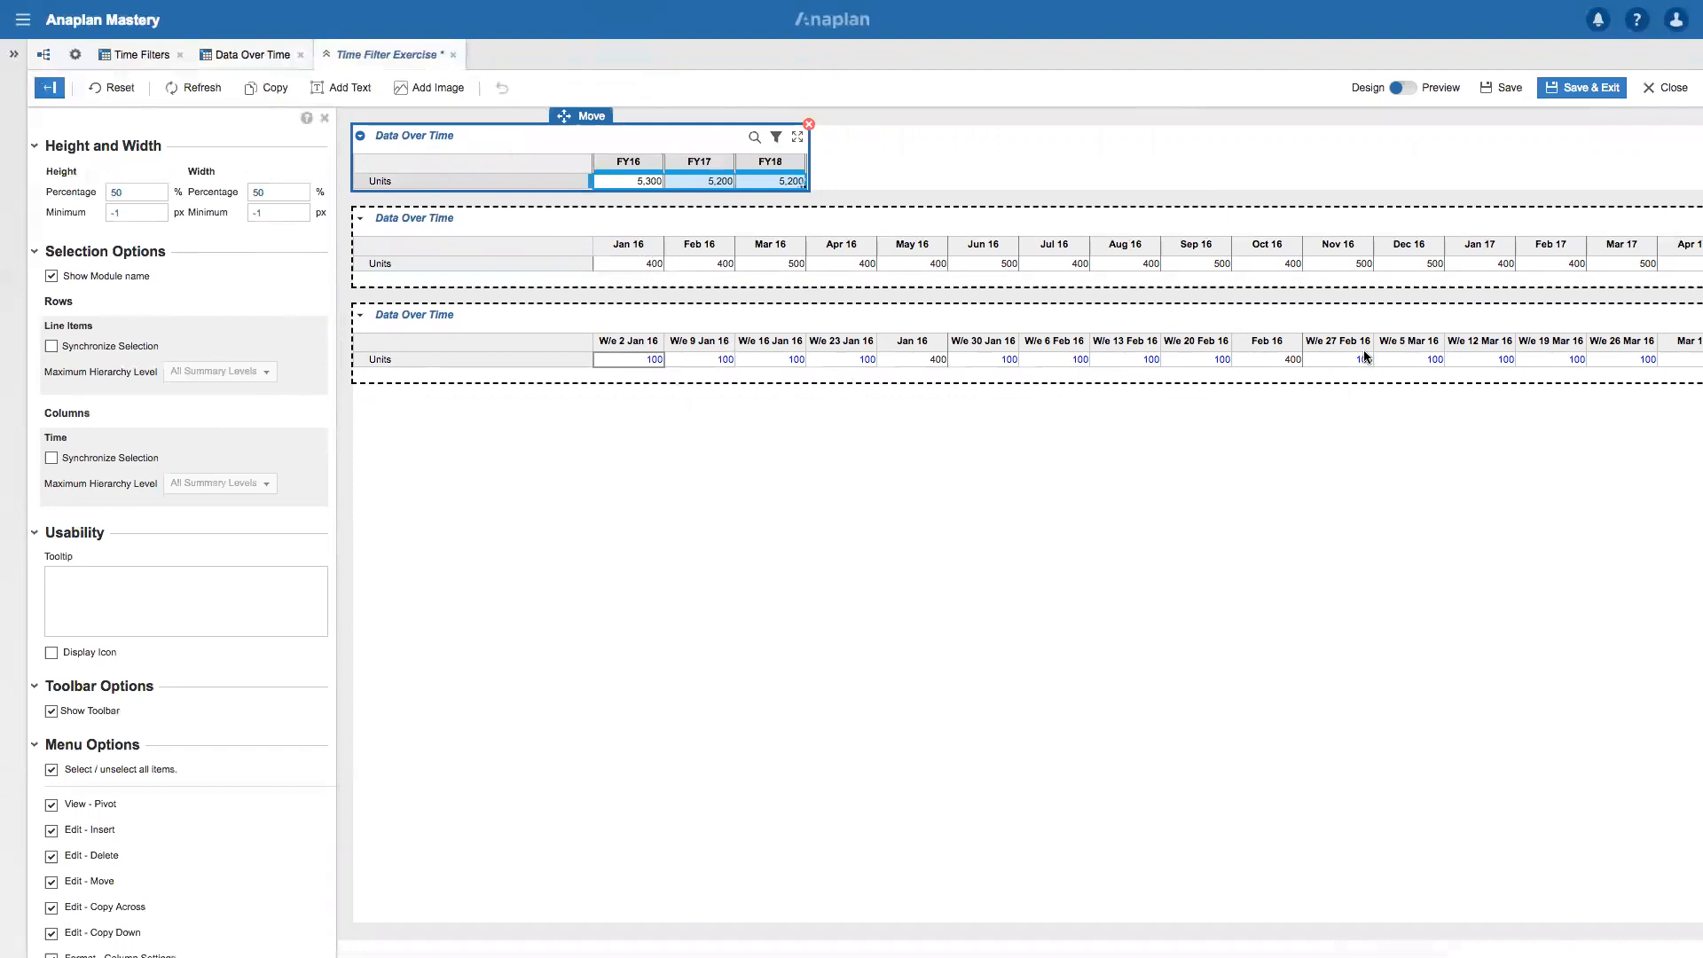
# Remove the line item rule from the third grid's filter and set its time rule to Week: All Week Filter.
pyautogui.click(403, 336)
pyautogui.click(360, 314)
pyautogui.moveTo(398, 427)
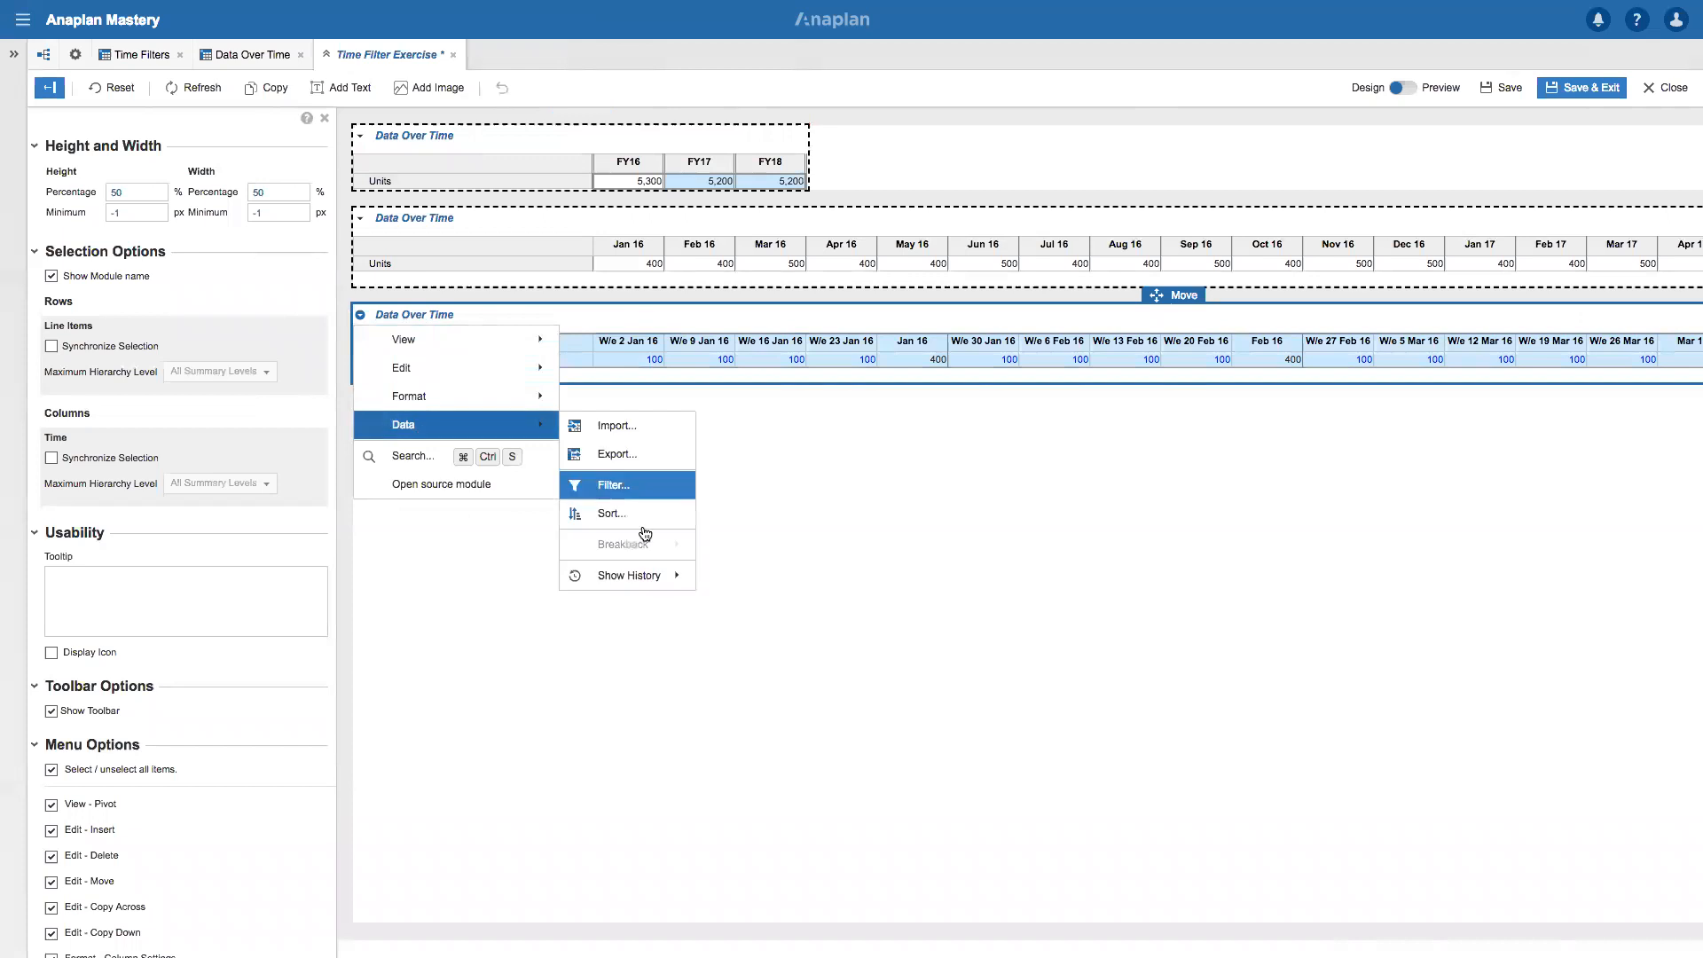
pyautogui.click(655, 486)
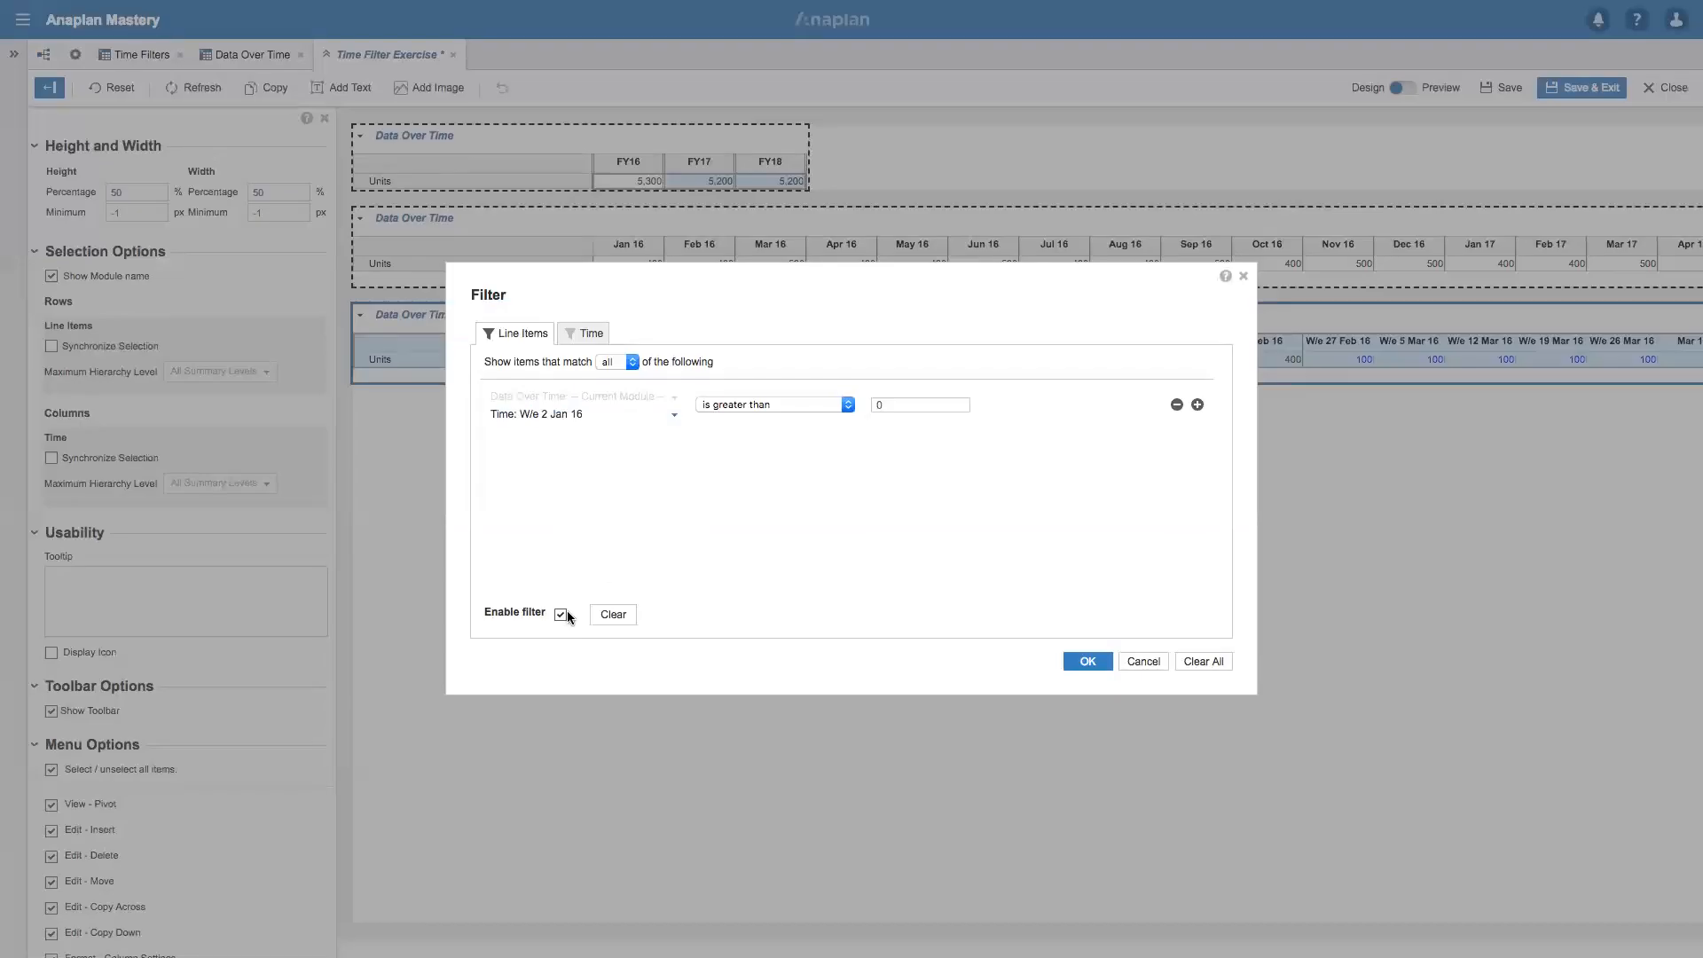
pyautogui.click(1176, 404)
pyautogui.click(568, 334)
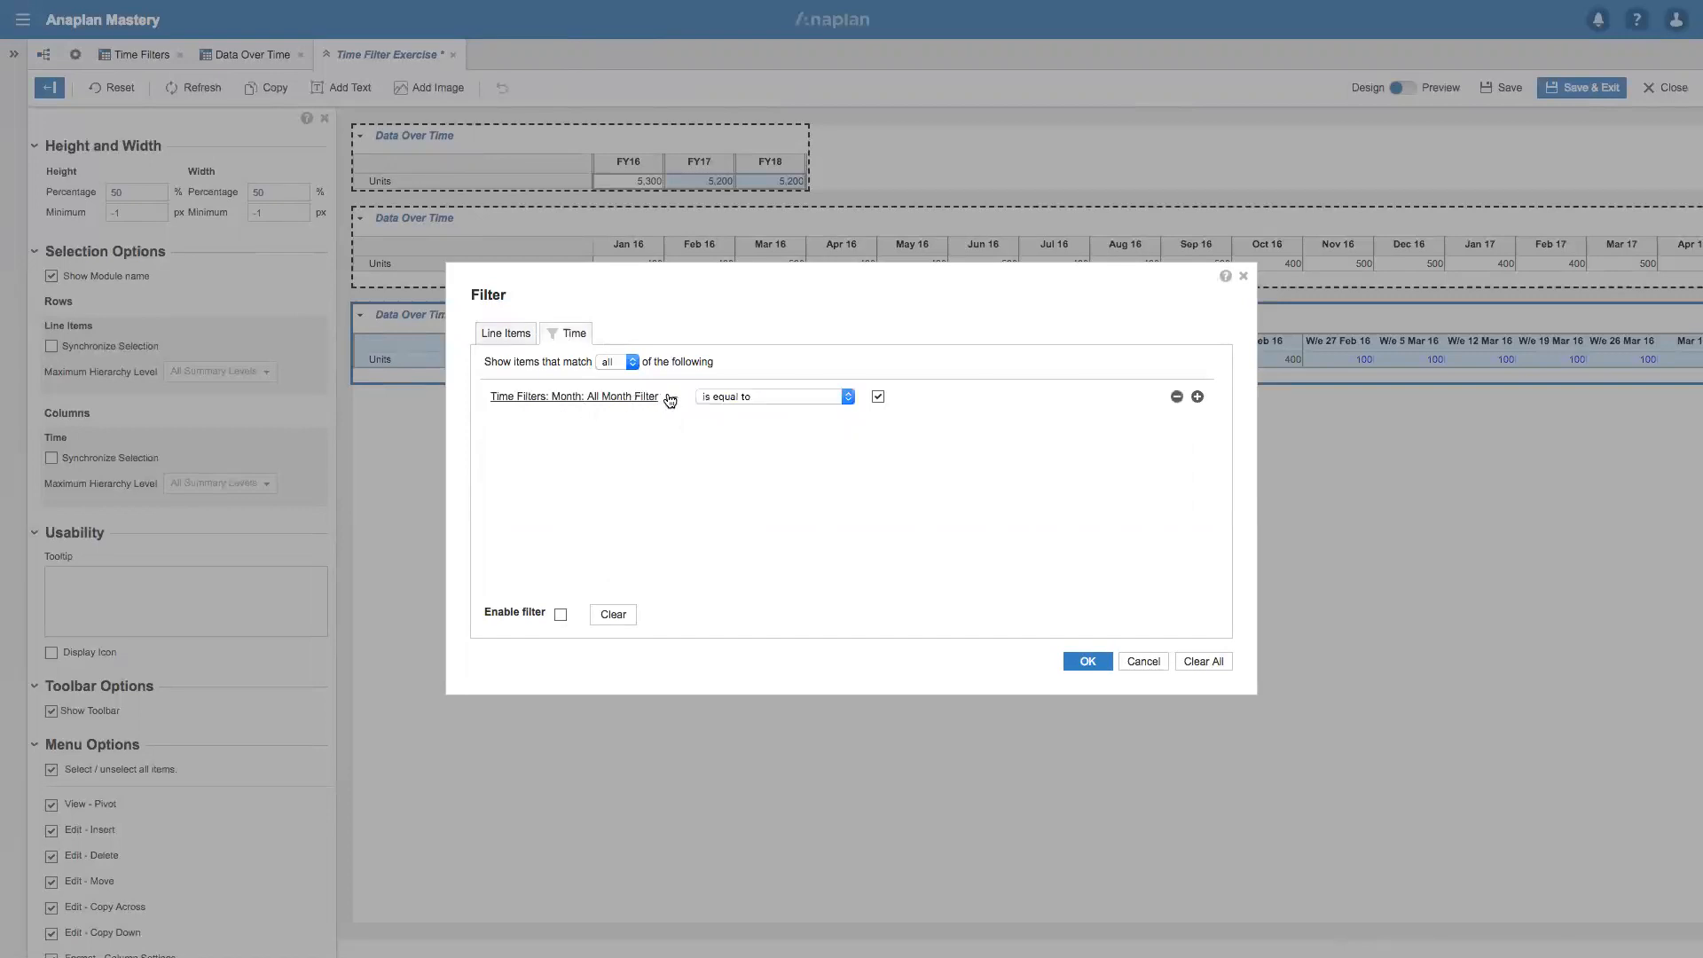
pyautogui.click(673, 397)
pyautogui.click(759, 454)
pyautogui.click(1109, 664)
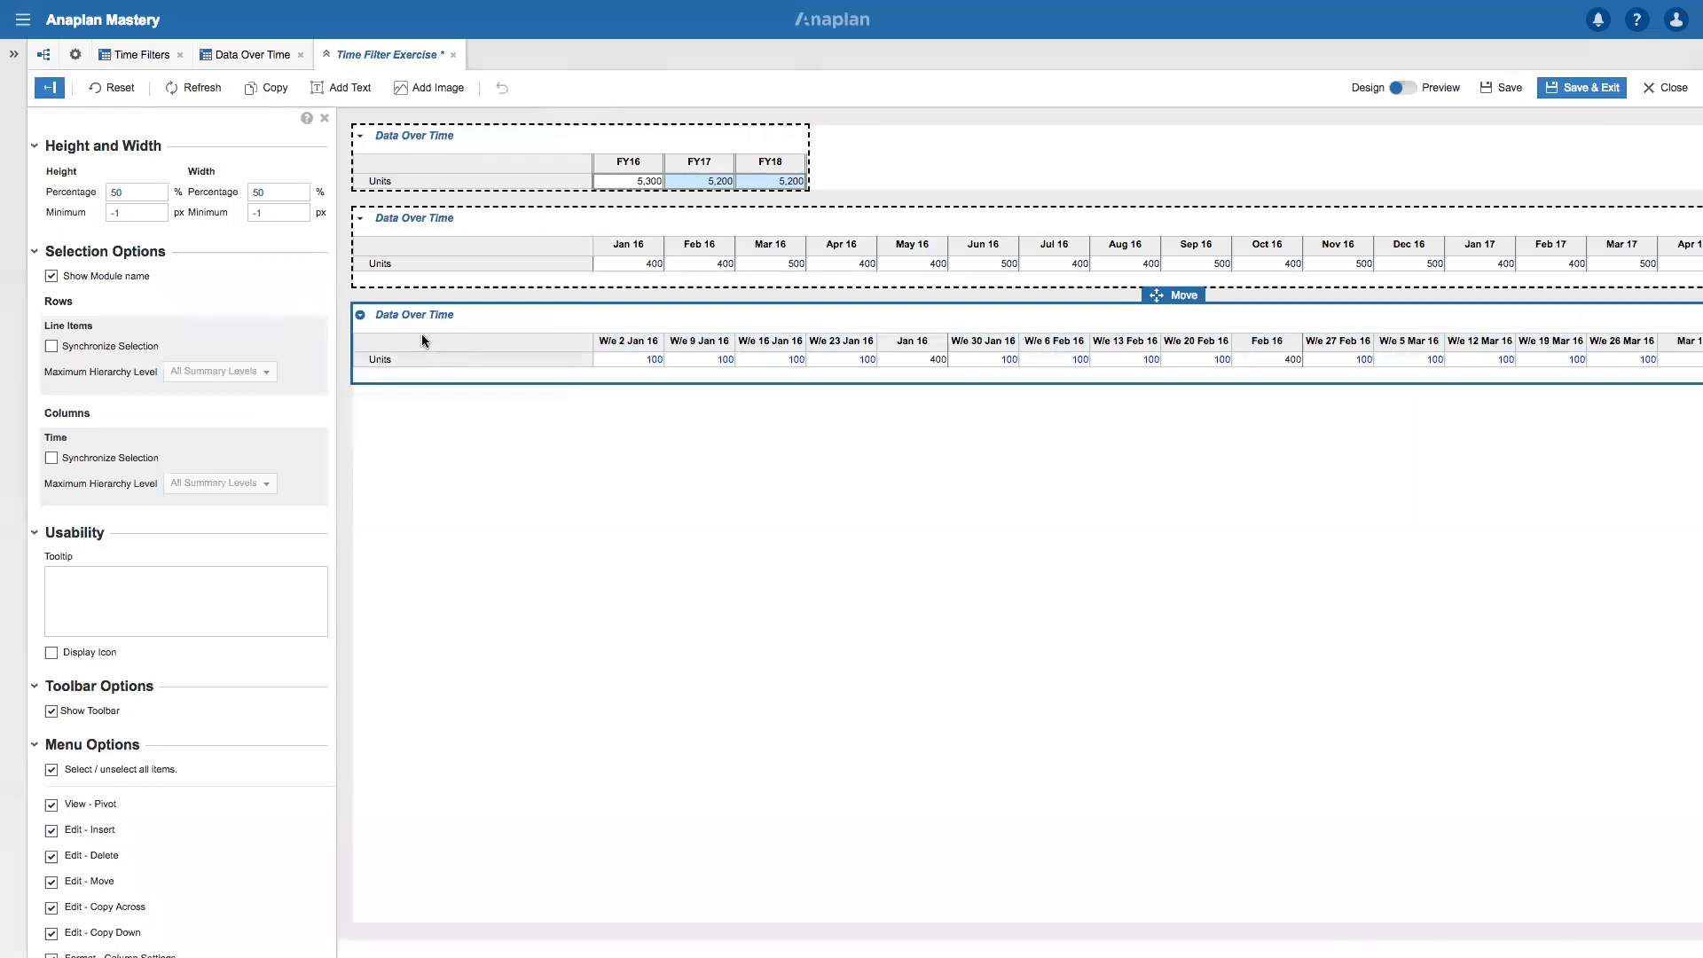
# Enable the Week: All Week Filter time filter on the third dashboard grid.
pyautogui.click(360, 314)
pyautogui.moveTo(460, 426)
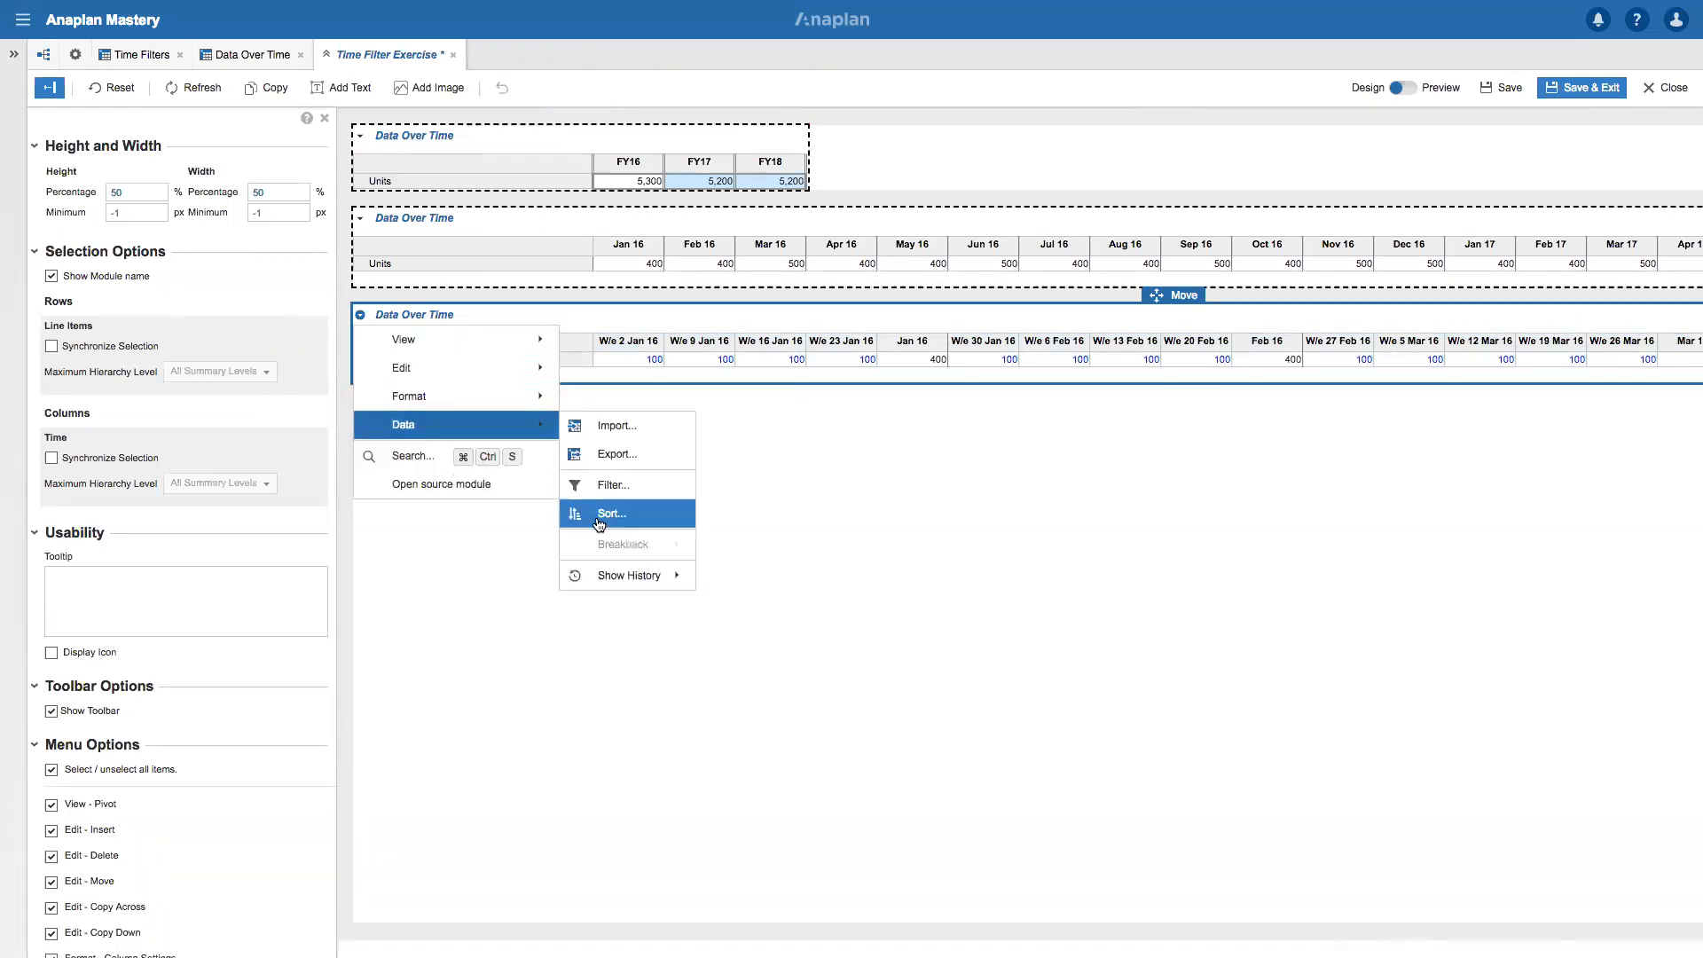
pyautogui.click(605, 486)
pyautogui.click(566, 334)
pyautogui.click(1065, 660)
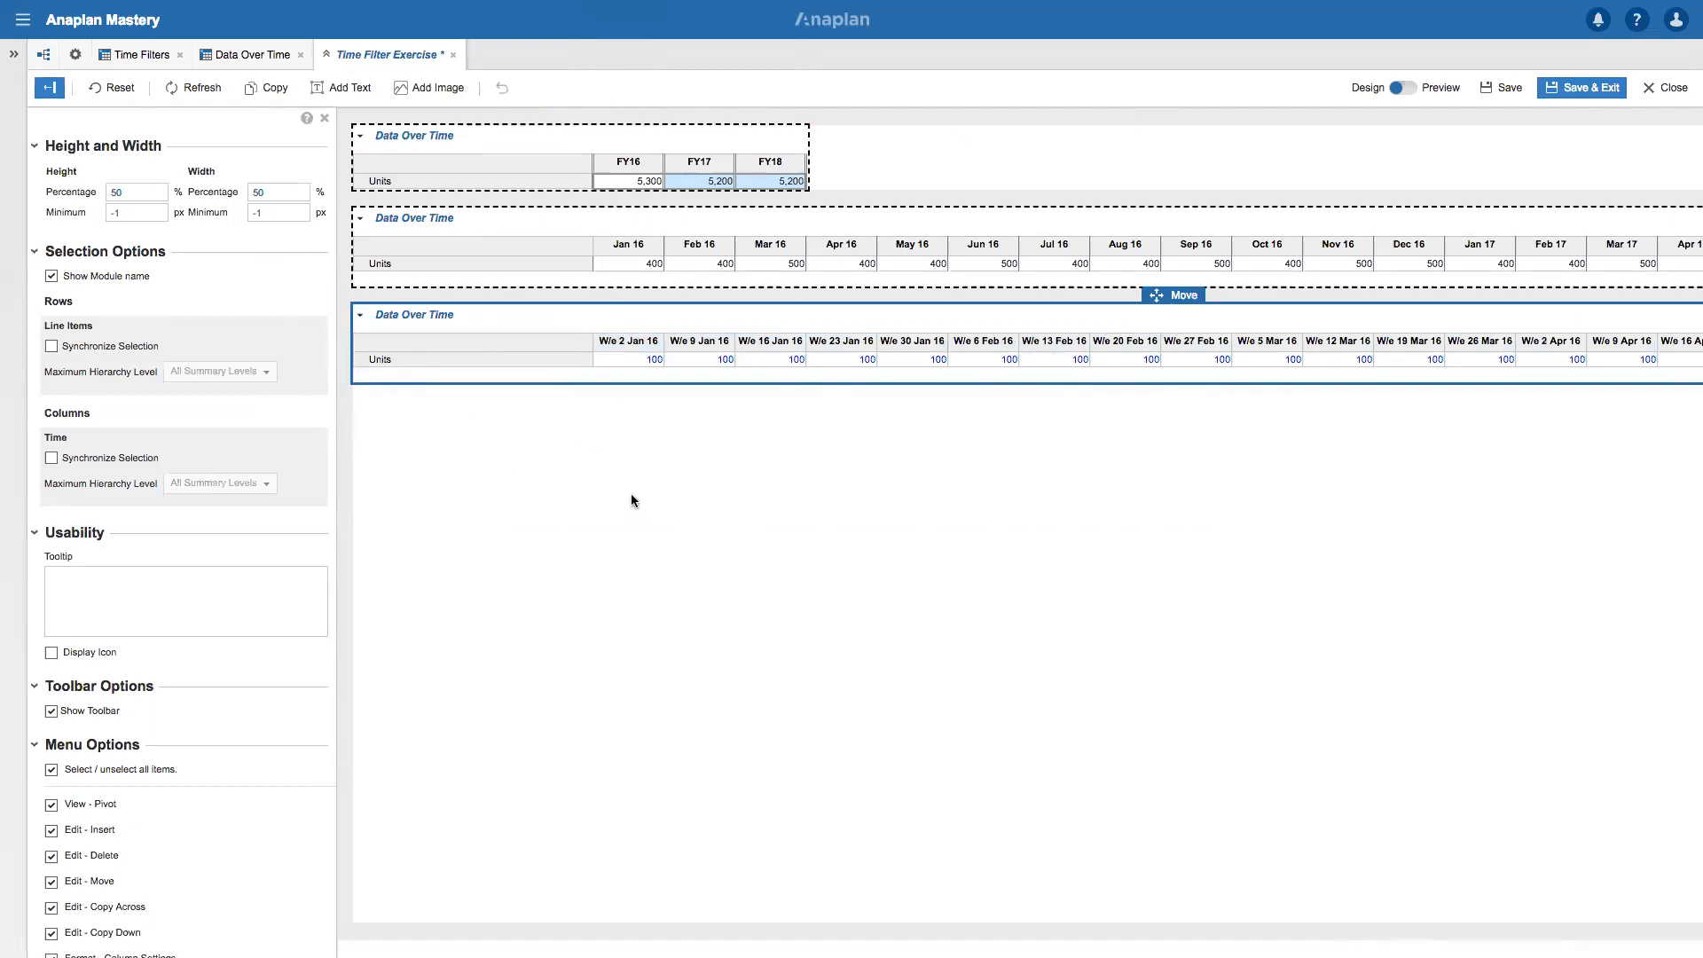
pyautogui.click(486, 220)
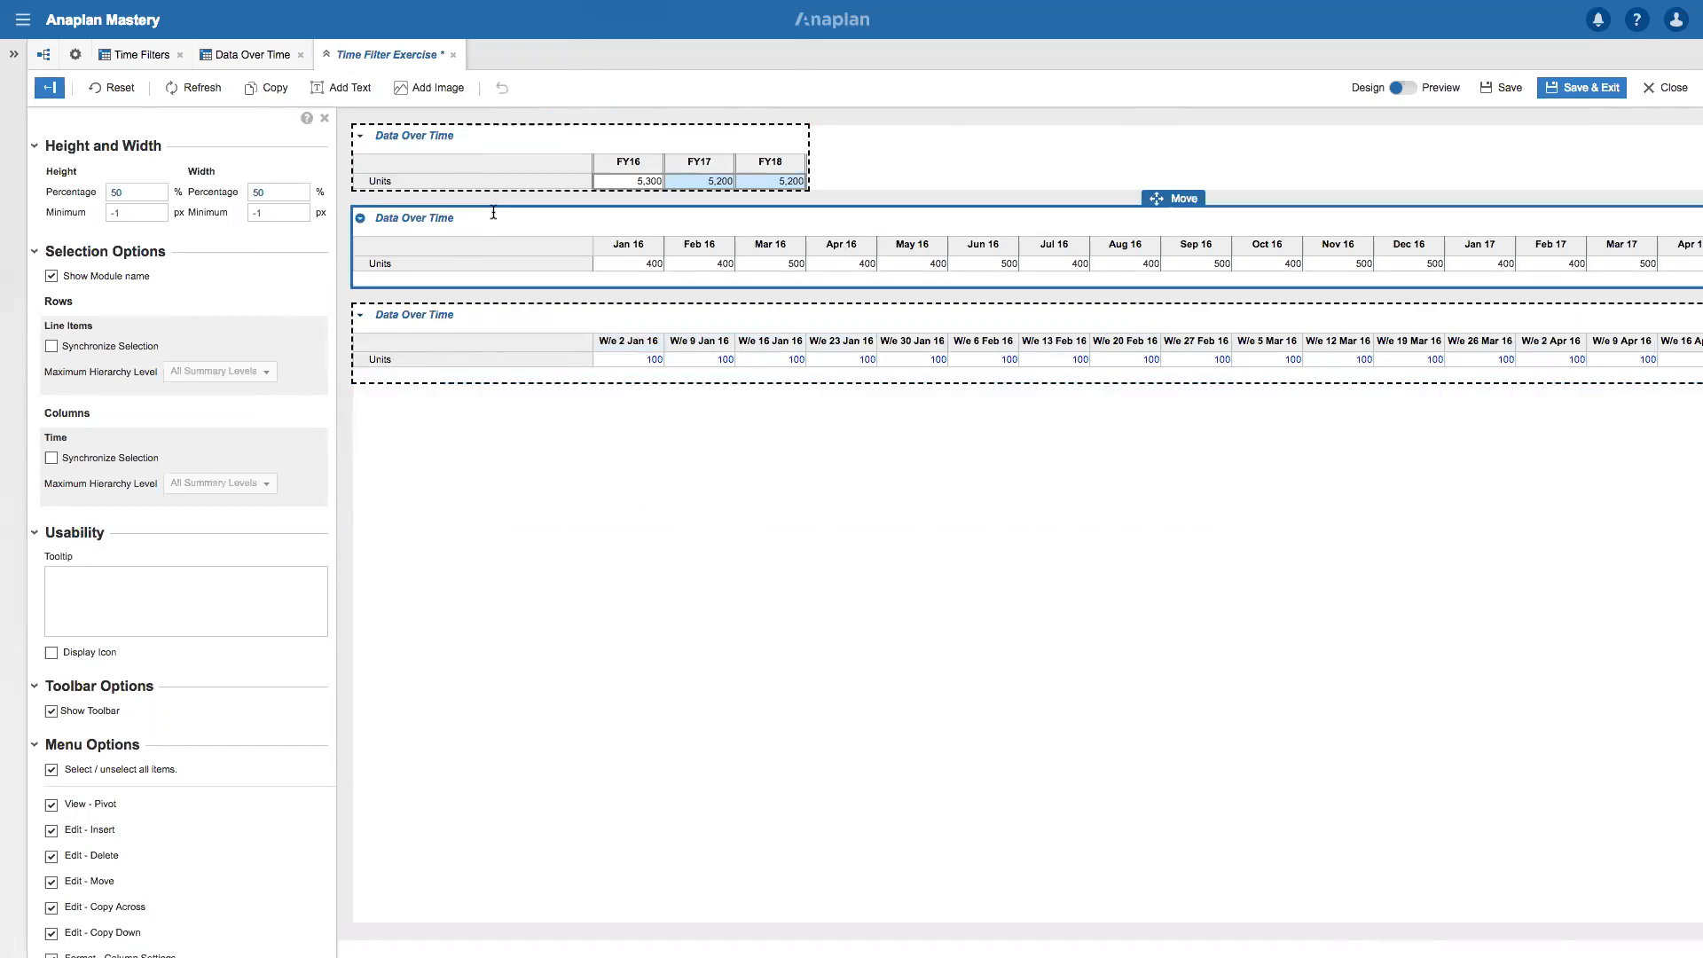
# Turn on synchronized Time selection for the month and week grids, save the dashboard and exit the designer.
pyautogui.click(52, 461)
pyautogui.click(471, 311)
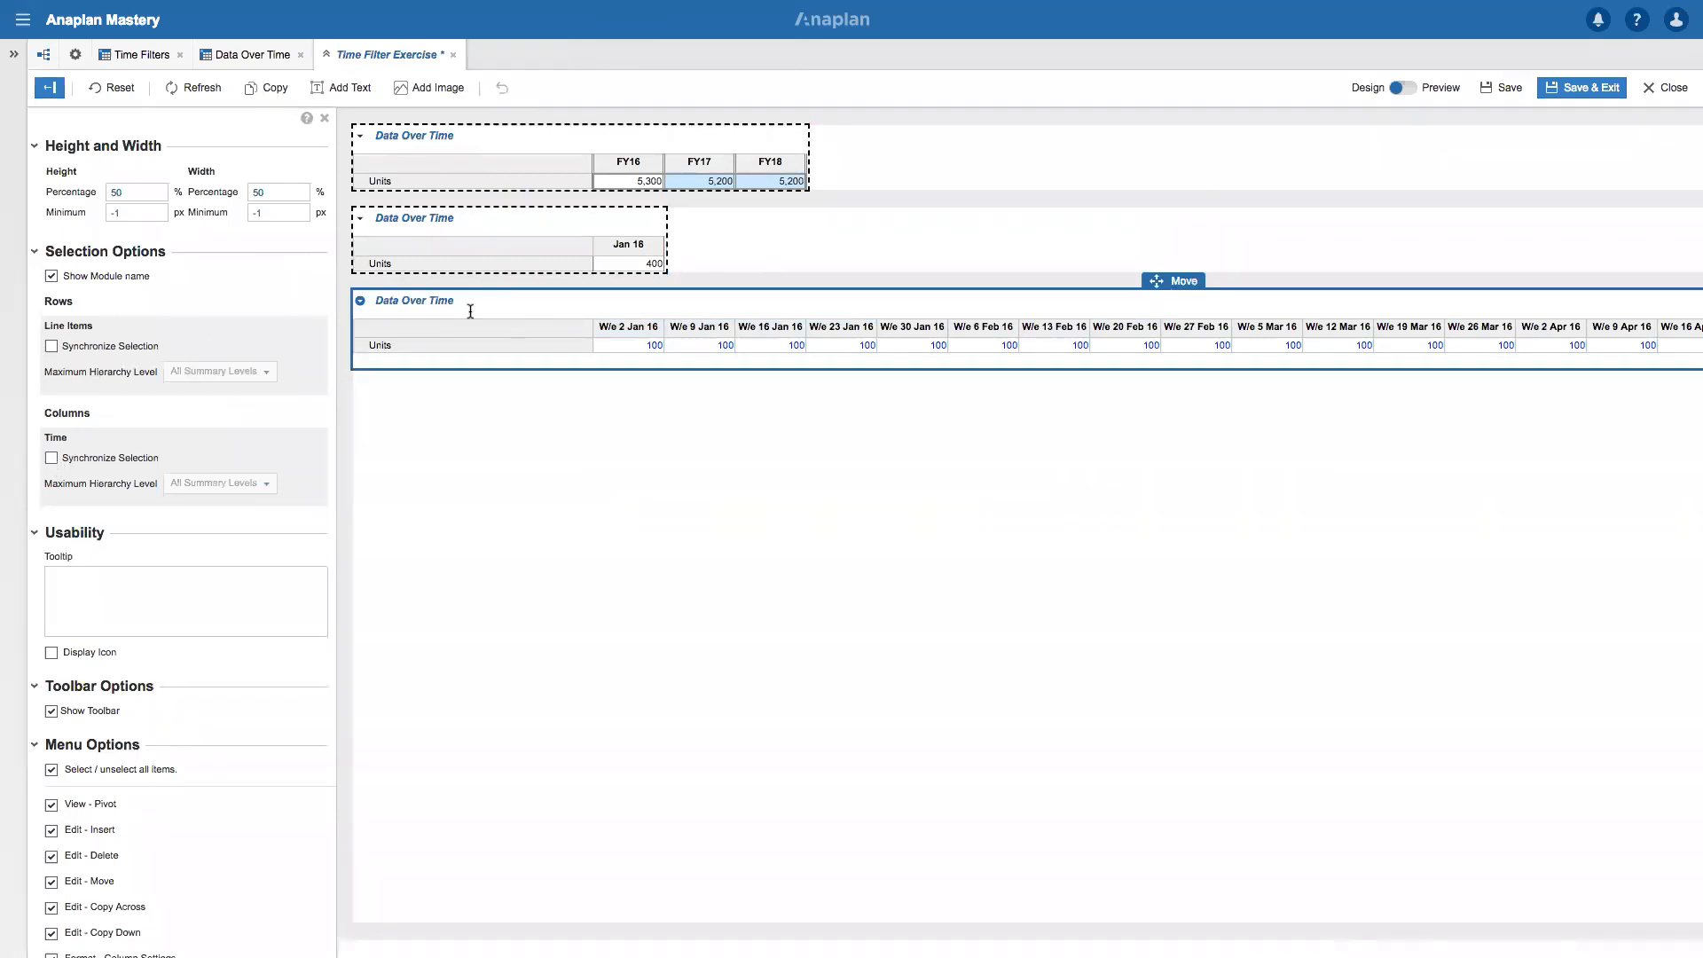
pyautogui.click(52, 458)
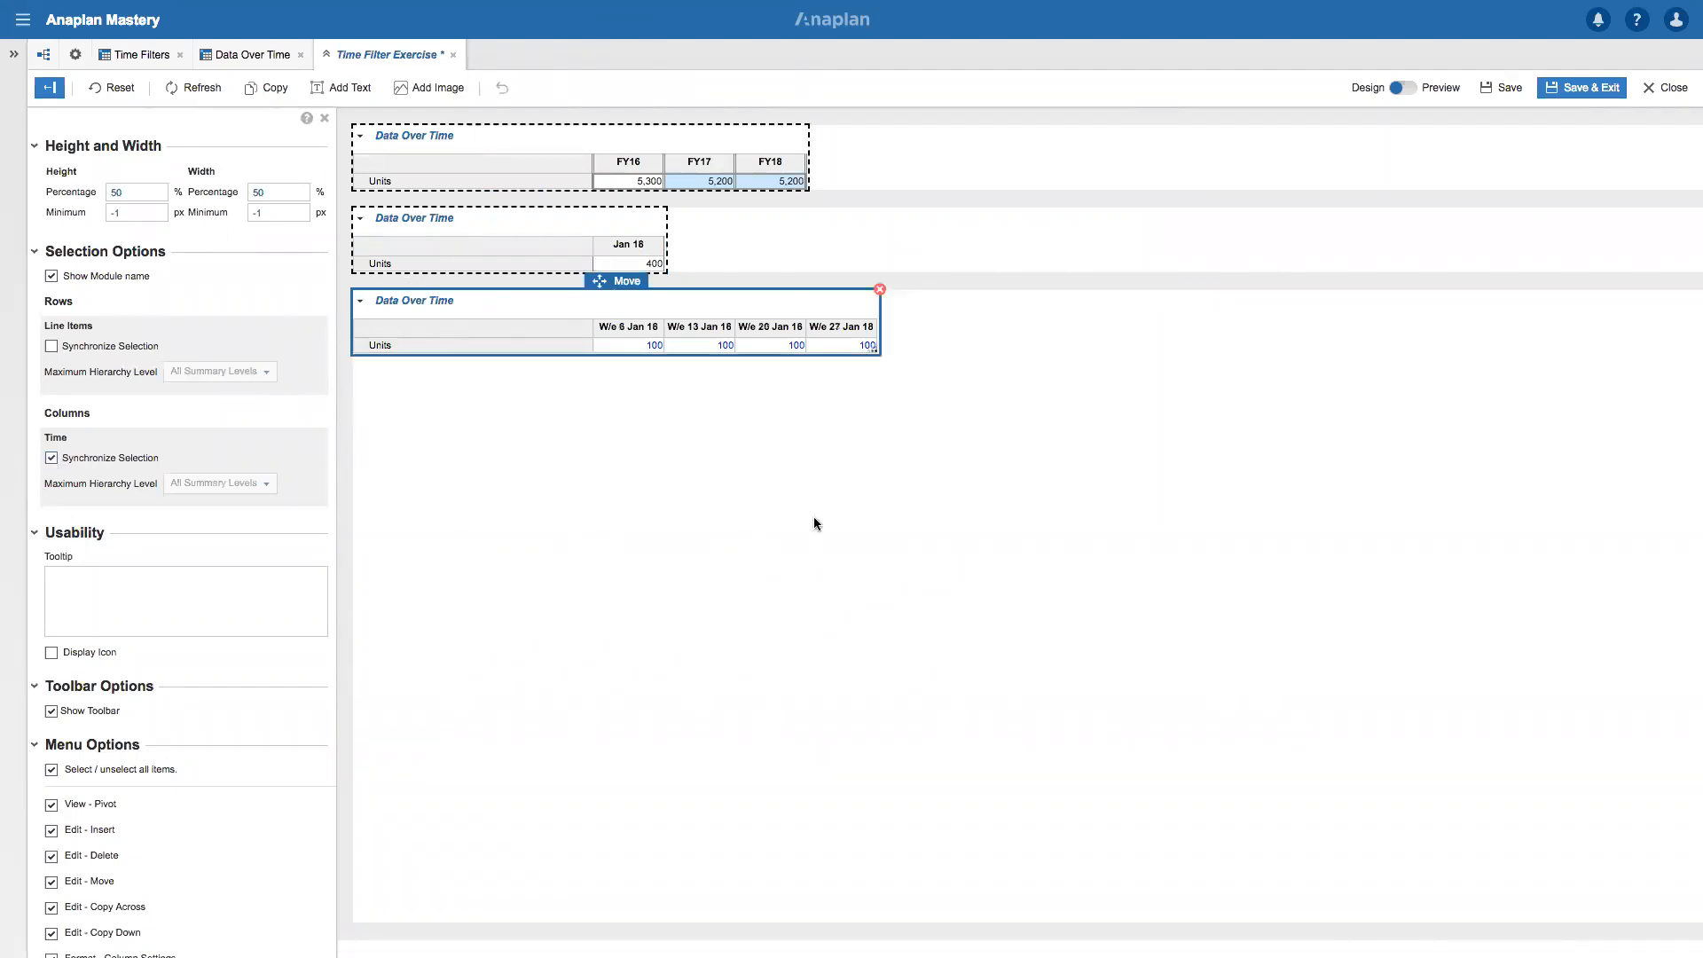
pyautogui.click(1595, 88)
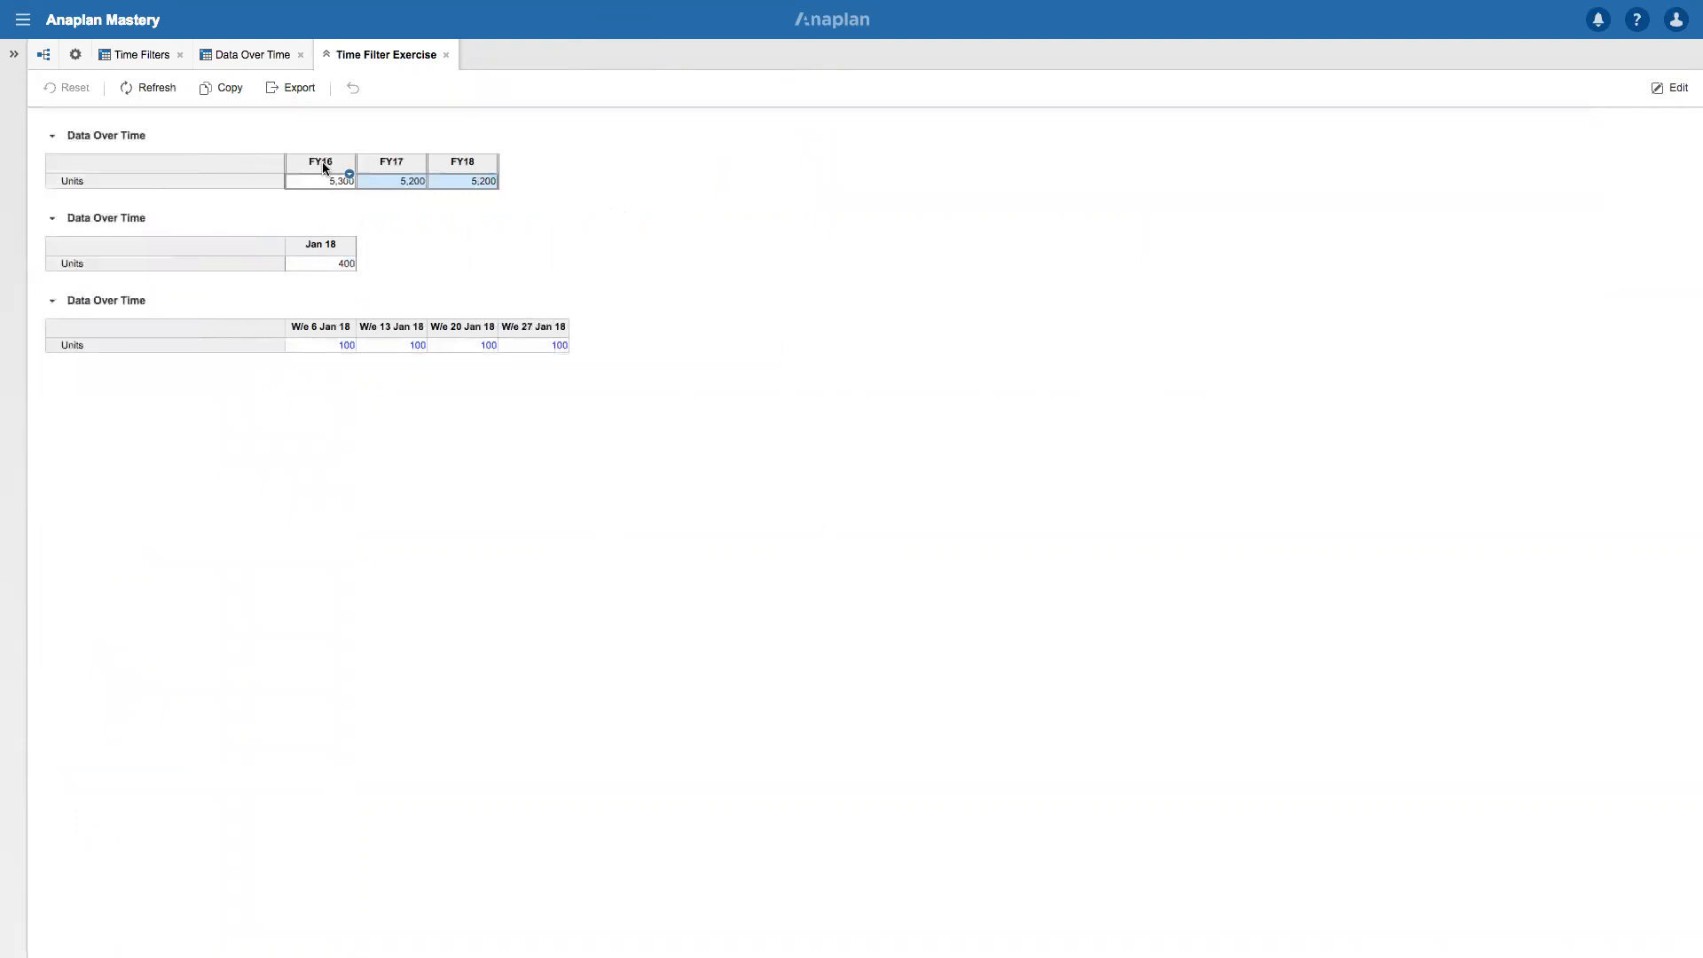
# Test the synchronized grids by selecting FY16, all its months, and Jan 16, Feb 16 and Mar 16 individually.
pyautogui.click(322, 162)
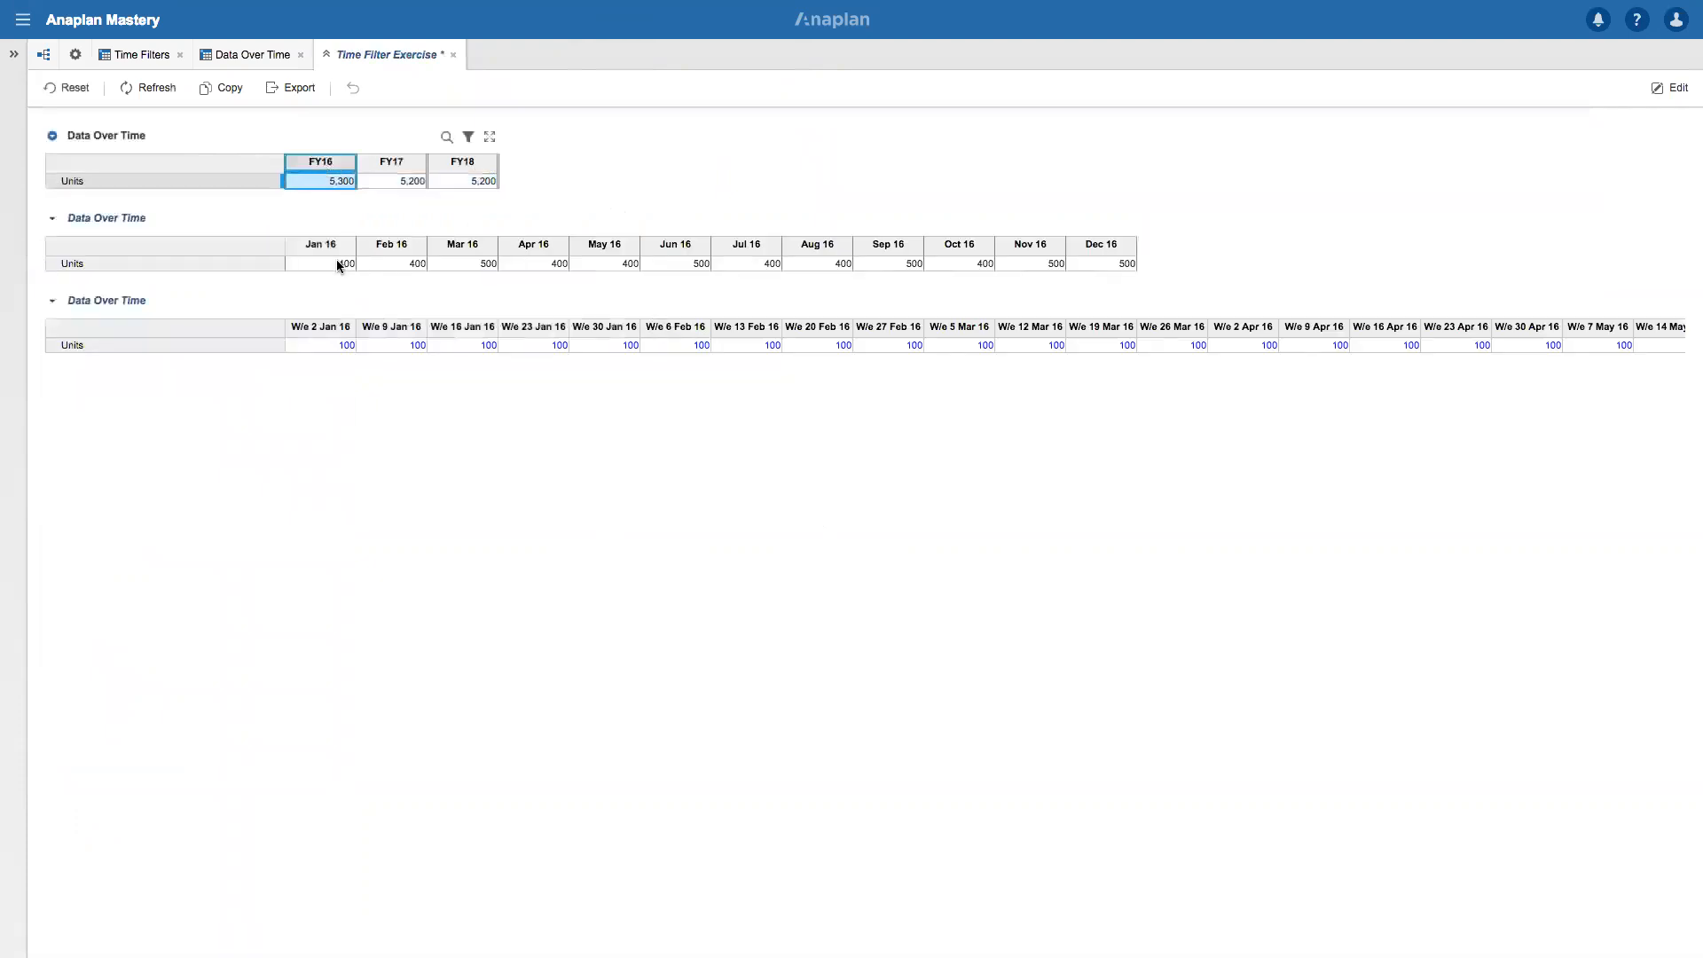
pyautogui.moveTo(432, 256); pyautogui.dragTo(1098, 261)
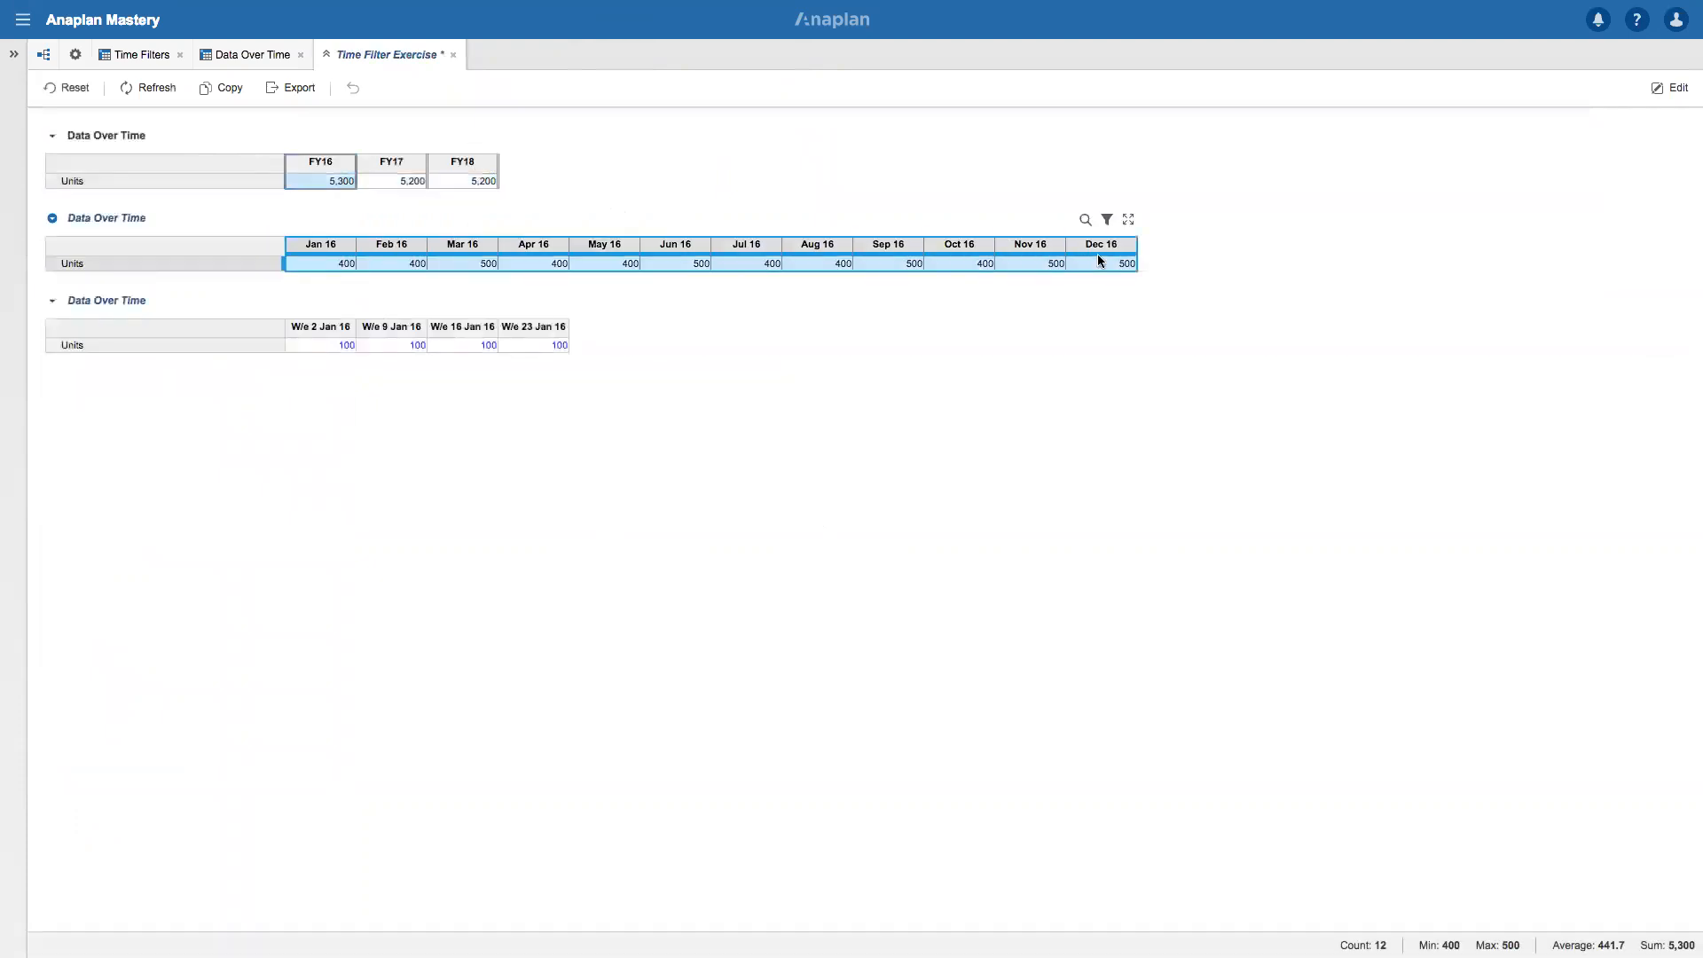
pyautogui.click(342, 260)
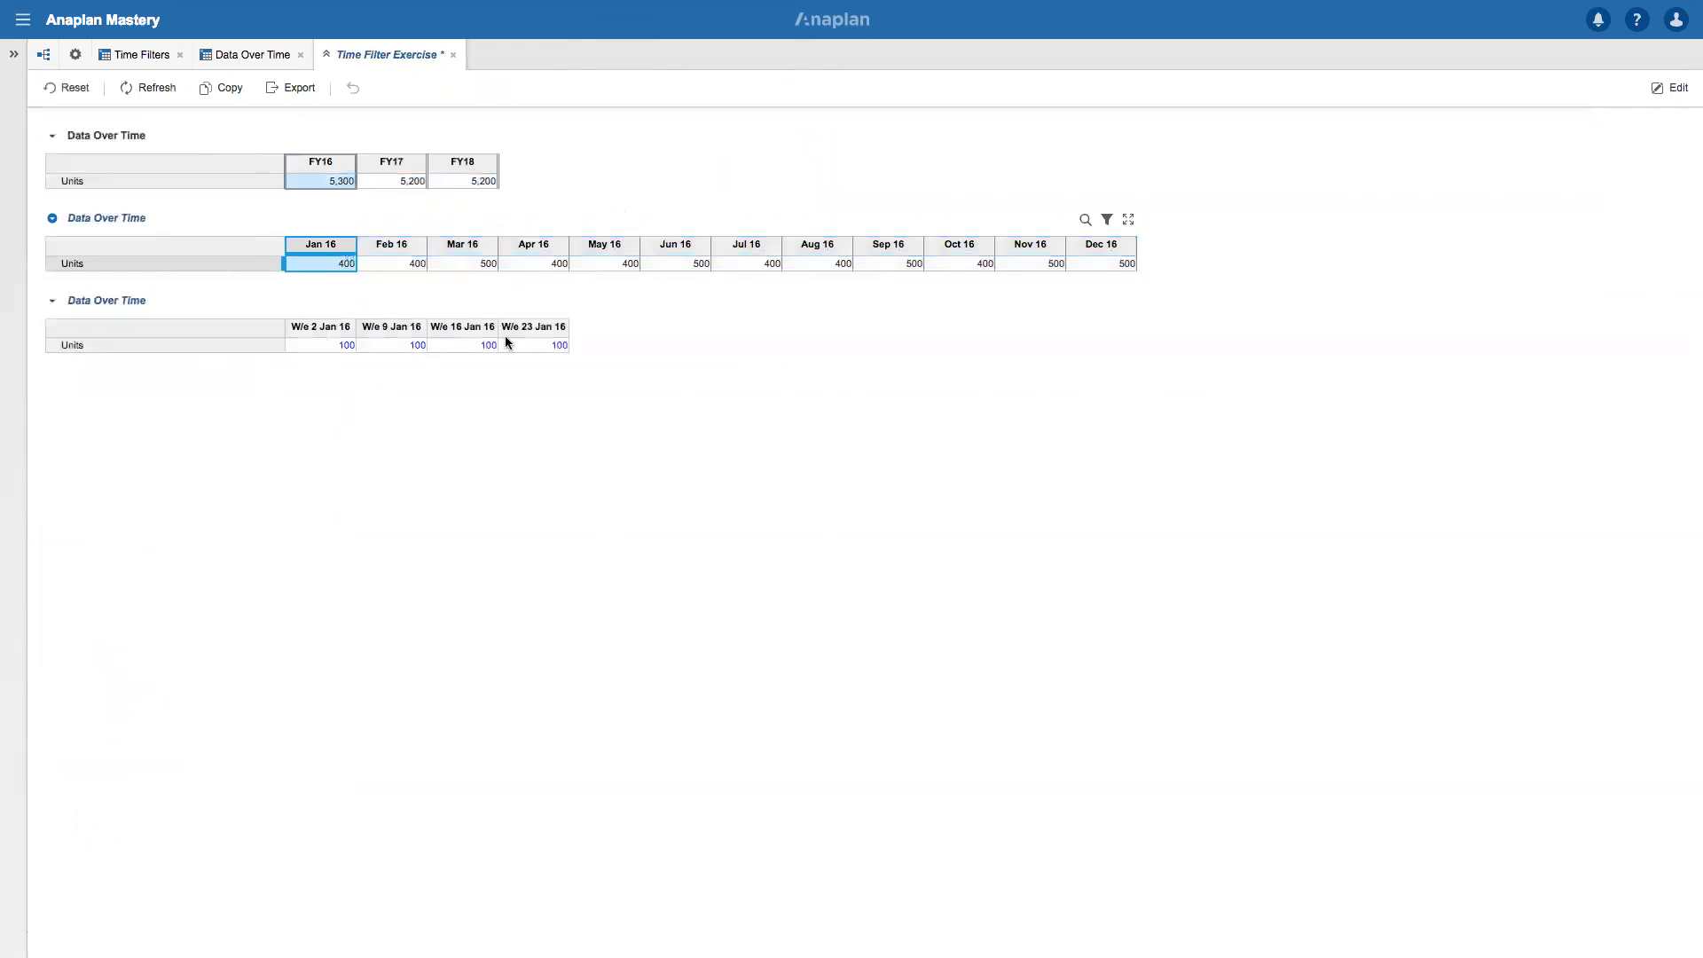
pyautogui.click(396, 263)
pyautogui.click(462, 265)
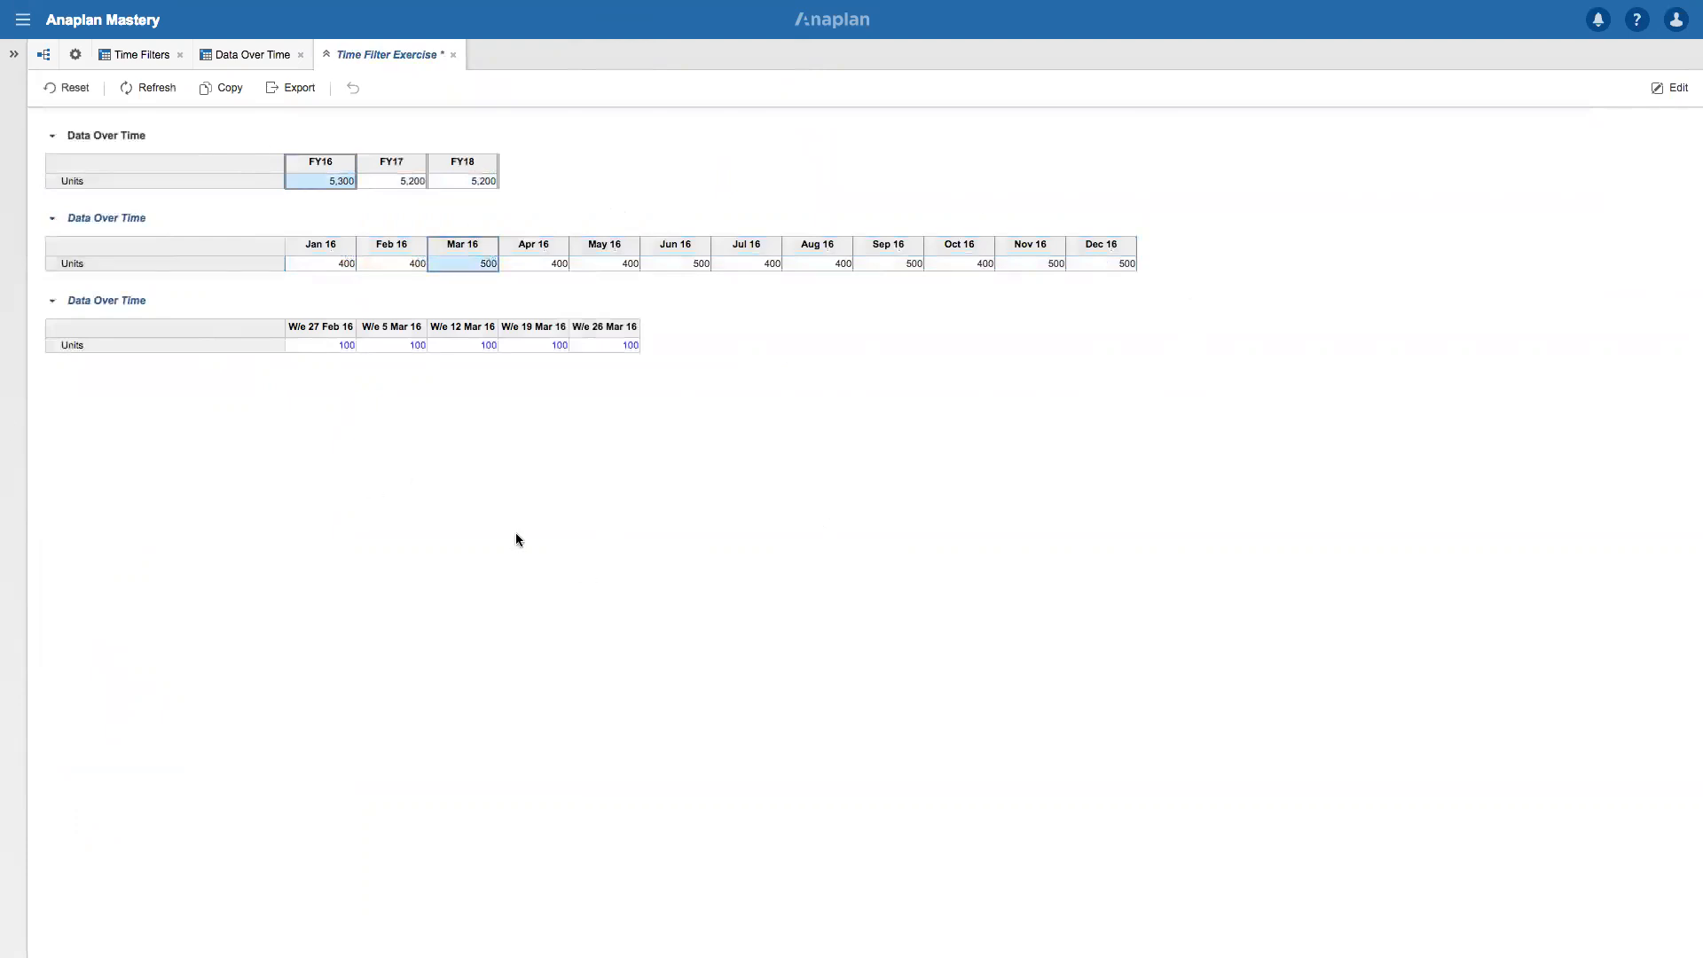
# Review the line item formulas in the Time Filters blueprint and the filter settings of the Data Over Time module.
pyautogui.click(125, 55)
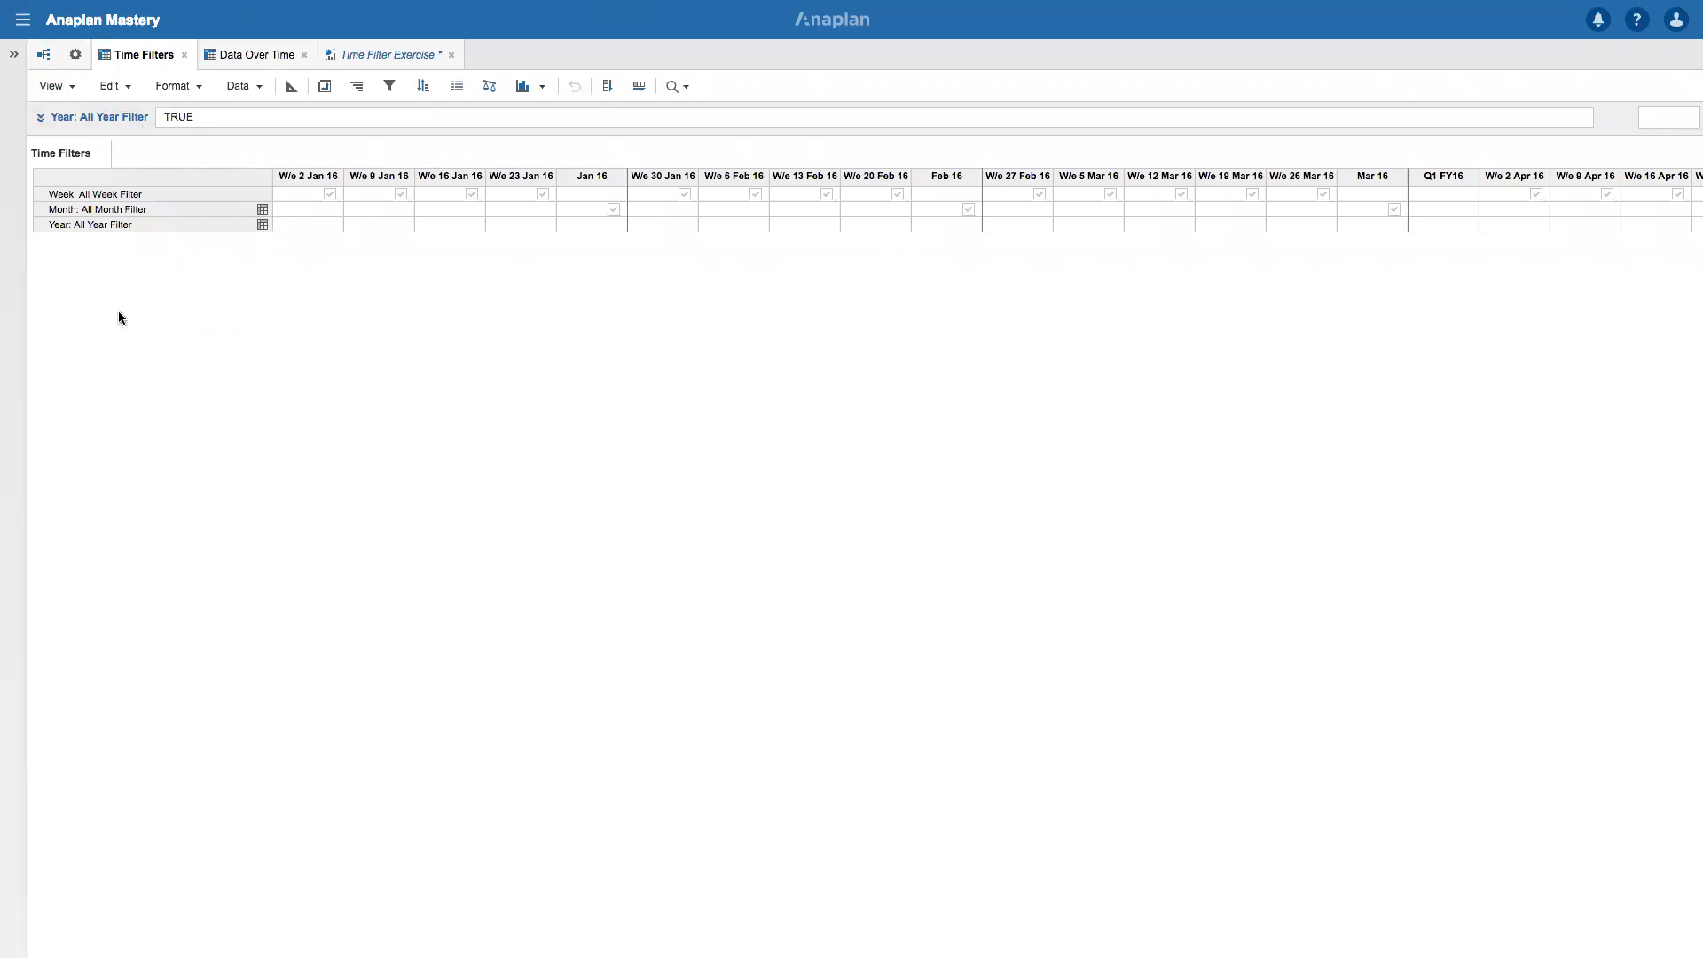
pyautogui.click(290, 87)
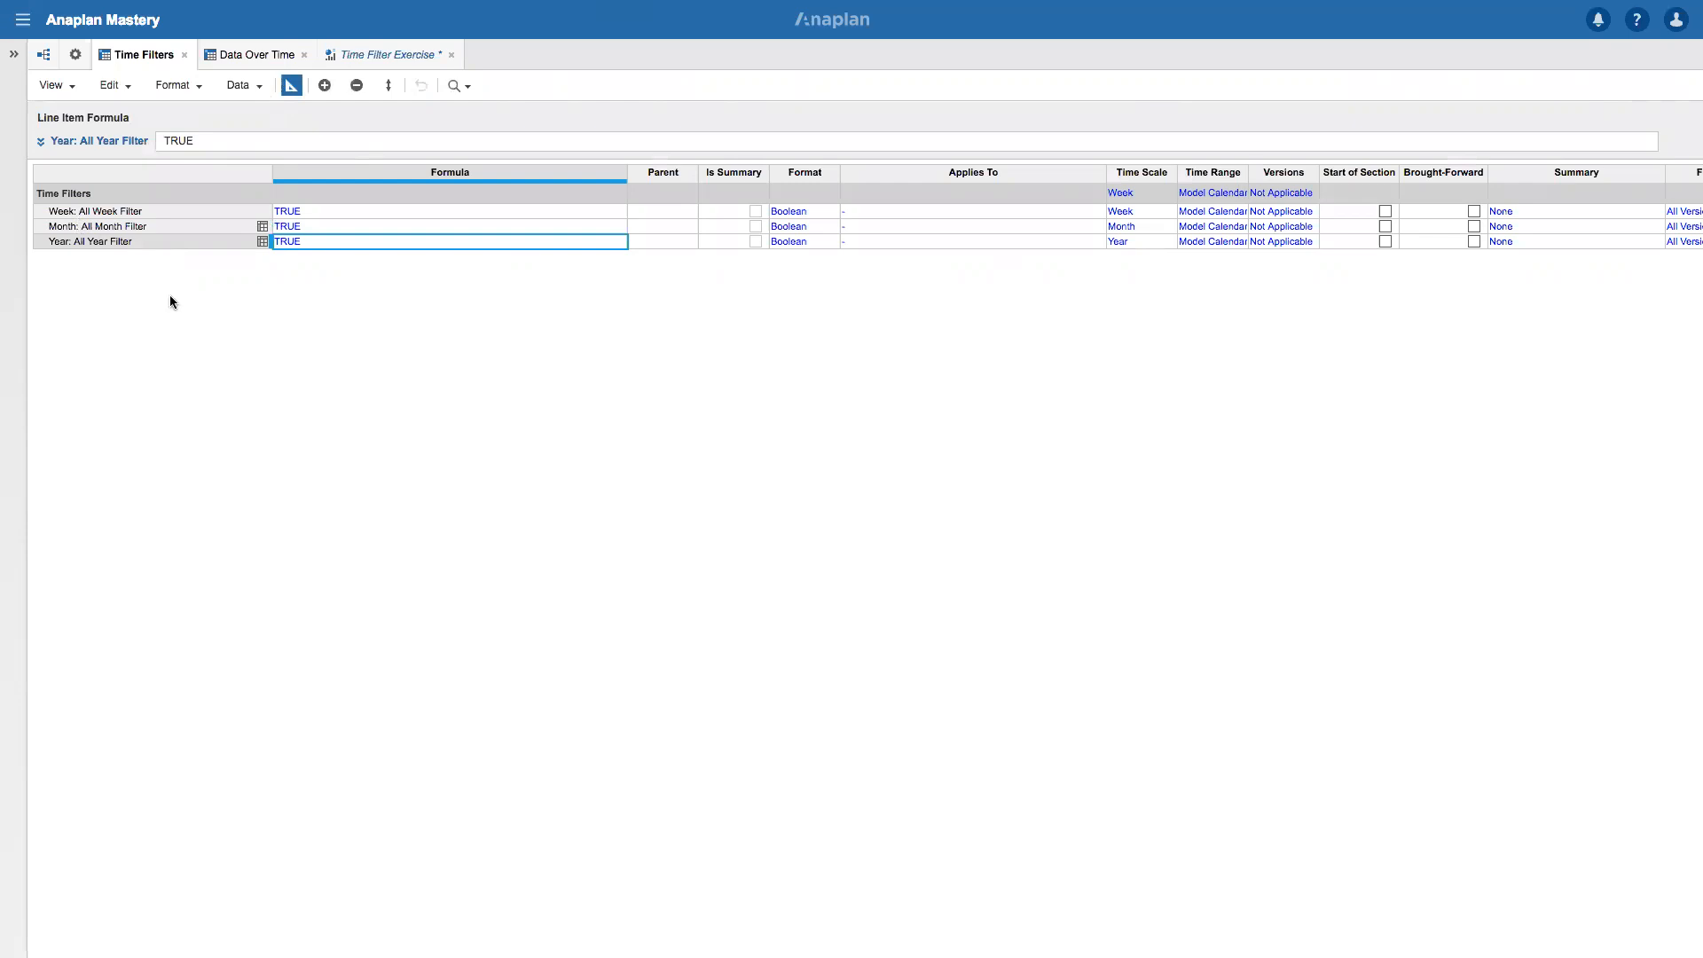
pyautogui.click(254, 55)
pyautogui.click(389, 86)
pyautogui.click(507, 334)
pyautogui.click(570, 334)
pyautogui.click(1178, 432)
pyautogui.click(1140, 666)
# View the saved views Data Over Time: Weeks Only and Data Over Time: Months Only.
pyautogui.click(55, 86)
pyautogui.moveTo(108, 210)
pyautogui.click(451, 232)
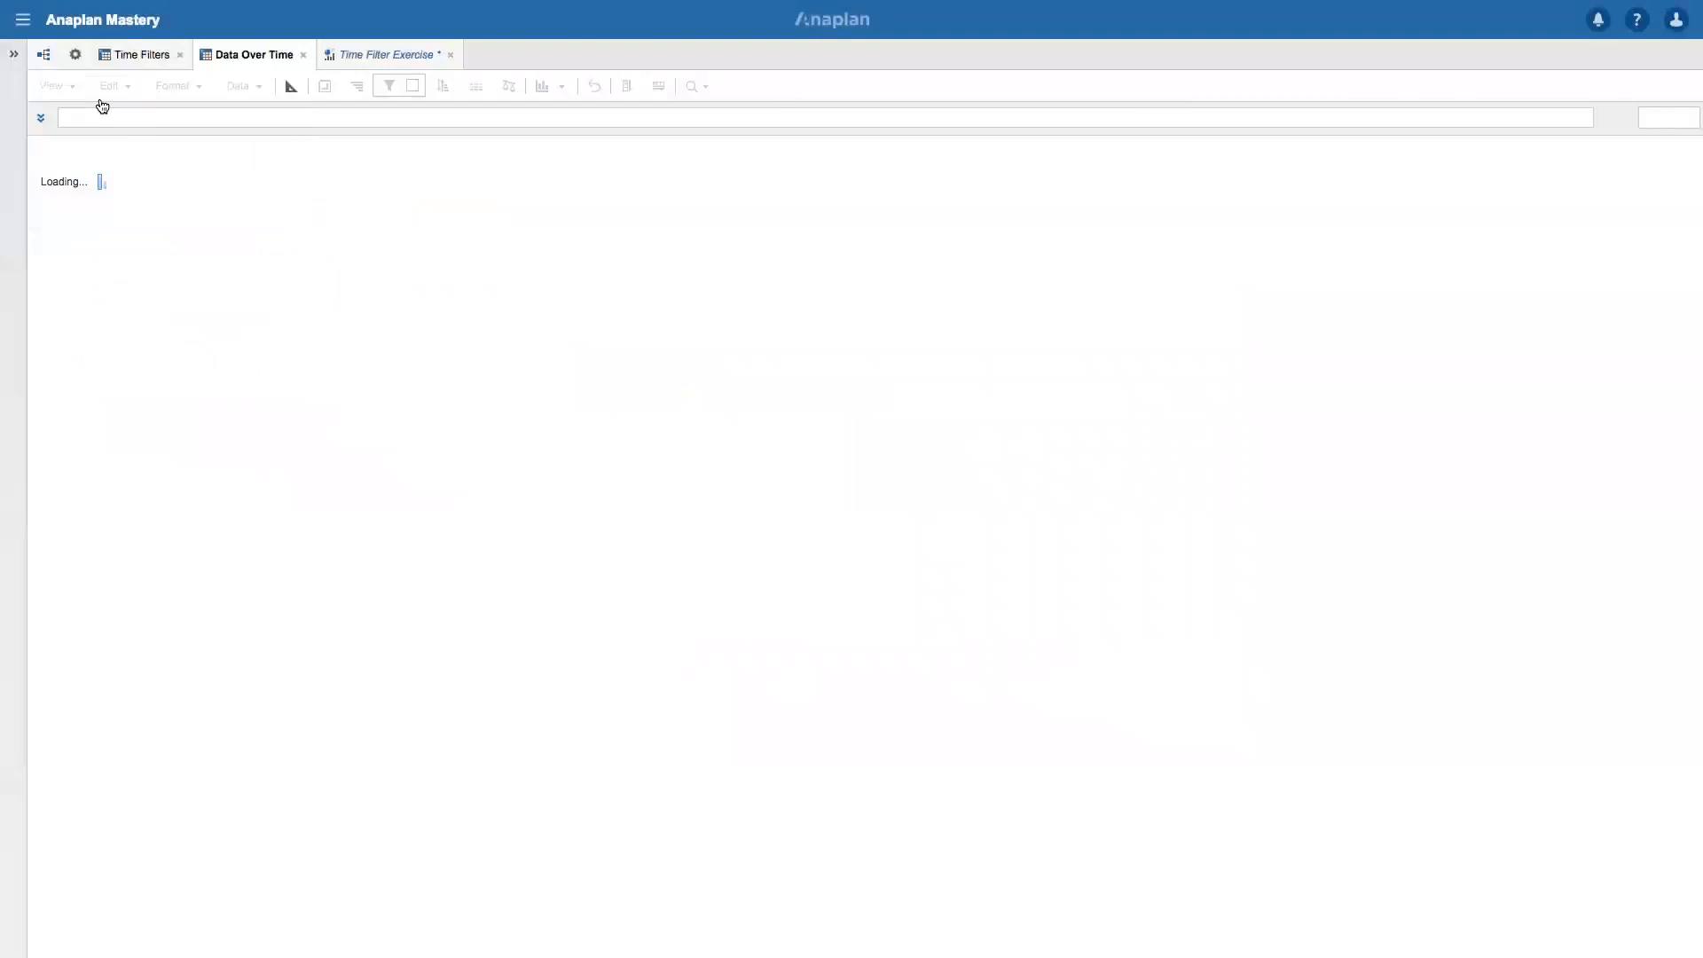
pyautogui.moveTo(224, 206)
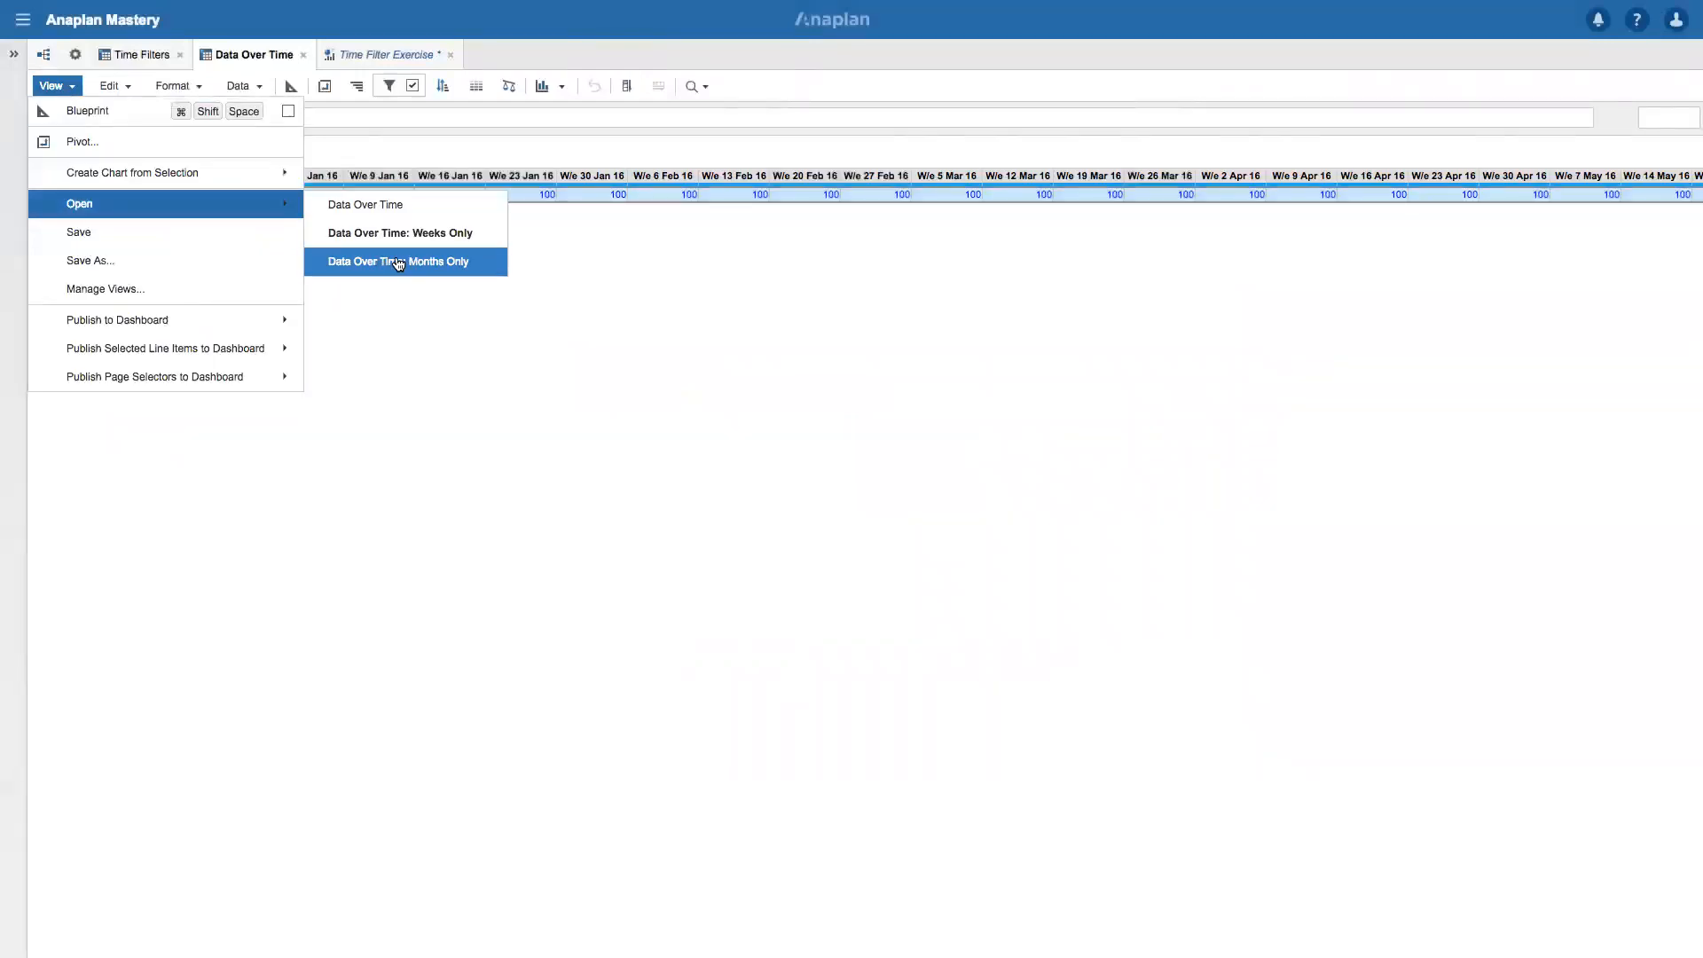
pyautogui.click(425, 260)
# Return to the Time Filter Exercise dashboard and test the synchronization by selecting FY17 and FY18 in the year grid.
pyautogui.click(348, 56)
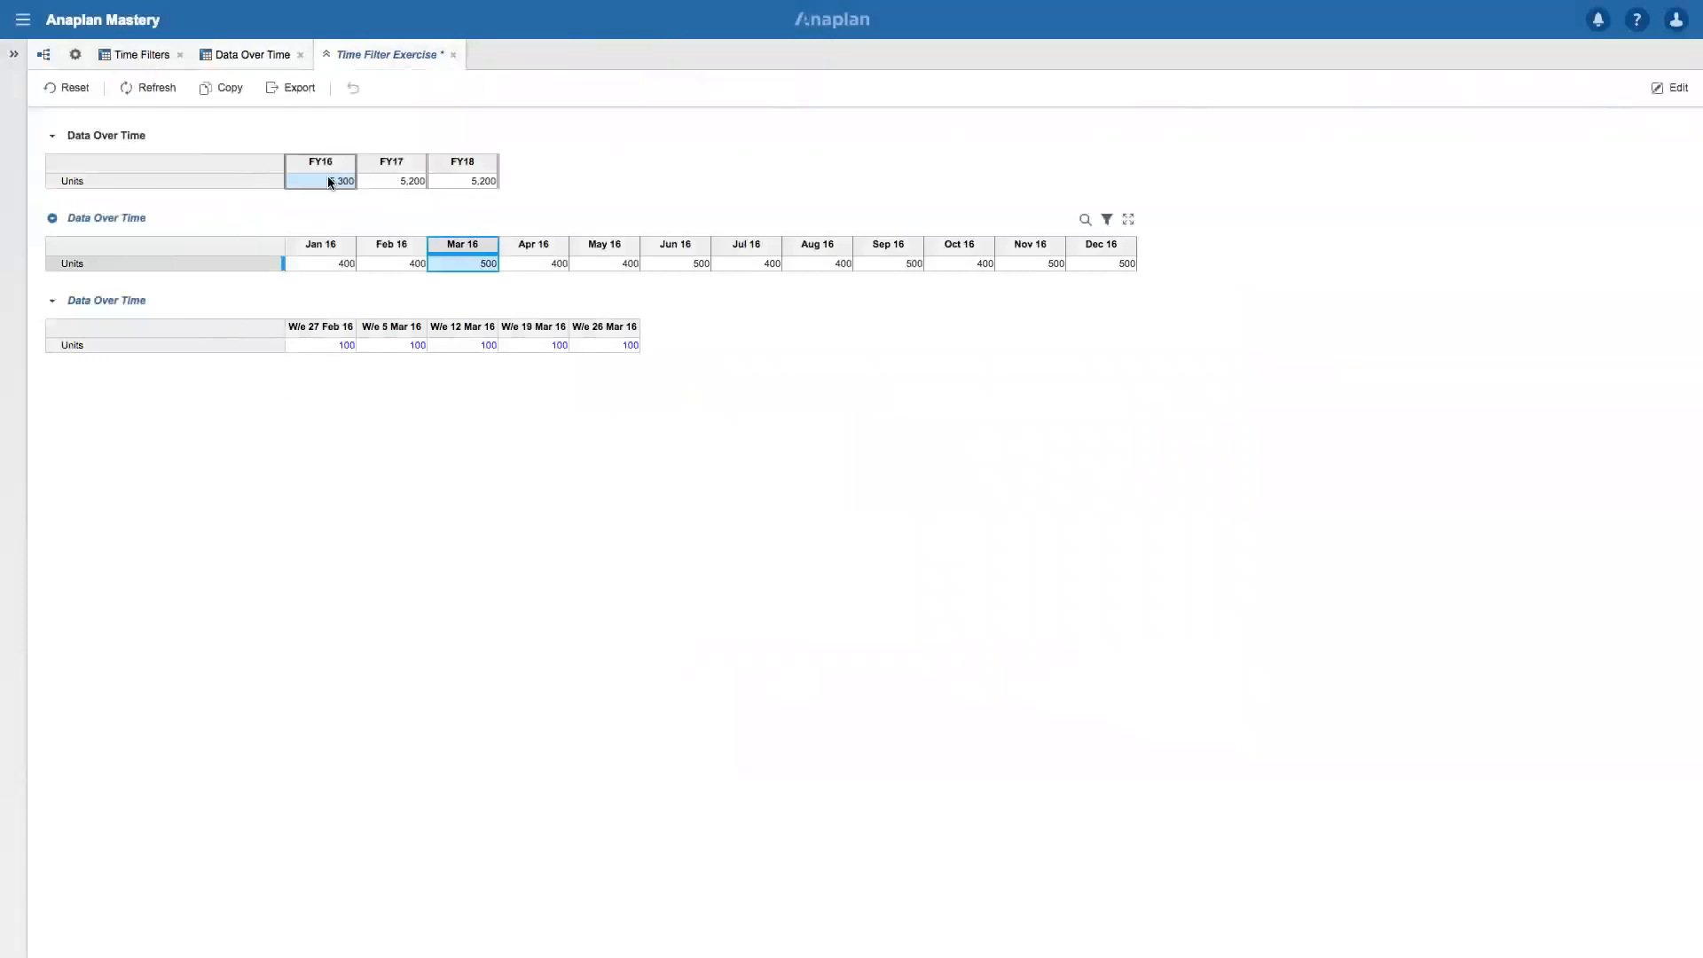
pyautogui.click(406, 181)
pyautogui.click(471, 165)
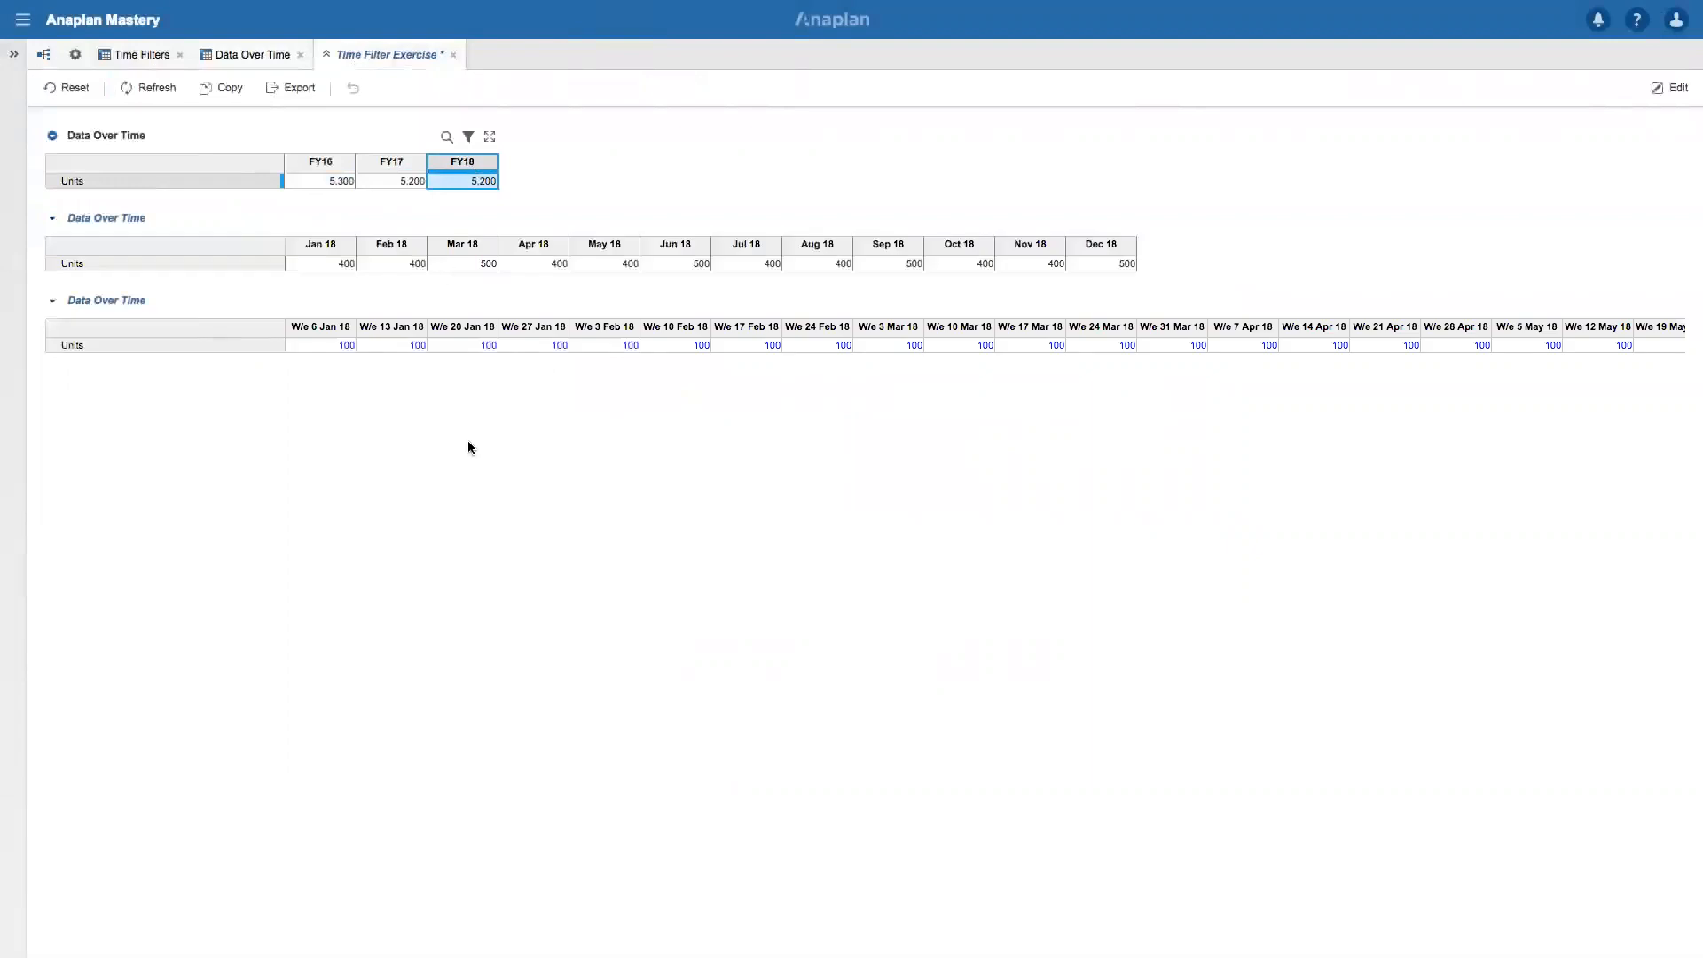
pyautogui.click(721, 439)
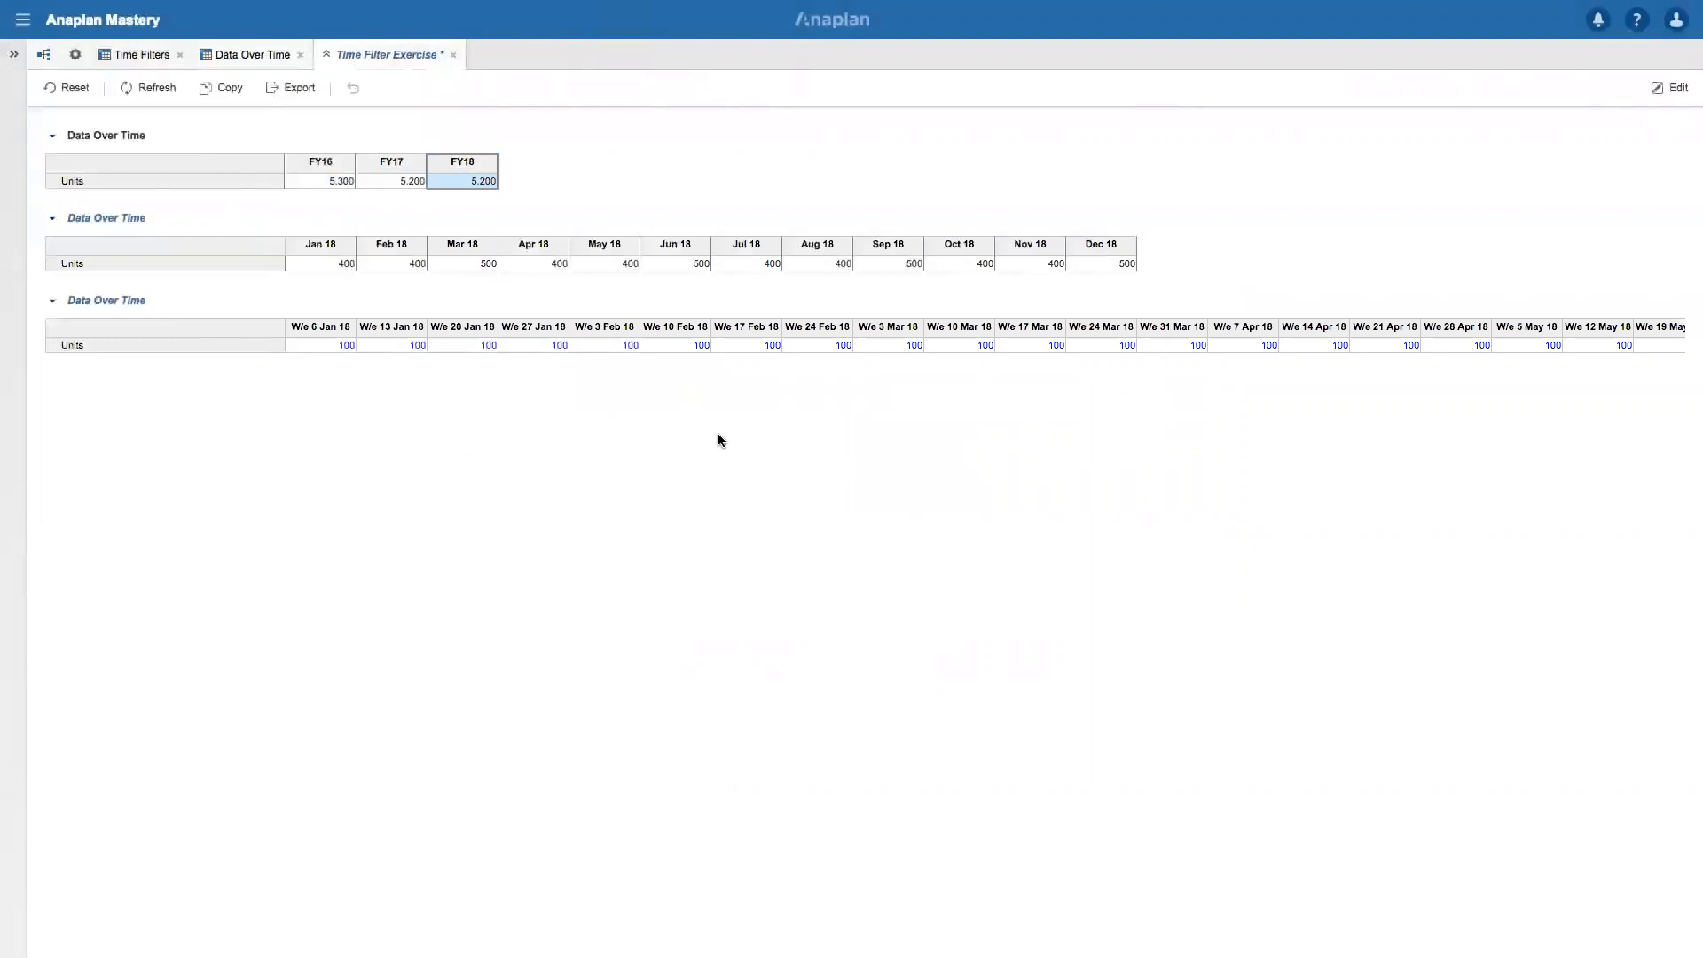